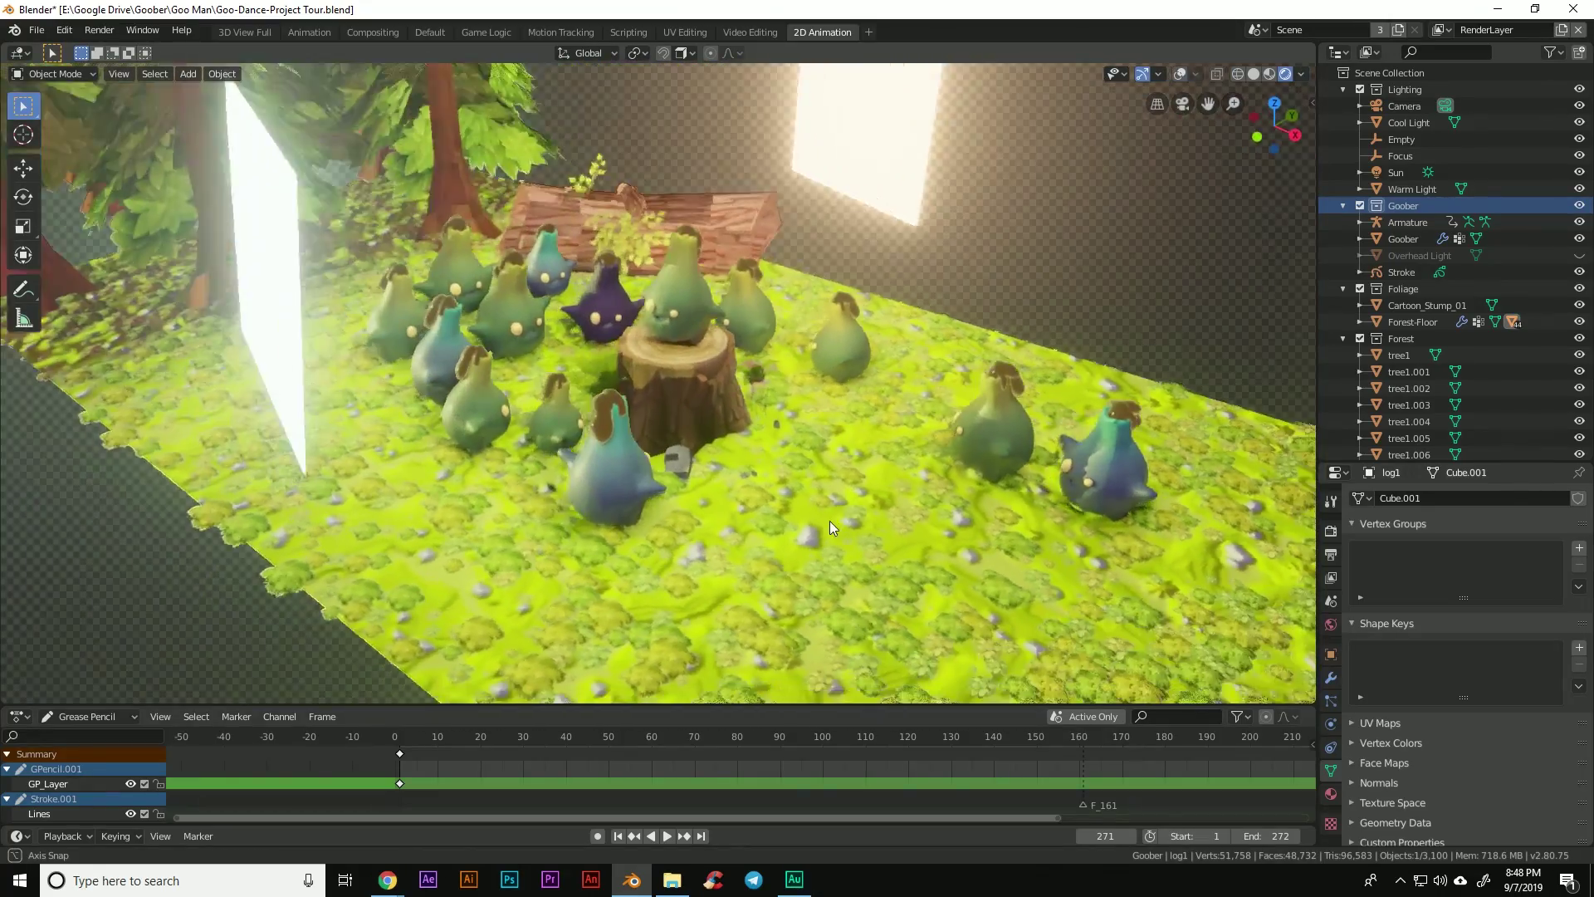
- Orbit around the forest clearing, replay the Goober dance from frame 1 and stop at frame 87
middle_click_drag(829, 520, 611, 671)
left_click_drag(486, 730, 549, 735)
middle_click_drag(532, 461, 669, 621)
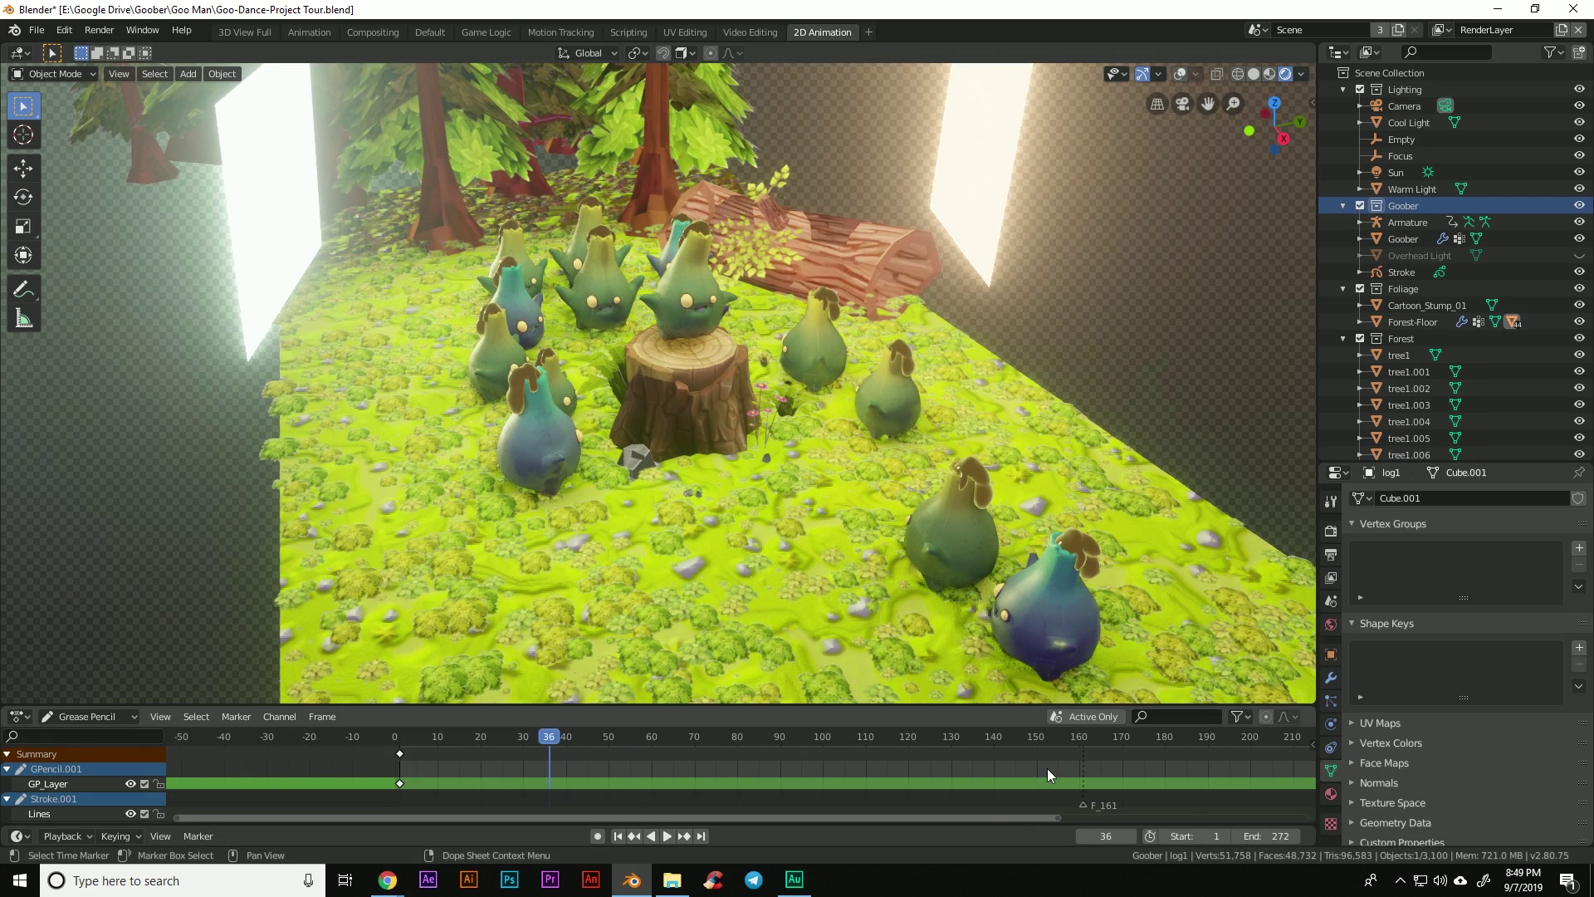
left_click(618, 836)
left_click(669, 836)
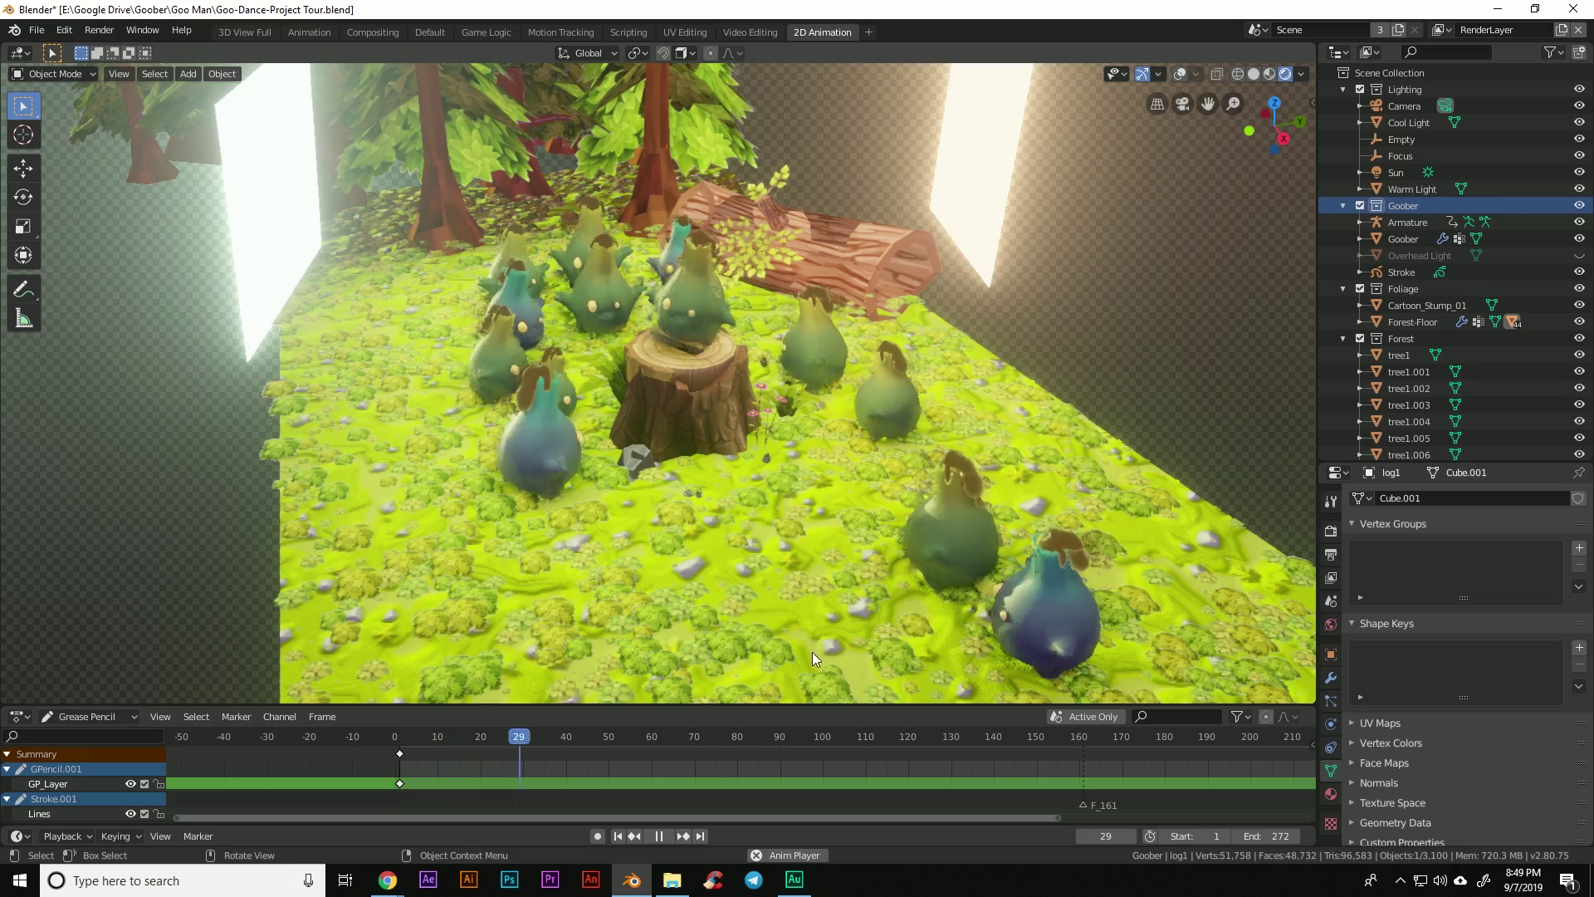
middle_click_drag(812, 651, 685, 603)
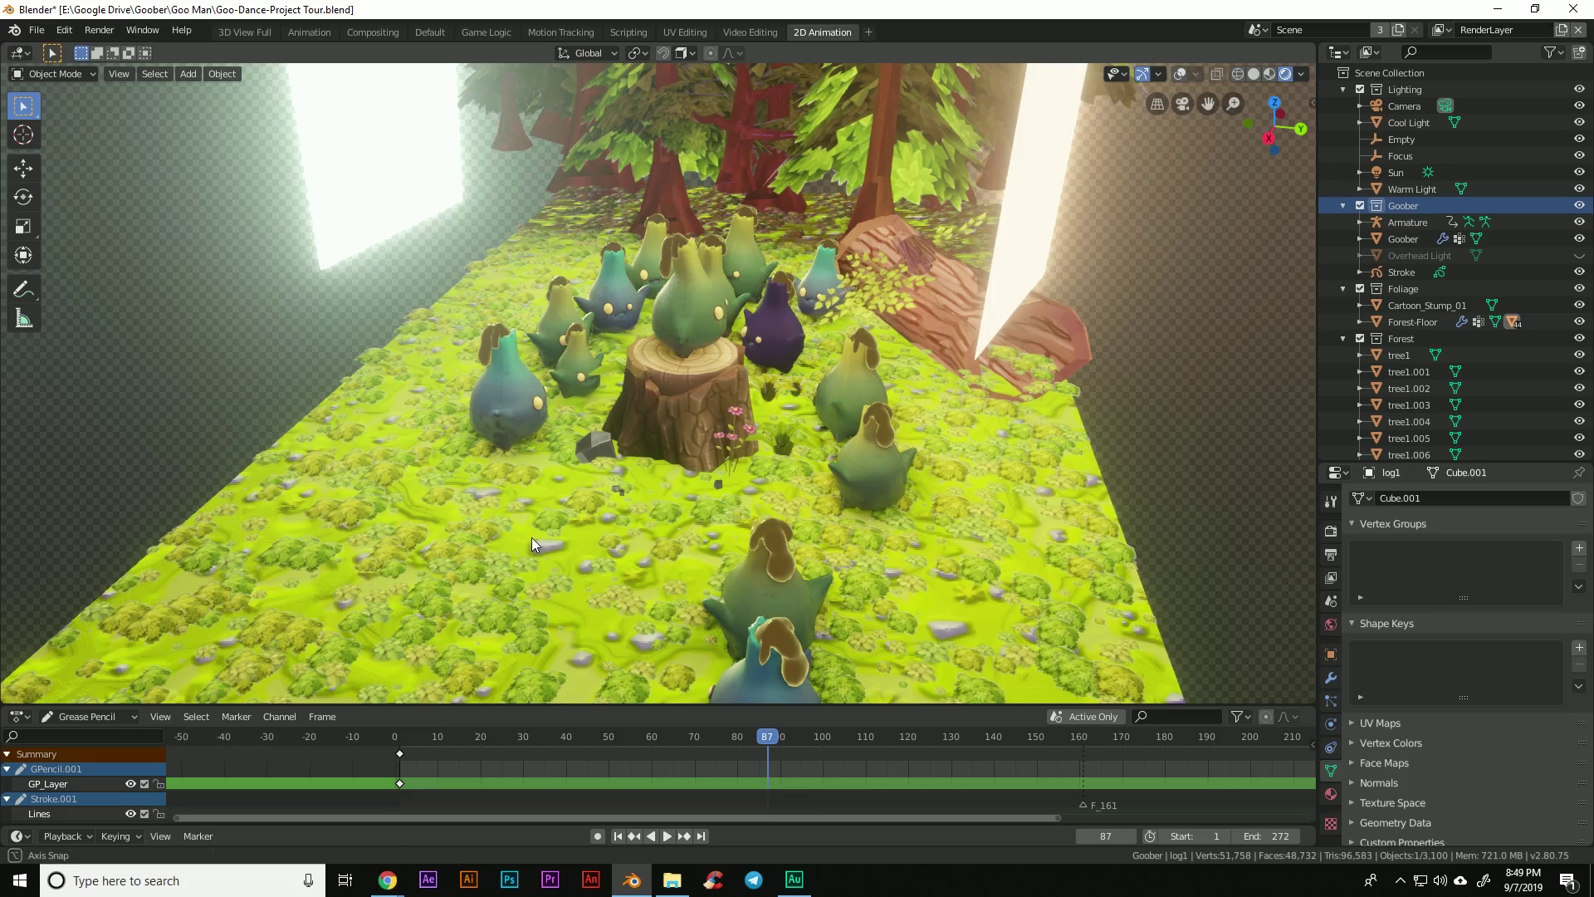
middle_click_drag(532, 536, 1139, 542)
key("space")
- Select Forest-Floor and hide its Grass particle system in the viewport
left_click(661, 563)
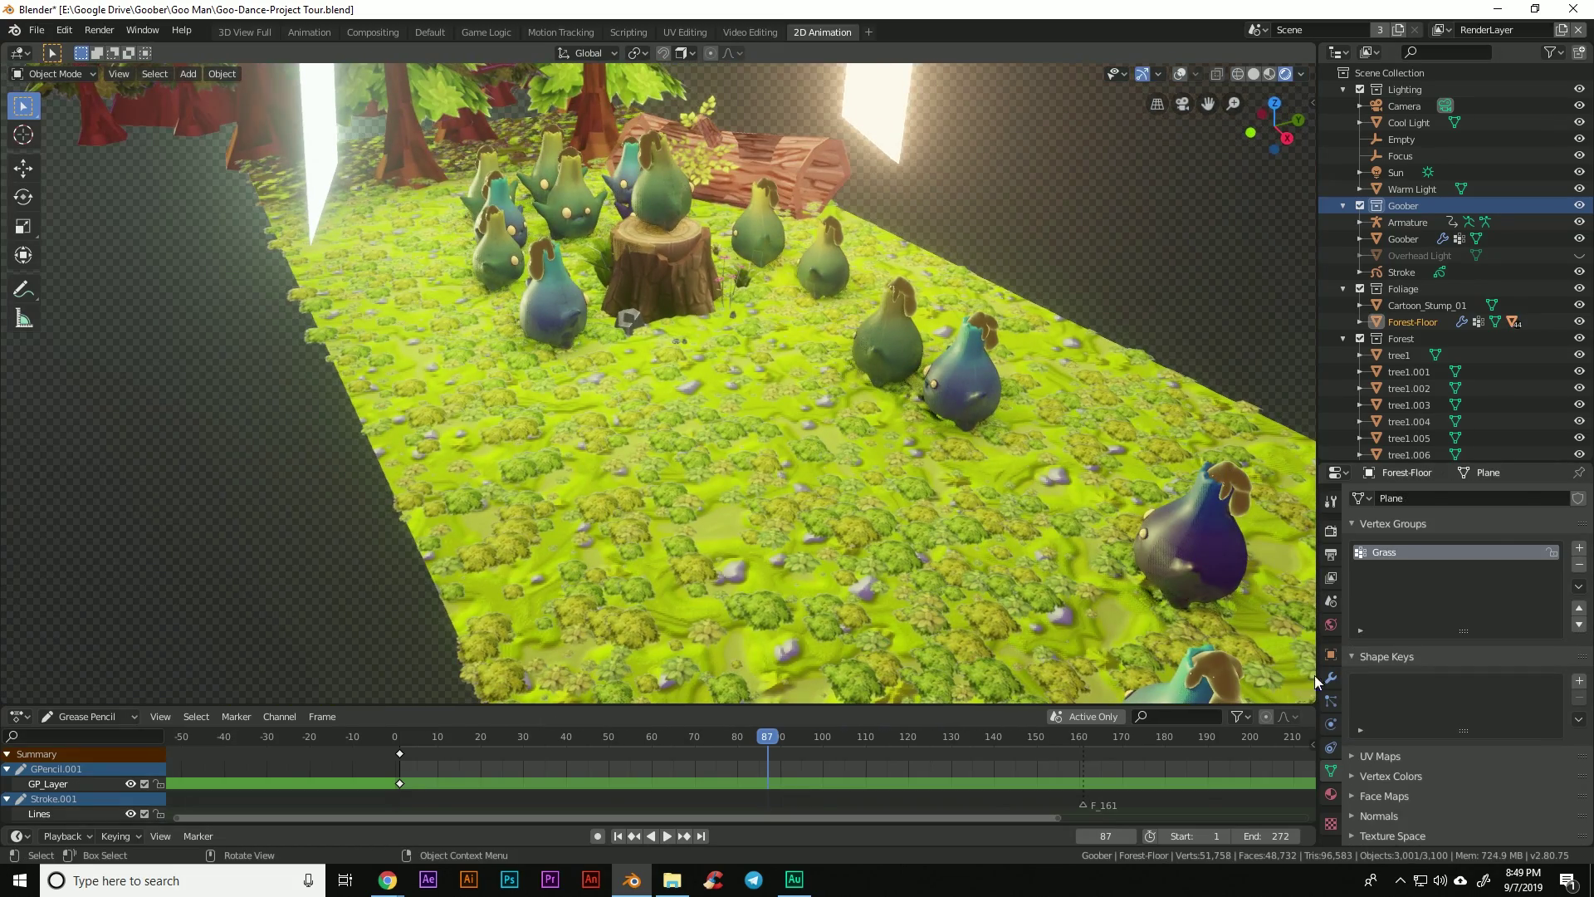
left_click(1331, 701)
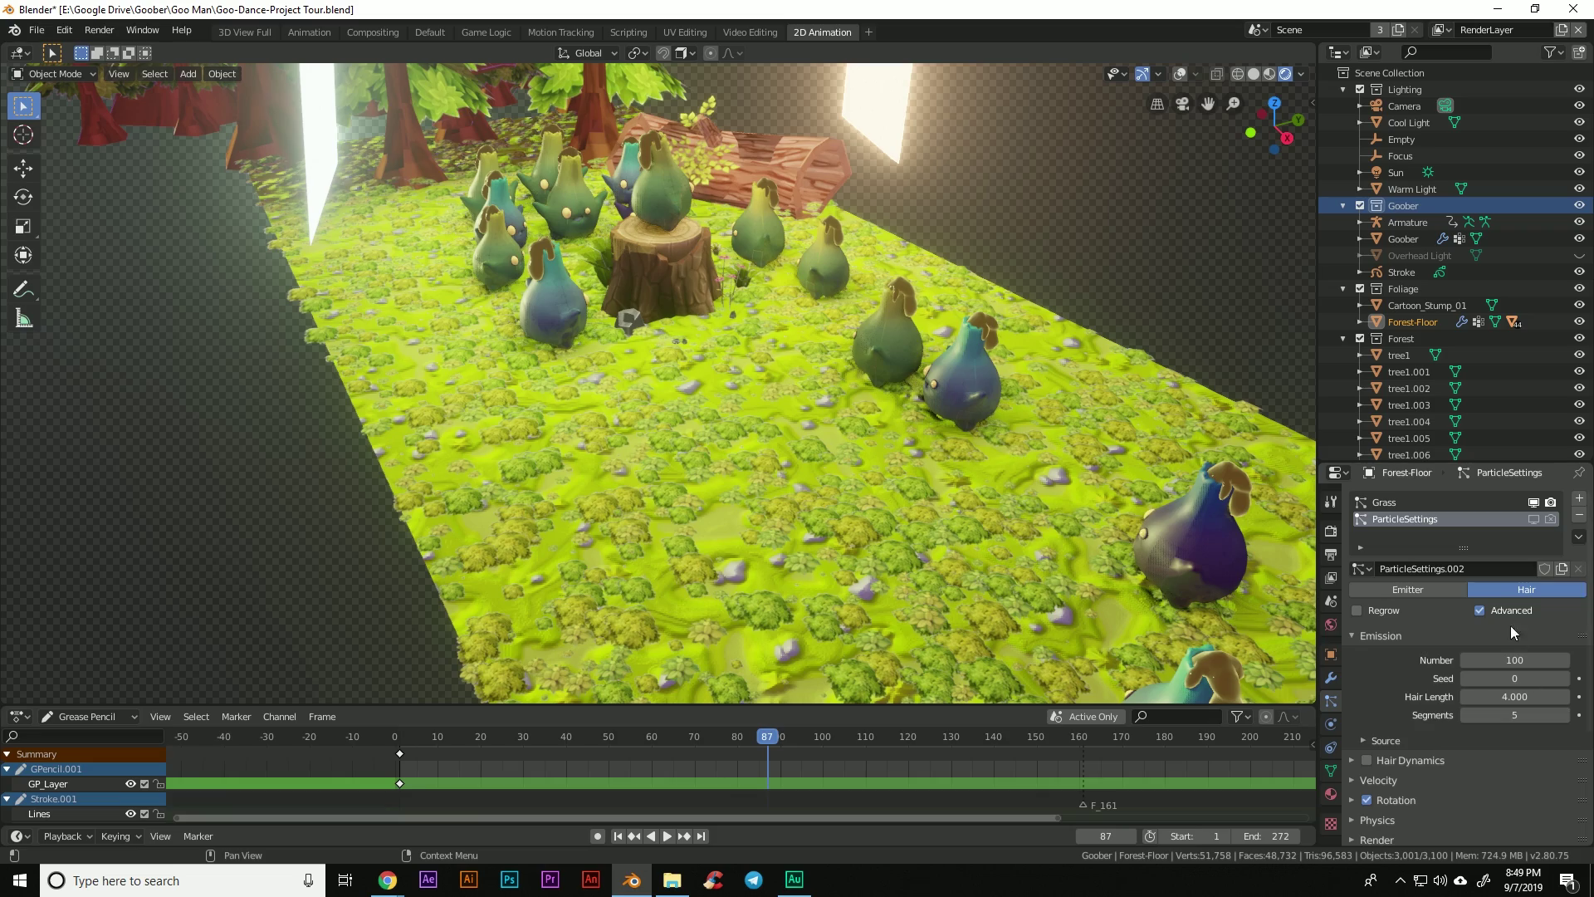
left_click(1533, 502)
scroll(996, 531, "up", 2)
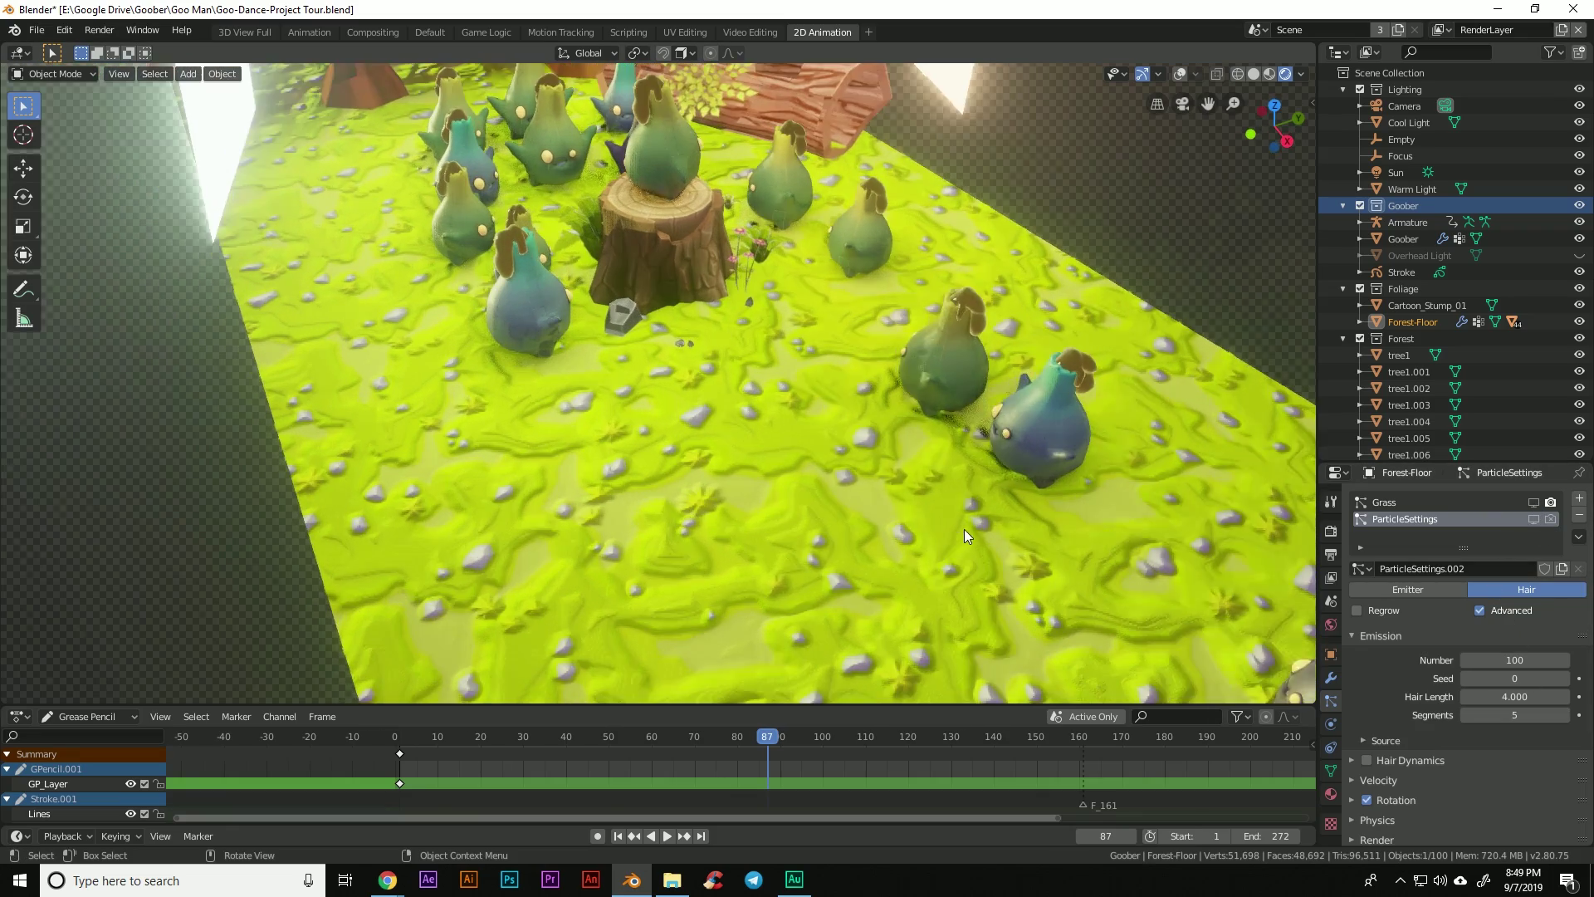
middle_click_drag(964, 530, 1243, 531)
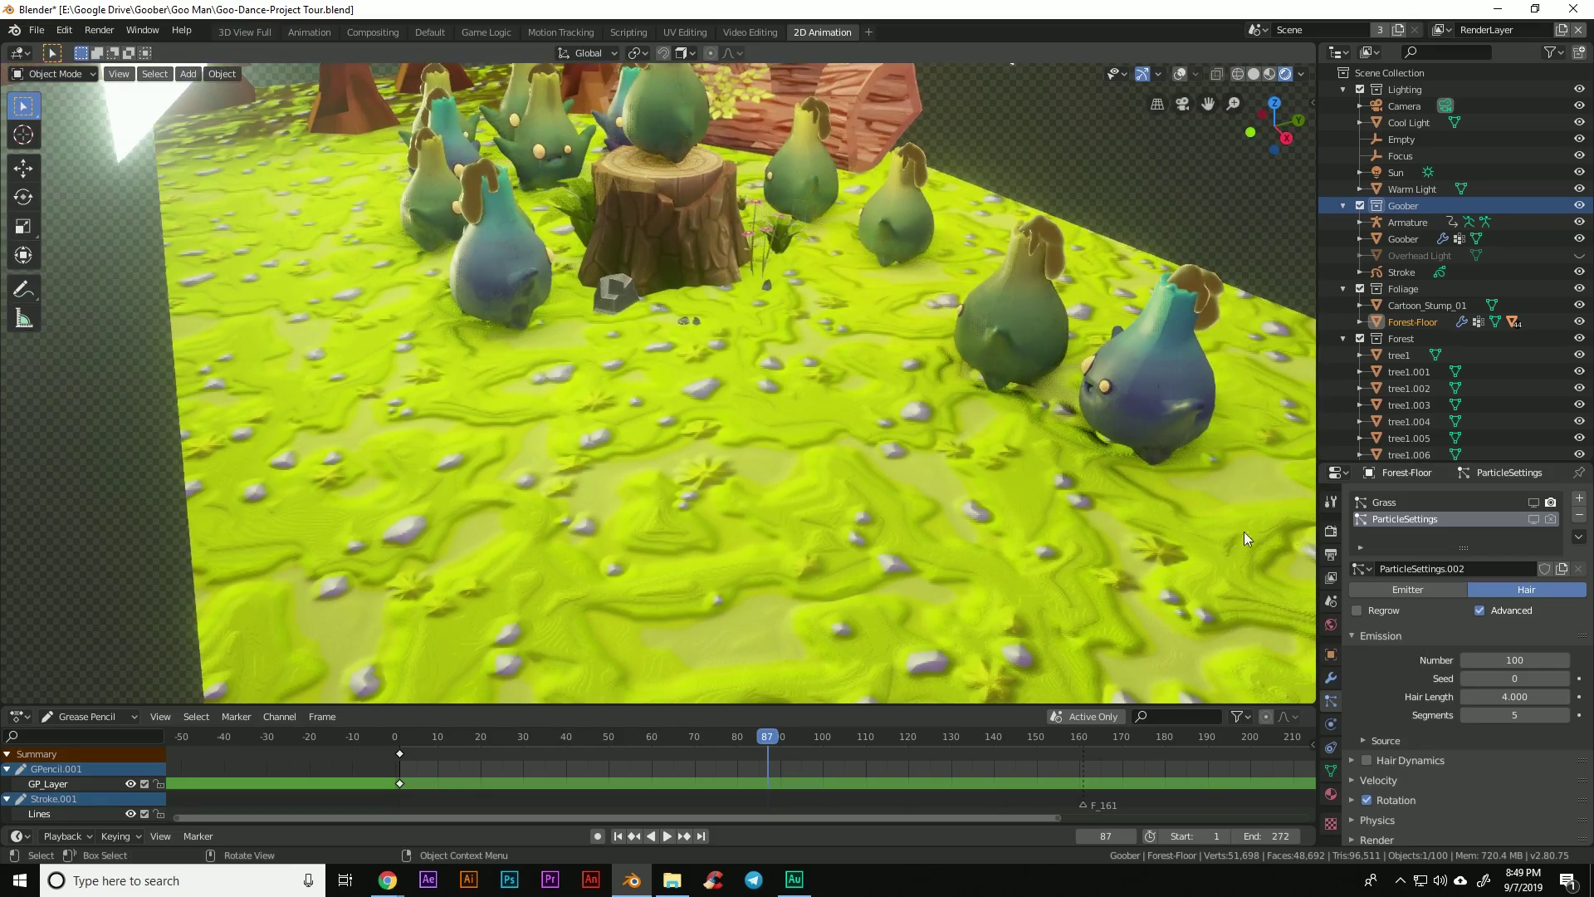
- Show the Grass hair again, toggling it off and on while orbiting low over the floor
left_click(1533, 502)
middle_click_drag(1083, 544, 1025, 533)
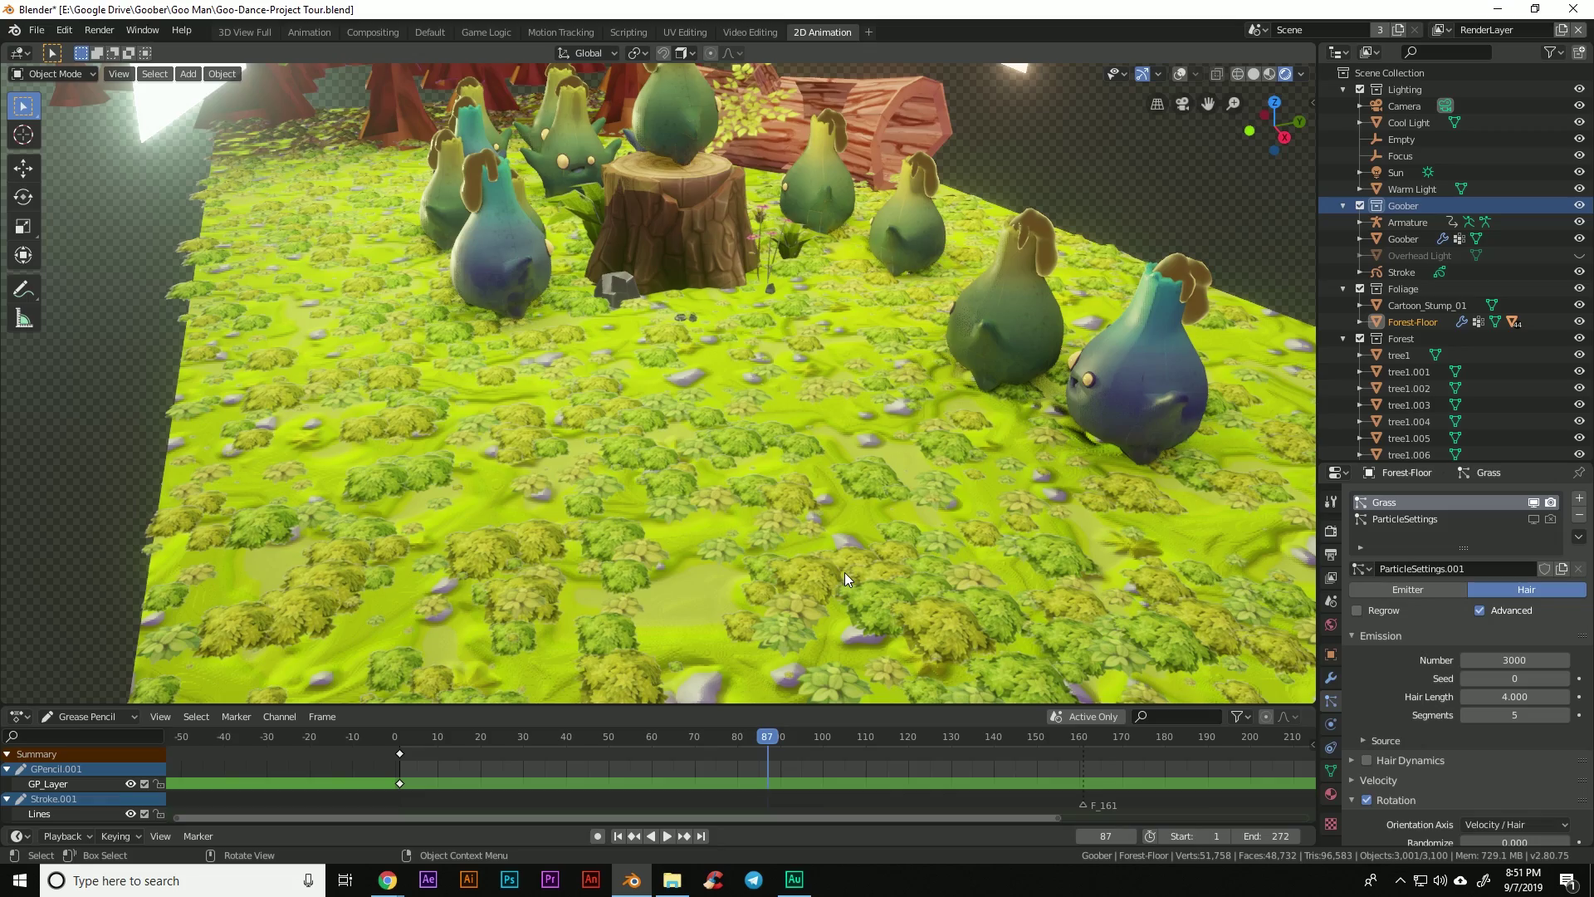
middle_click_drag(847, 571, 904, 553)
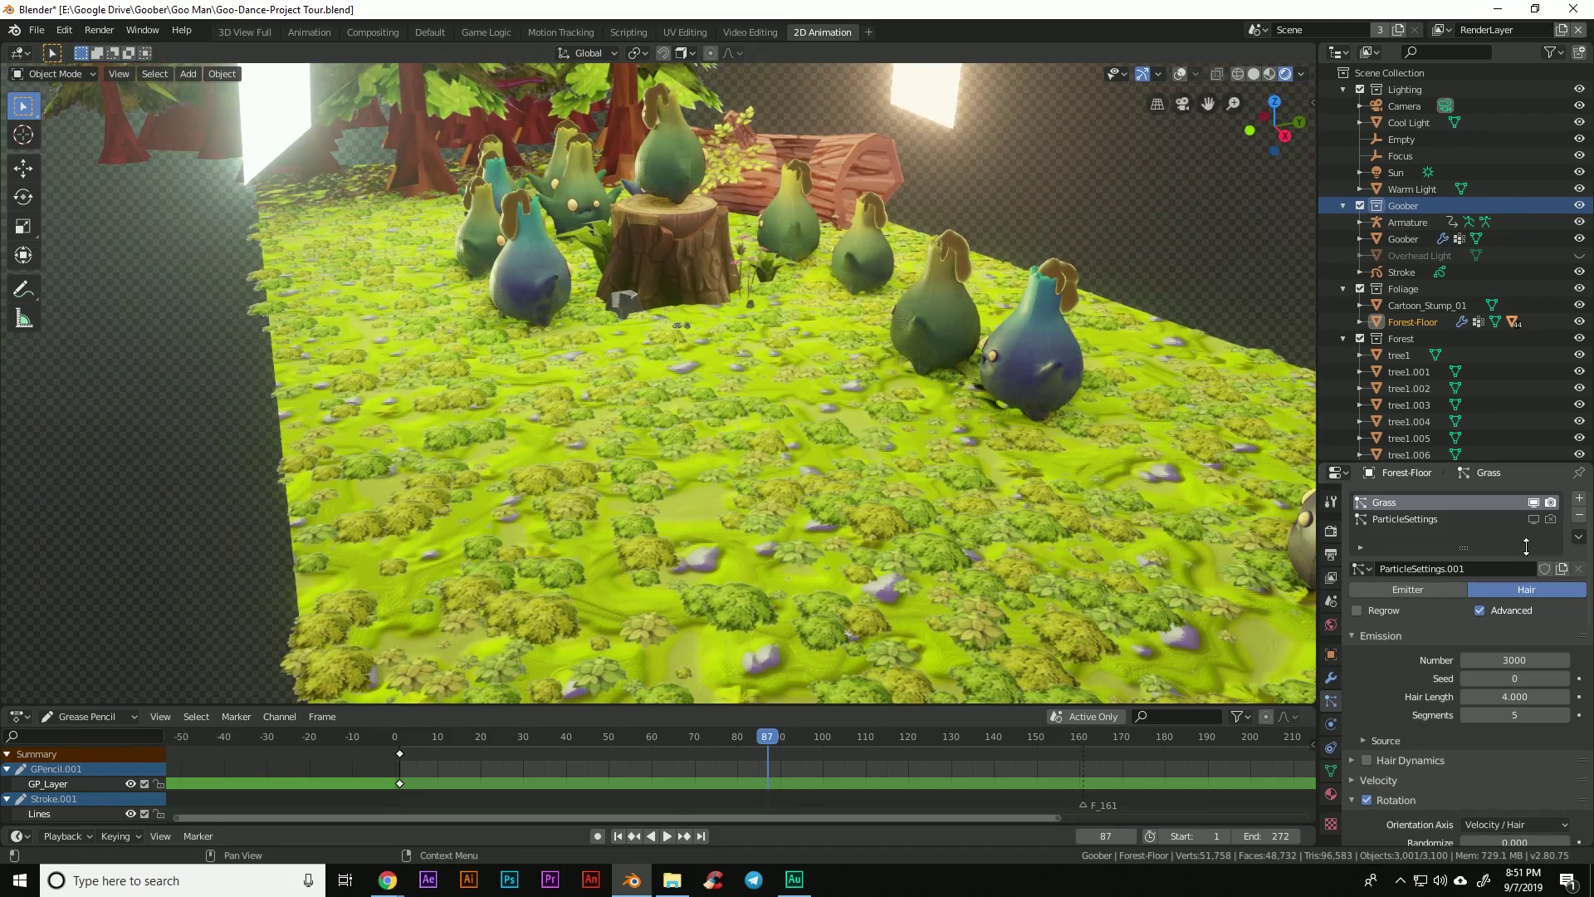
left_click(1529, 500)
left_click(1529, 499)
middle_click_drag(1196, 514, 1064, 508)
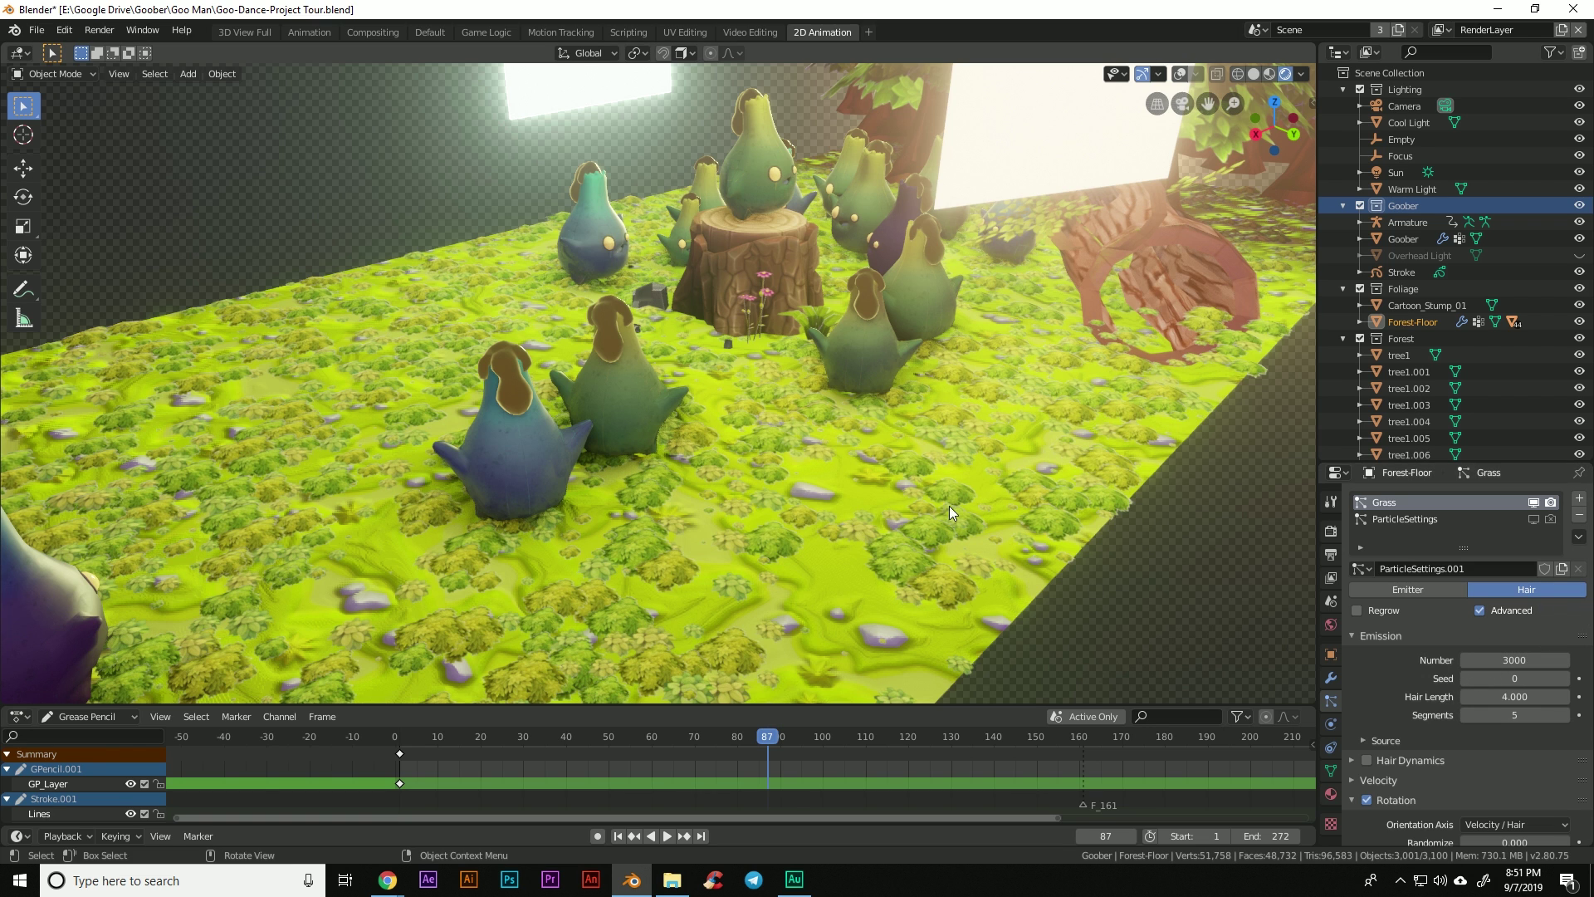
middle_click_drag(949, 506, 1049, 480)
scroll(871, 450, "up", 5)
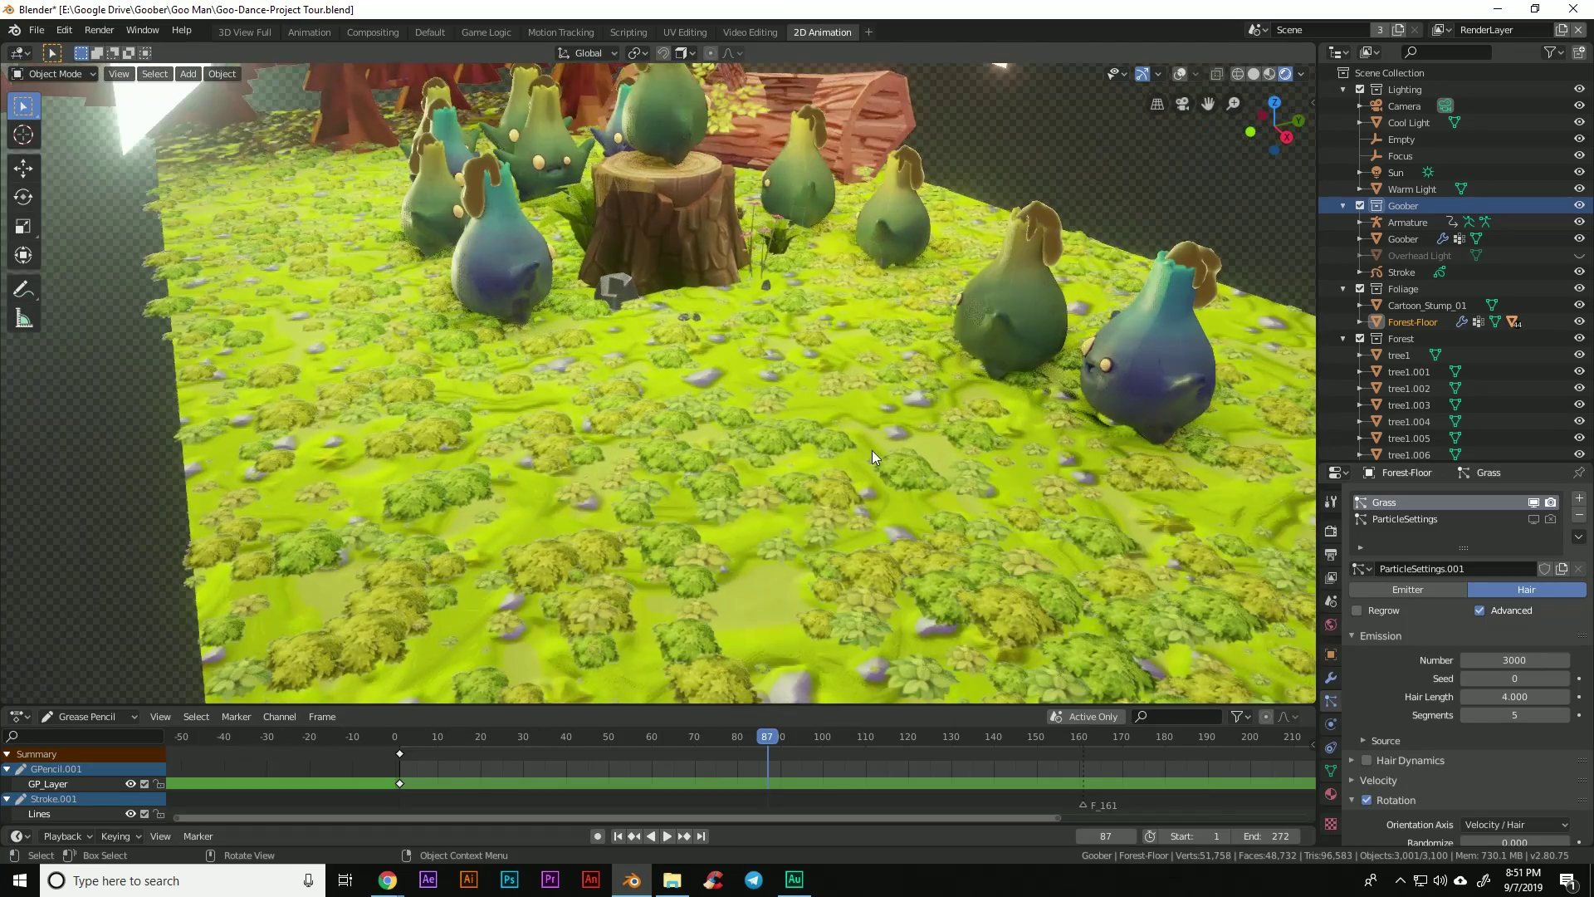
- Scroll the Grass settings to the Render panel showing Instance Collection: Particles
middle_click_drag(863, 485, 847, 495, "shift")
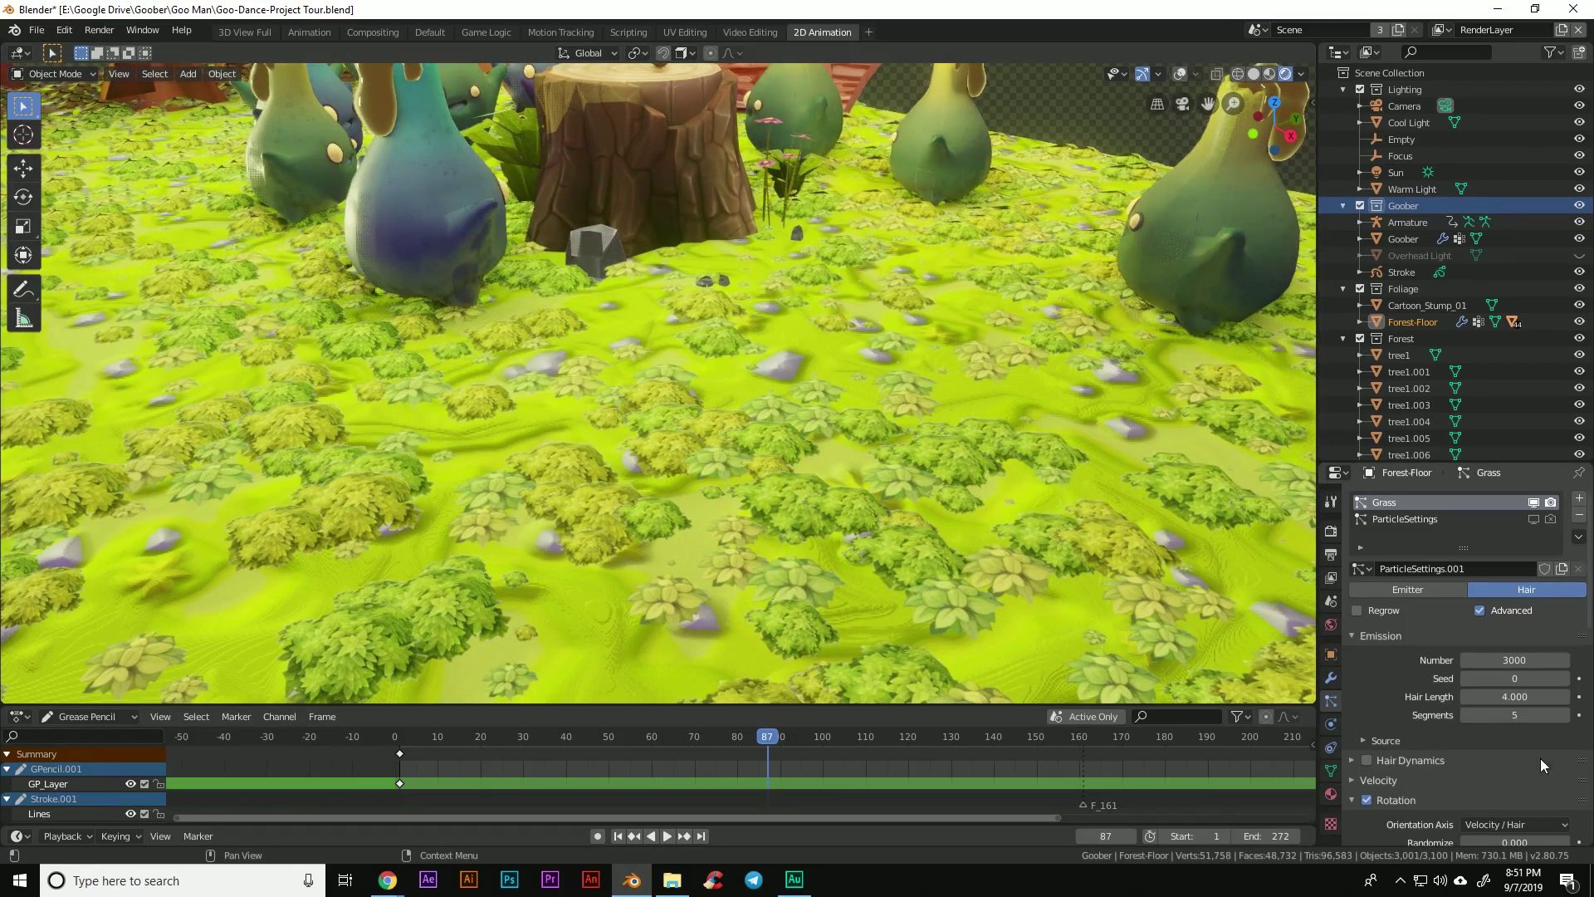
scroll(1476, 727, "down", 5)
scroll(1403, 714, "down", 6)
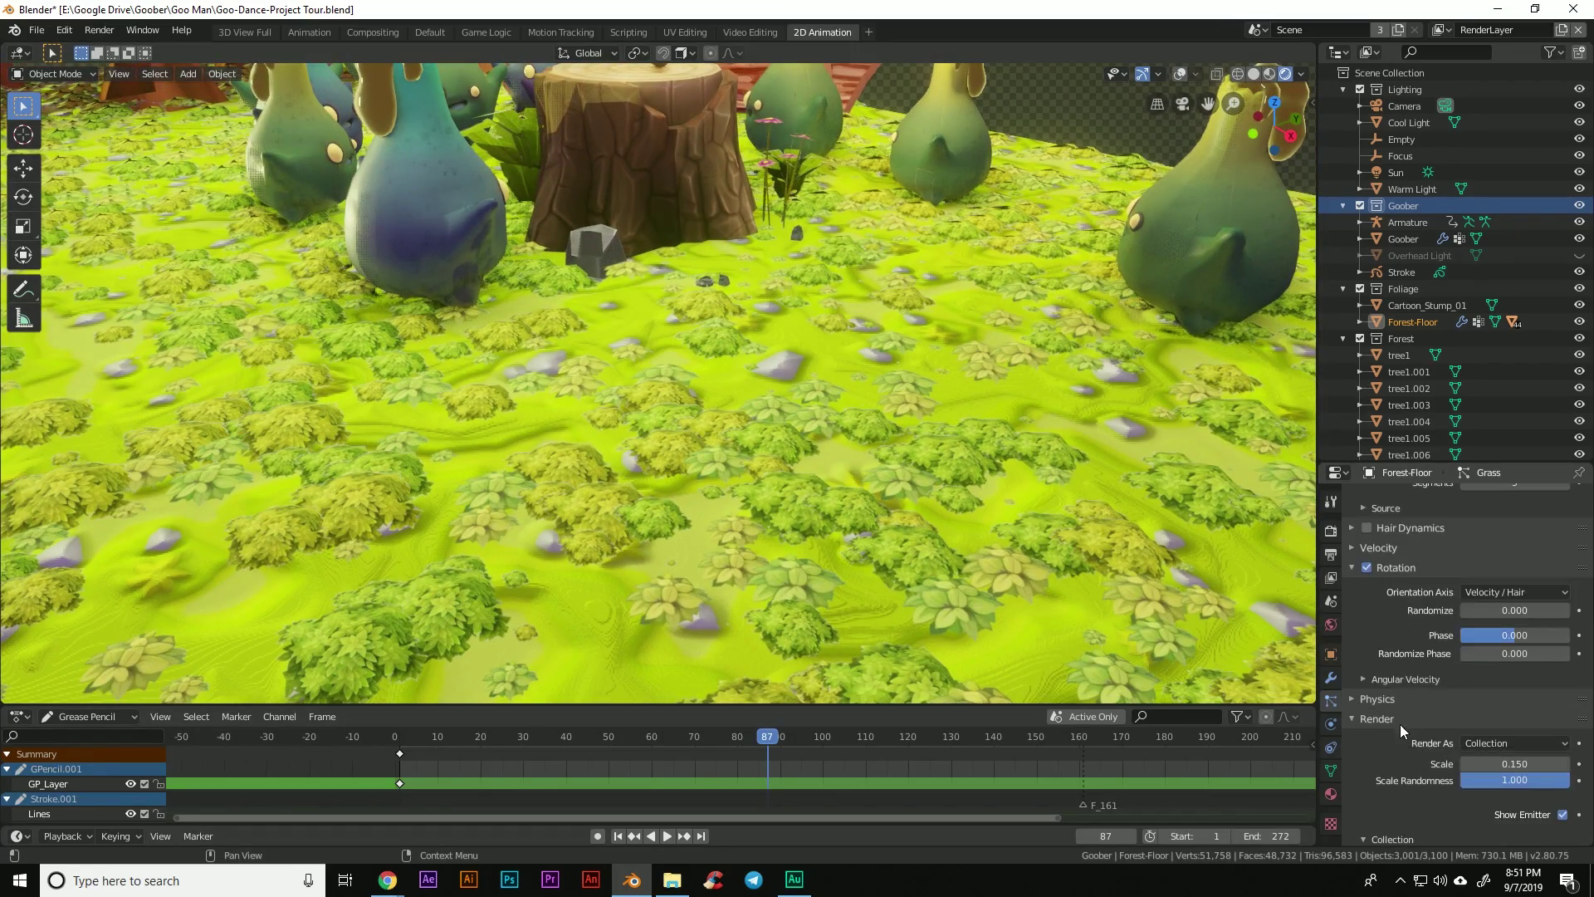
left_click(1378, 650)
left_click(1377, 675)
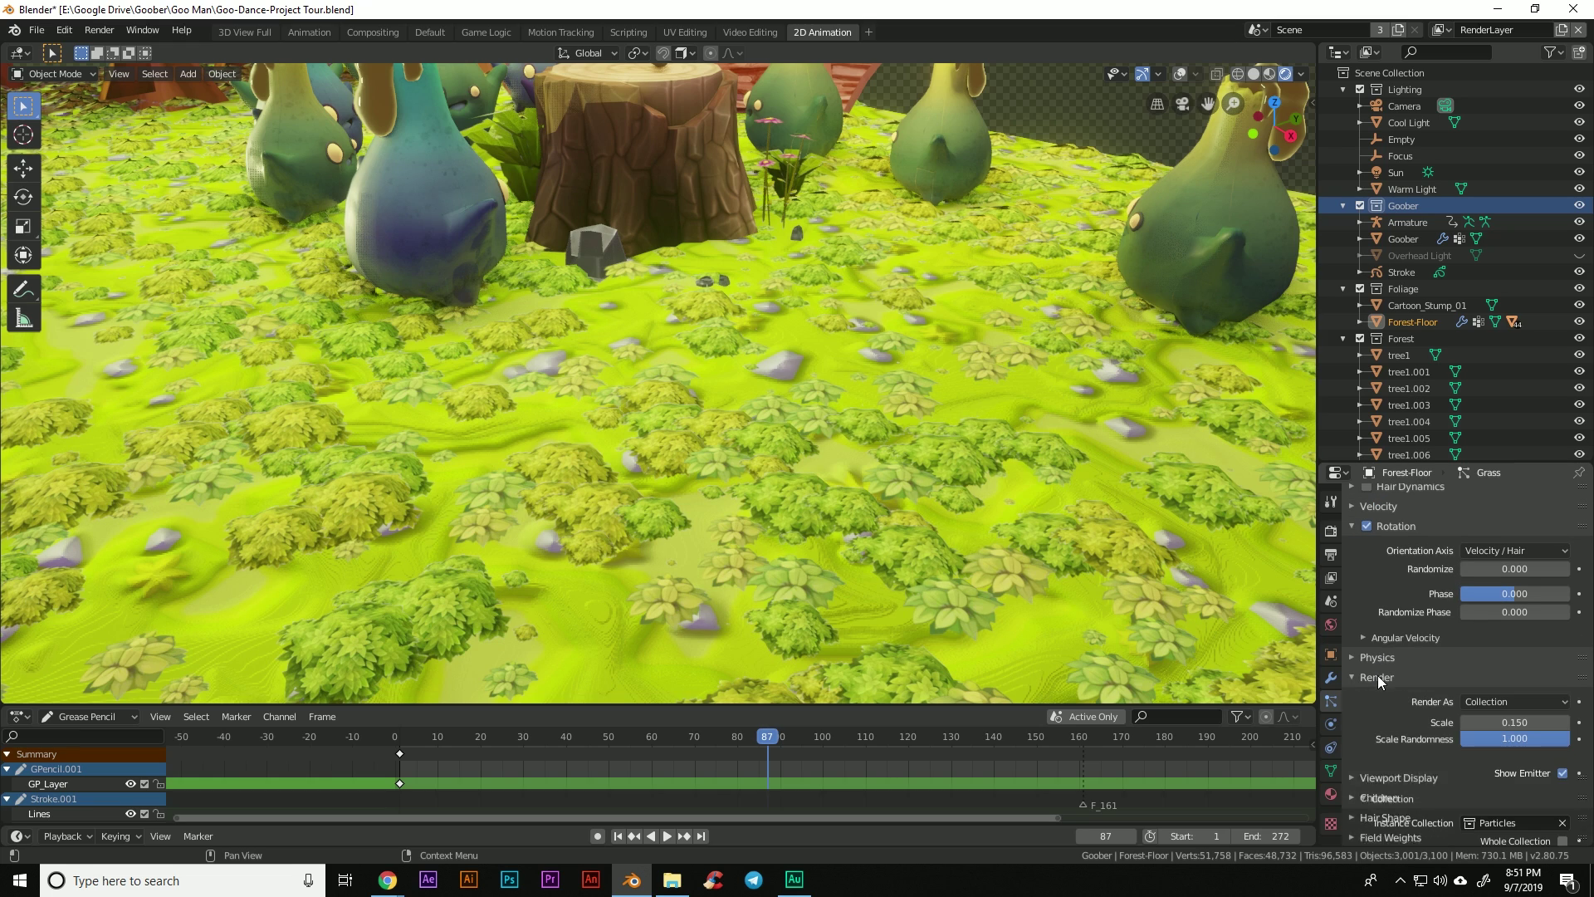
scroll(1396, 731, "down", 2)
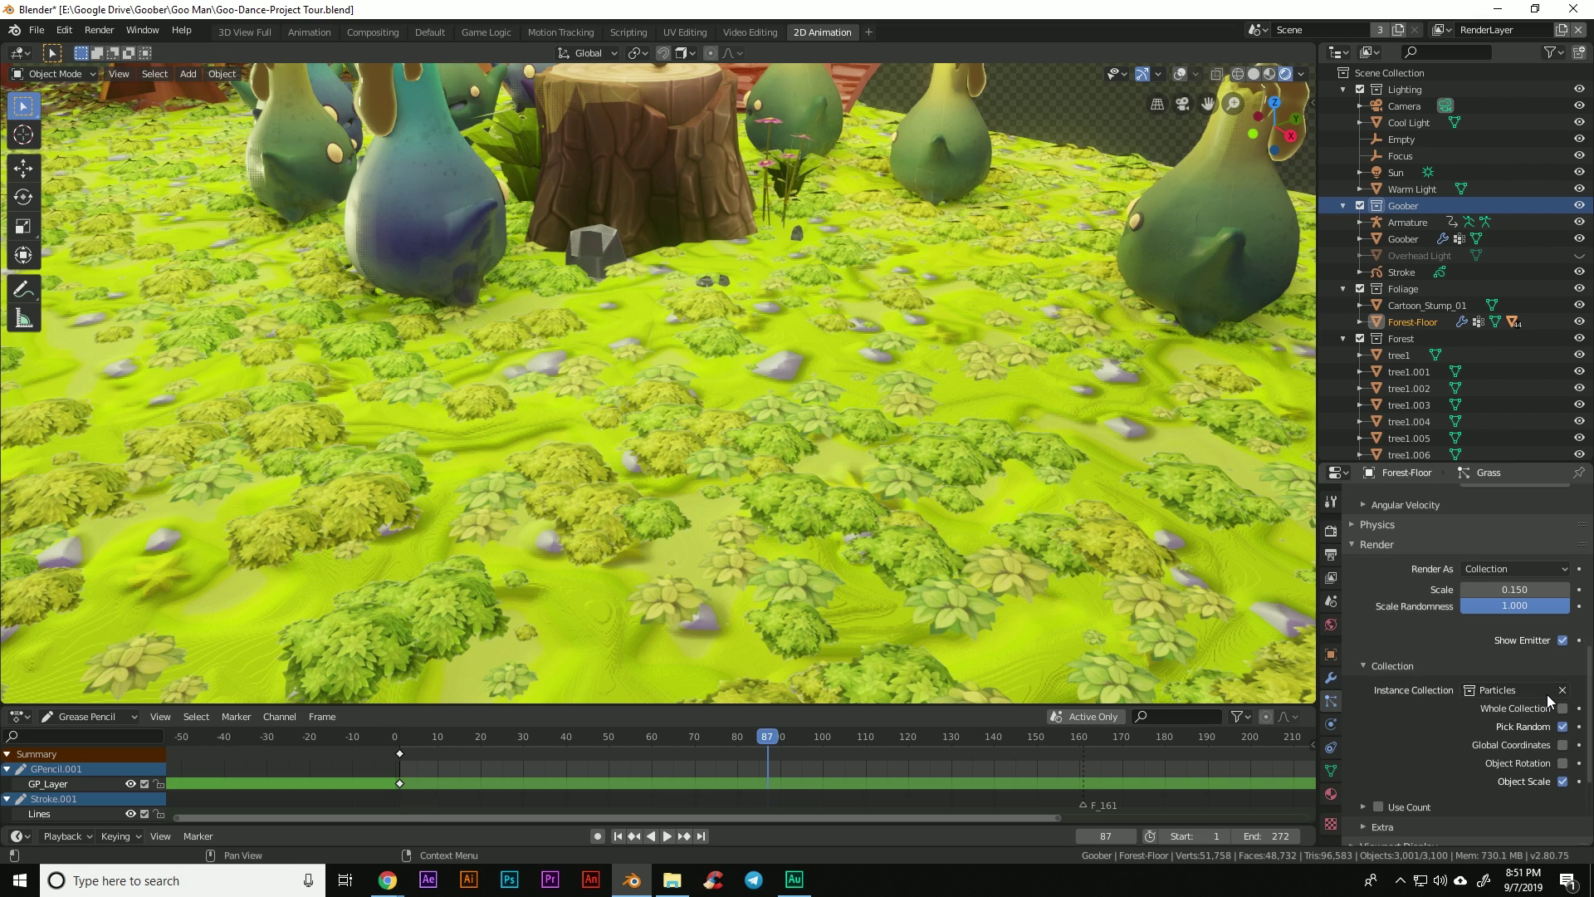
scroll(1546, 694, "down", 2)
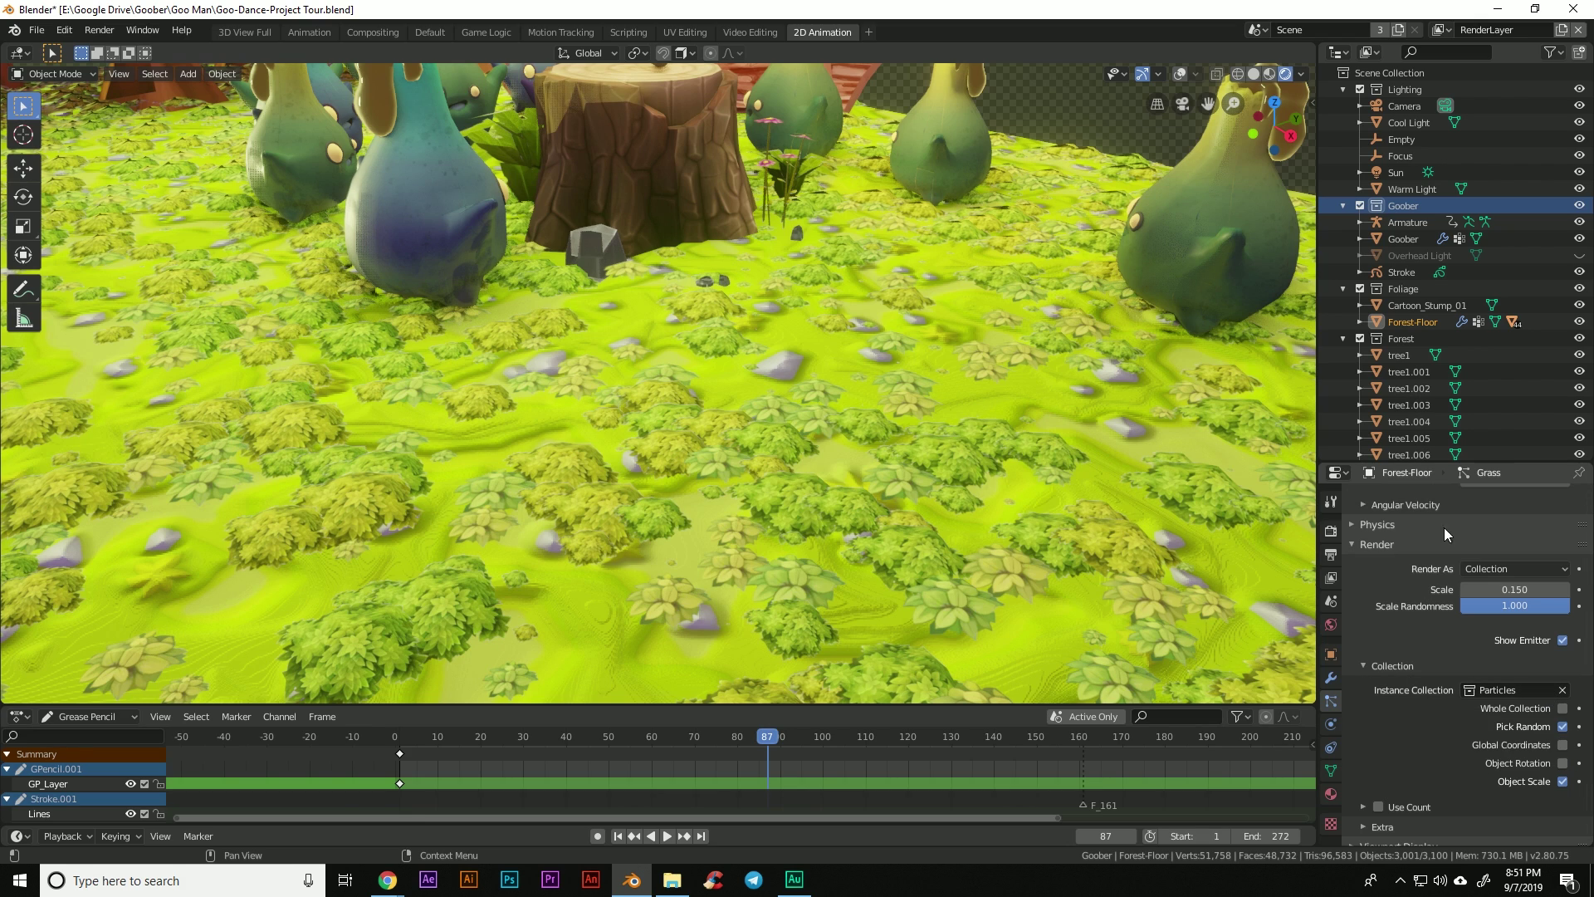
- Collapse Foliage and Forest in the Outliner, expand Particles and select bush1 through bush4
left_click(1344, 288)
left_click(1343, 304)
left_click(1342, 322)
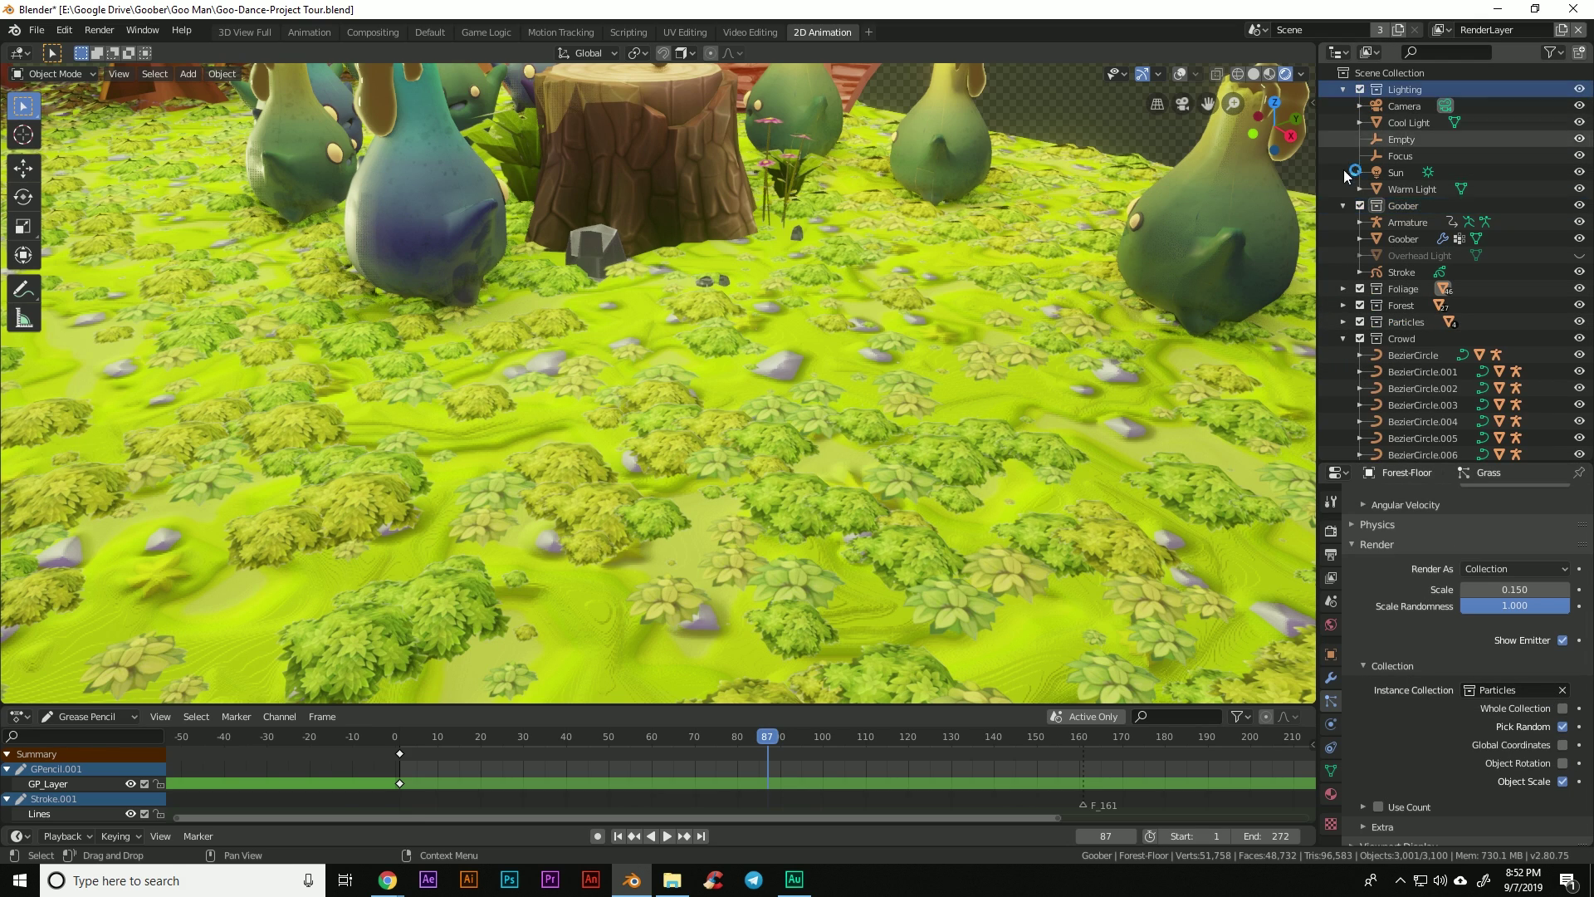
left_click(1344, 322)
left_click(1404, 337)
left_click(1402, 355)
left_click(1403, 371)
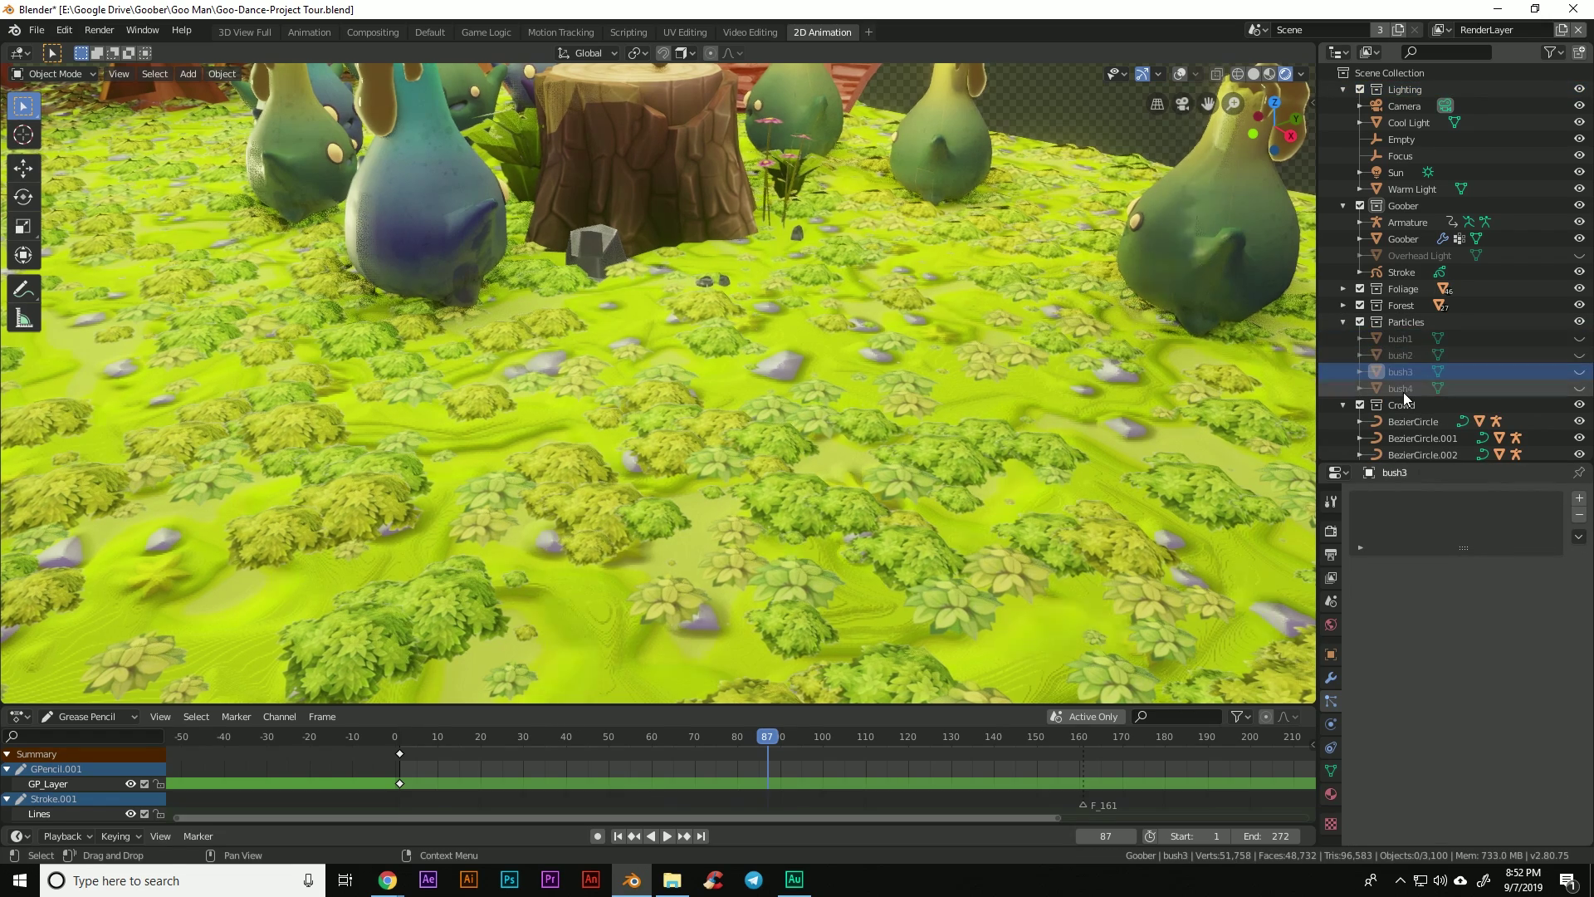
left_click(1404, 388)
middle_click_drag(1084, 406, 868, 497)
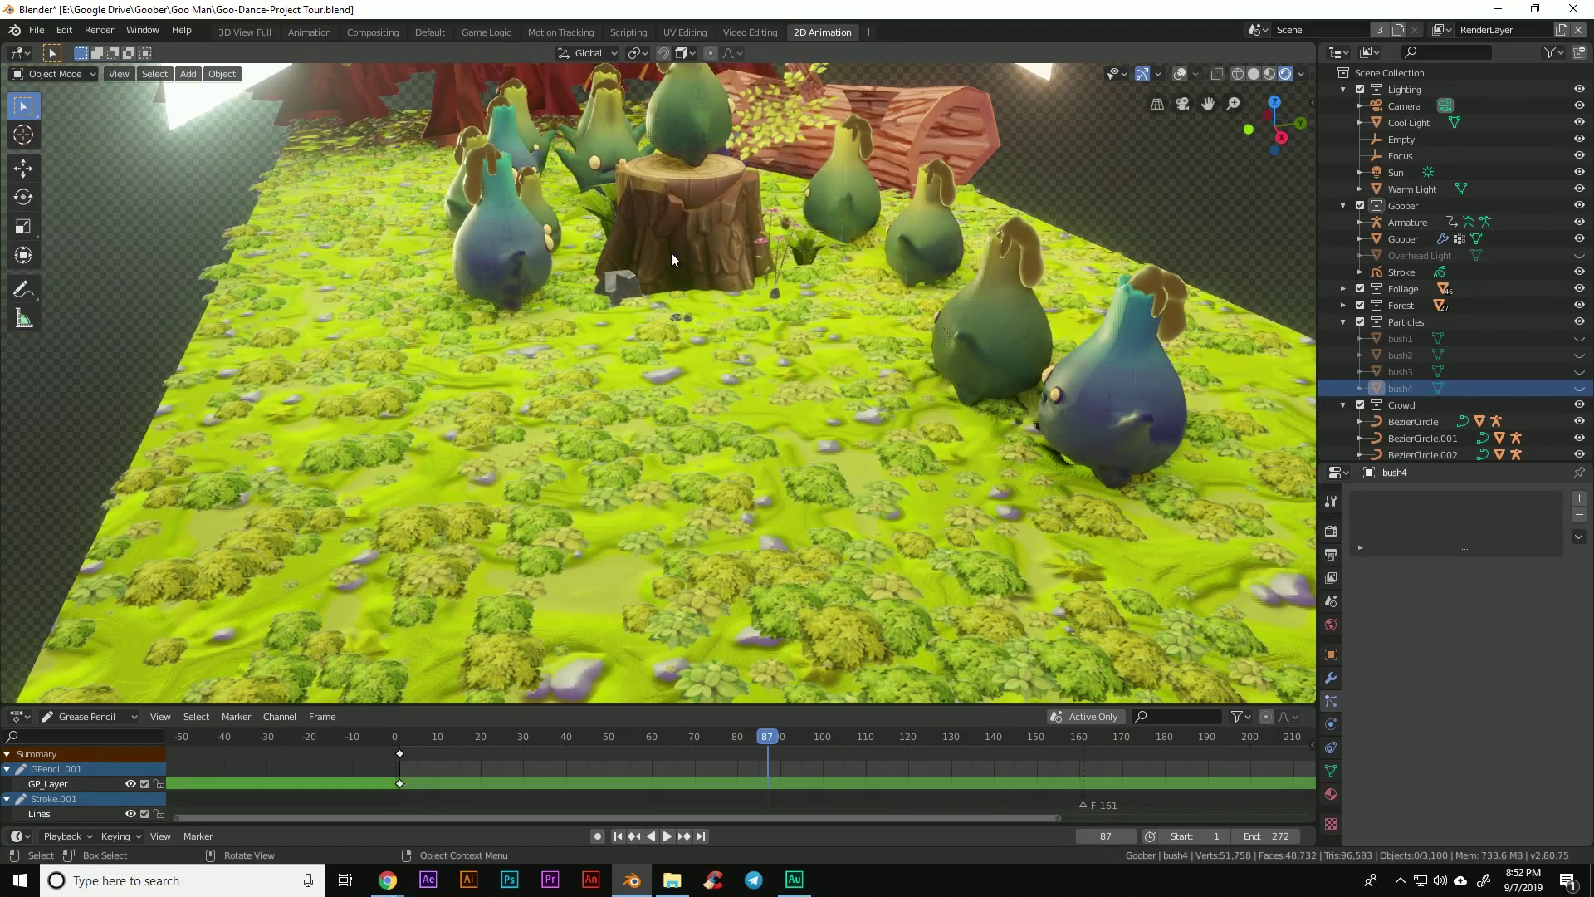
left_click(731, 288)
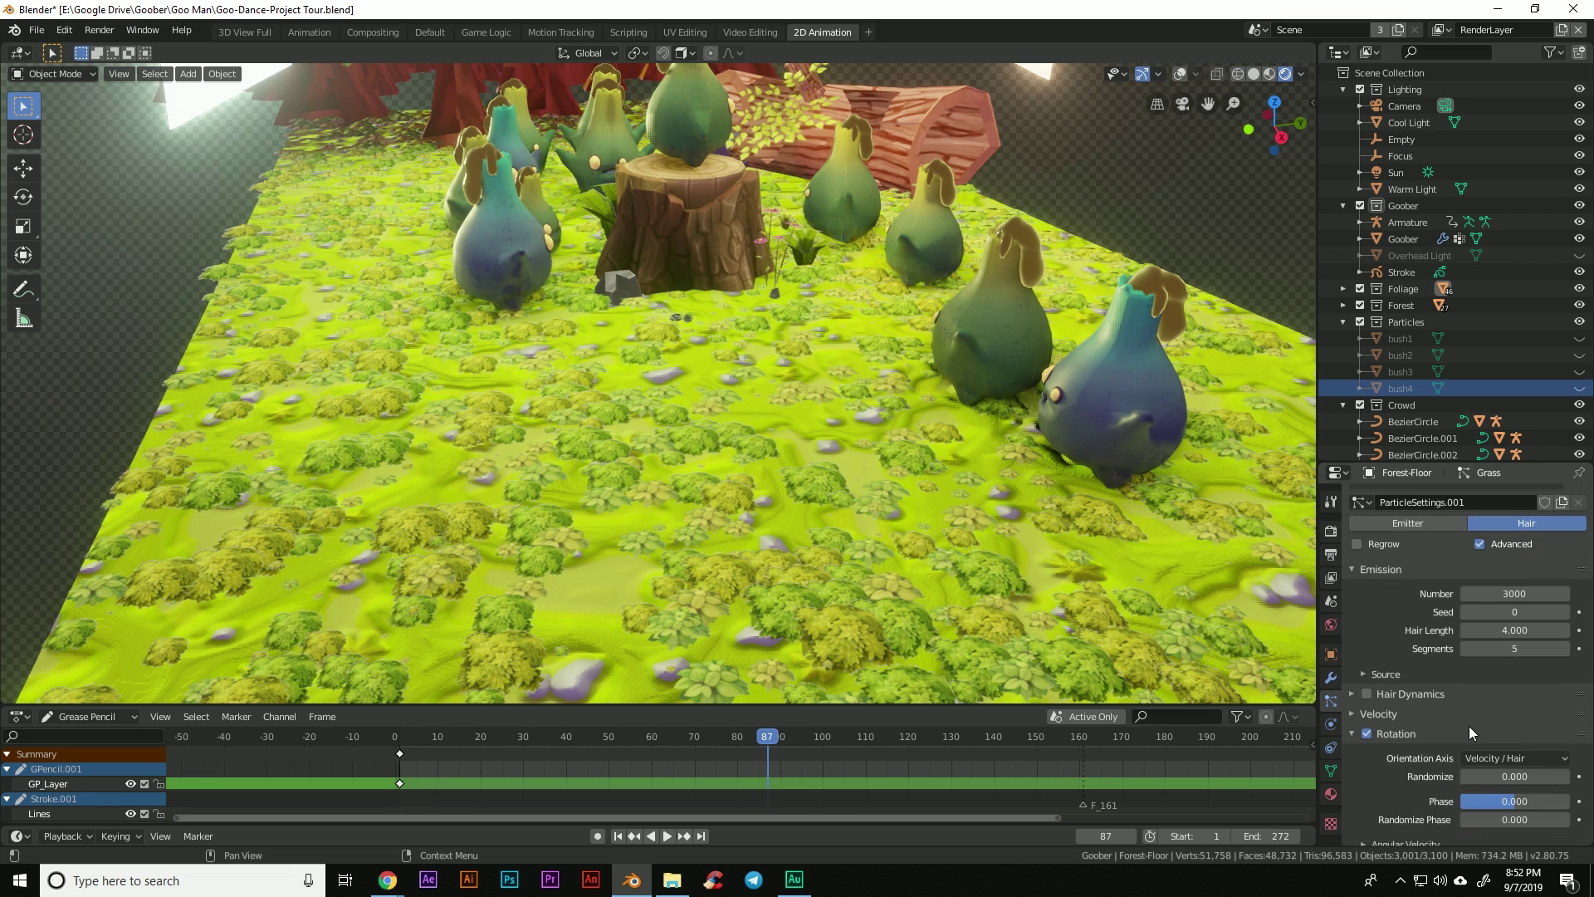
scroll(1468, 726, "down", 8)
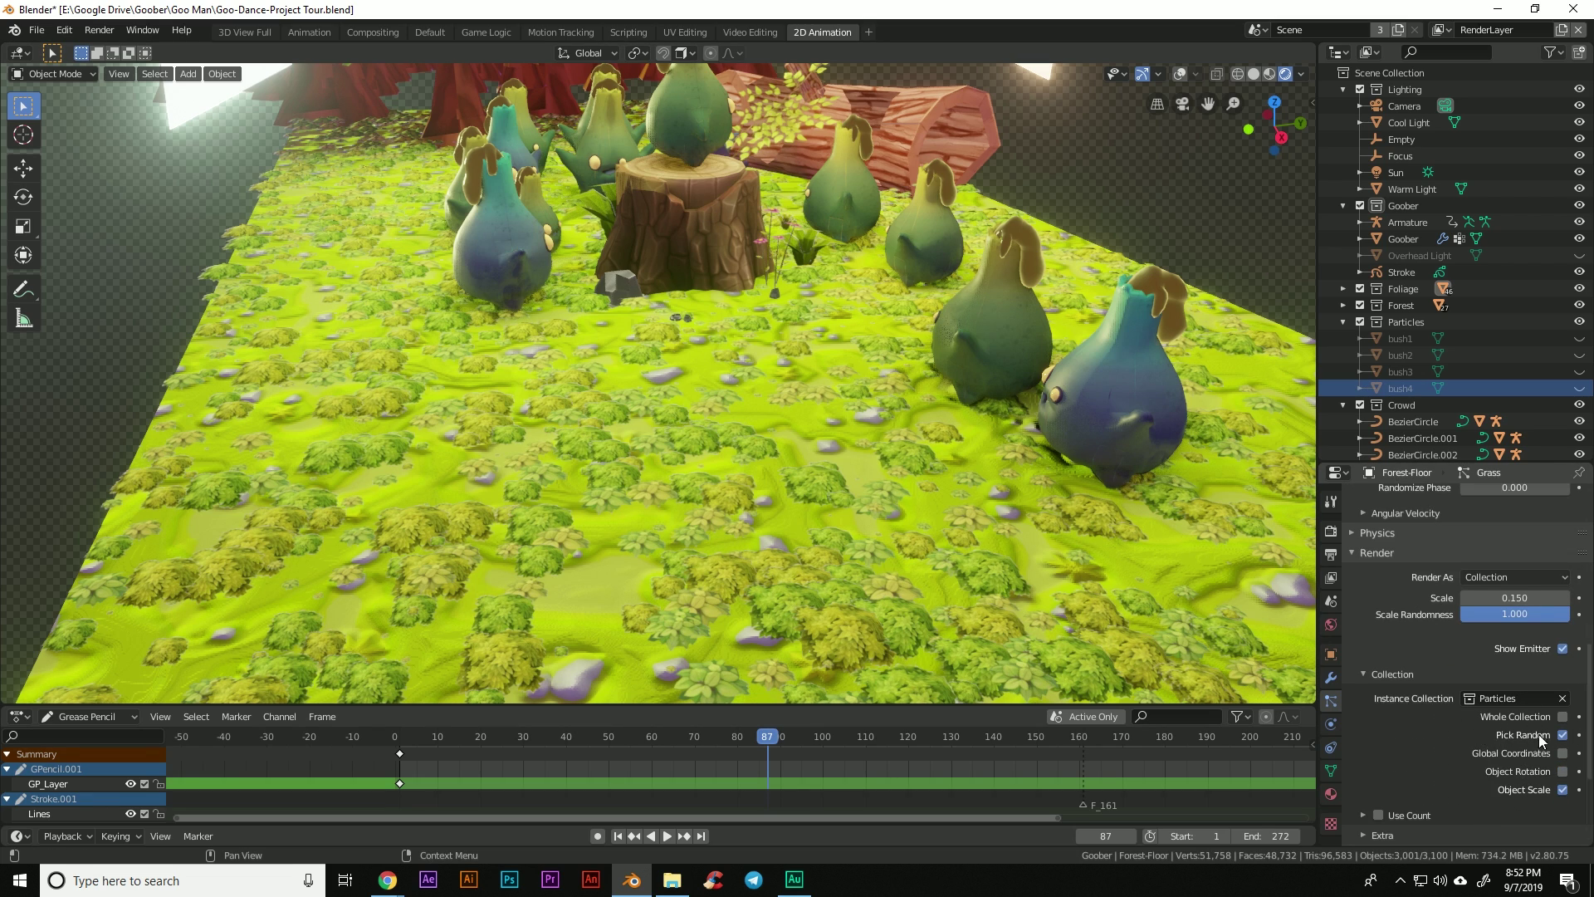
middle_click_drag(878, 374, 793, 401)
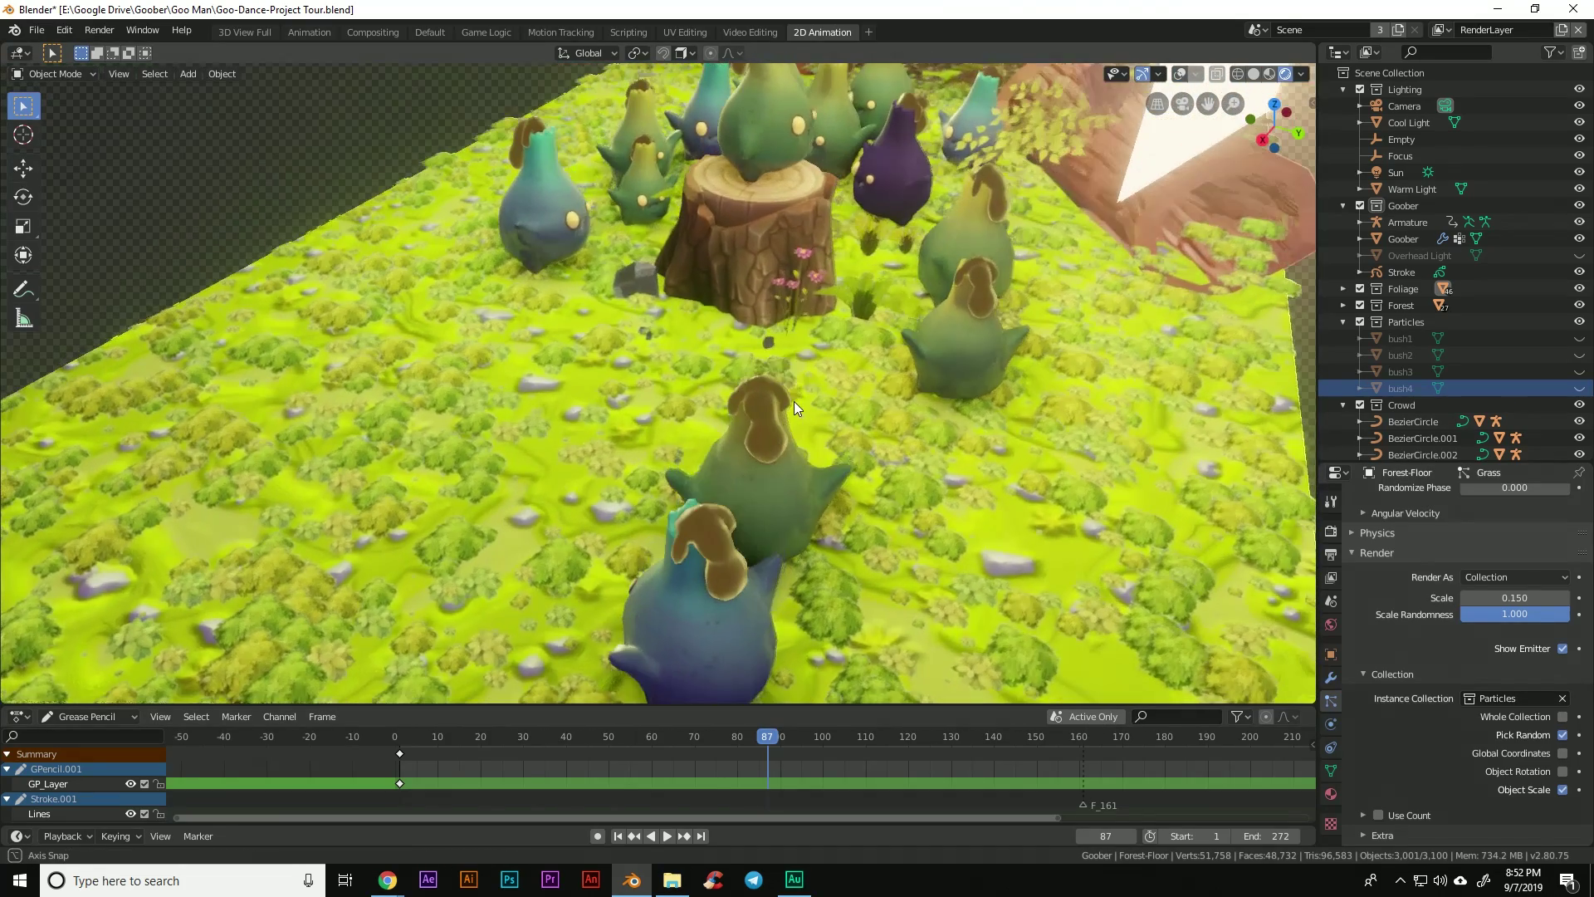
left_click(1353, 550)
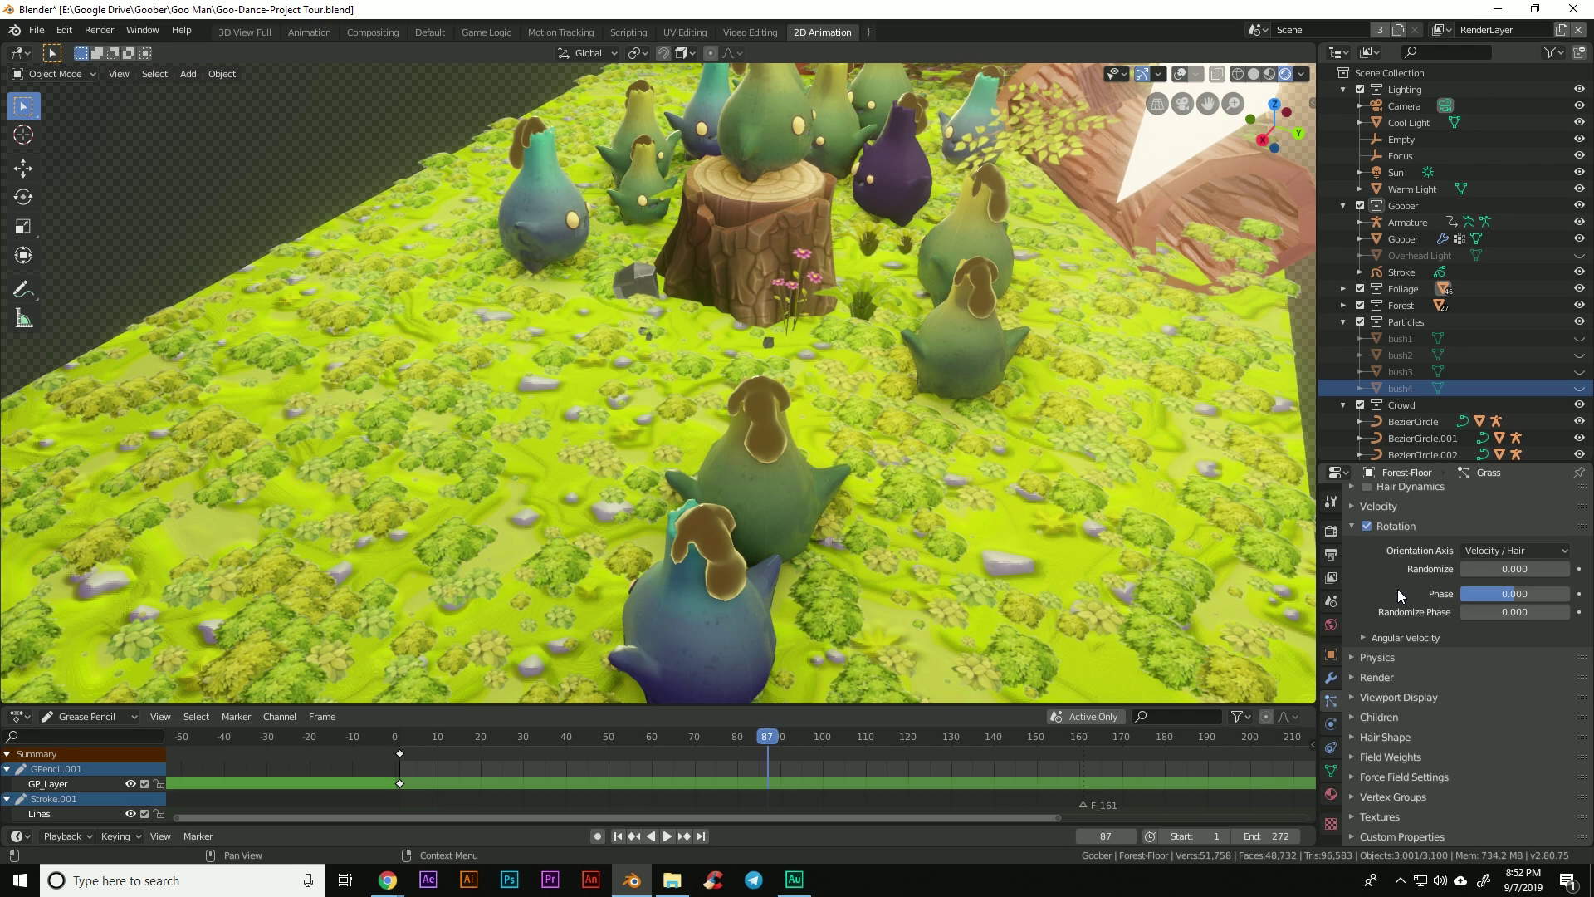
left_click(1354, 526)
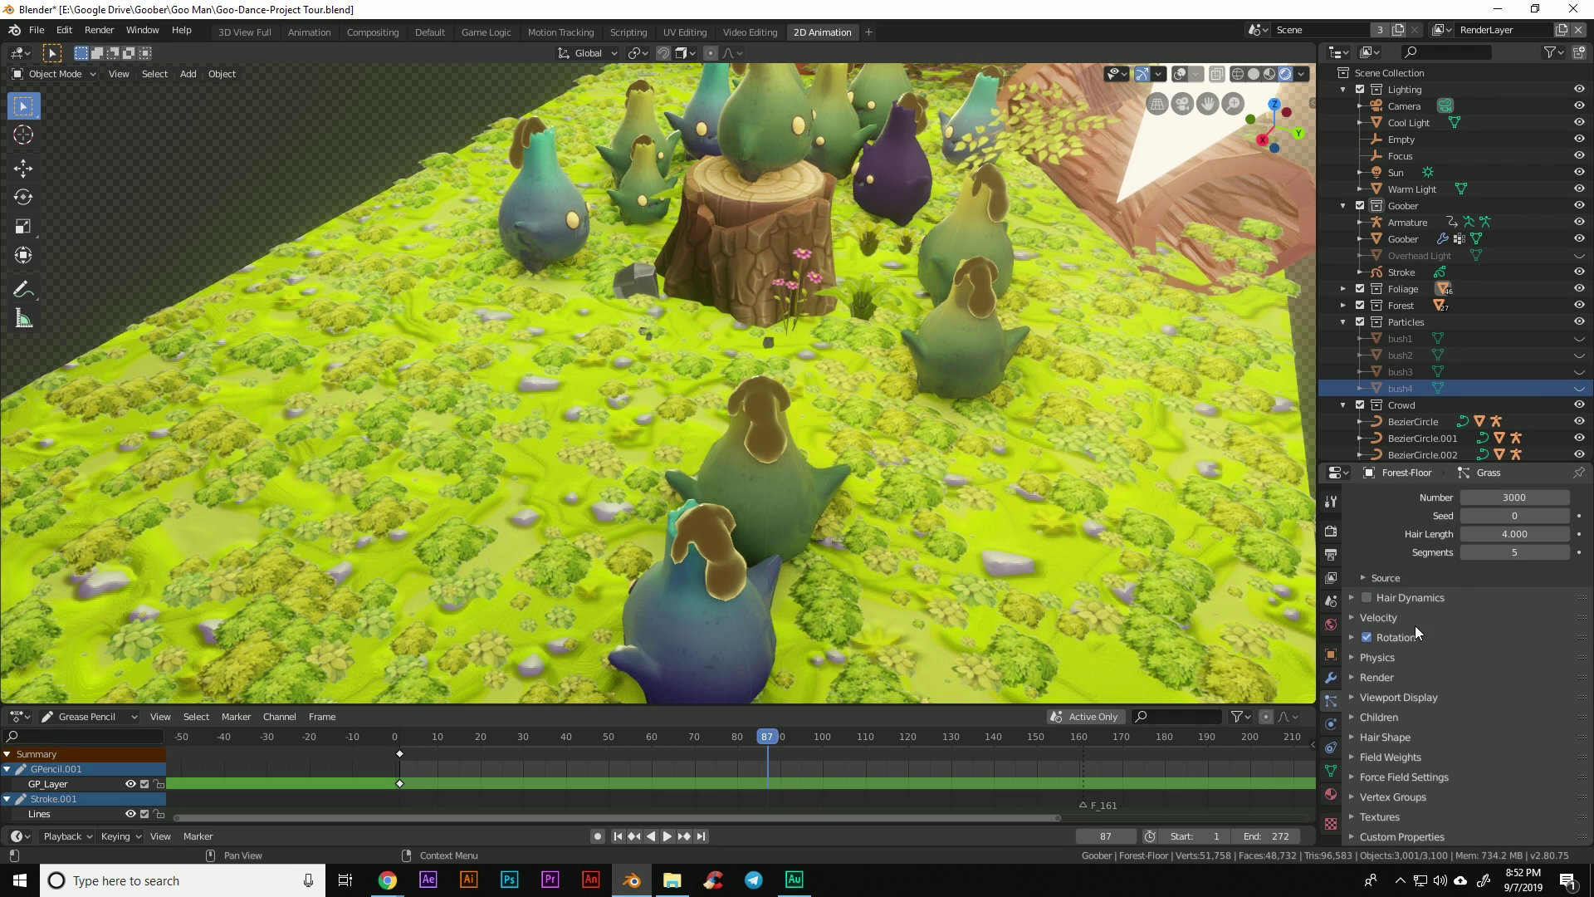
scroll(1437, 657, "up", 5)
scroll(1430, 744, "down", 2)
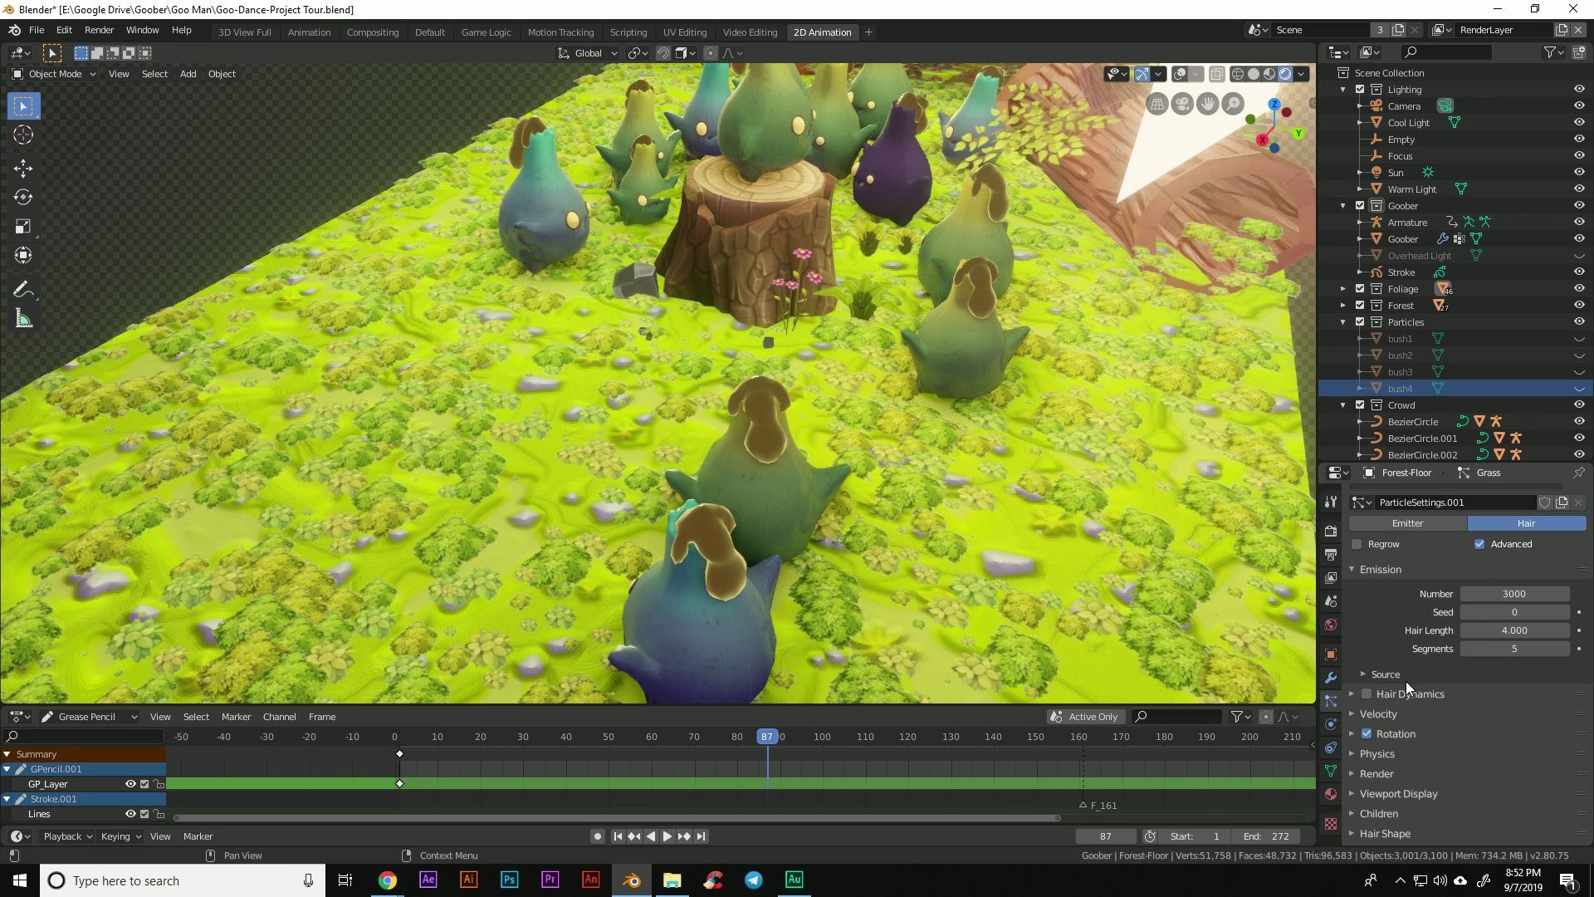
scroll(1387, 699, "down", 1)
scroll(1387, 699, "down", 1)
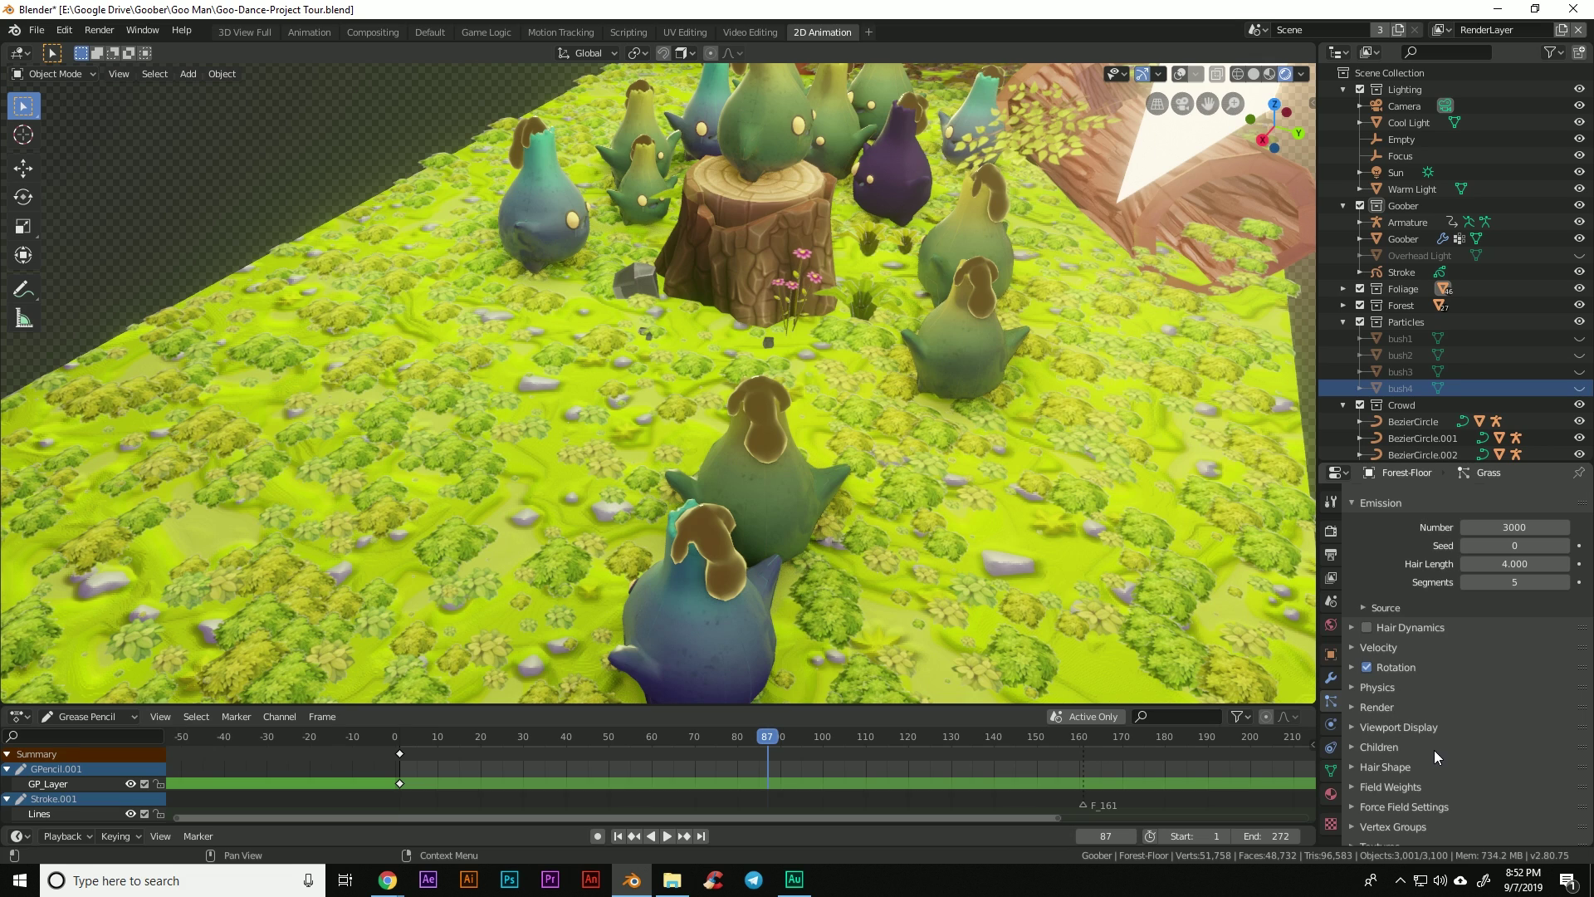
scroll(1377, 714, "down", 1)
left_click(1380, 679)
scroll(1403, 704, "down", 3)
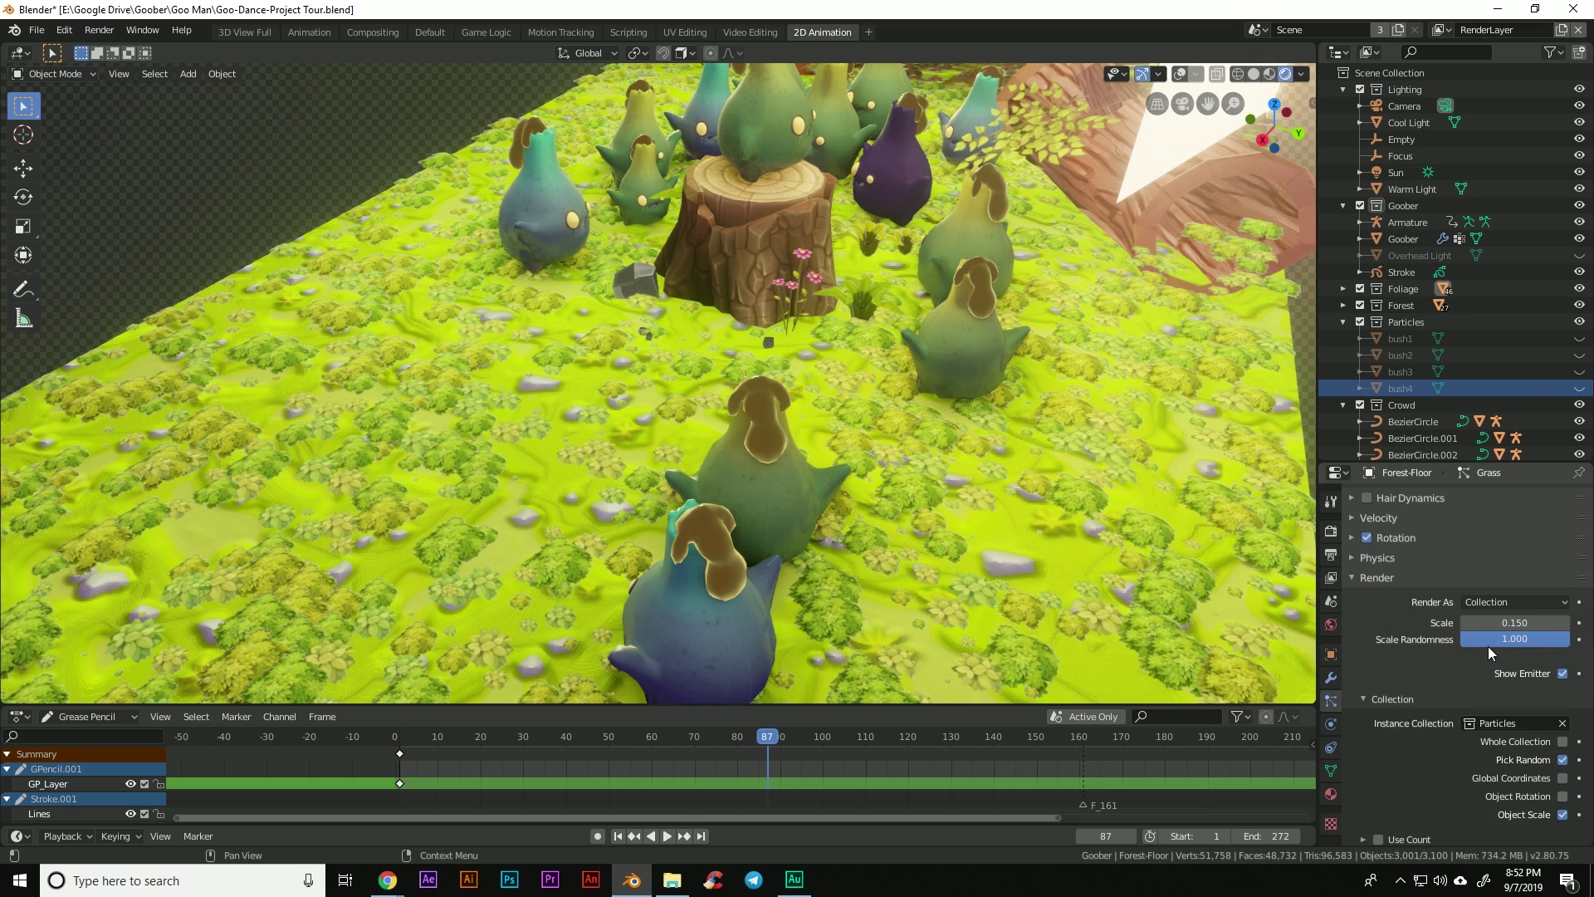
scroll(952, 501, "up", 3)
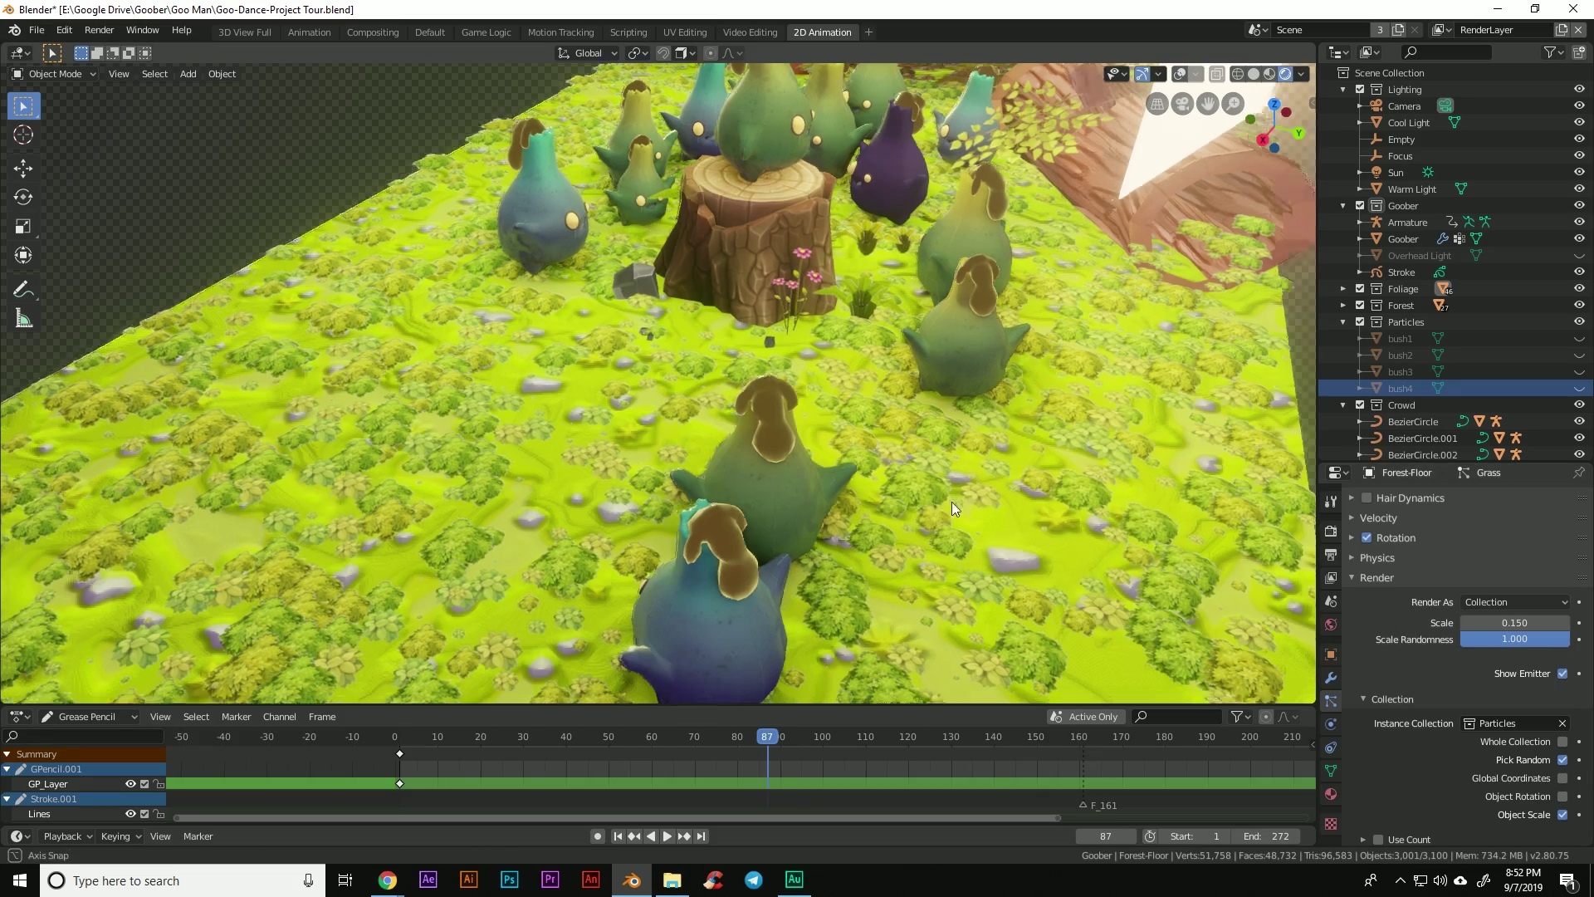
middle_click_drag(952, 502, 699, 600)
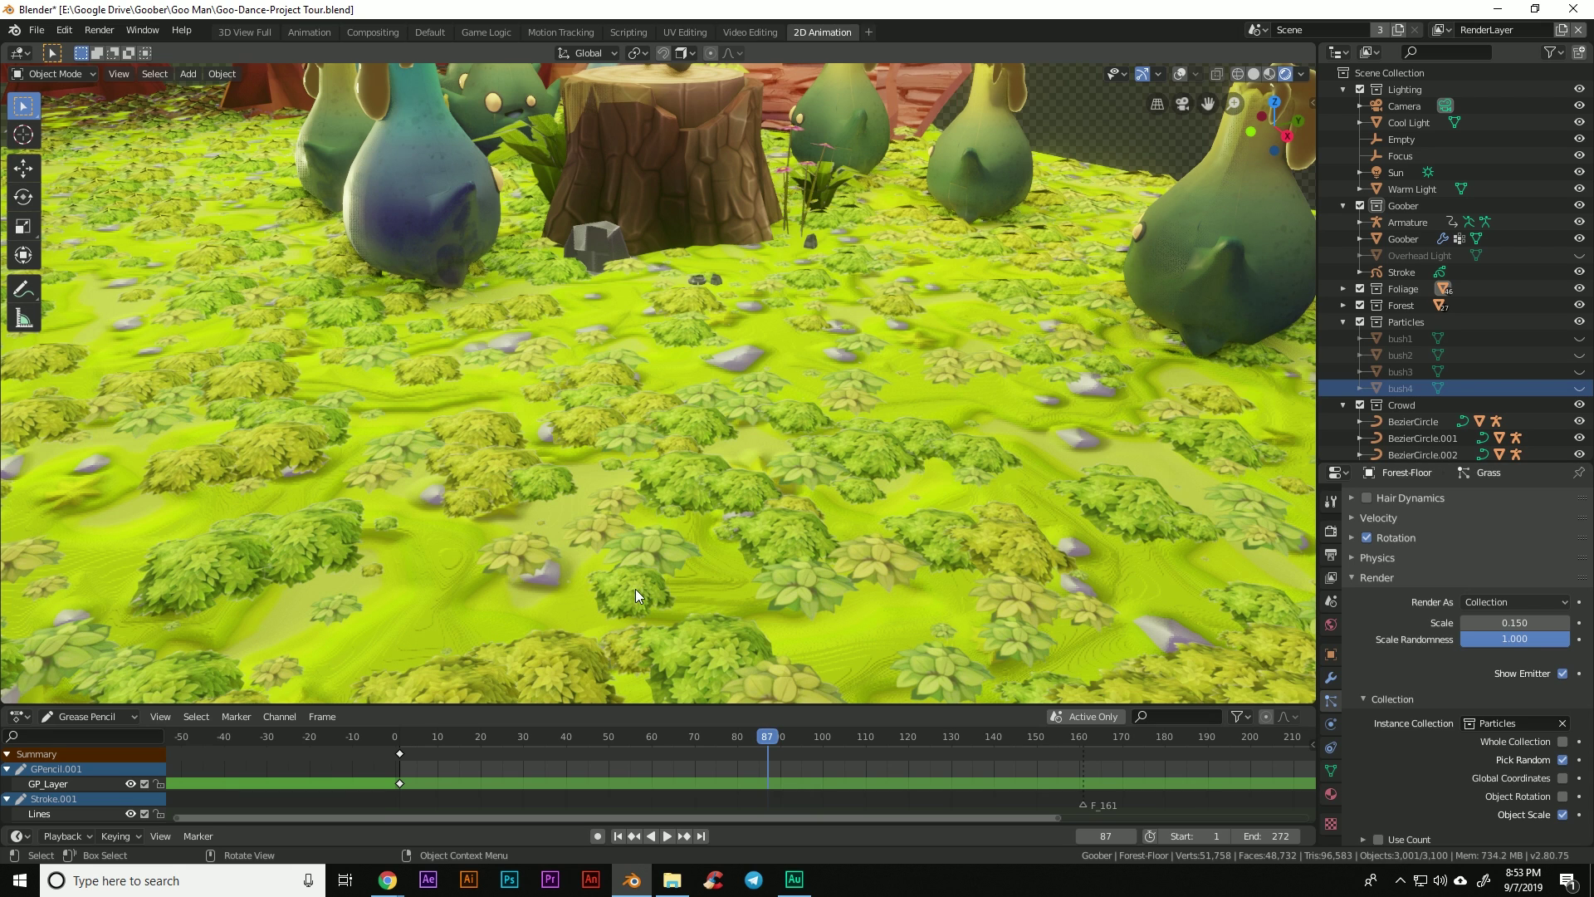
scroll(789, 497, "down", 5)
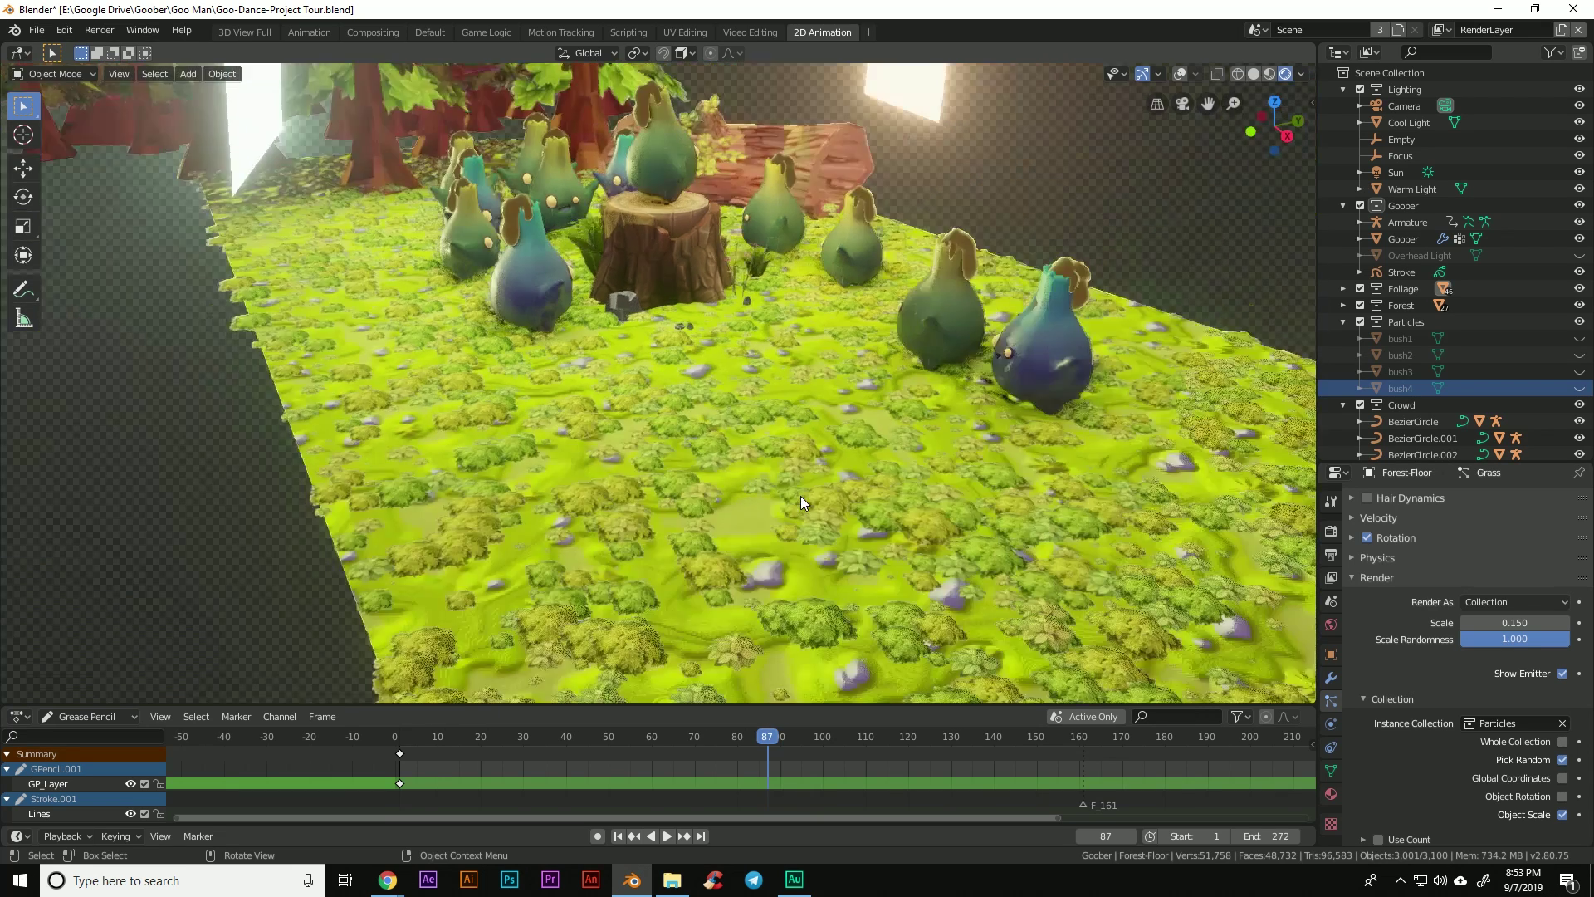
middle_click_drag(801, 496, 934, 511)
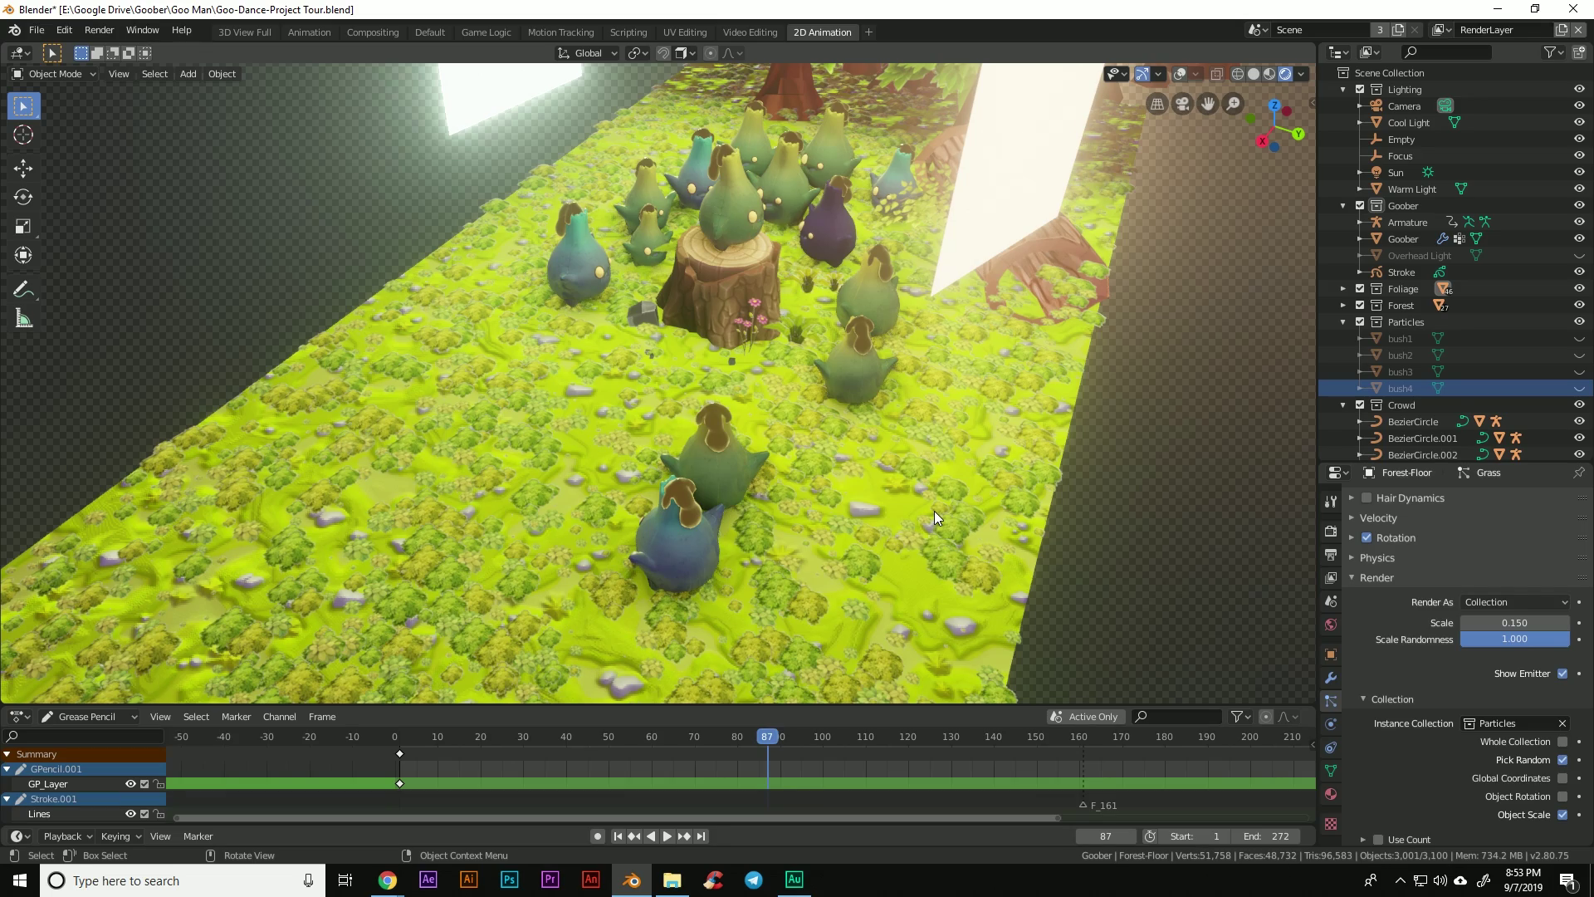
- Collapse Particles, Crowd and Forest, expand Foliage and hide the Forest-Floor mesh
scroll(663, 534, "up", 5)
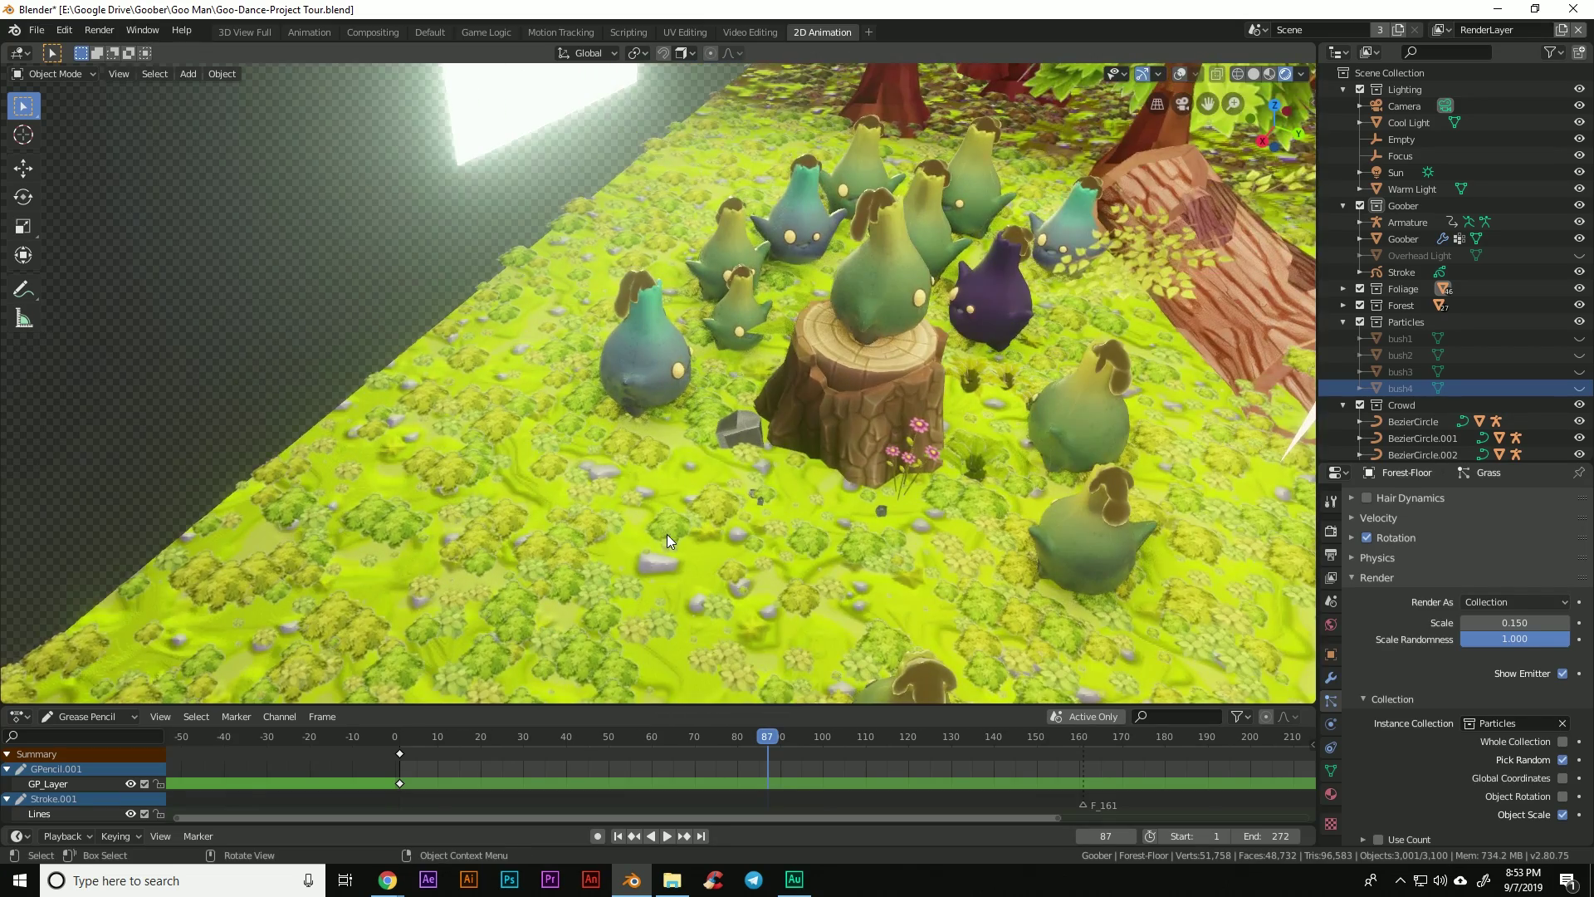
middle_click_drag(666, 535, 729, 524)
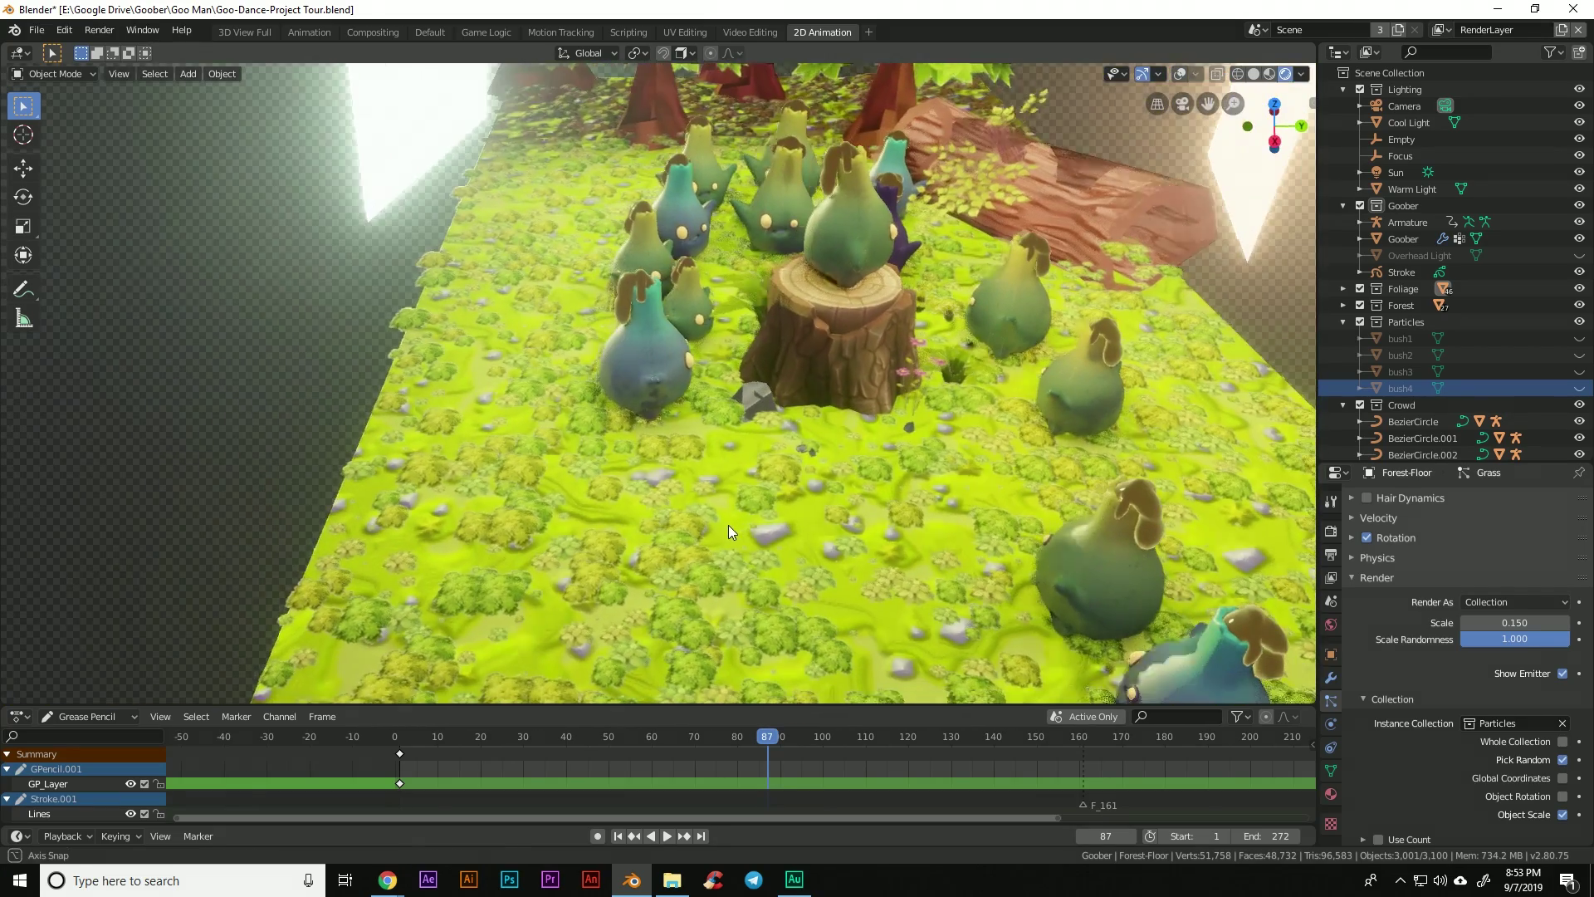
left_click(1343, 322)
left_click(1343, 338)
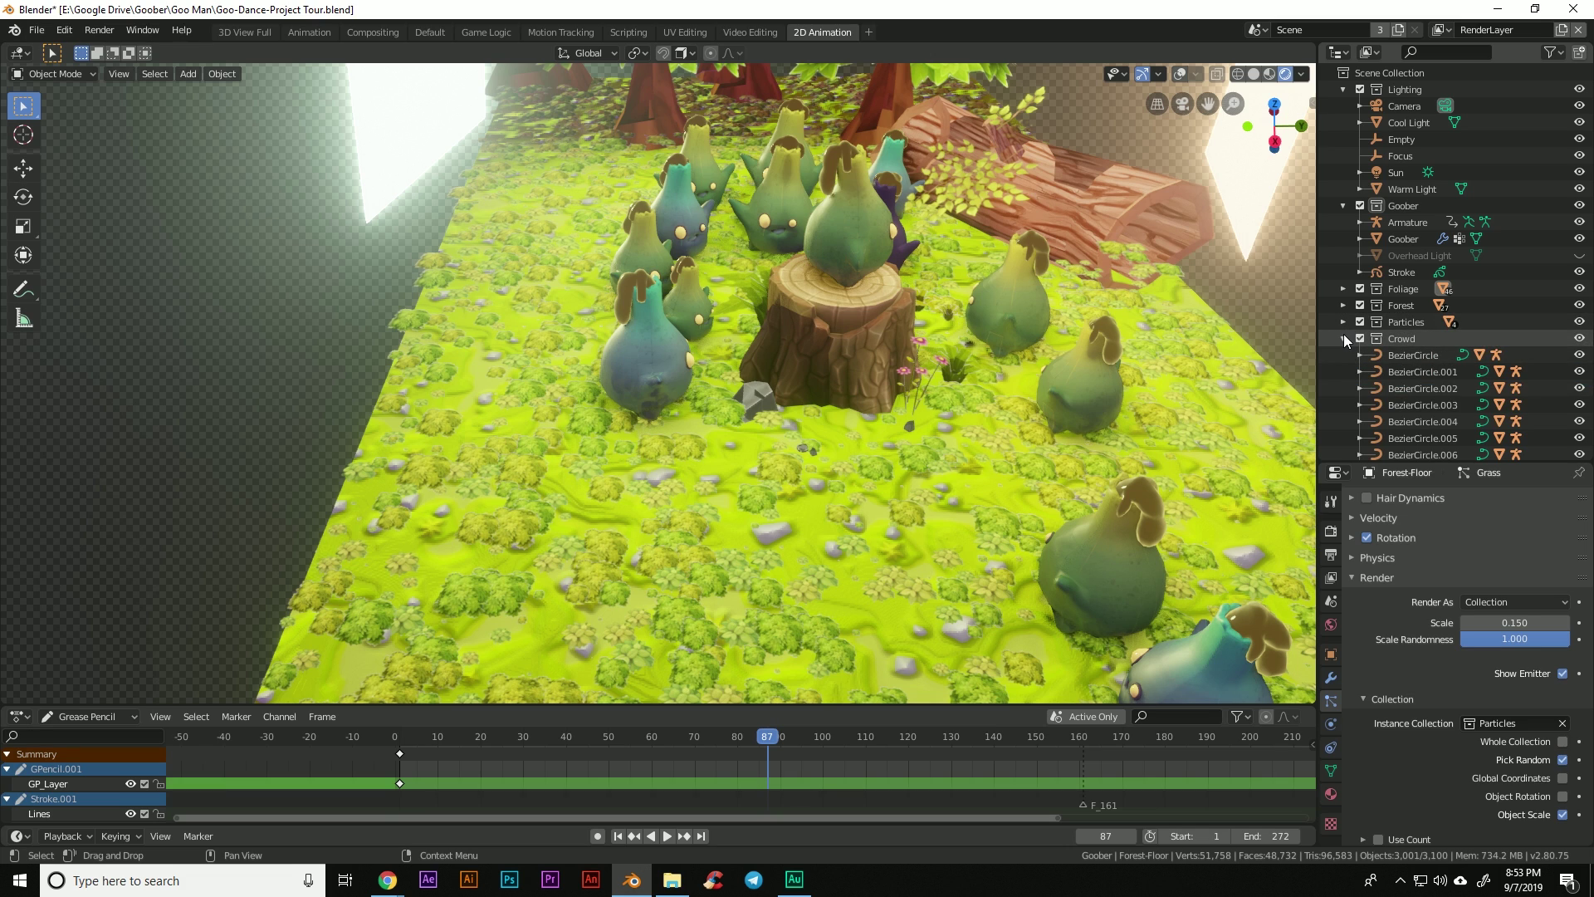
left_click(1343, 306)
left_click(1344, 305)
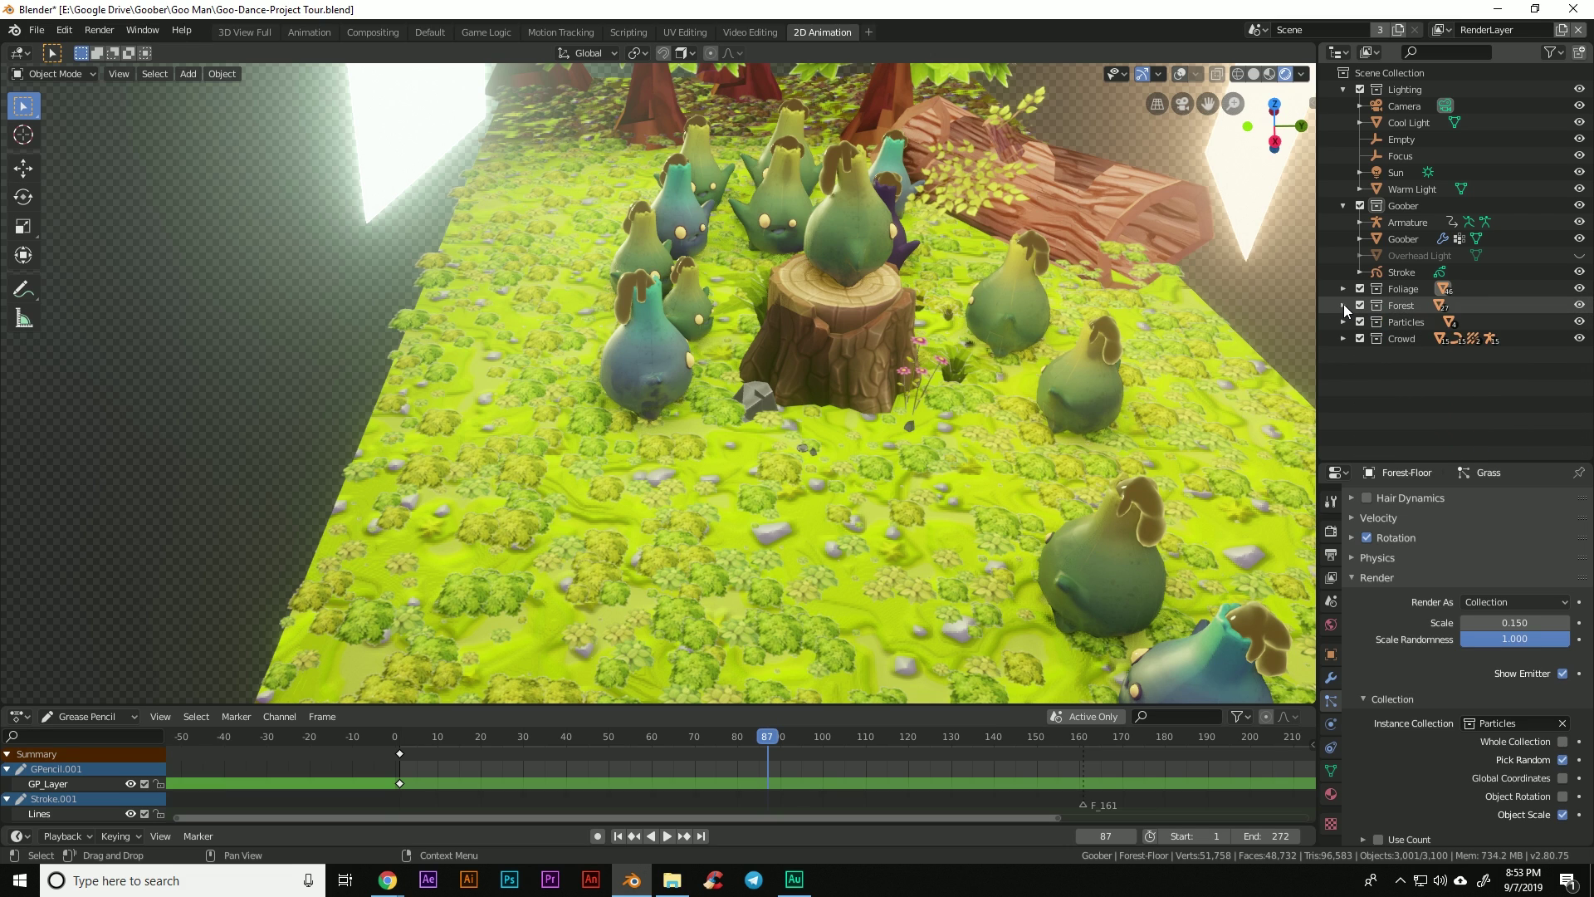
left_click(1343, 289)
left_click(1578, 322)
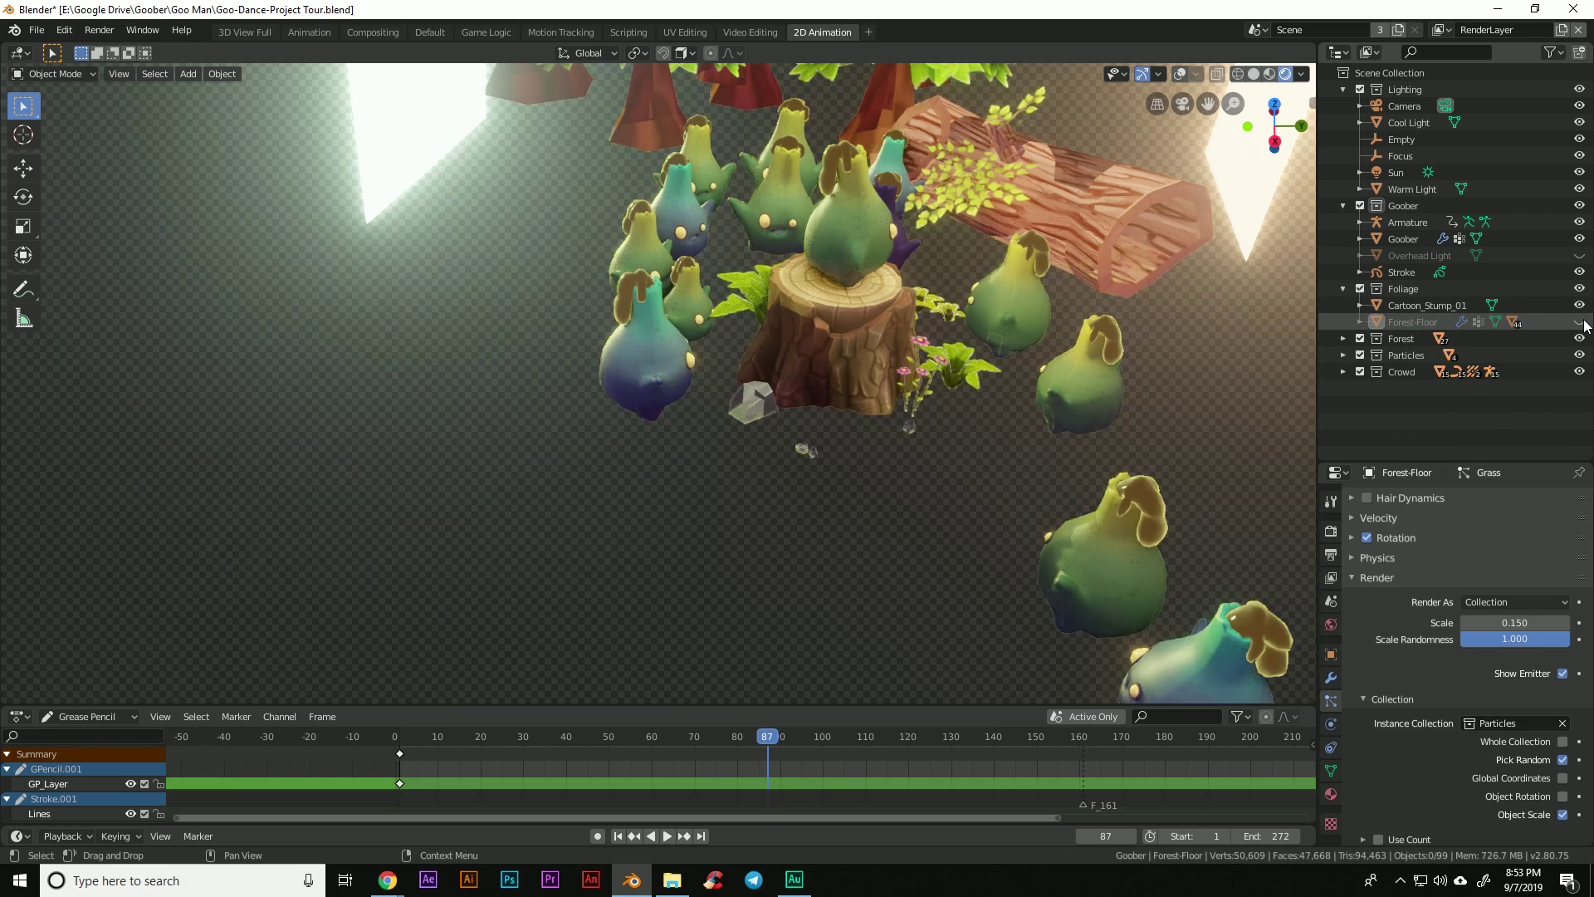
- Orbit and pan around the trees, stump and crowd floating without ground
middle_click_drag(1184, 366, 1173, 480, "shift")
middle_click_drag(1023, 472, 794, 567)
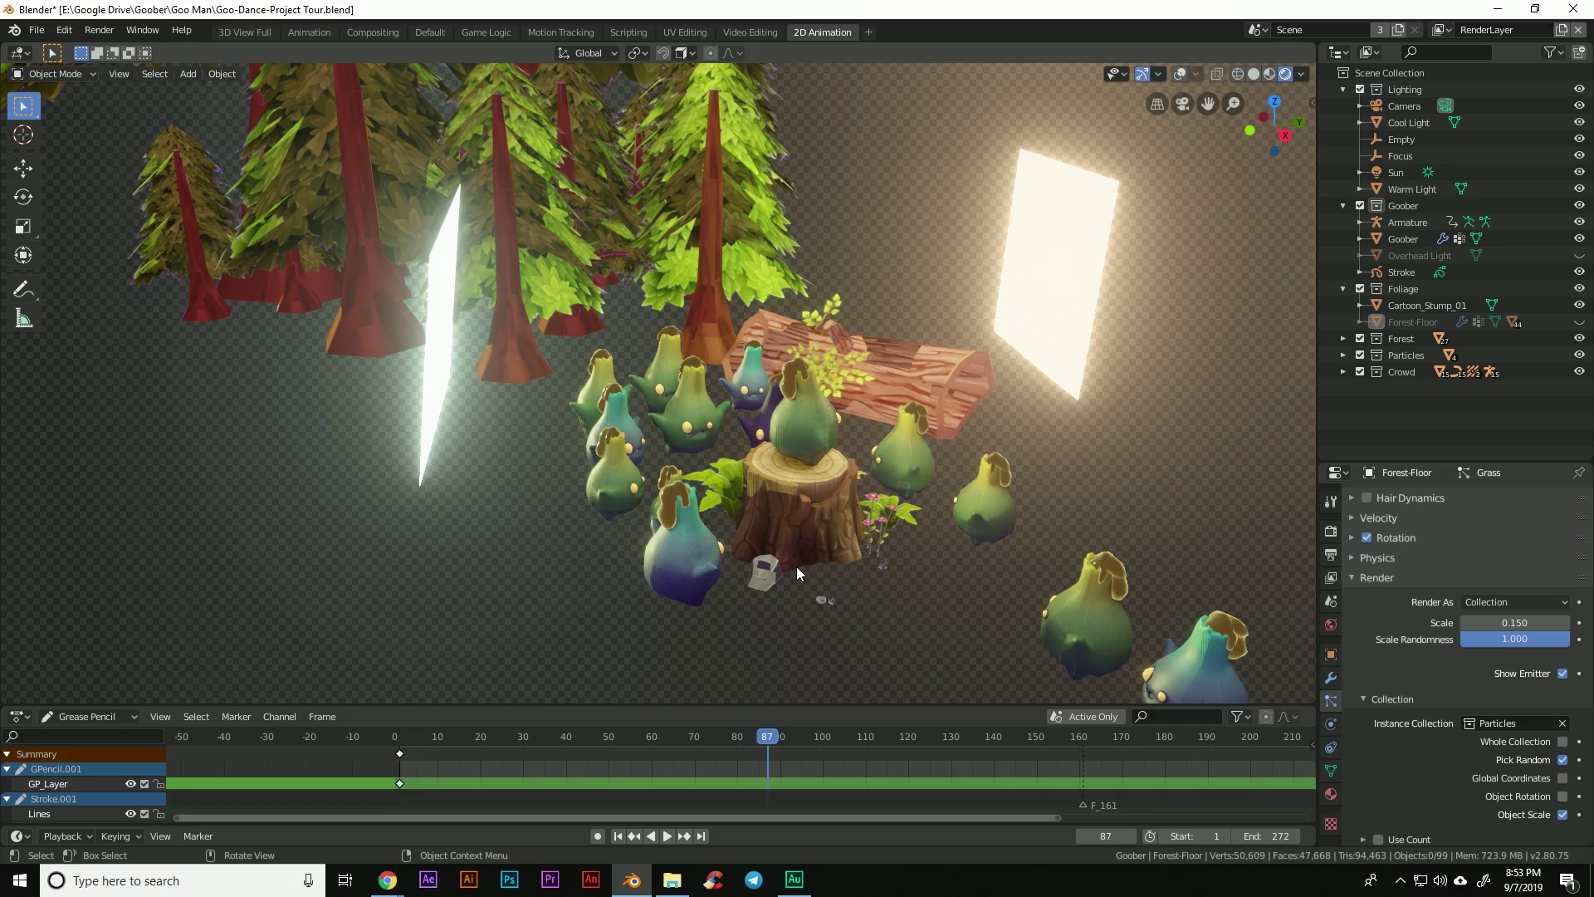
scroll(795, 566, "up", 4)
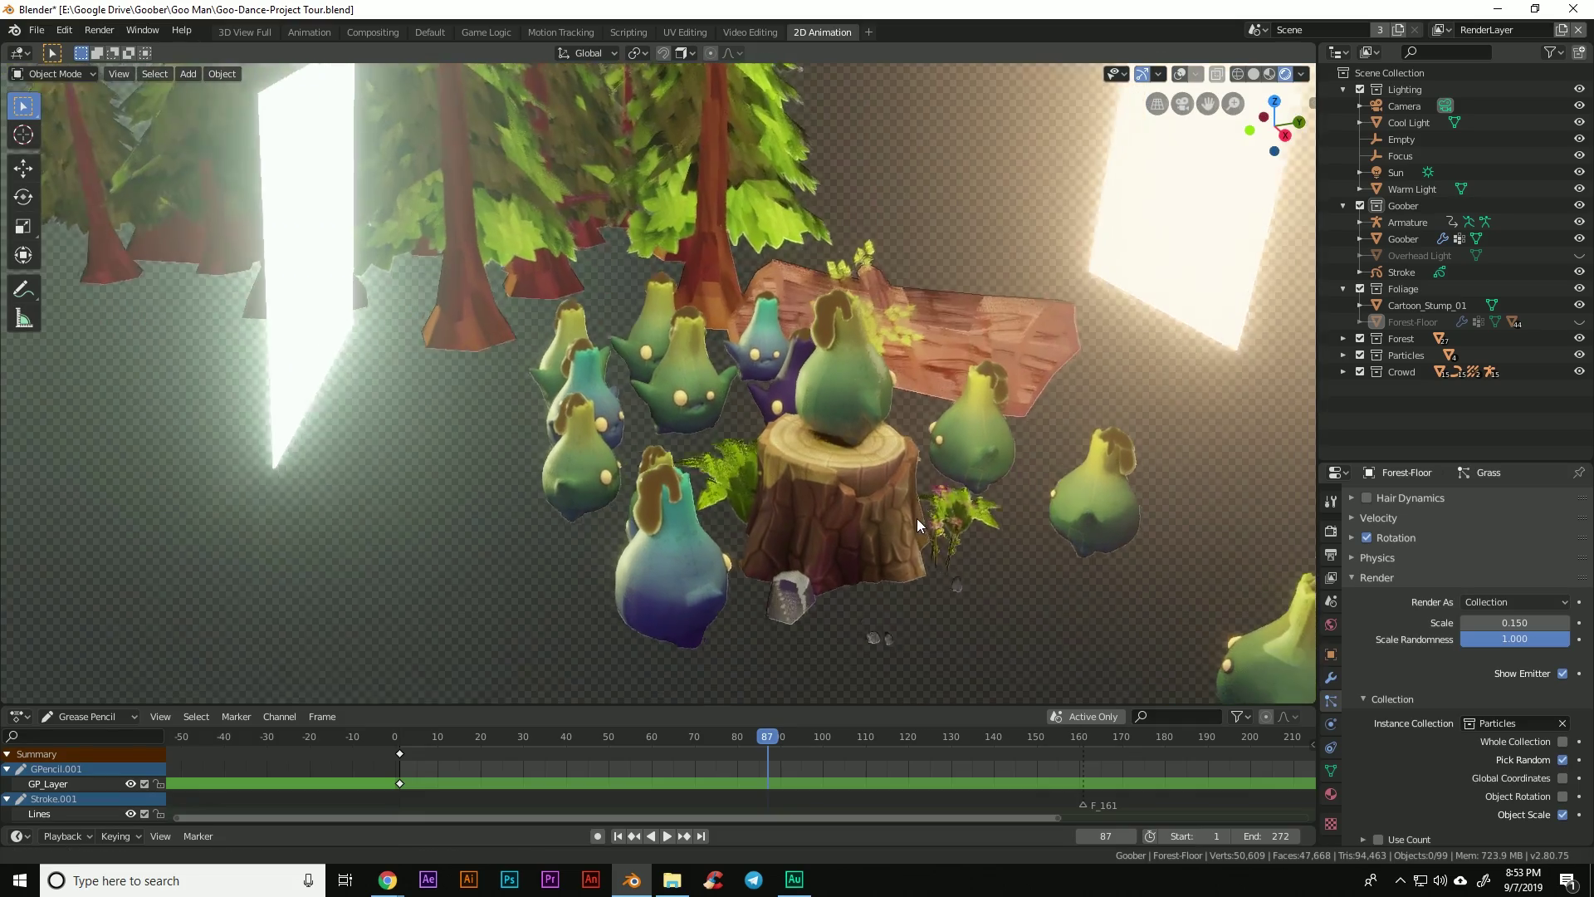
middle_click_drag(970, 541, 548, 274)
scroll(956, 666, "up", 3)
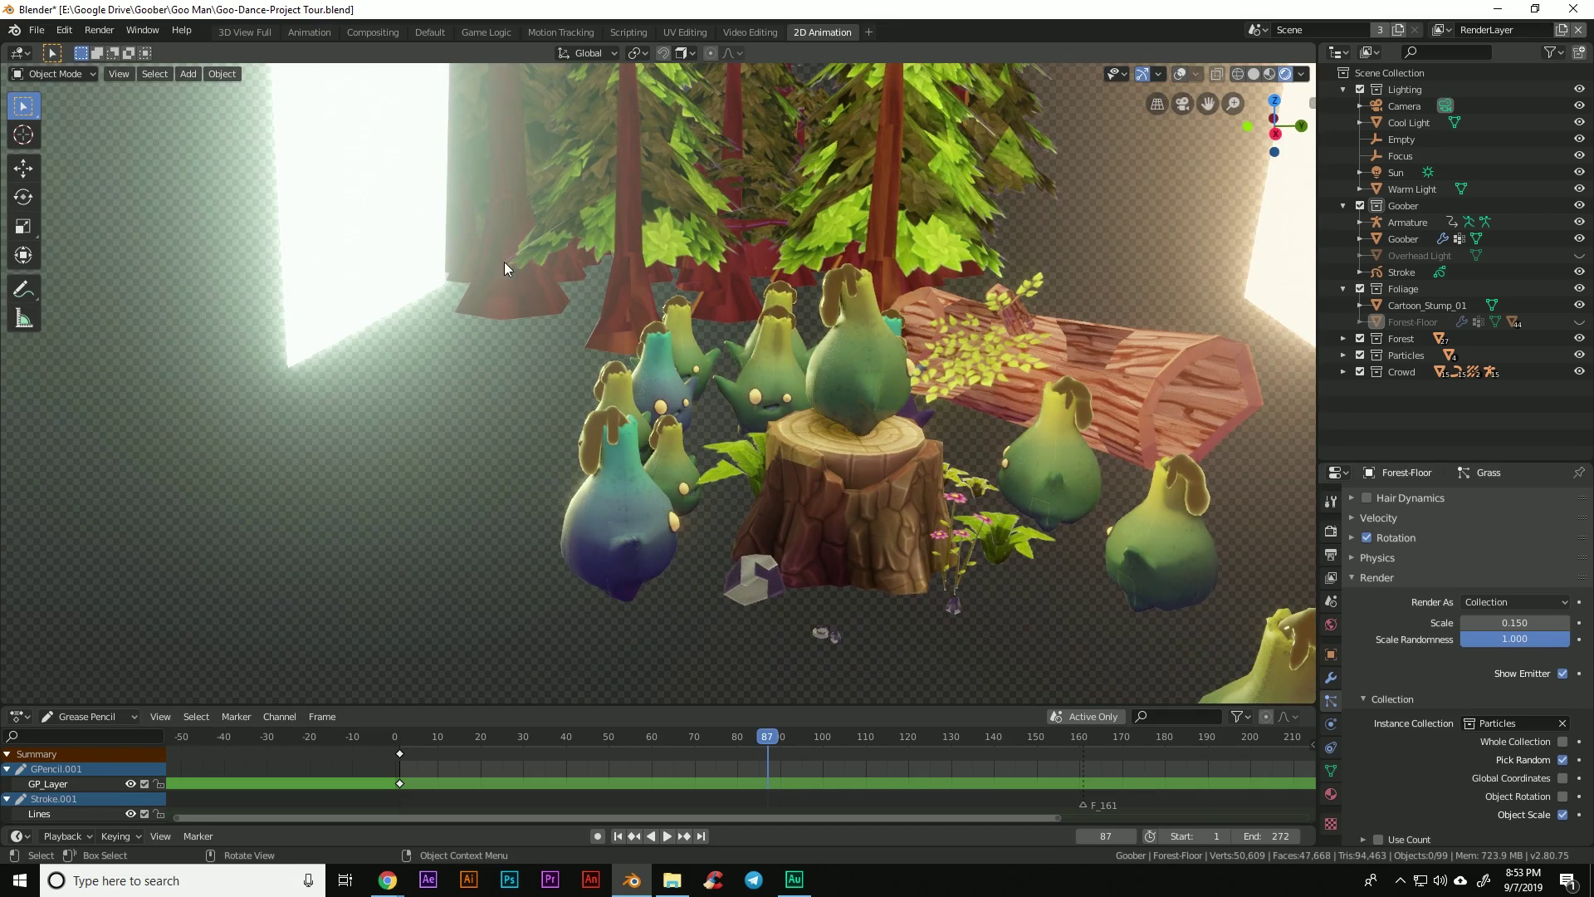
mouse_move(660, 236)
middle_mouse_down()
mouse_move(721, 251)
mouse_move(671, 230)
middle_mouse_up()
key("KP_0")
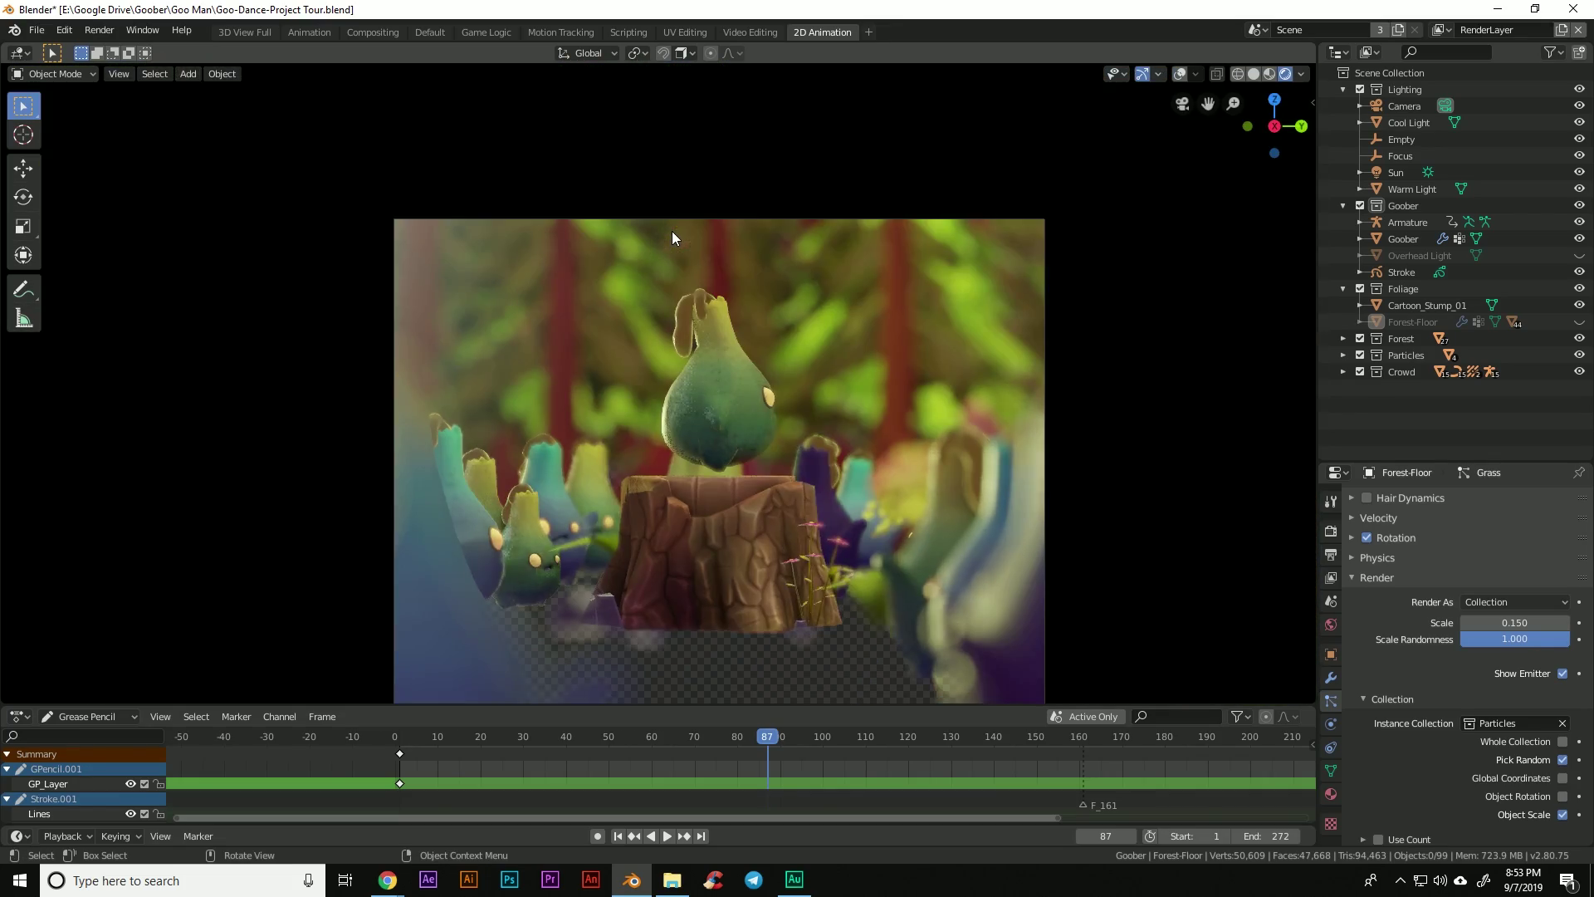
middle_click_drag(847, 612, 846, 517, "shift")
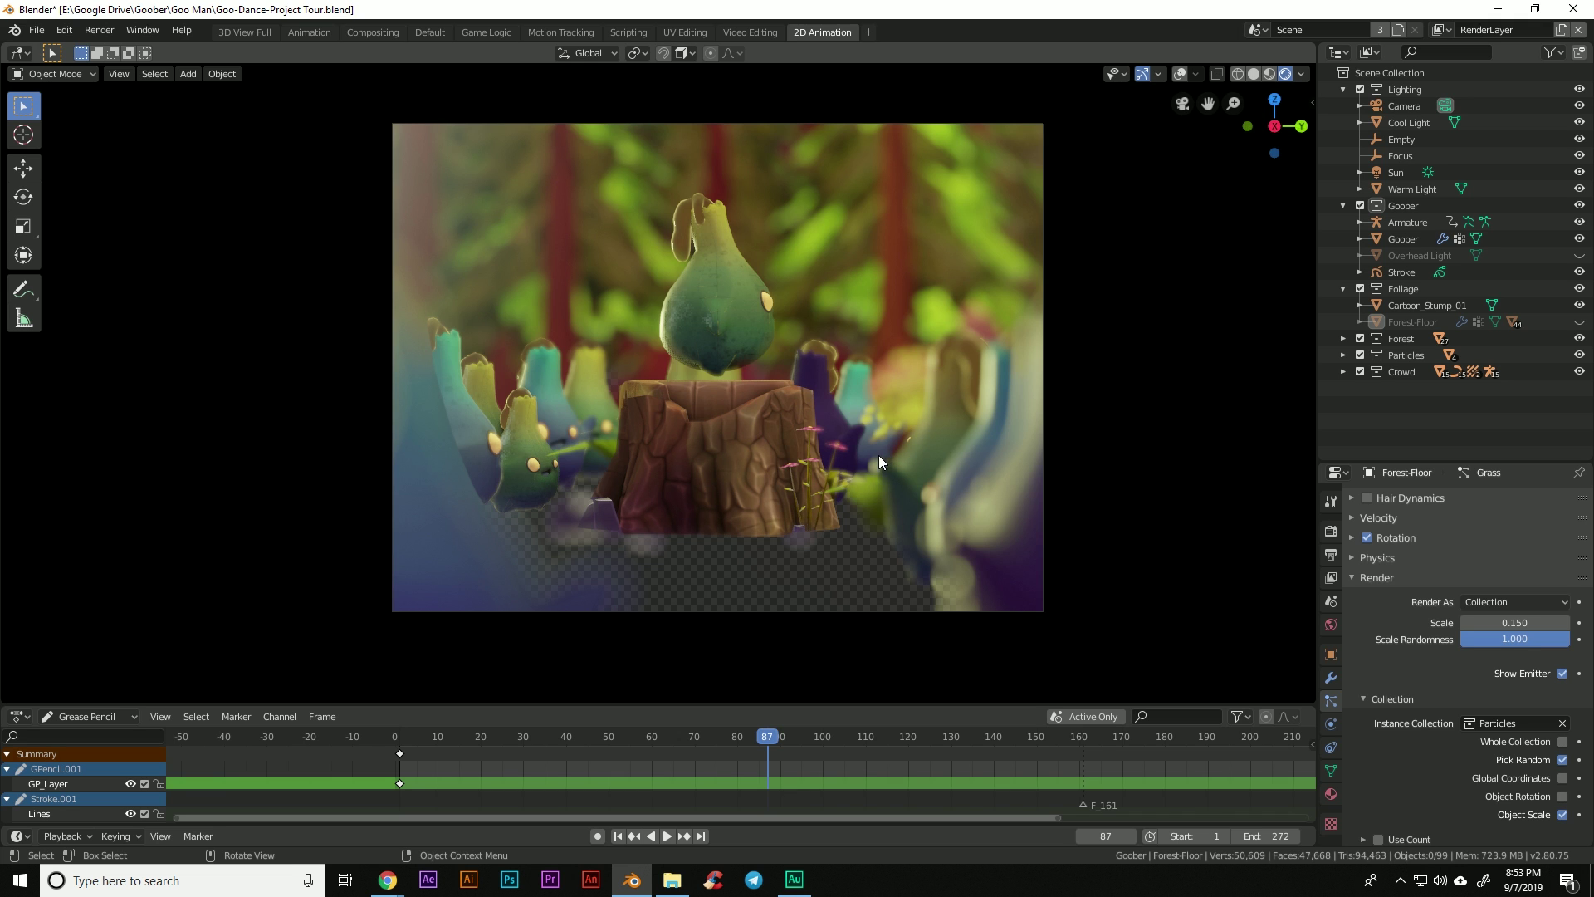
middle_click_drag(663, 390, 764, 531)
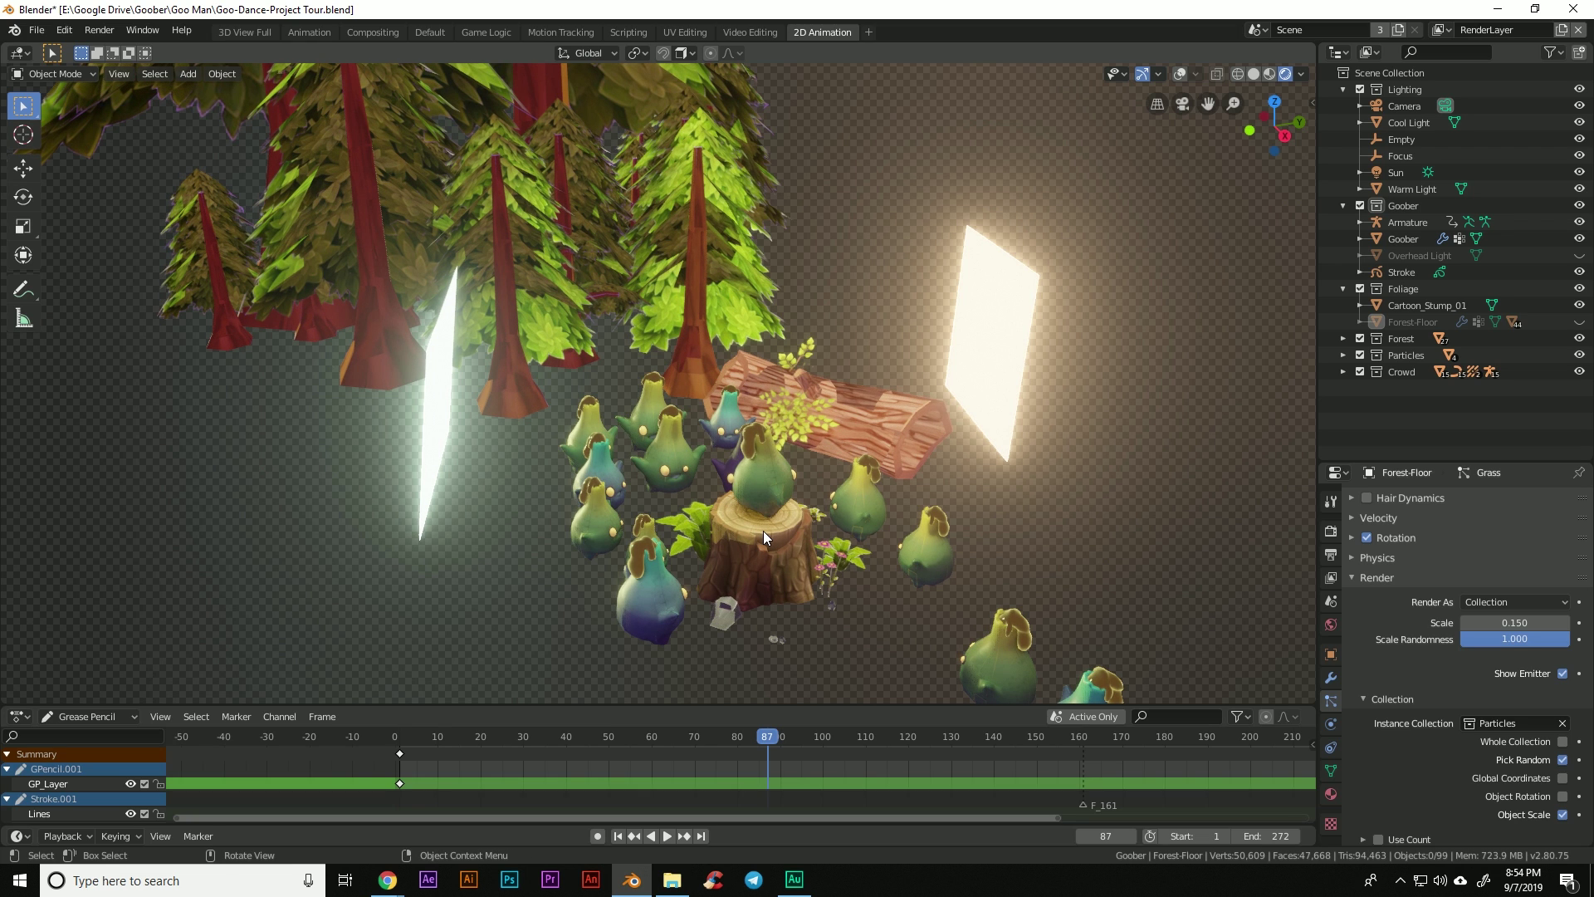
- Select the tree stump to show its Cartoon_Stump_01 material while orbiting around the crowd
scroll(764, 530, "up", 4)
middle_click_drag(824, 580, 783, 360)
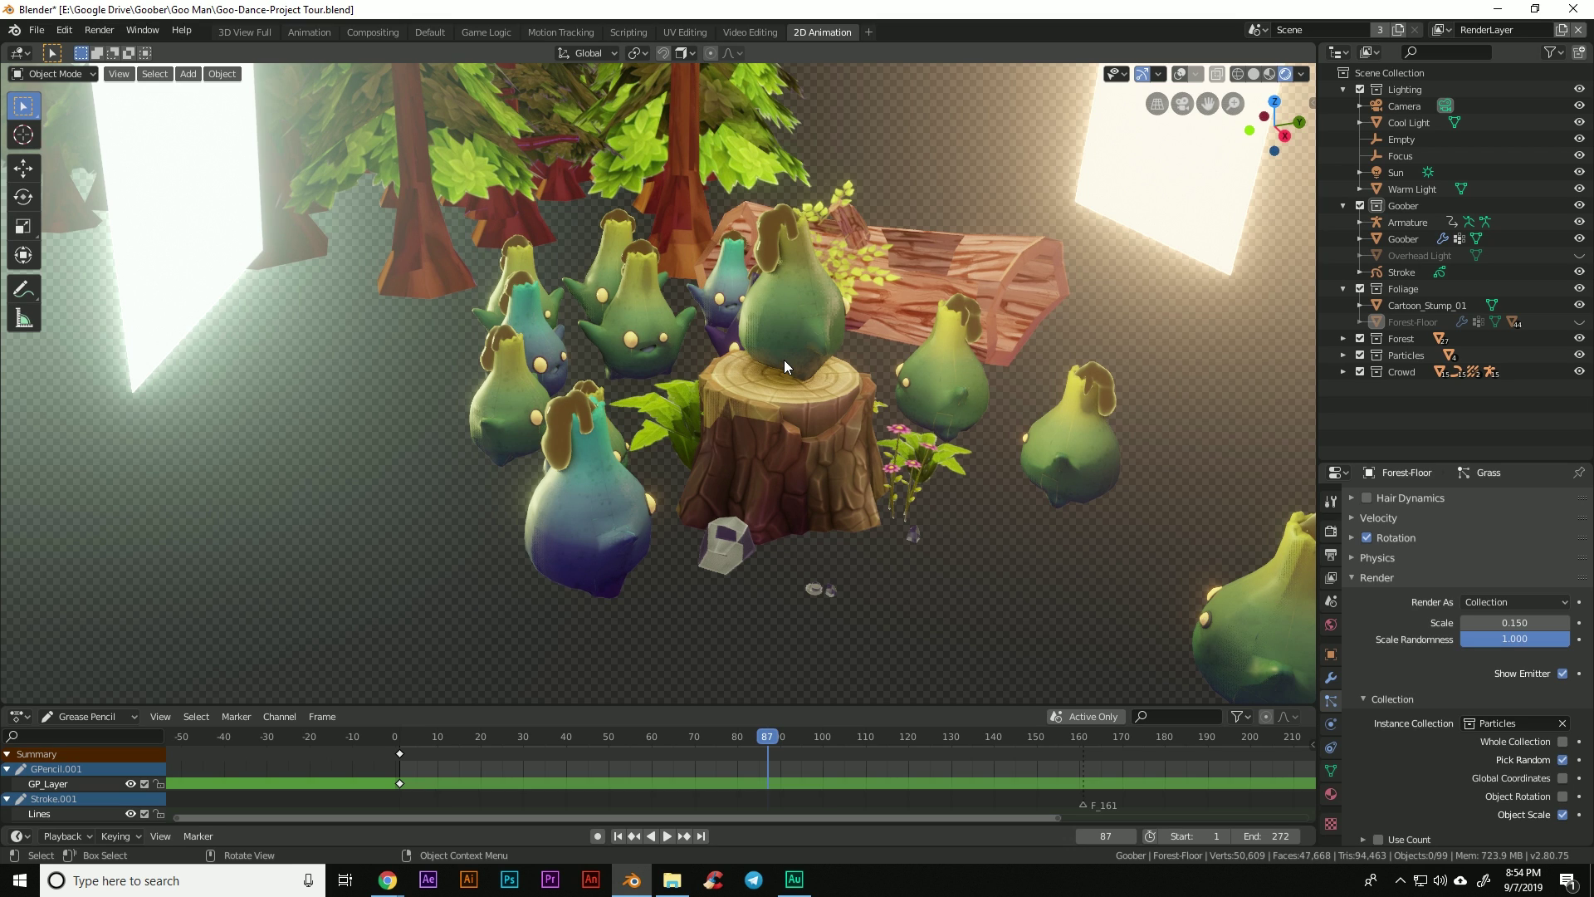
left_click(783, 361)
middle_click_drag(783, 360, 890, 671)
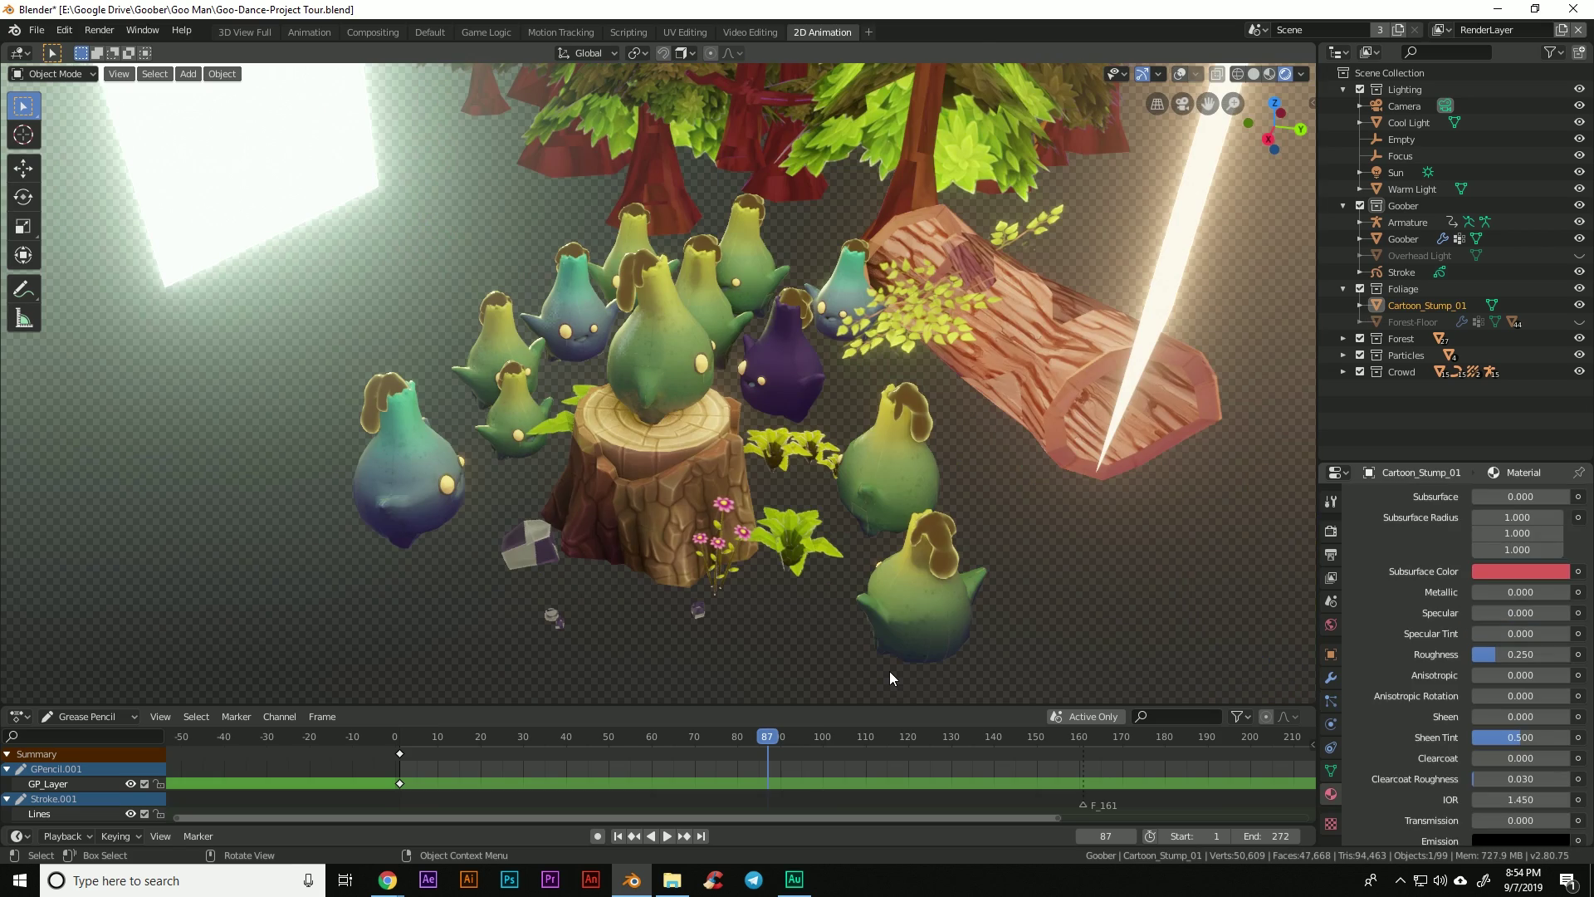
middle_click_drag(769, 561, 787, 540)
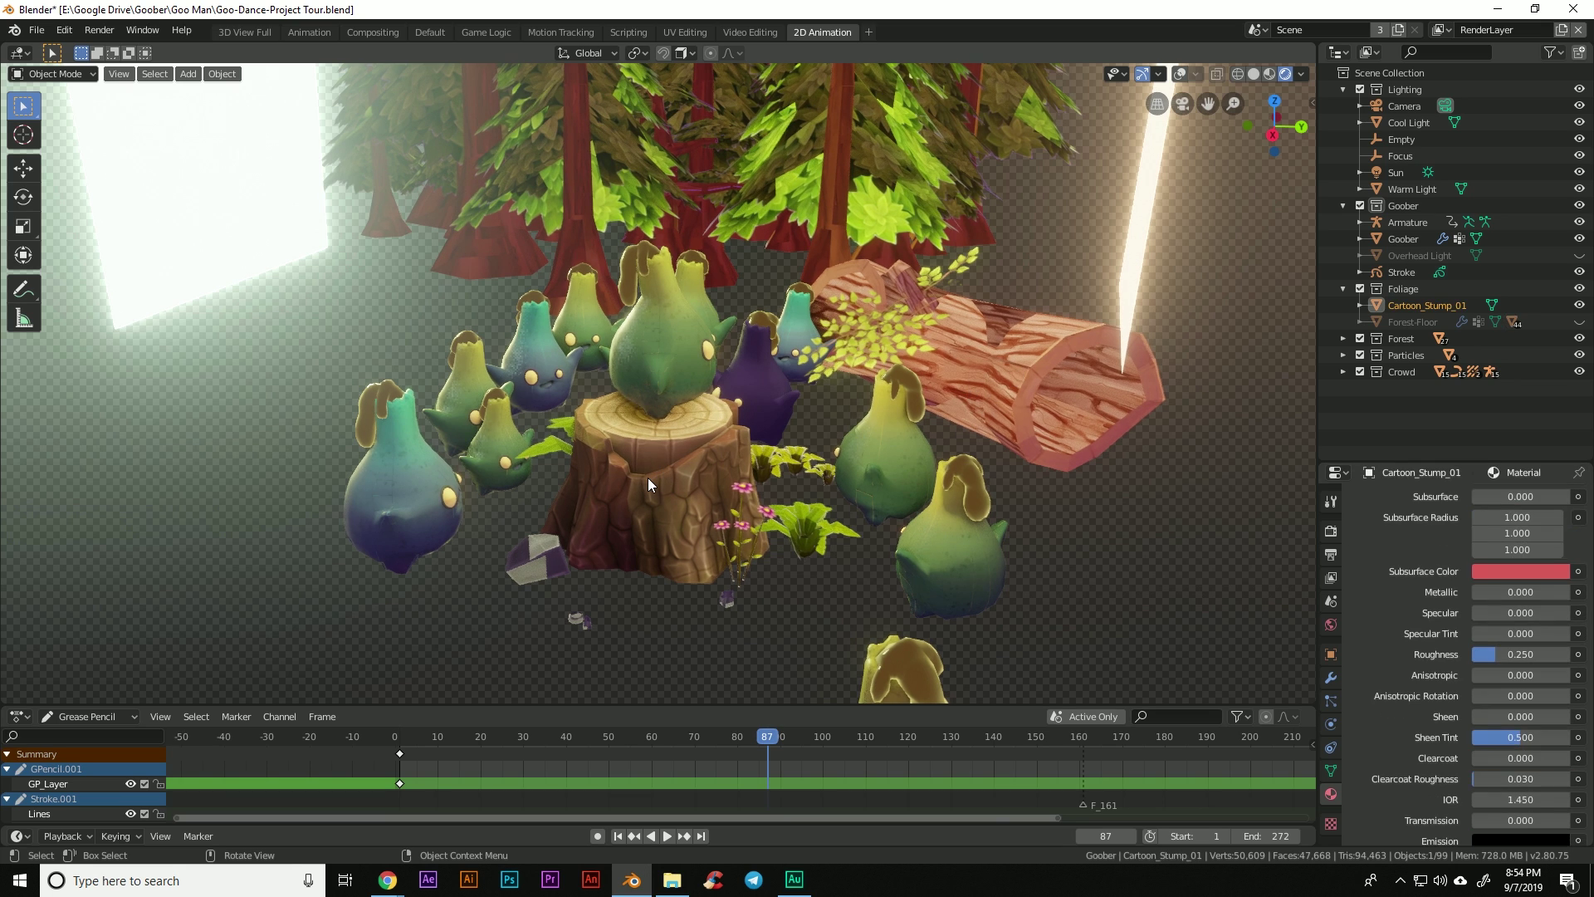
scroll(1439, 674, "up", 5)
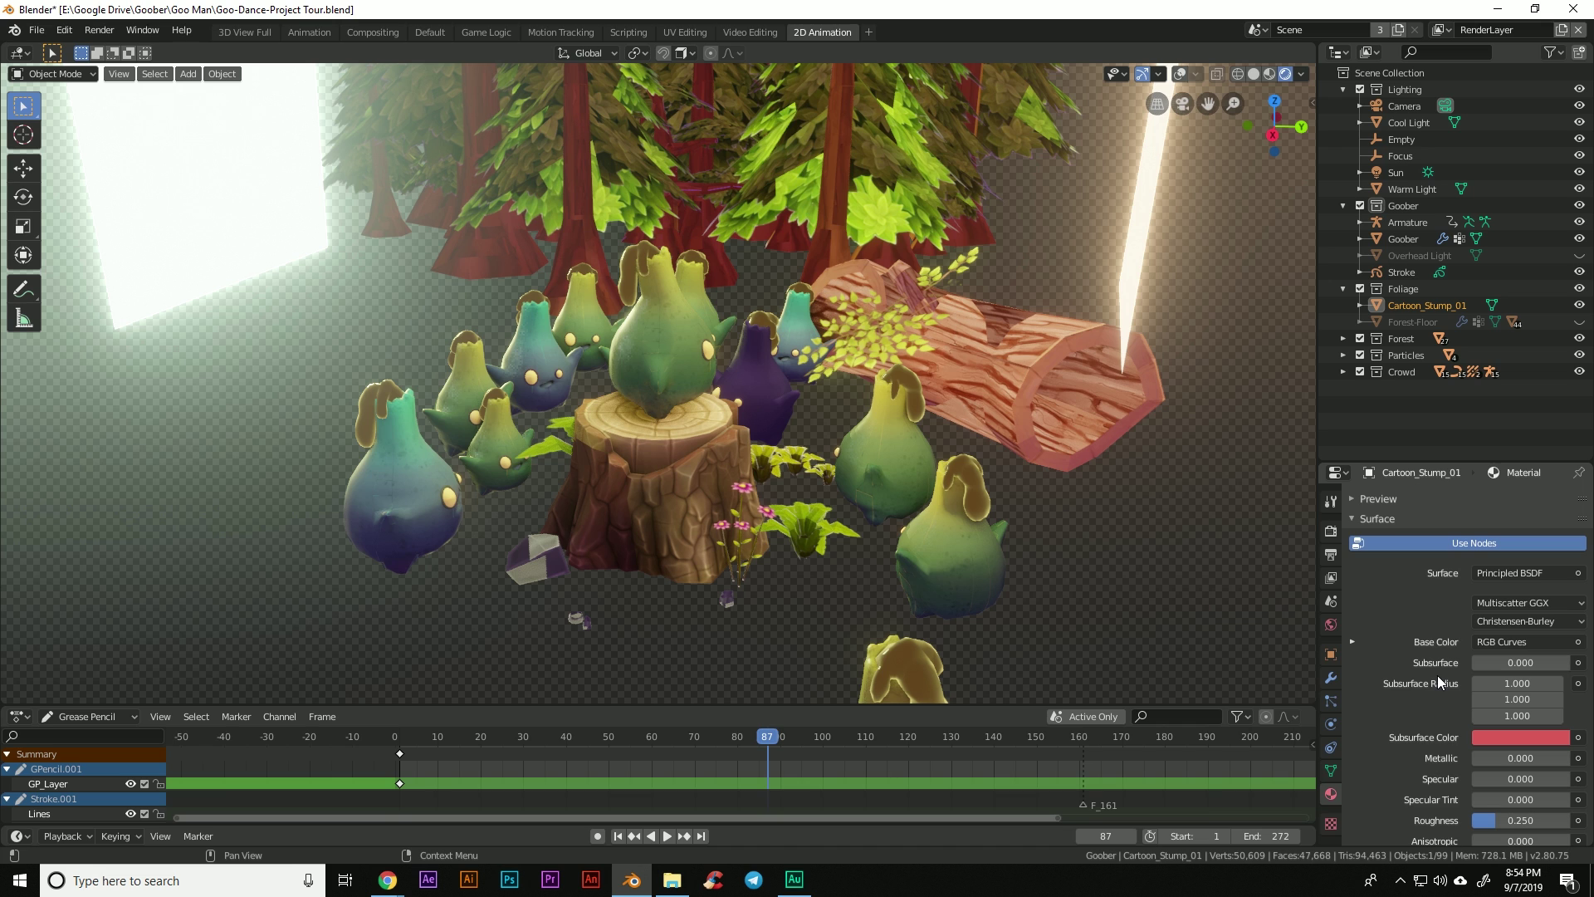
middle_click_drag(781, 551, 559, 476)
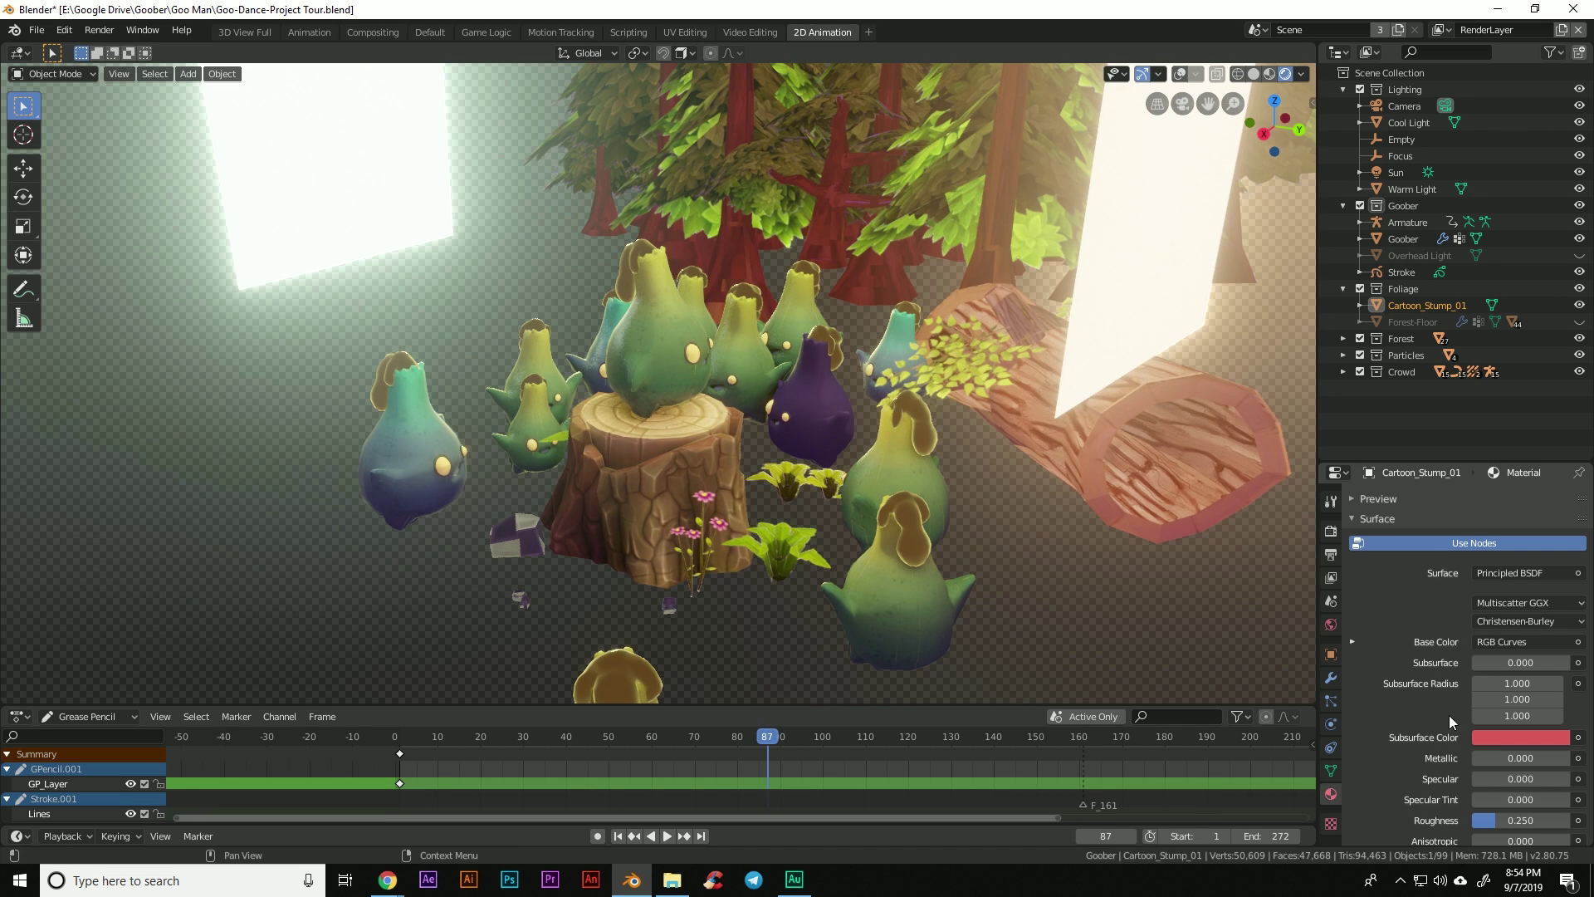
scroll(1445, 741, "down", 3)
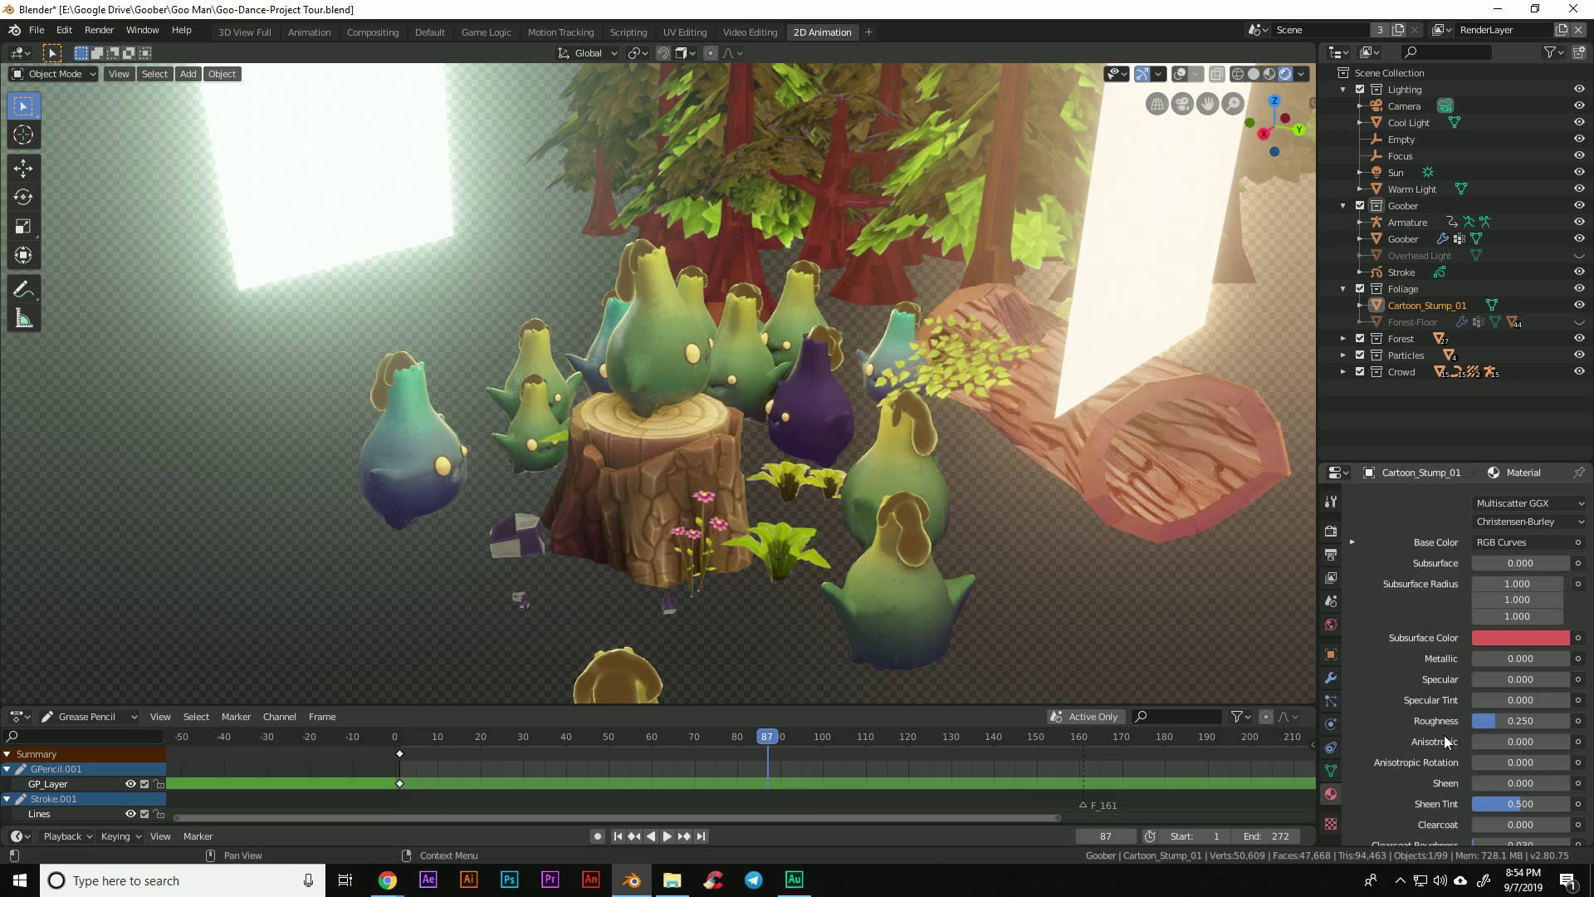
middle_click_drag(722, 574, 689, 531)
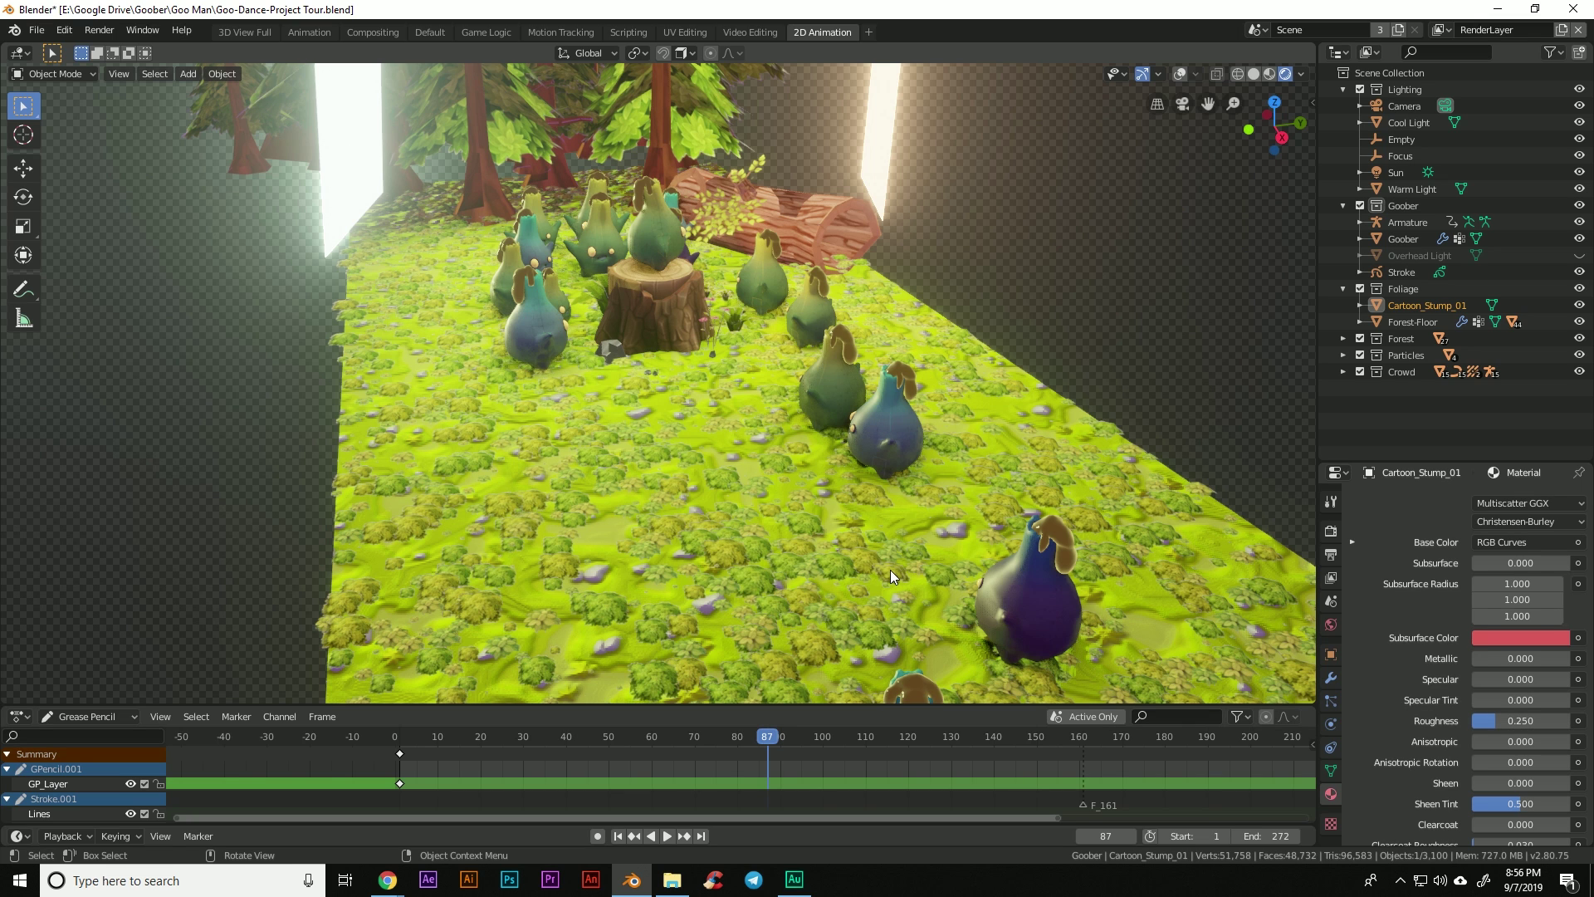
- Select the Sun light to inspect its settings, orbiting around the stump and trees
scroll(889, 569, "up", 5)
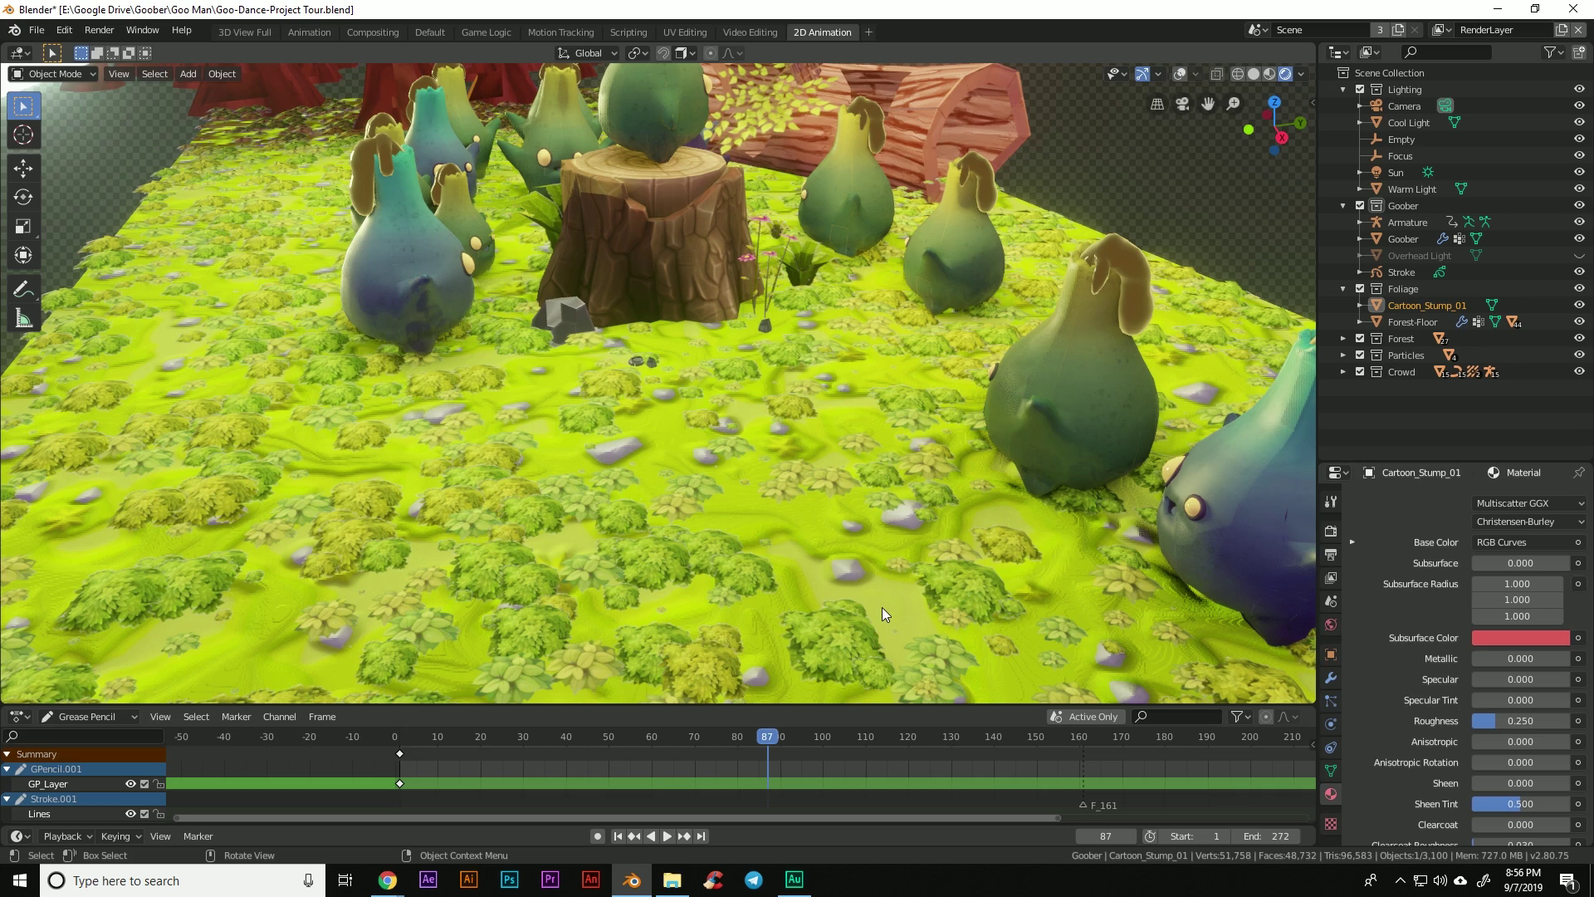
middle_click_drag(881, 606, 914, 542)
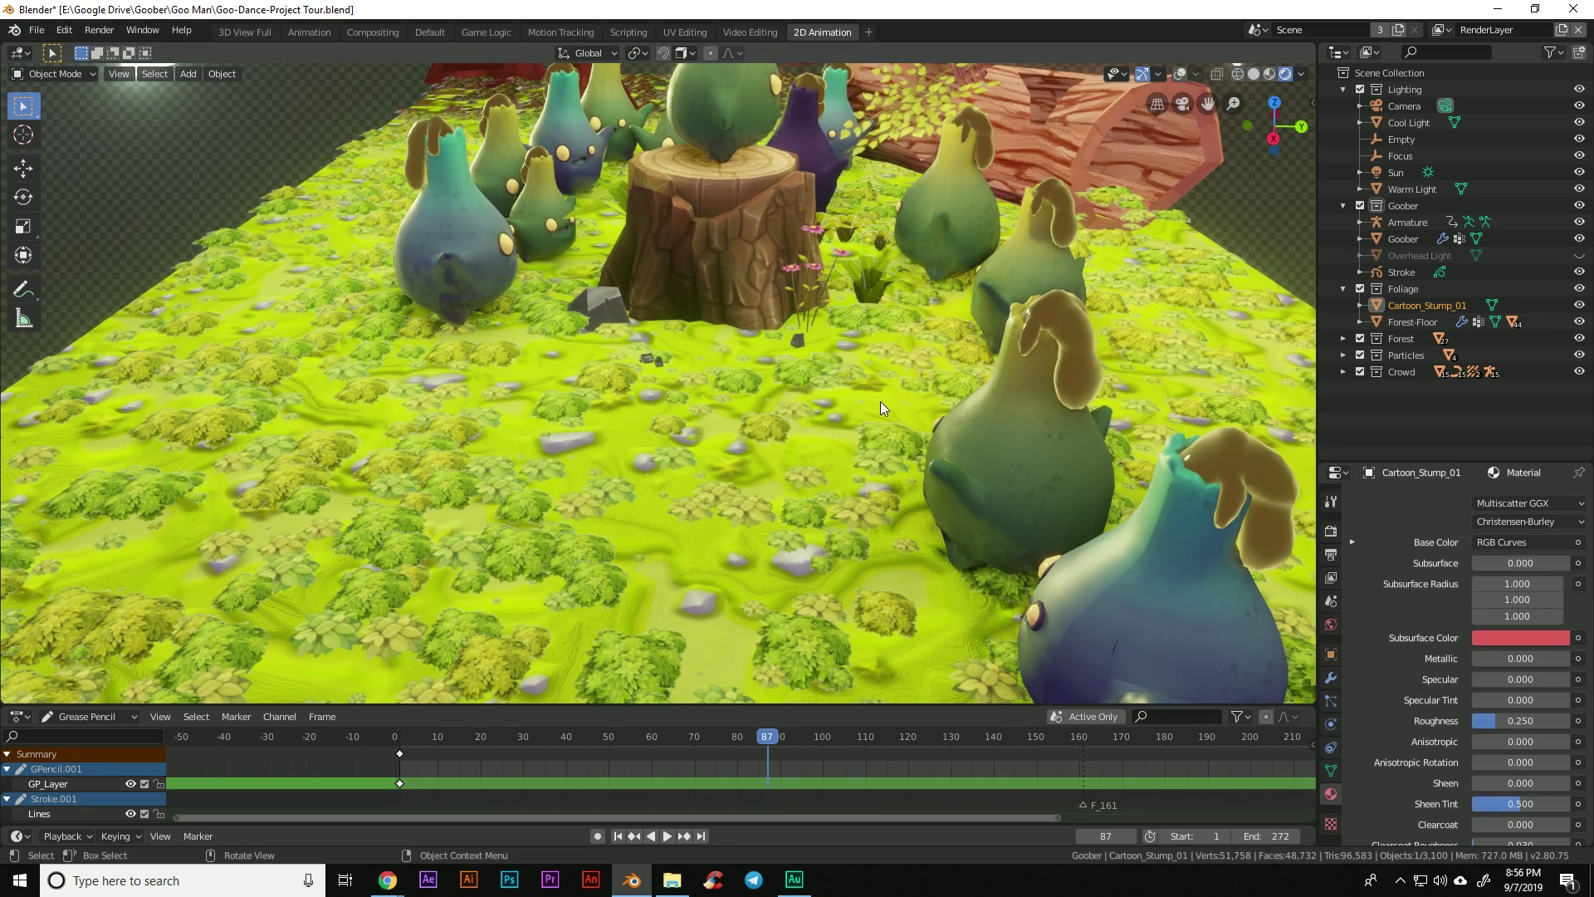
middle_click_drag(880, 401, 829, 587)
left_click(868, 475)
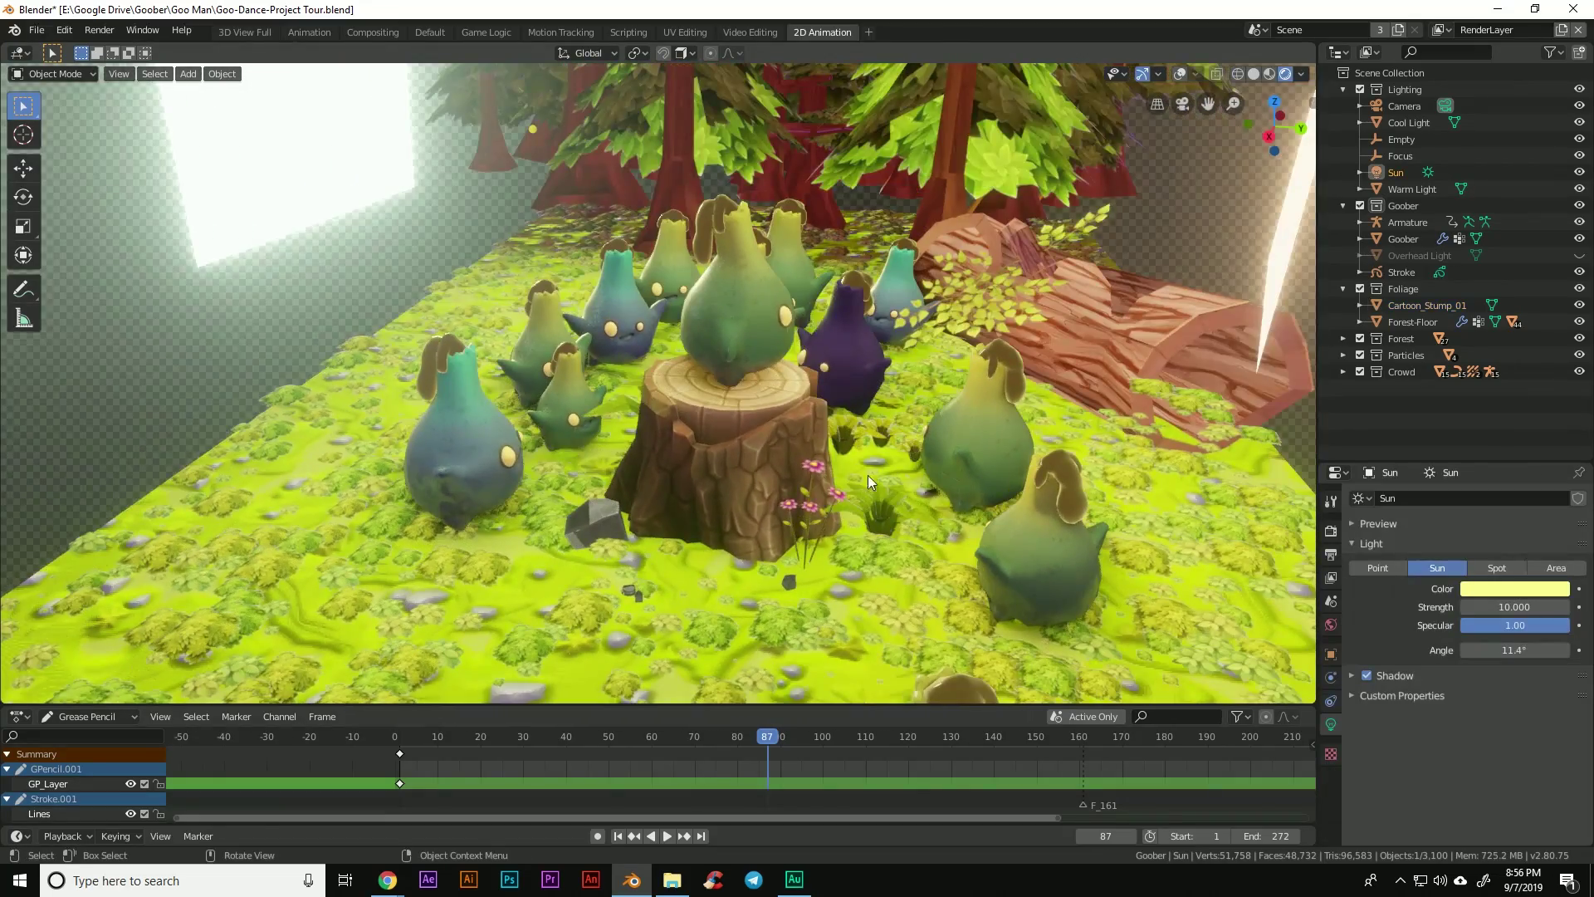
scroll(868, 470, "up", 6)
middle_click_drag(855, 462, 874, 425)
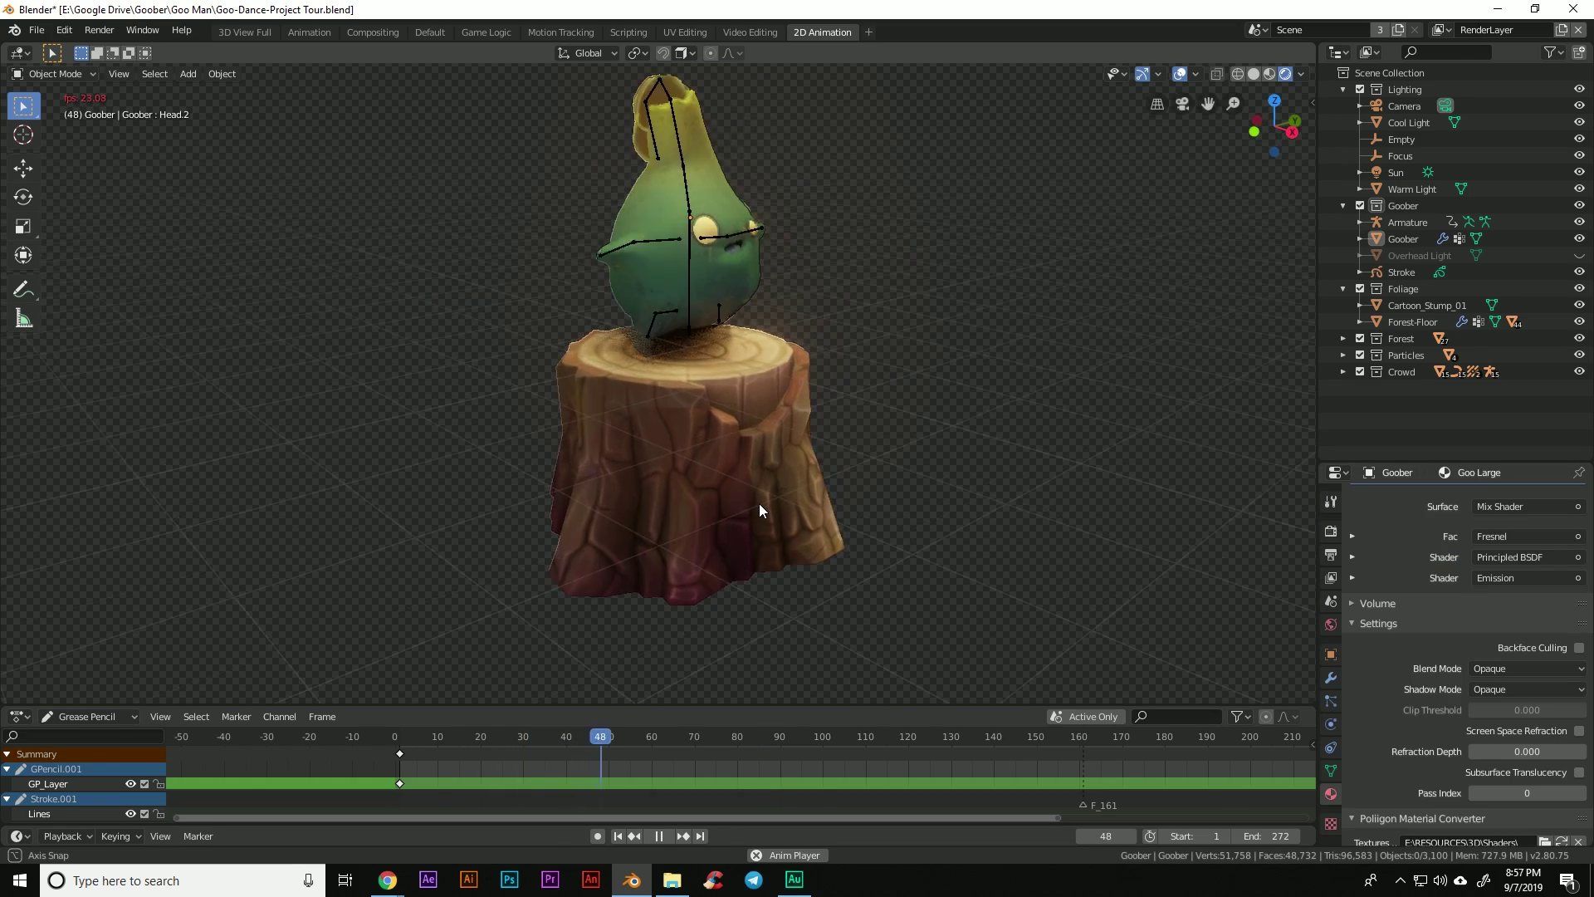
middle_click_drag(759, 504, 694, 504)
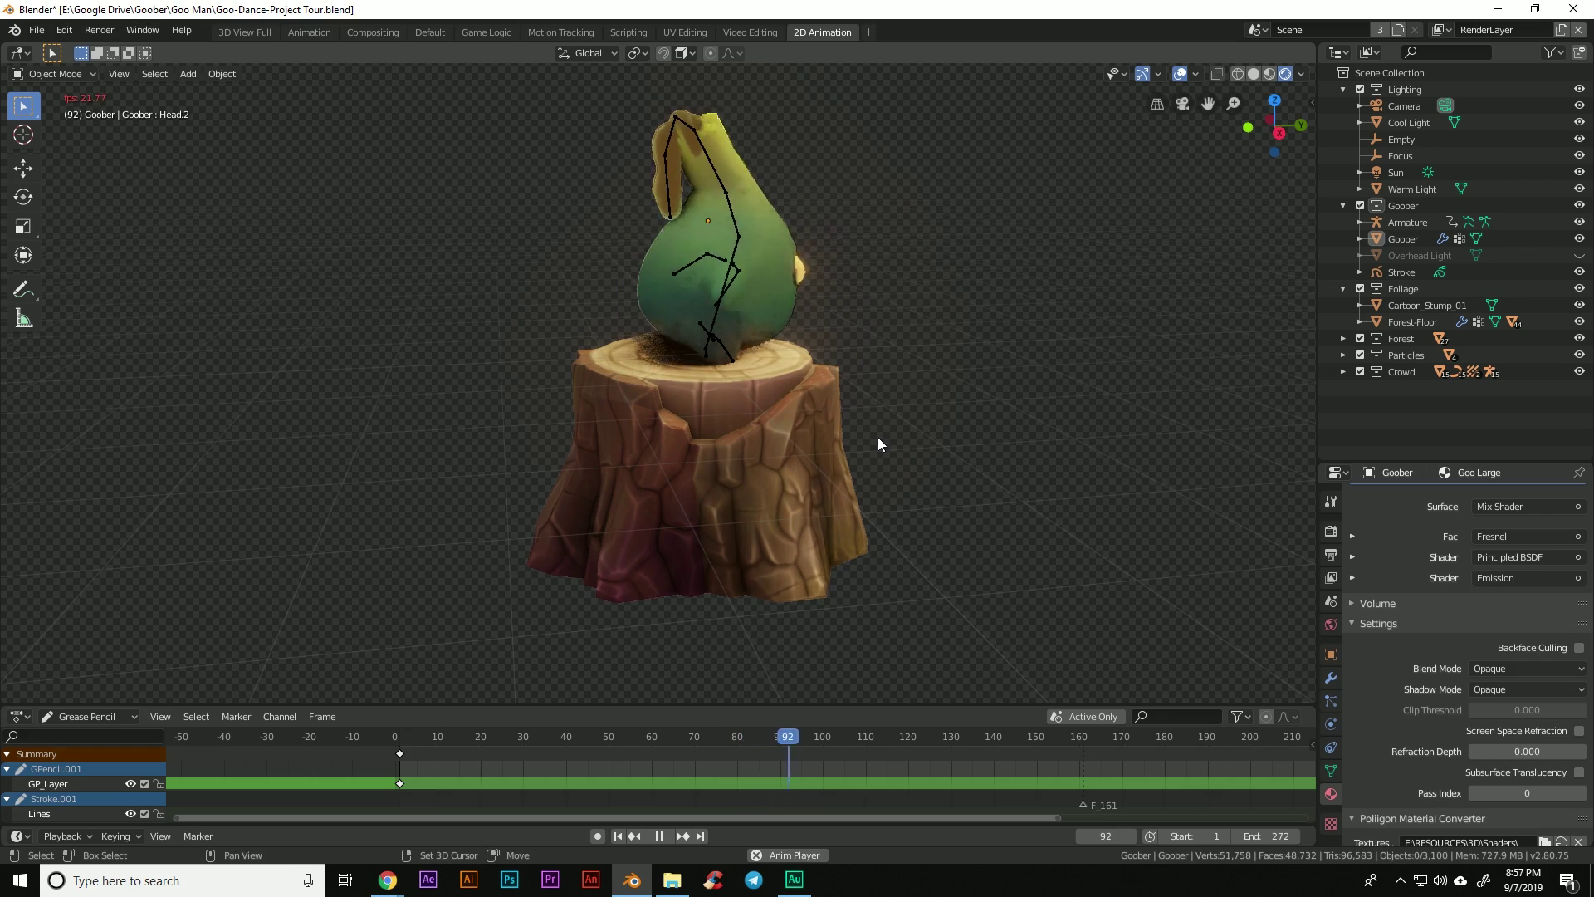
middle_click_drag(878, 444, 923, 512)
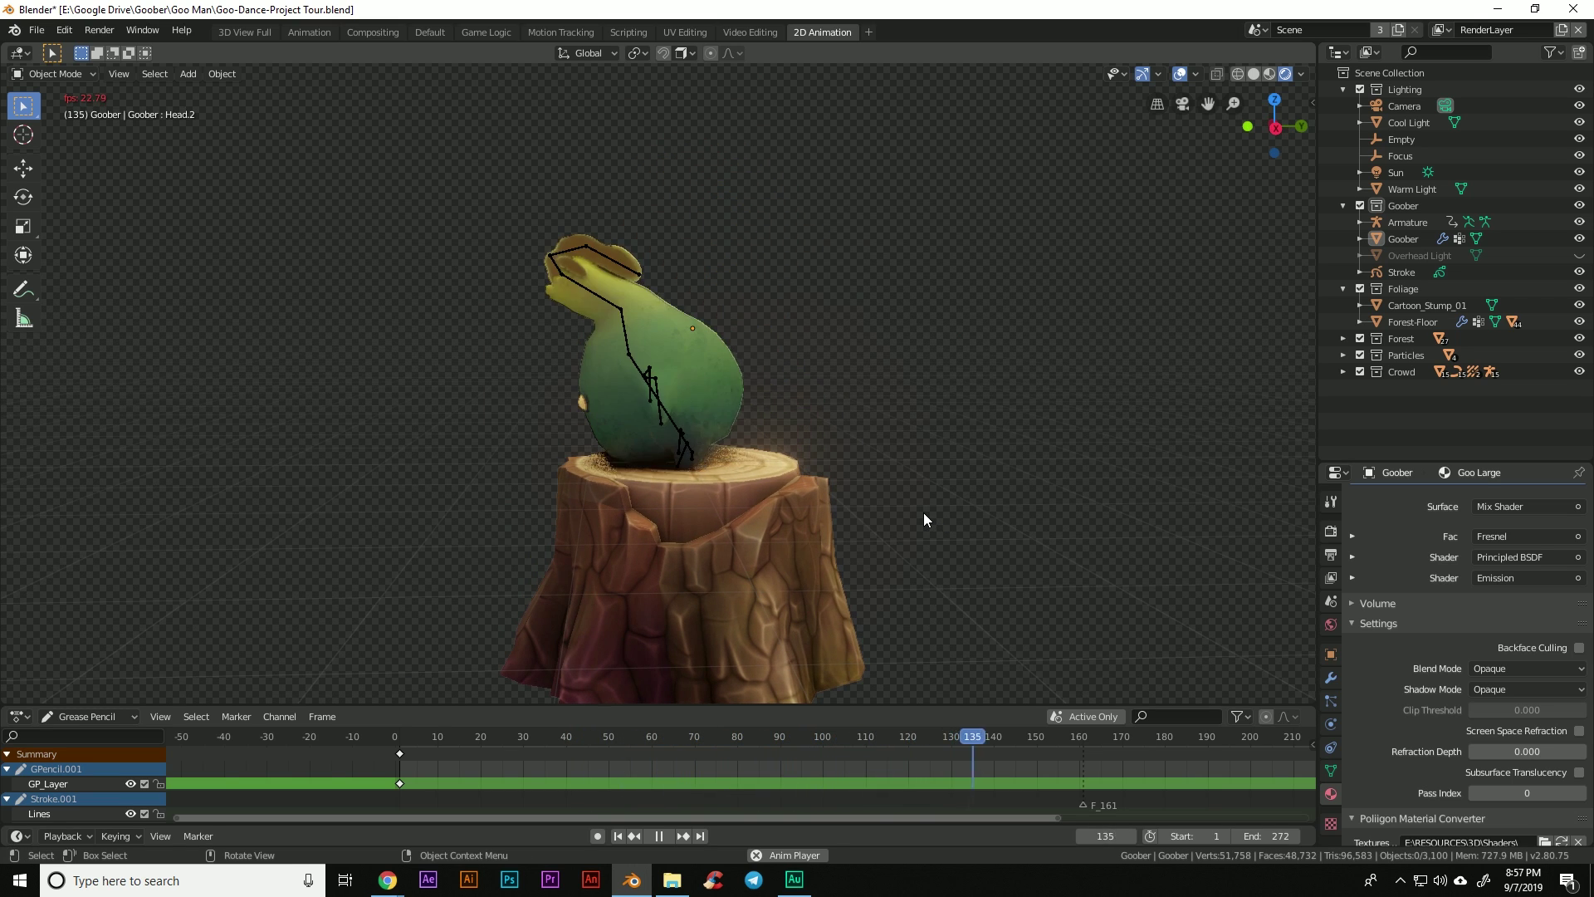
- Stop playback and turn the view slightly around Goober
key("Escape")
scroll(715, 471, "up", 3)
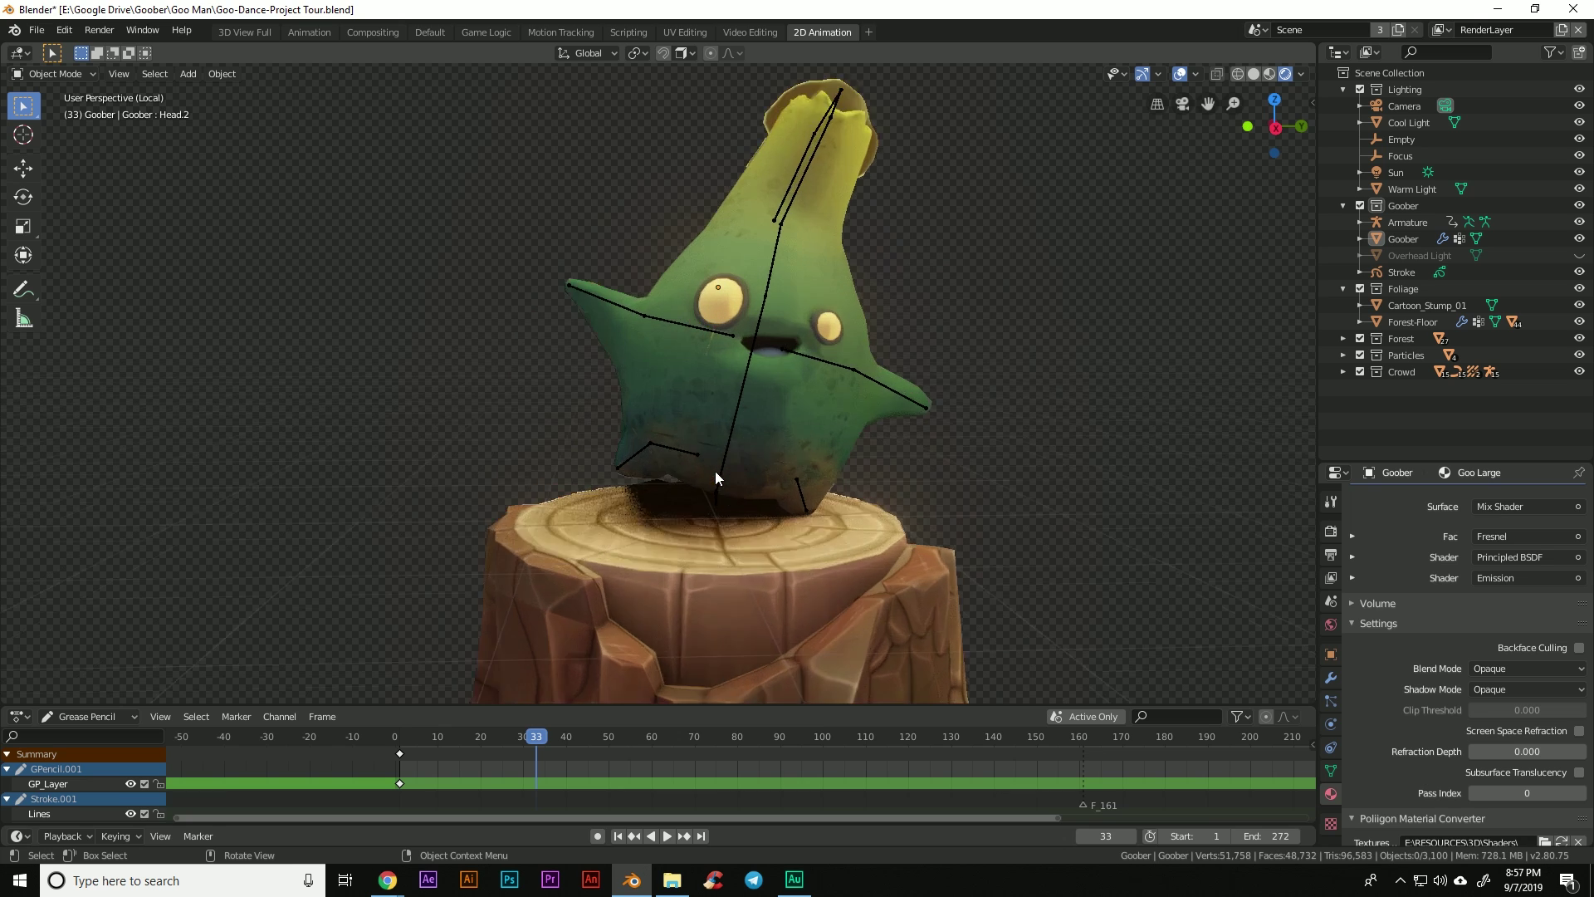
scroll(715, 477, "up", 3)
middle_click_drag(1035, 485, 1017, 487)
- Put Goober's armature in Pose Mode, rotate the Arm.L bone downward, and replay the dance
left_click(1043, 420)
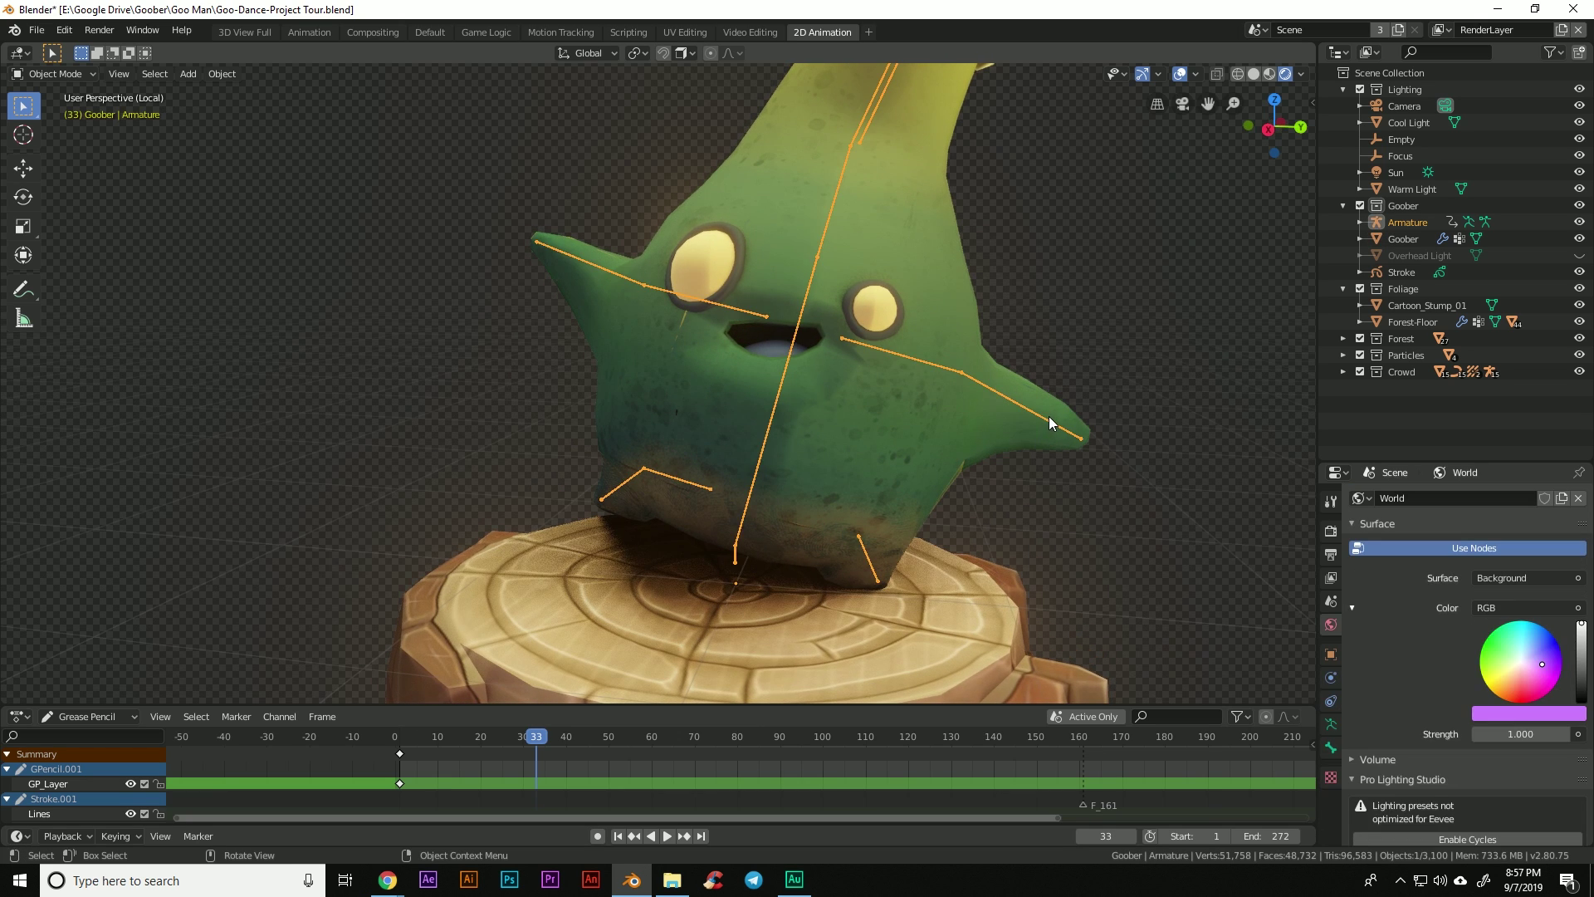
key("ctrl+Tab")
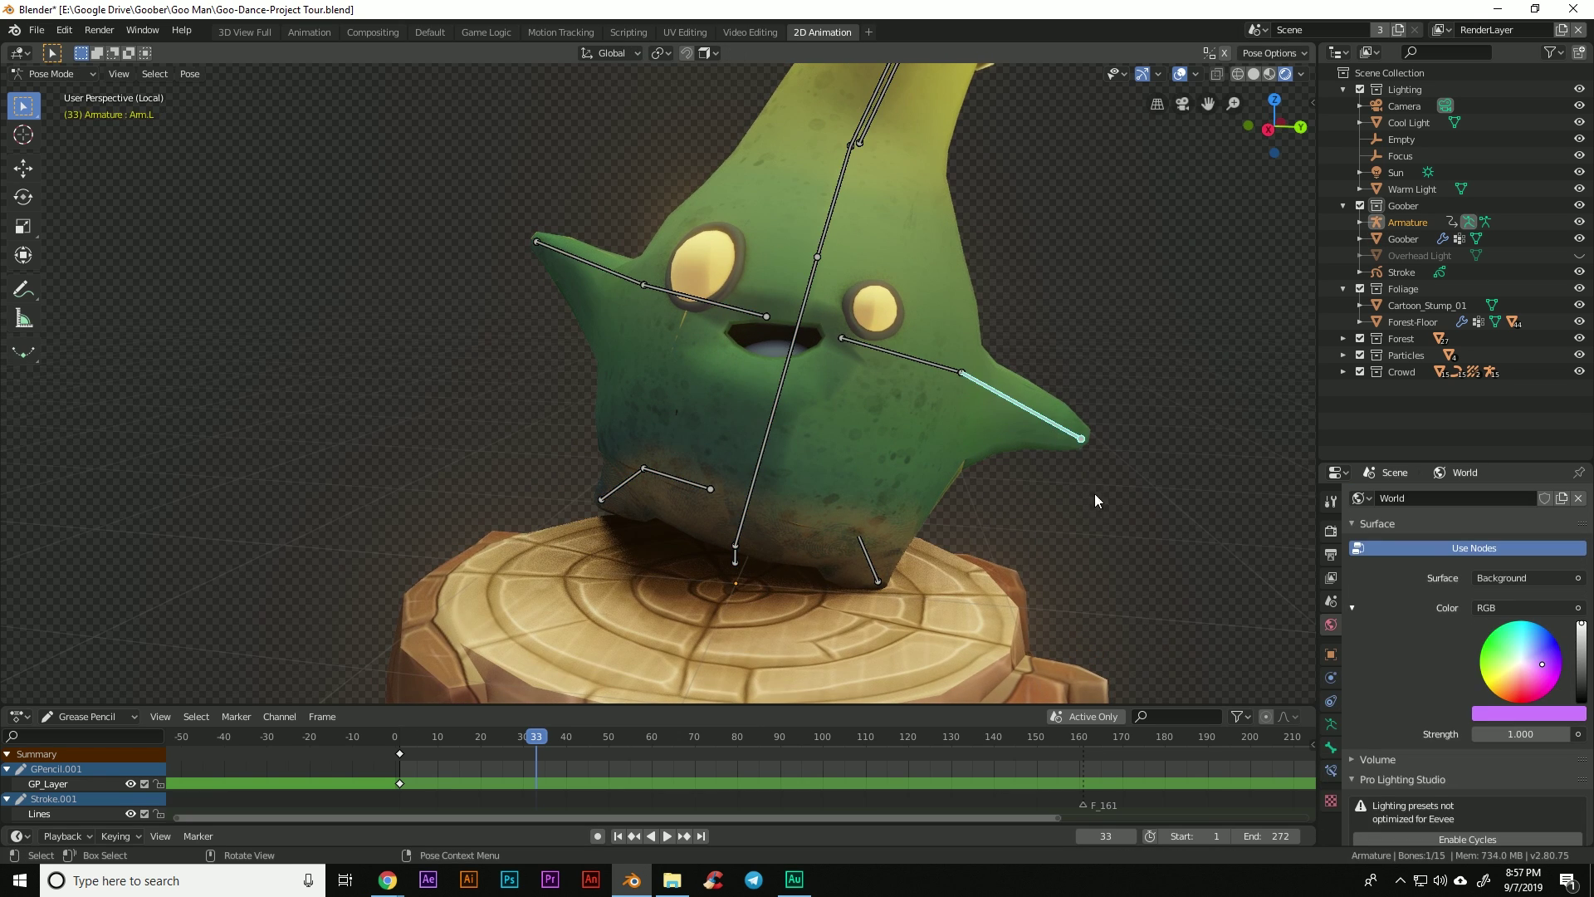
key("r")
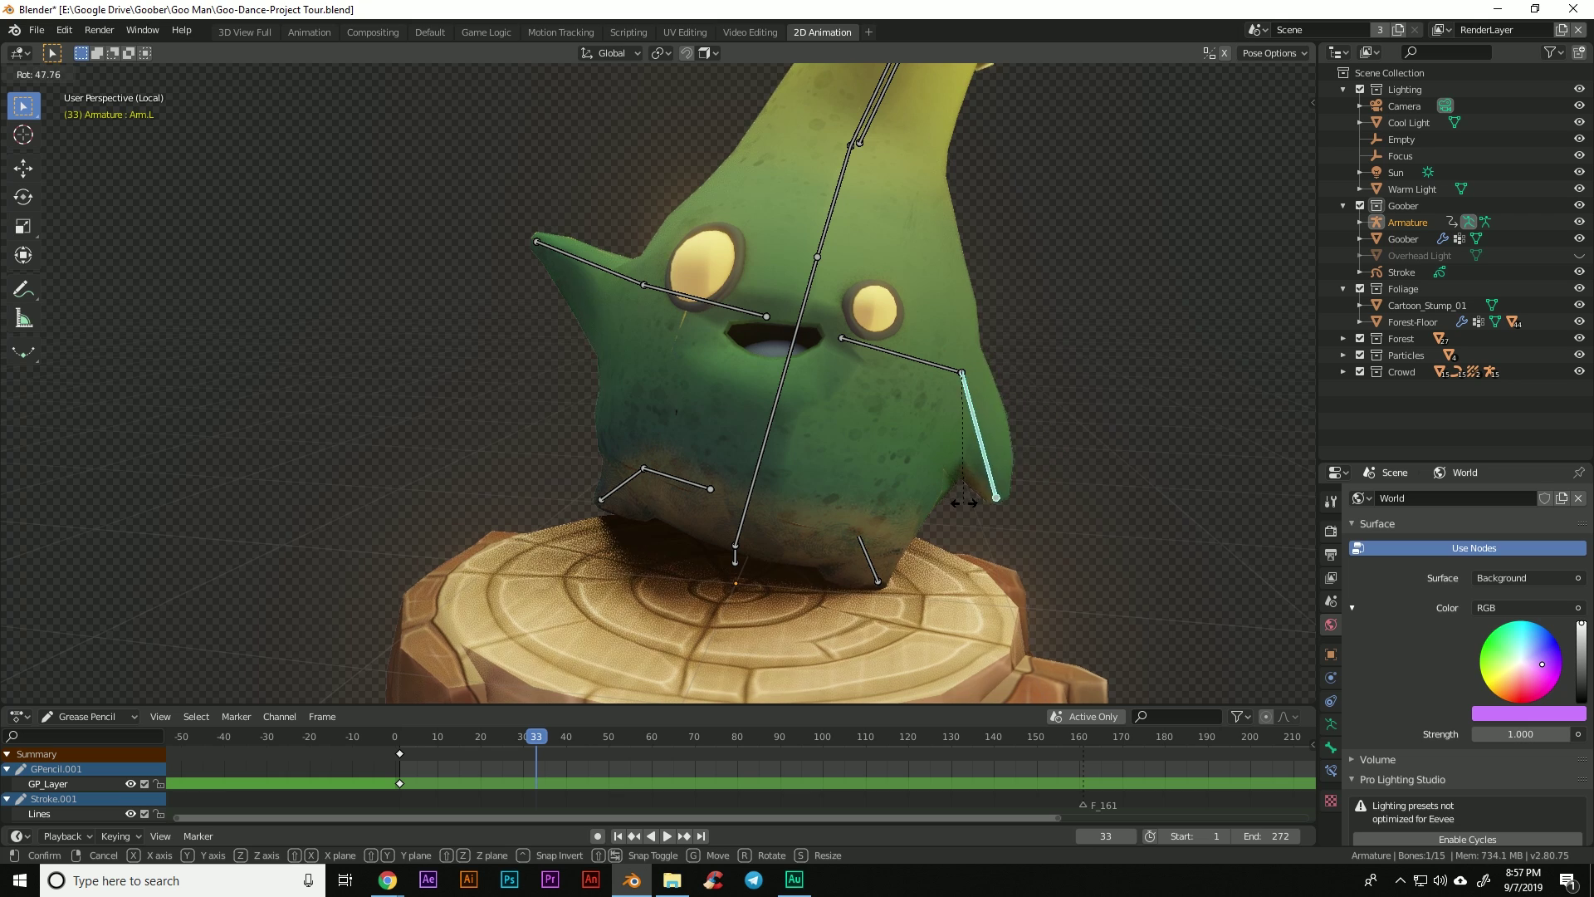
left_click(1038, 463)
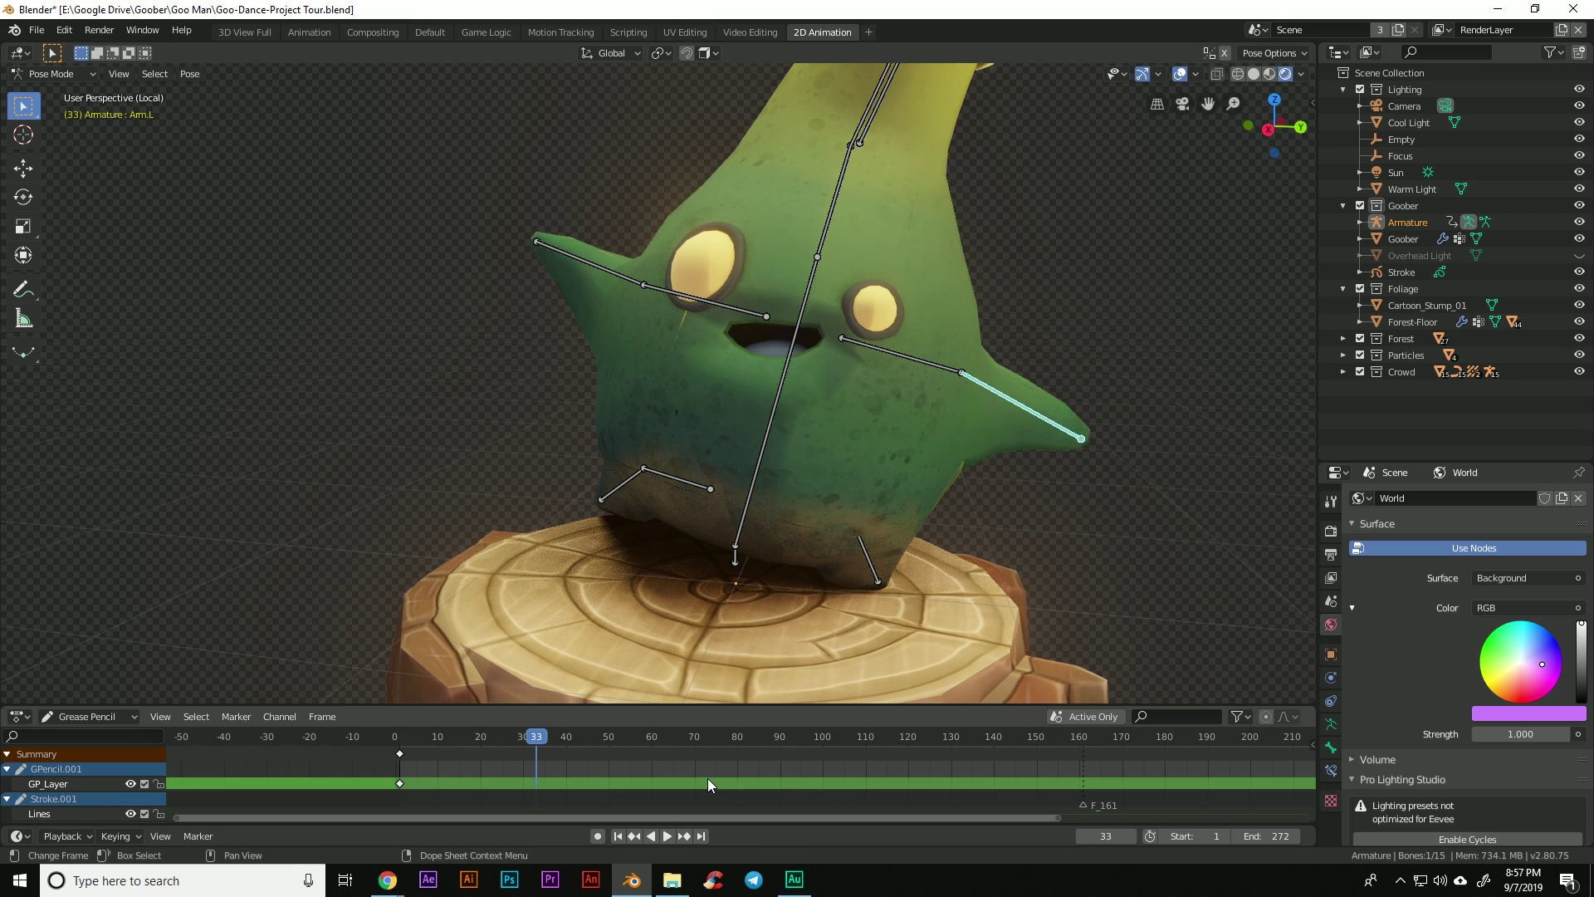
left_click(667, 835)
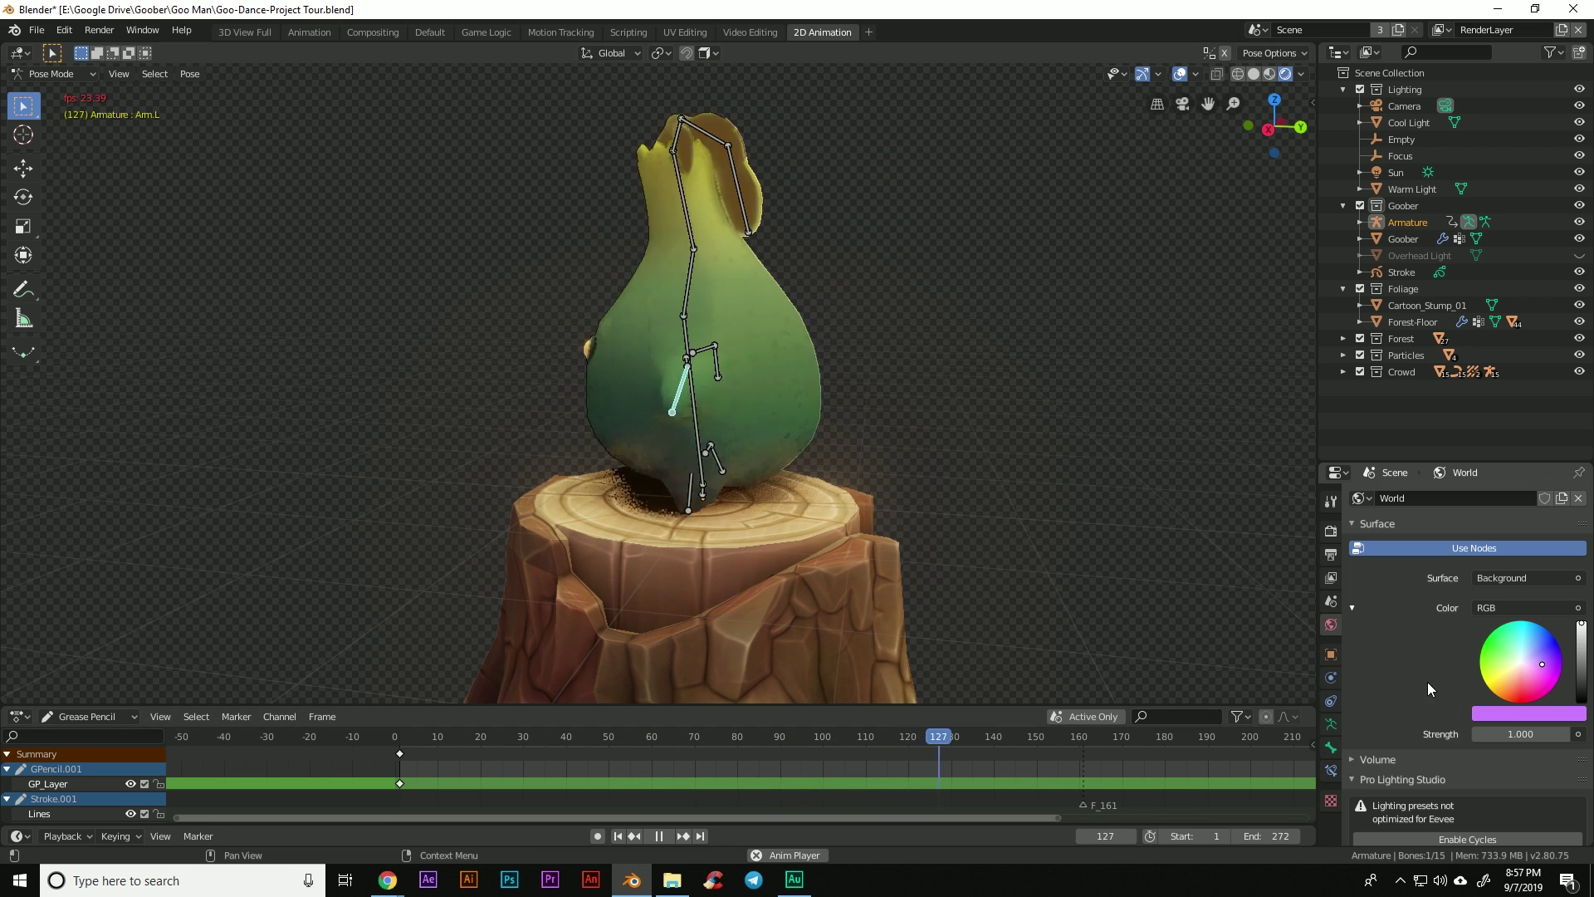
- Select the Goober body, list its shape keys Leg.R through Head.2, and stop at frame 199
left_click(710, 342)
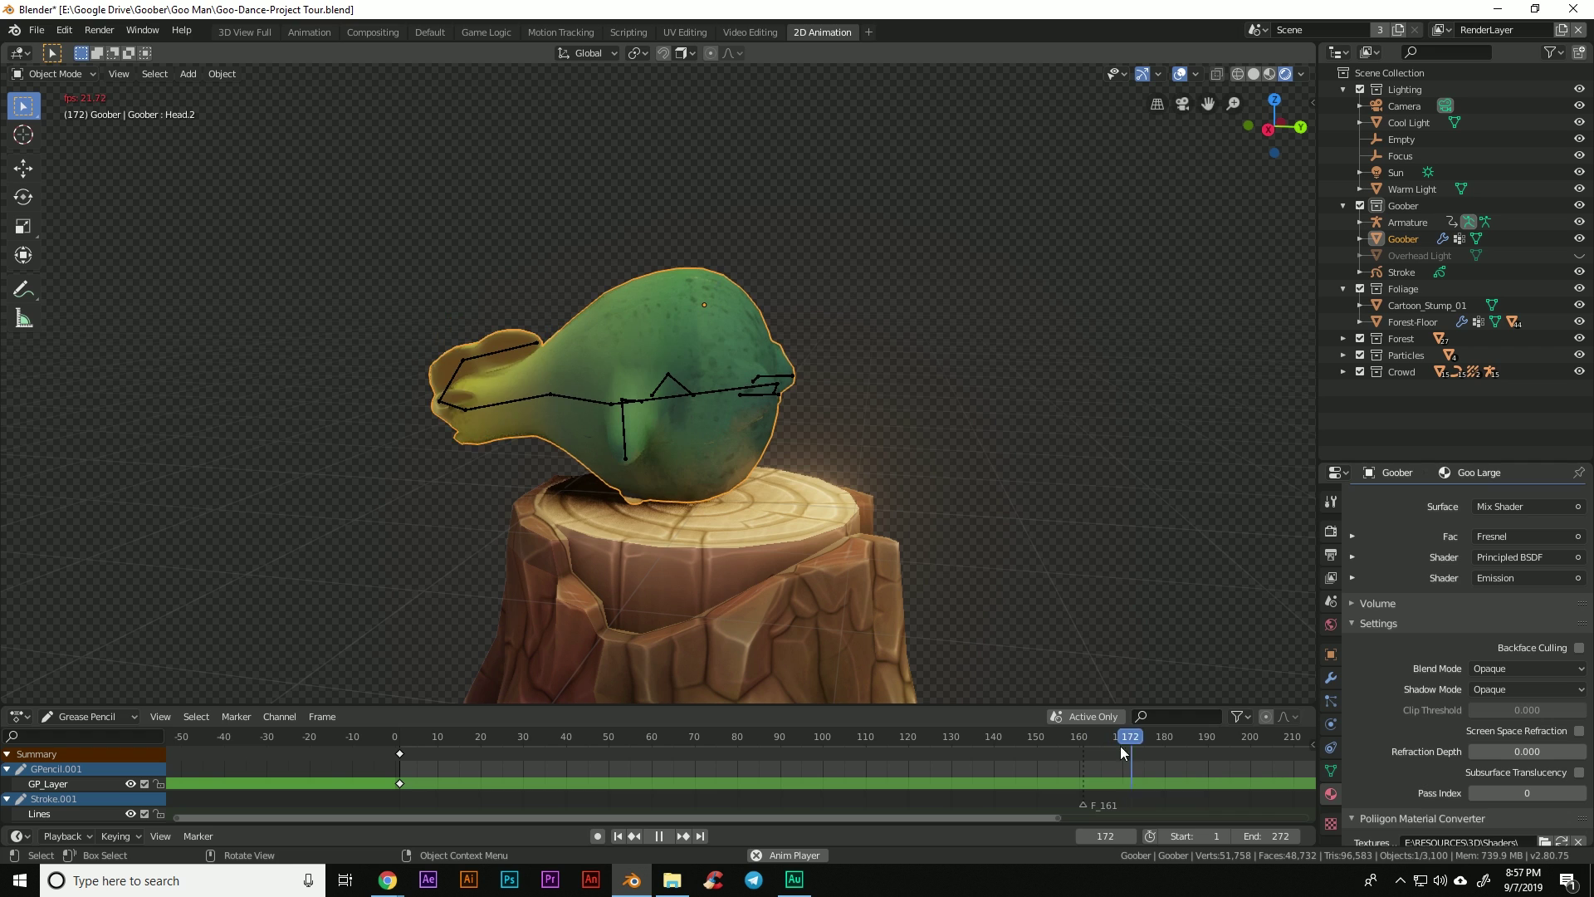
left_click(1330, 769)
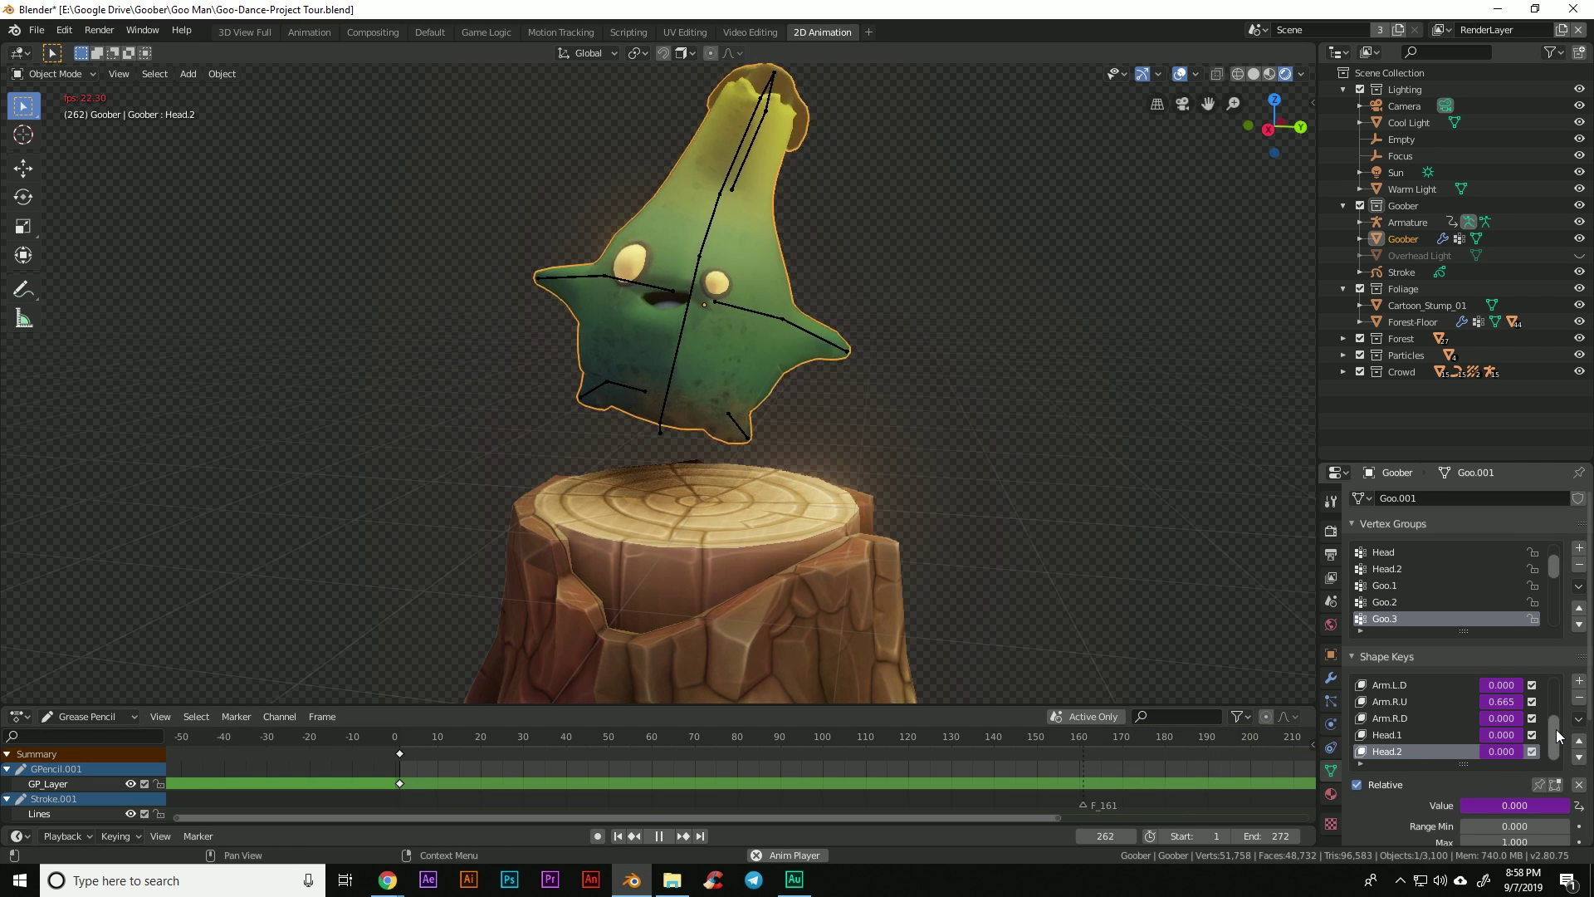
left_click_drag(1556, 729, 1556, 709)
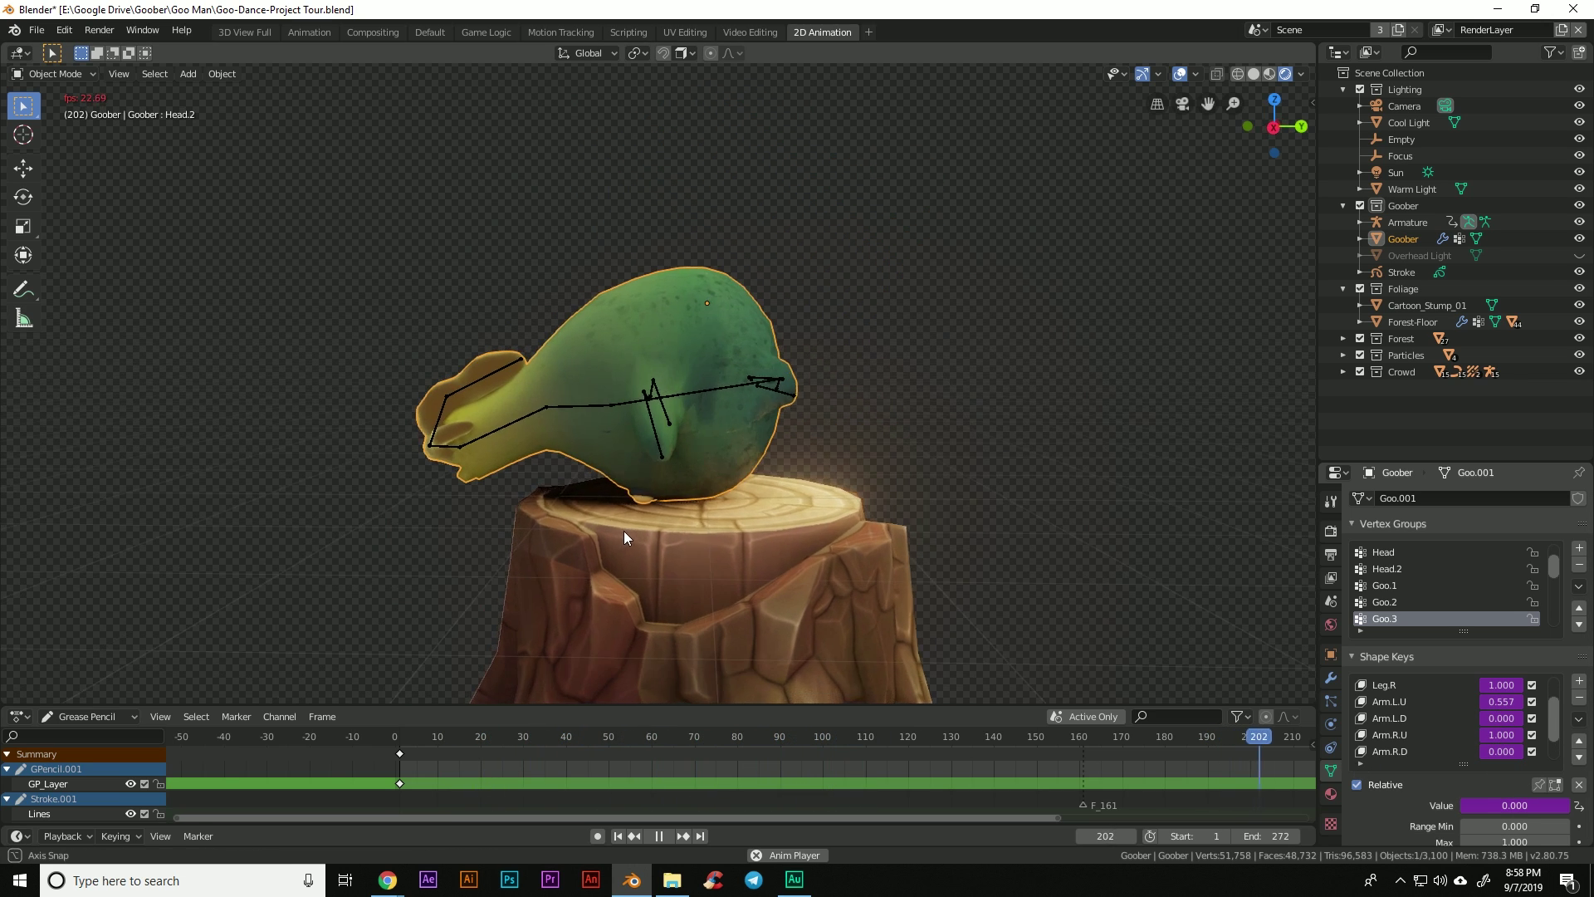
middle_click_drag(672, 516, 629, 541)
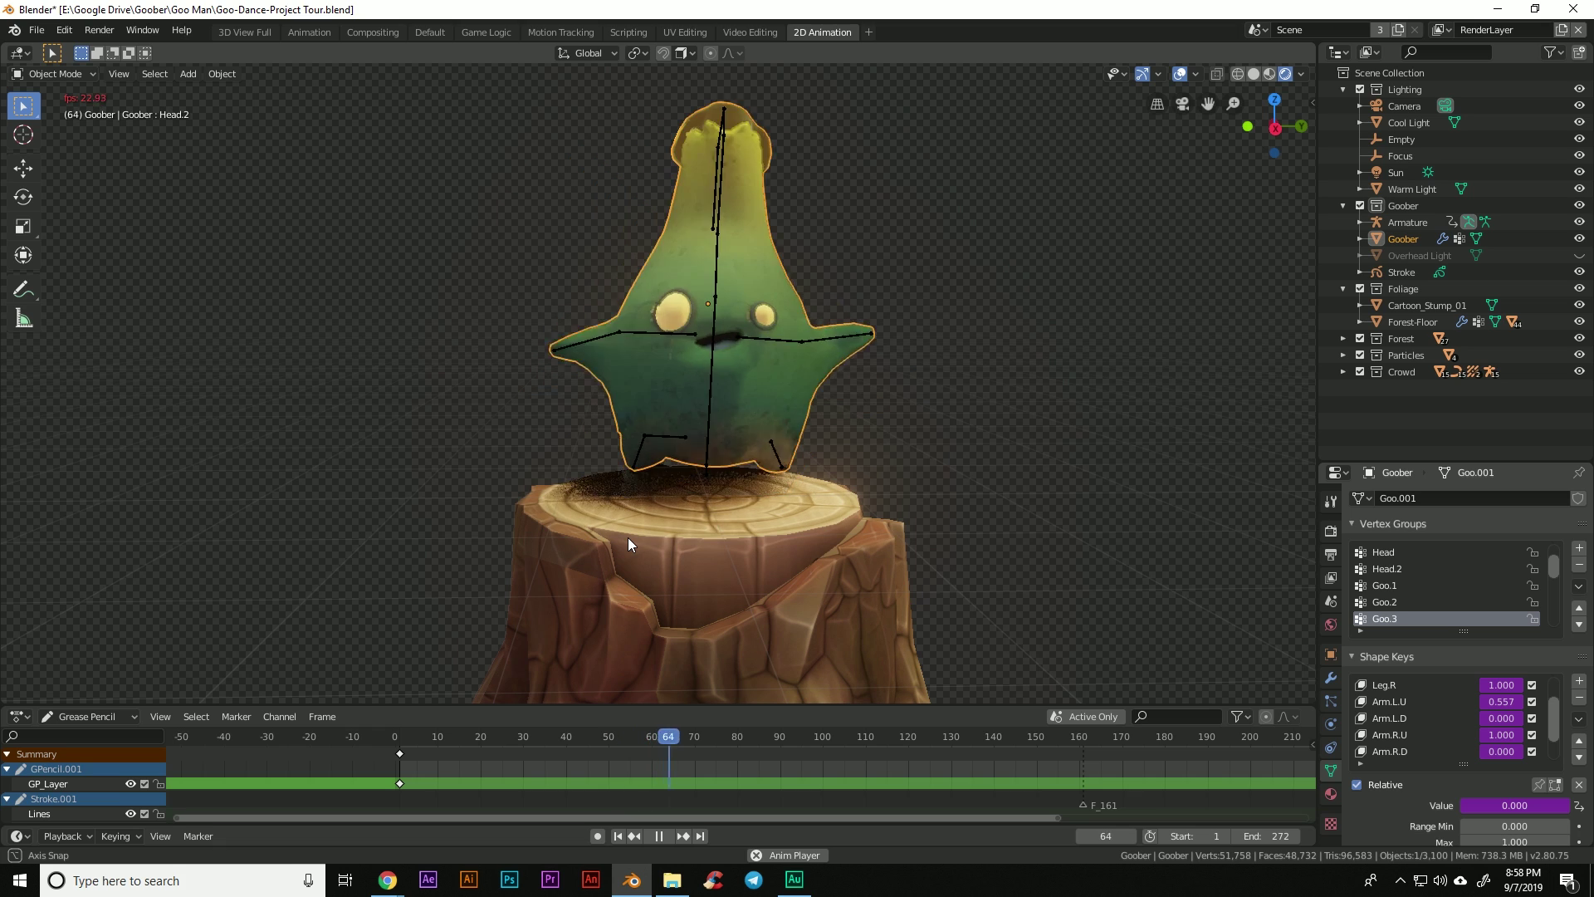
mouse_move(628, 536)
middle_mouse_down()
mouse_move(606, 535)
mouse_move(651, 530)
middle_mouse_up()
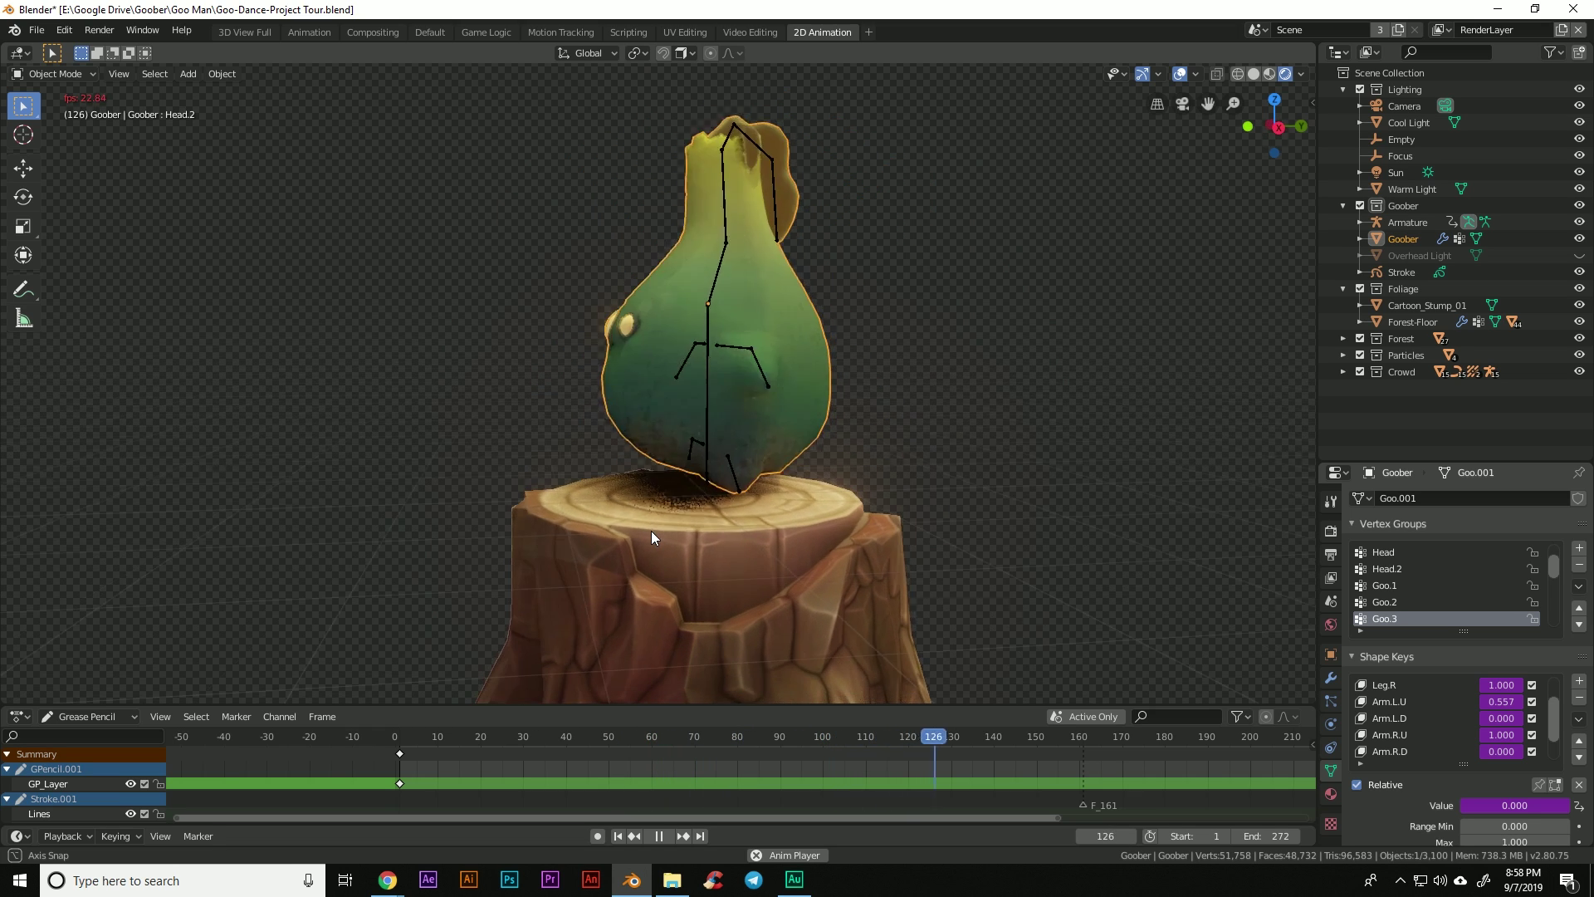
scroll(1516, 736, "down", 2)
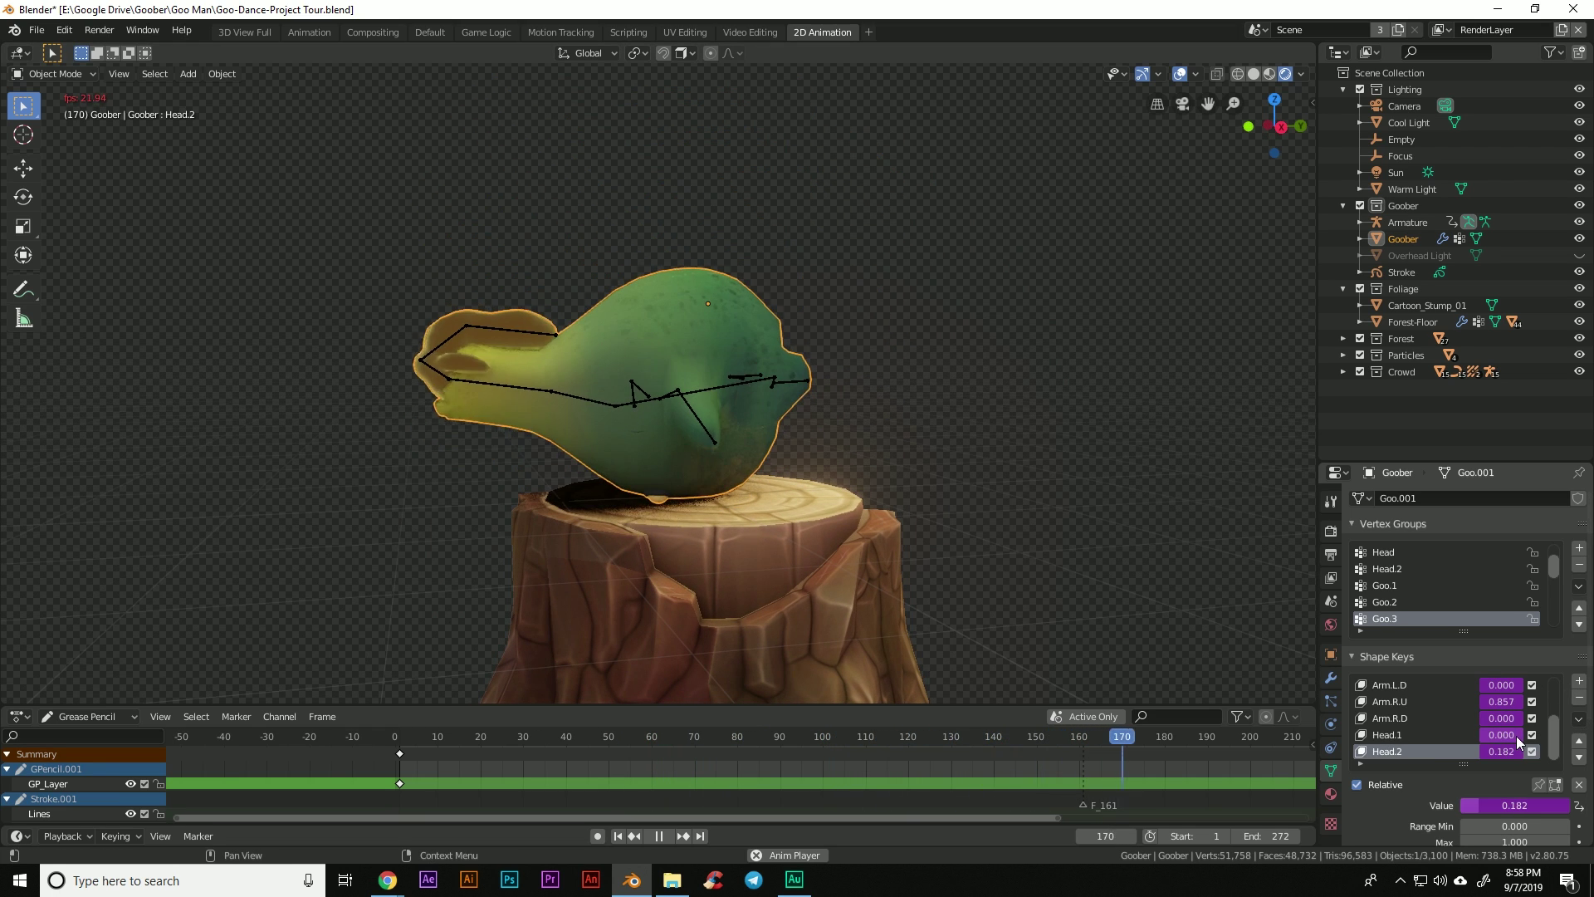
key("space")
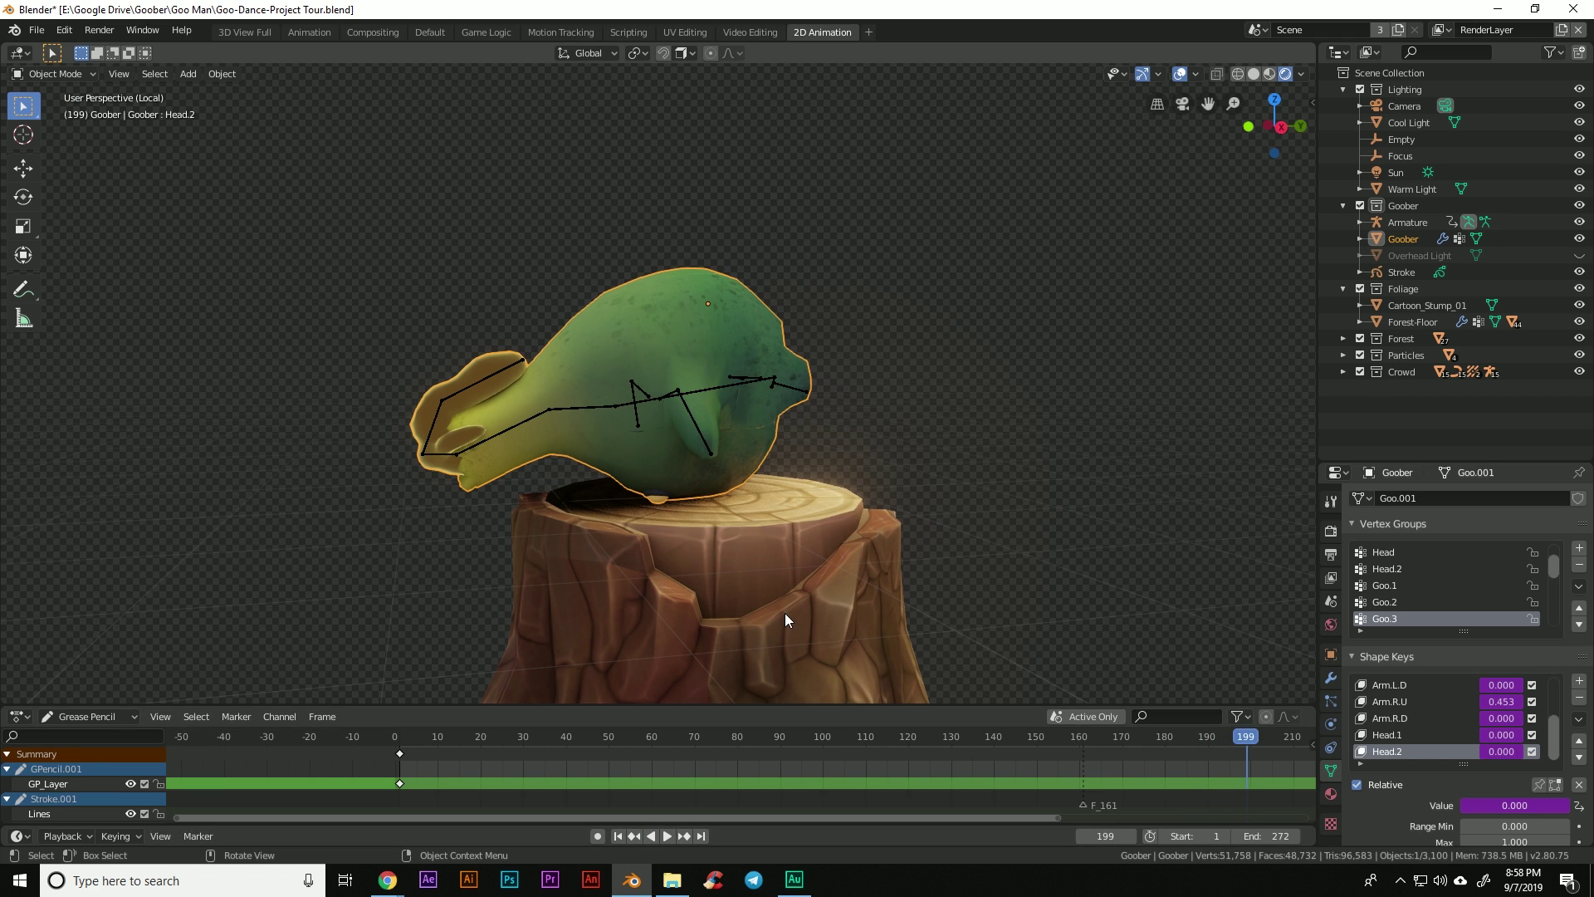
- Leave local view and isolate crowd goober Goober.014, turning it to face the camera
key("KP_Divide")
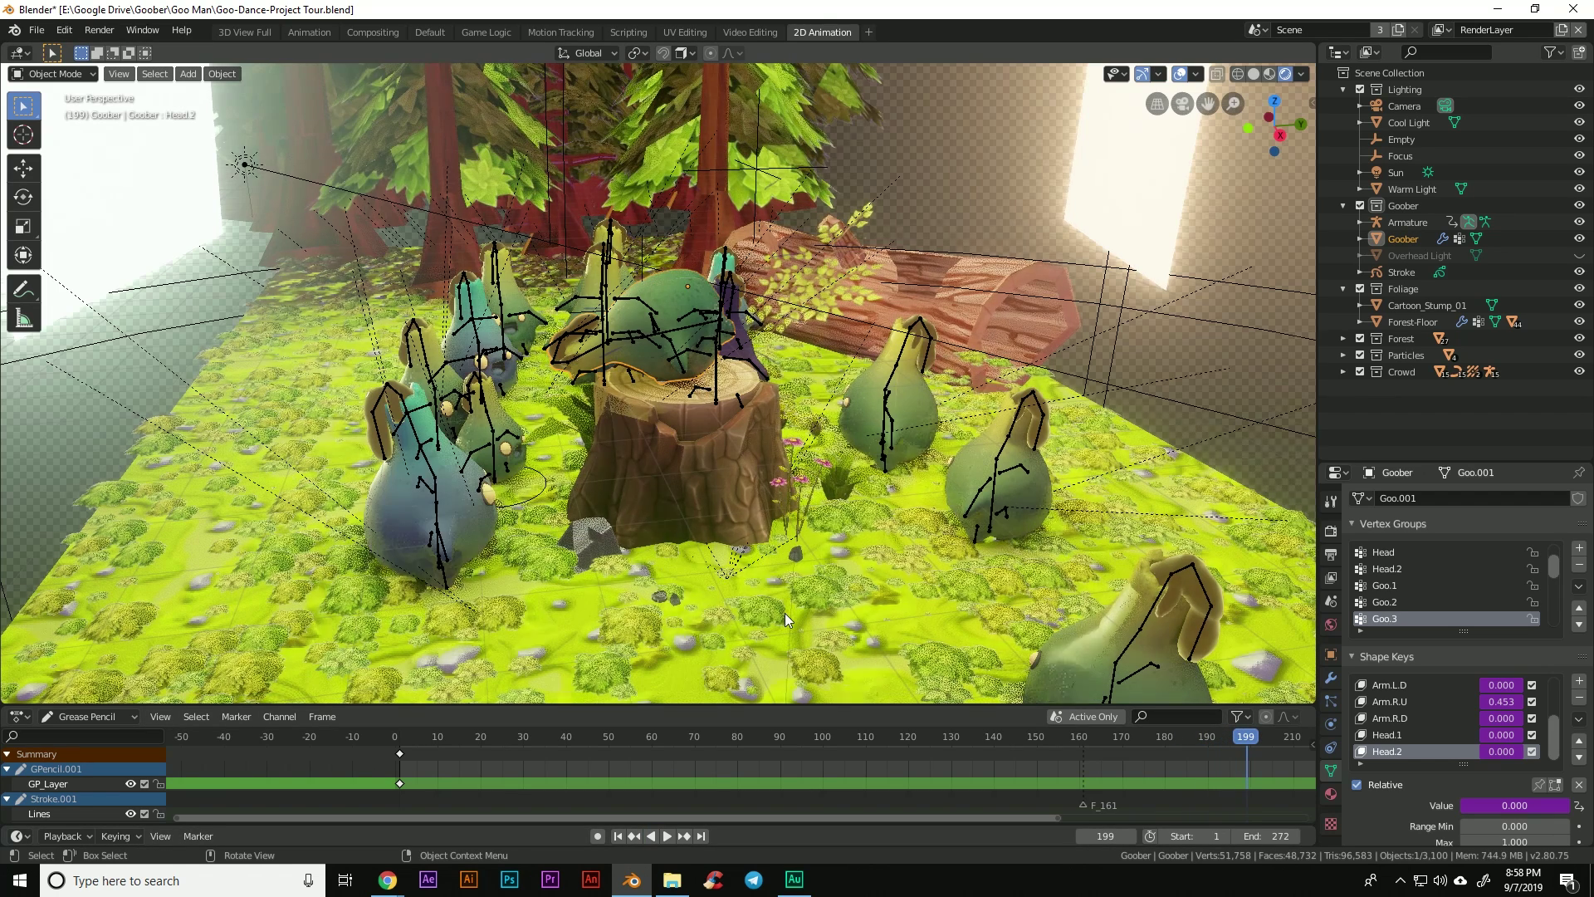
left_click(510, 463)
key("KP_Divide")
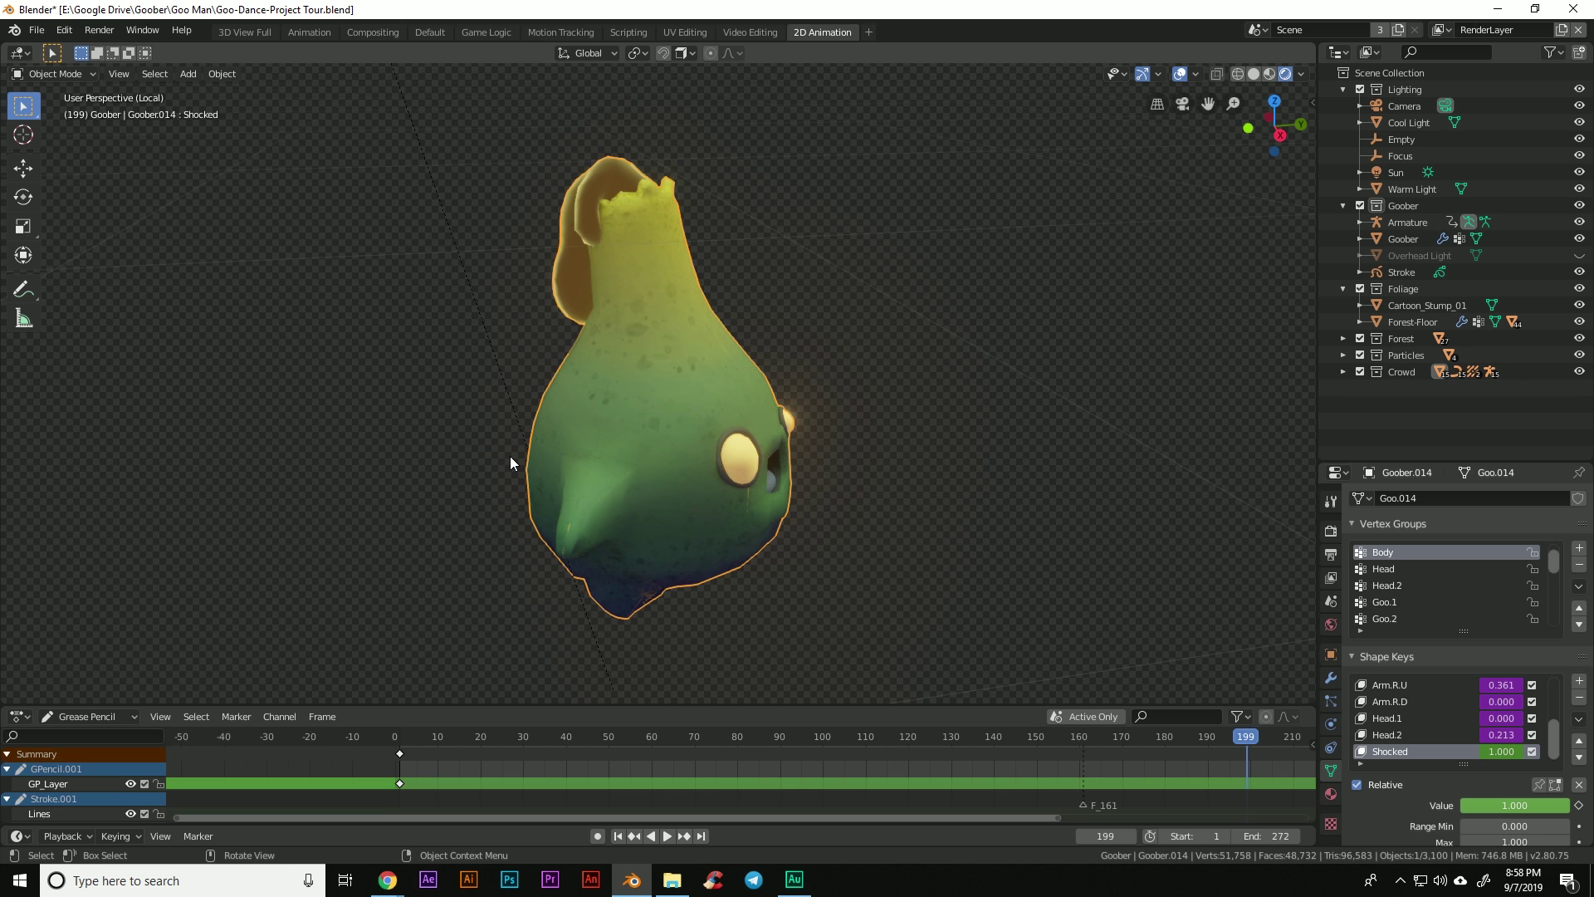
middle_click_drag(998, 546, 910, 543)
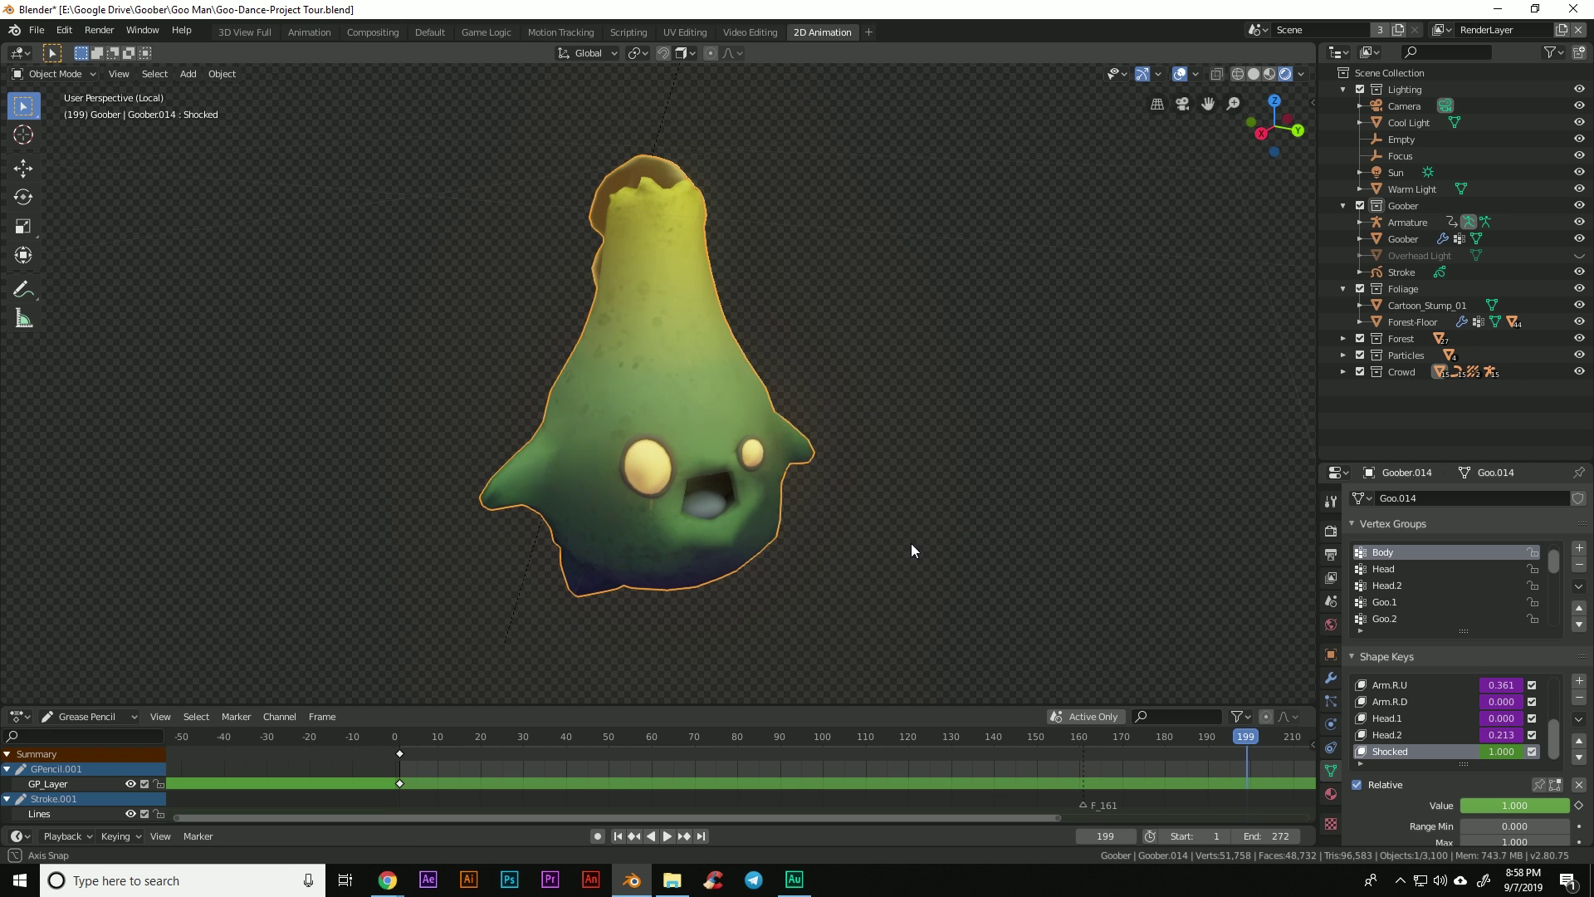
- Play the Shocked expression from the start, then replay from frame 150 and stop at 173
left_click(619, 836)
left_click(666, 836)
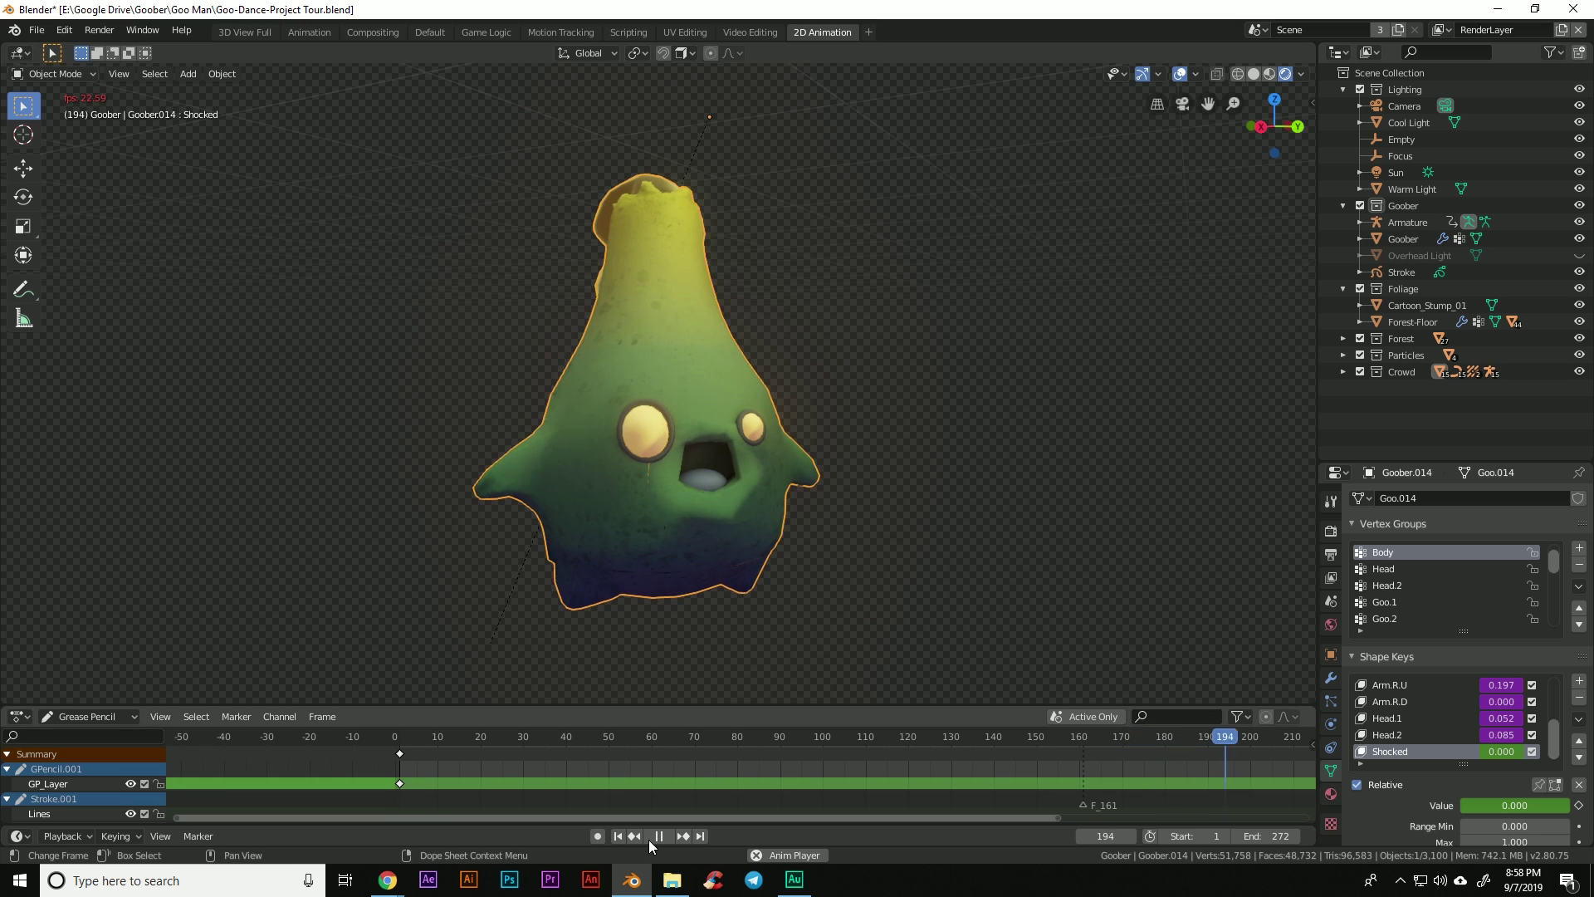
left_click(657, 835)
left_click_drag(1051, 744, 1039, 740)
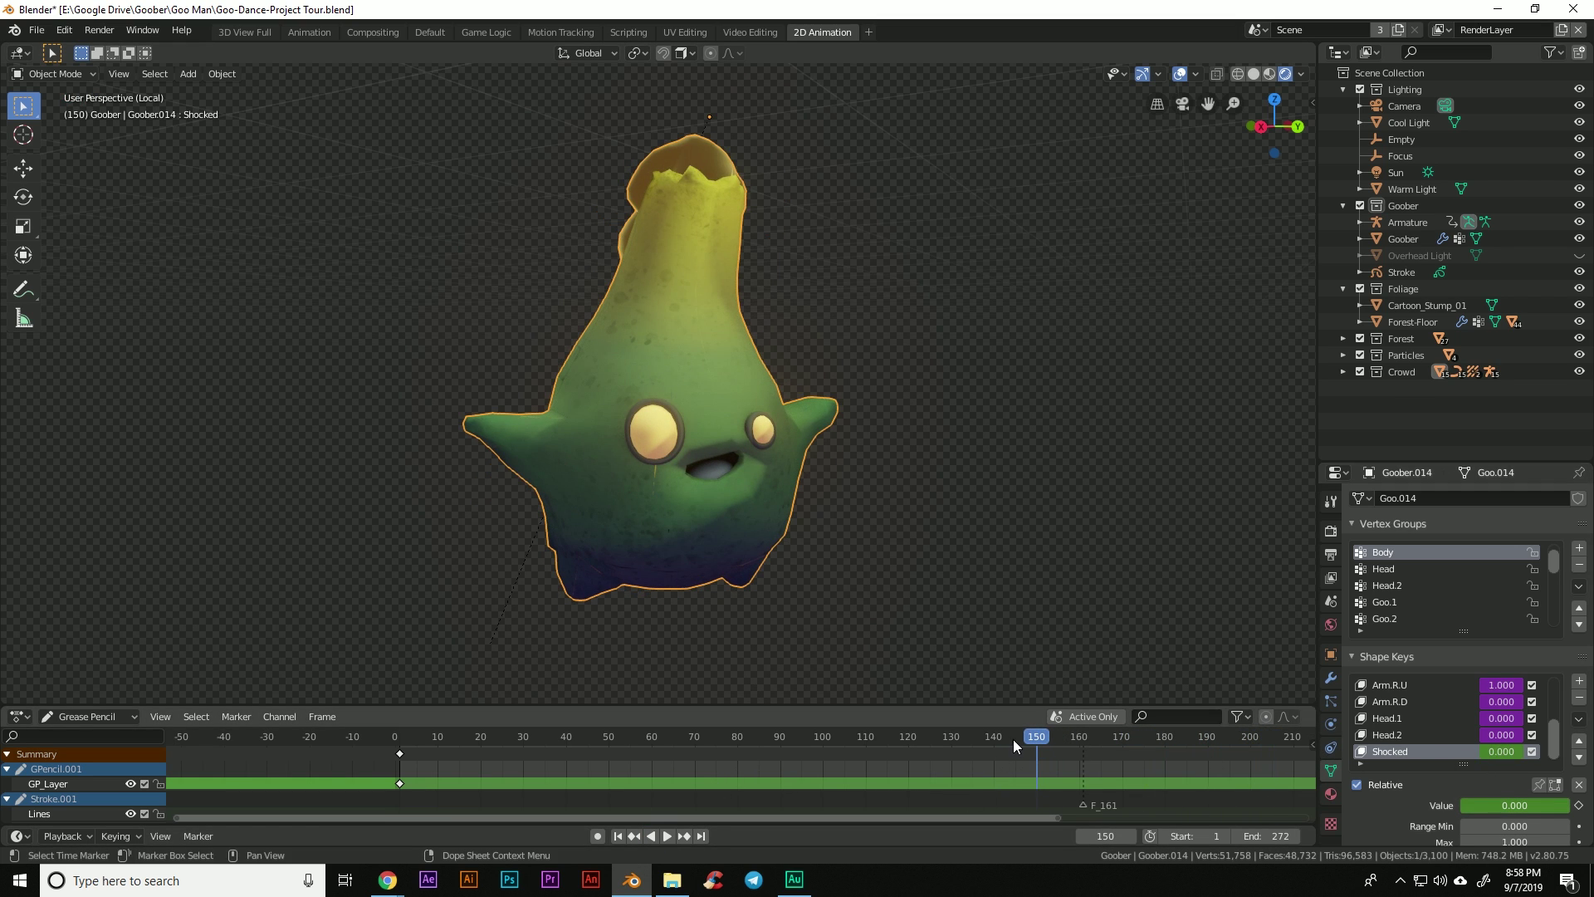
key("space")
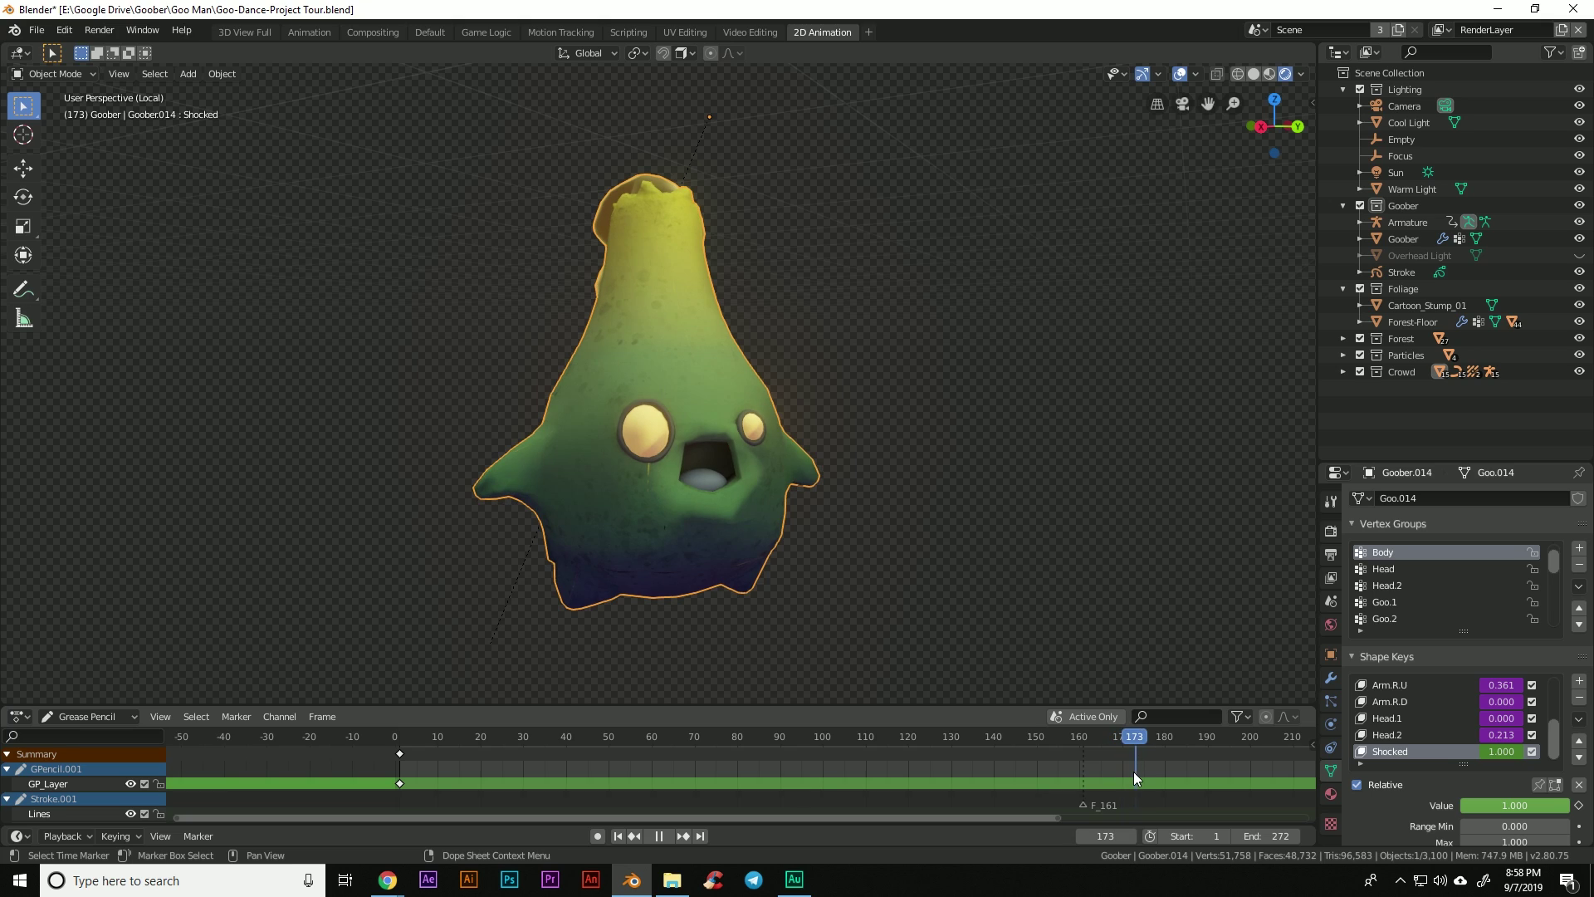
key("space")
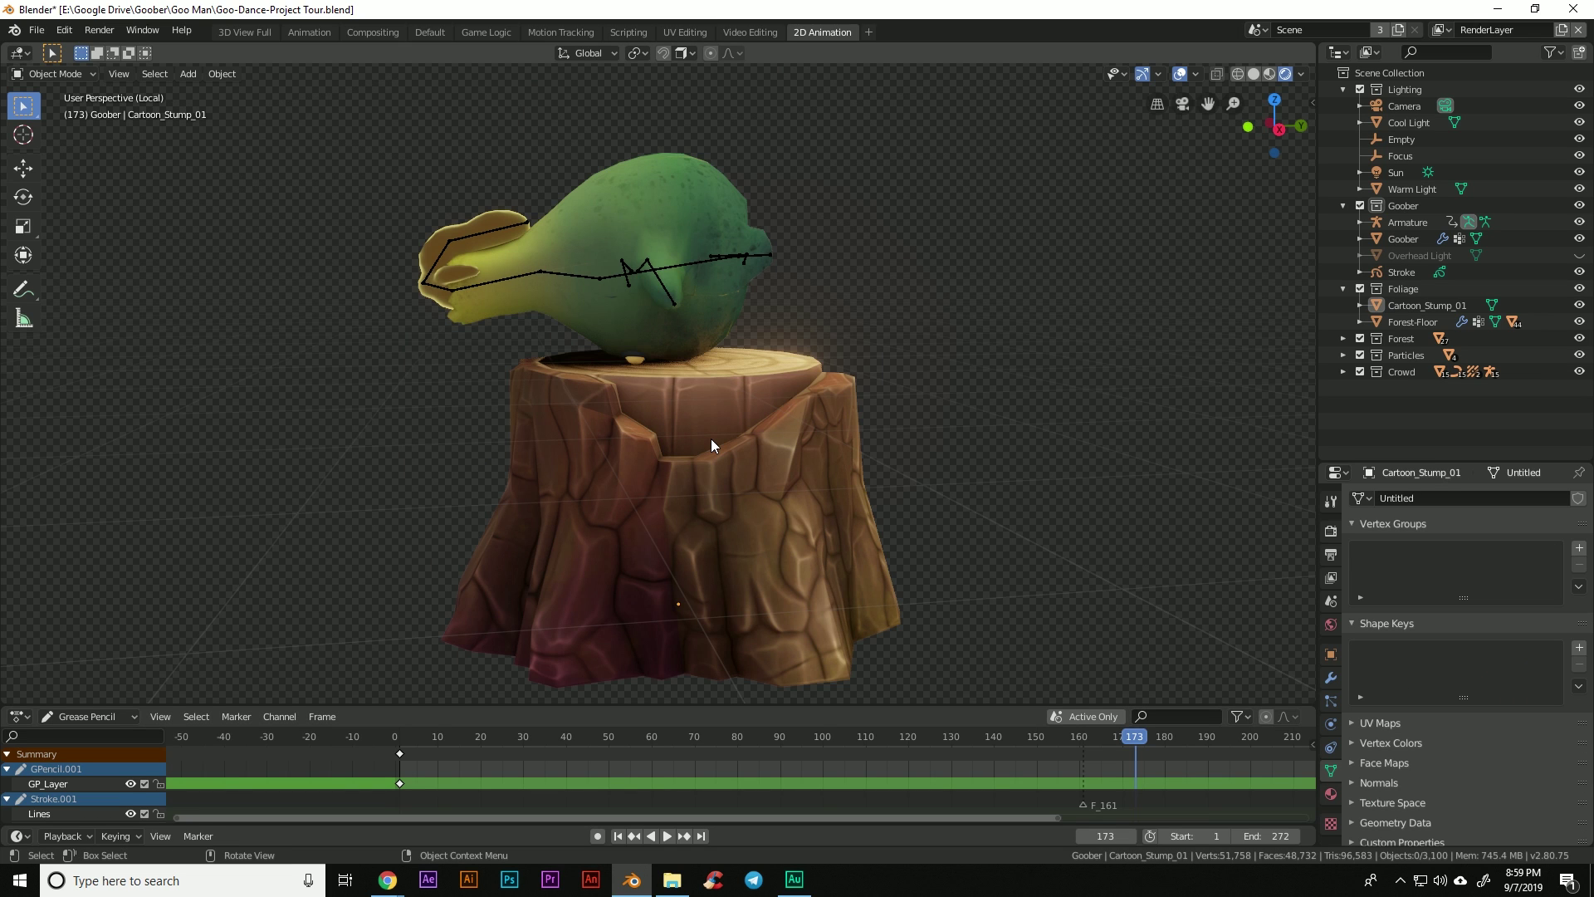
- Zoom out and orbit around the goober, then replay the dance from the first frame
scroll(706, 452, "down", 1)
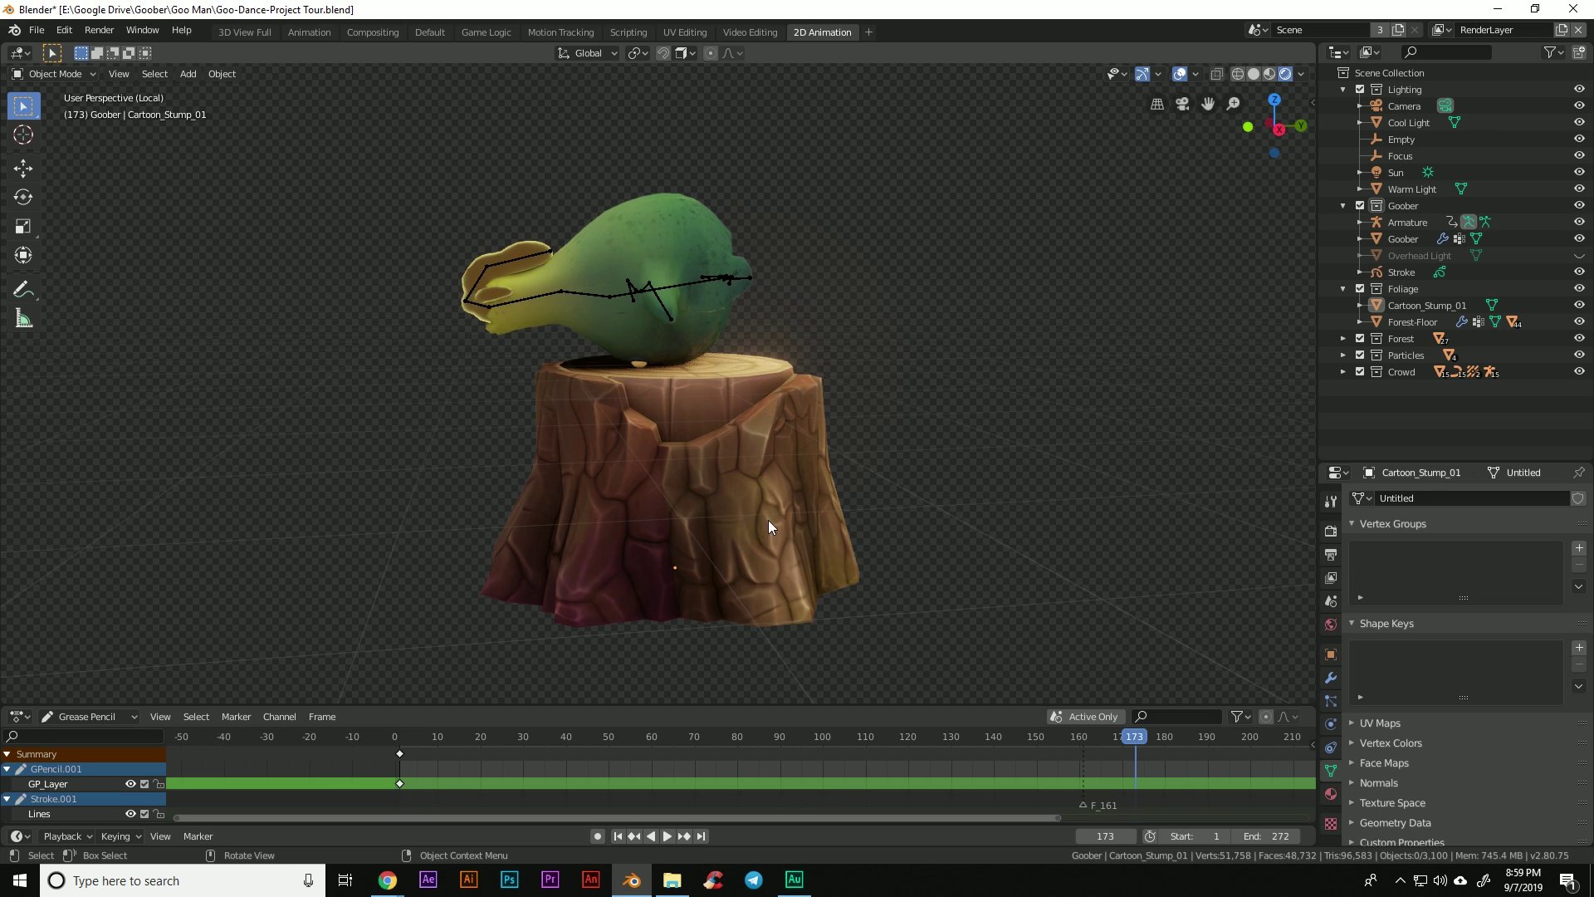
middle_click_drag(817, 466, 620, 437)
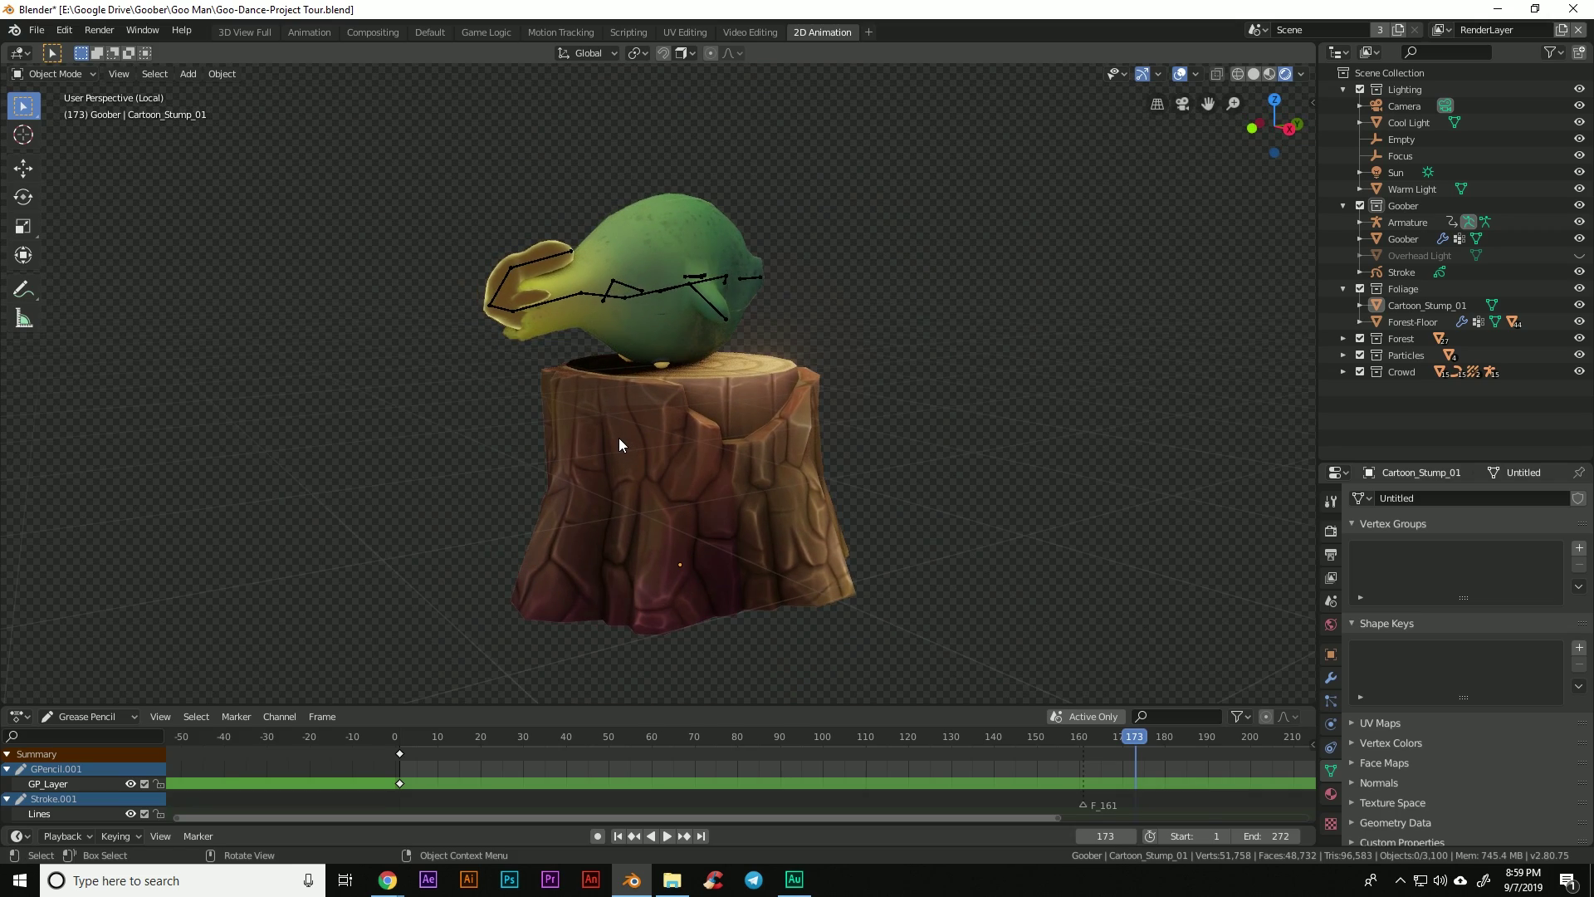
key("shift+Left")
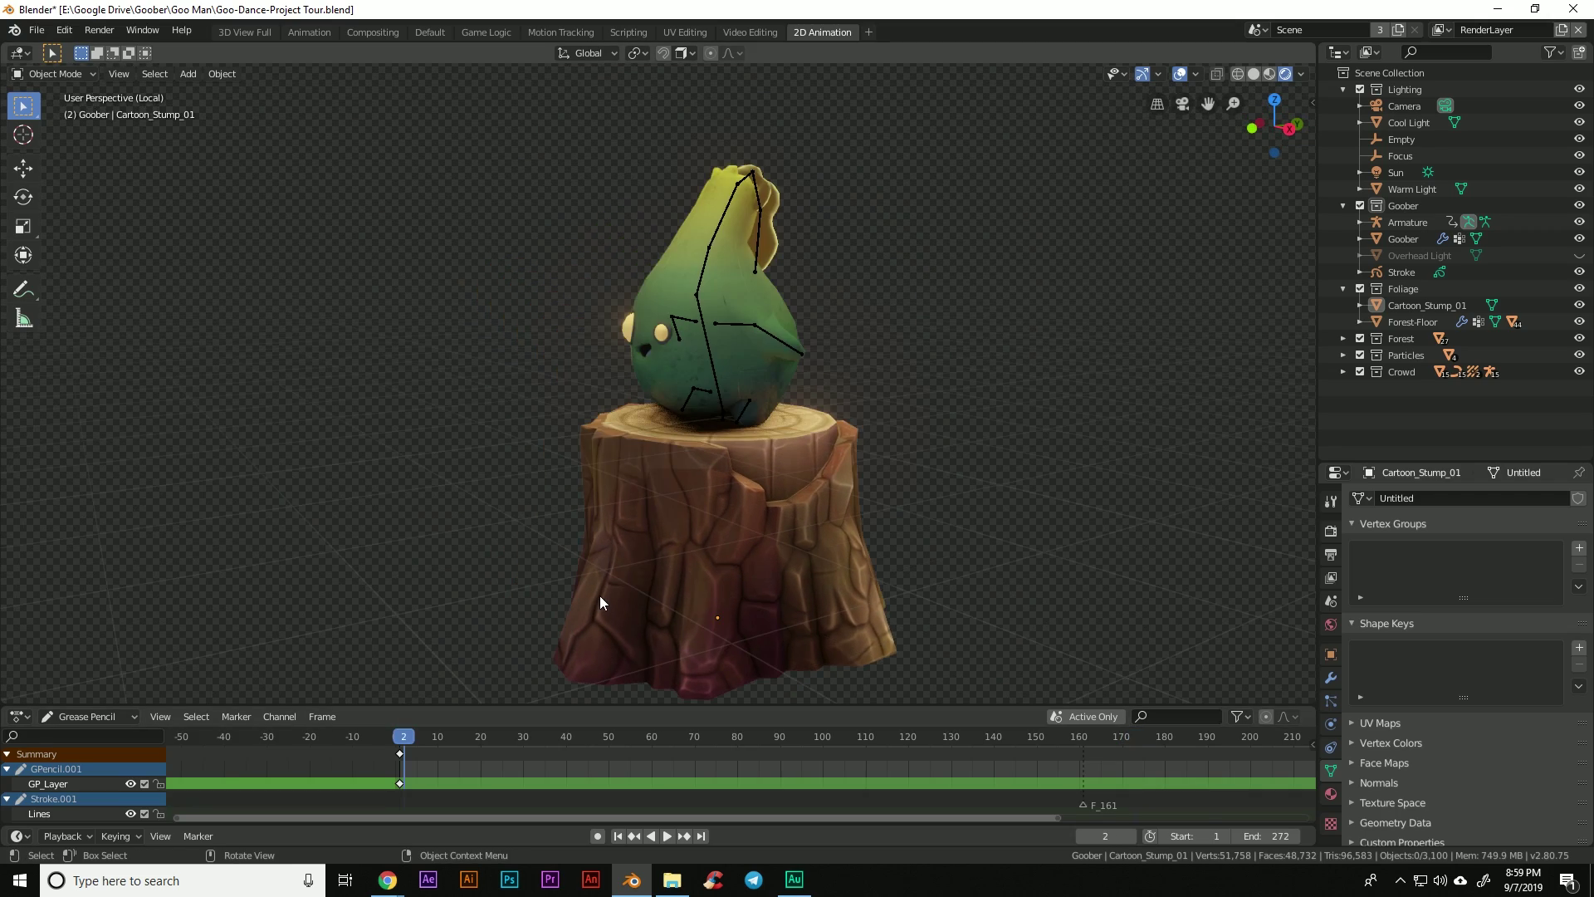
left_click(671, 836)
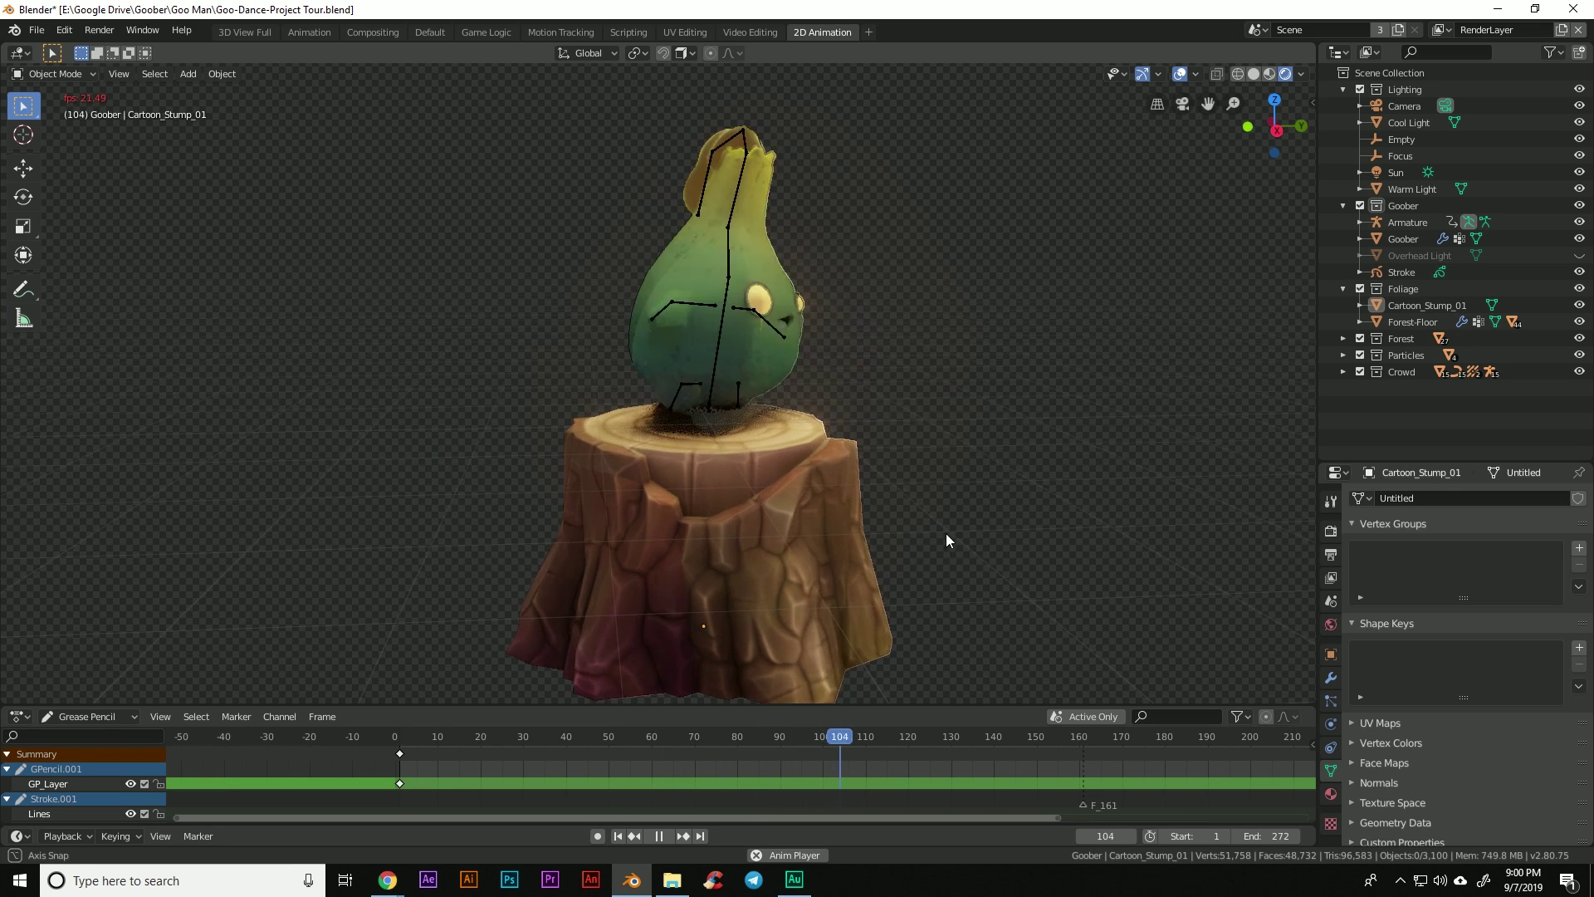
- Put the Goober's armature in Pose Mode and make a new split area a Graph Editor
left_click(658, 837)
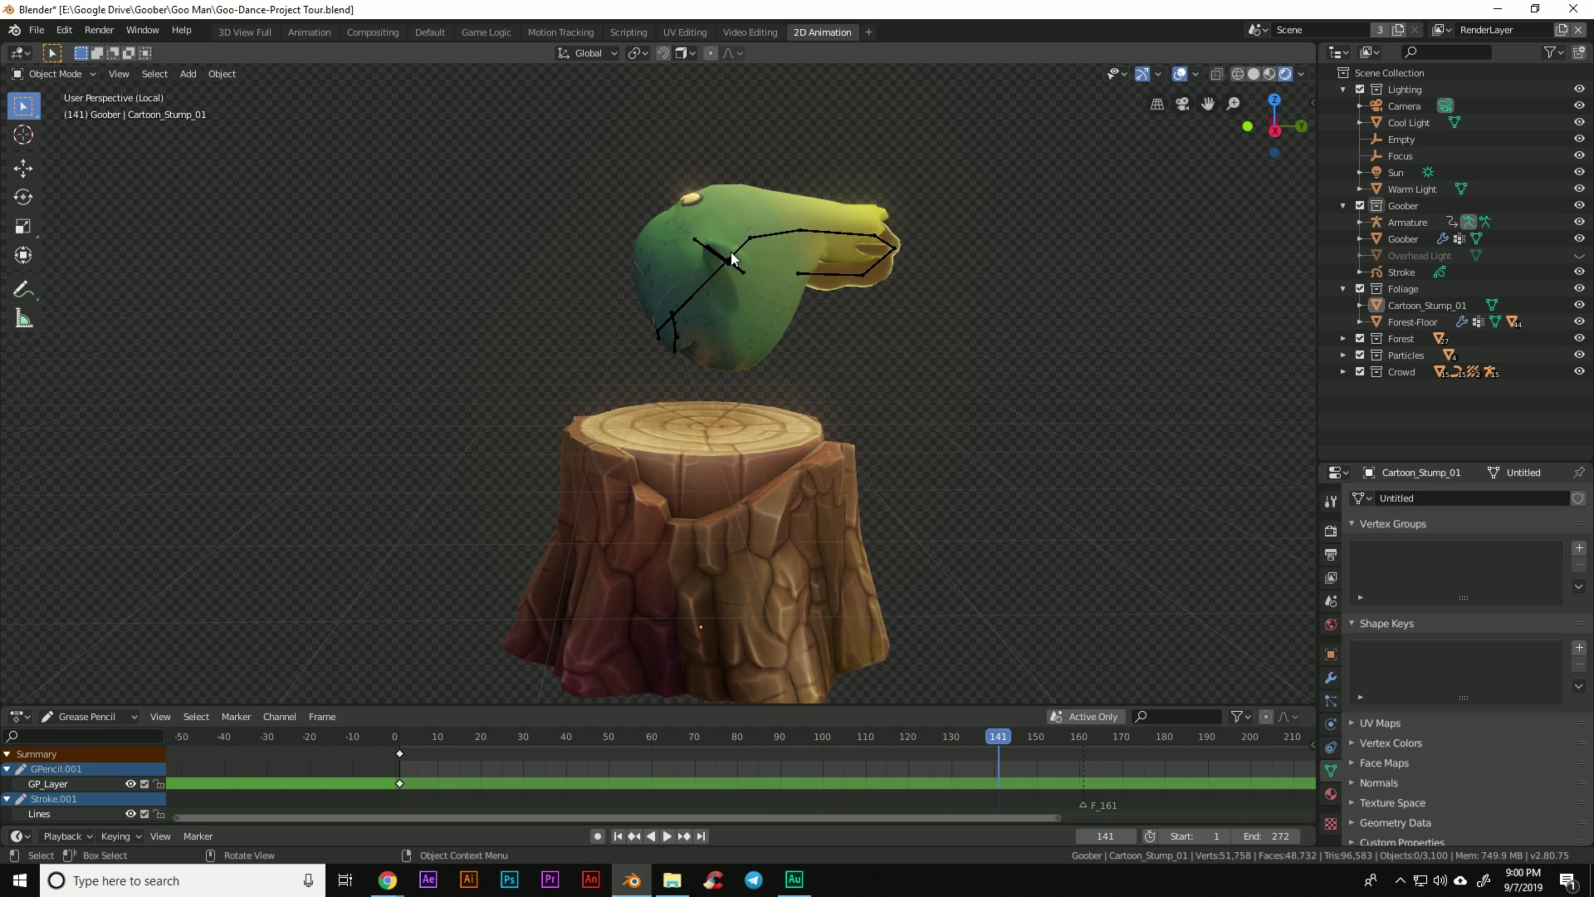
left_click(731, 253)
key("ctrl+Tab")
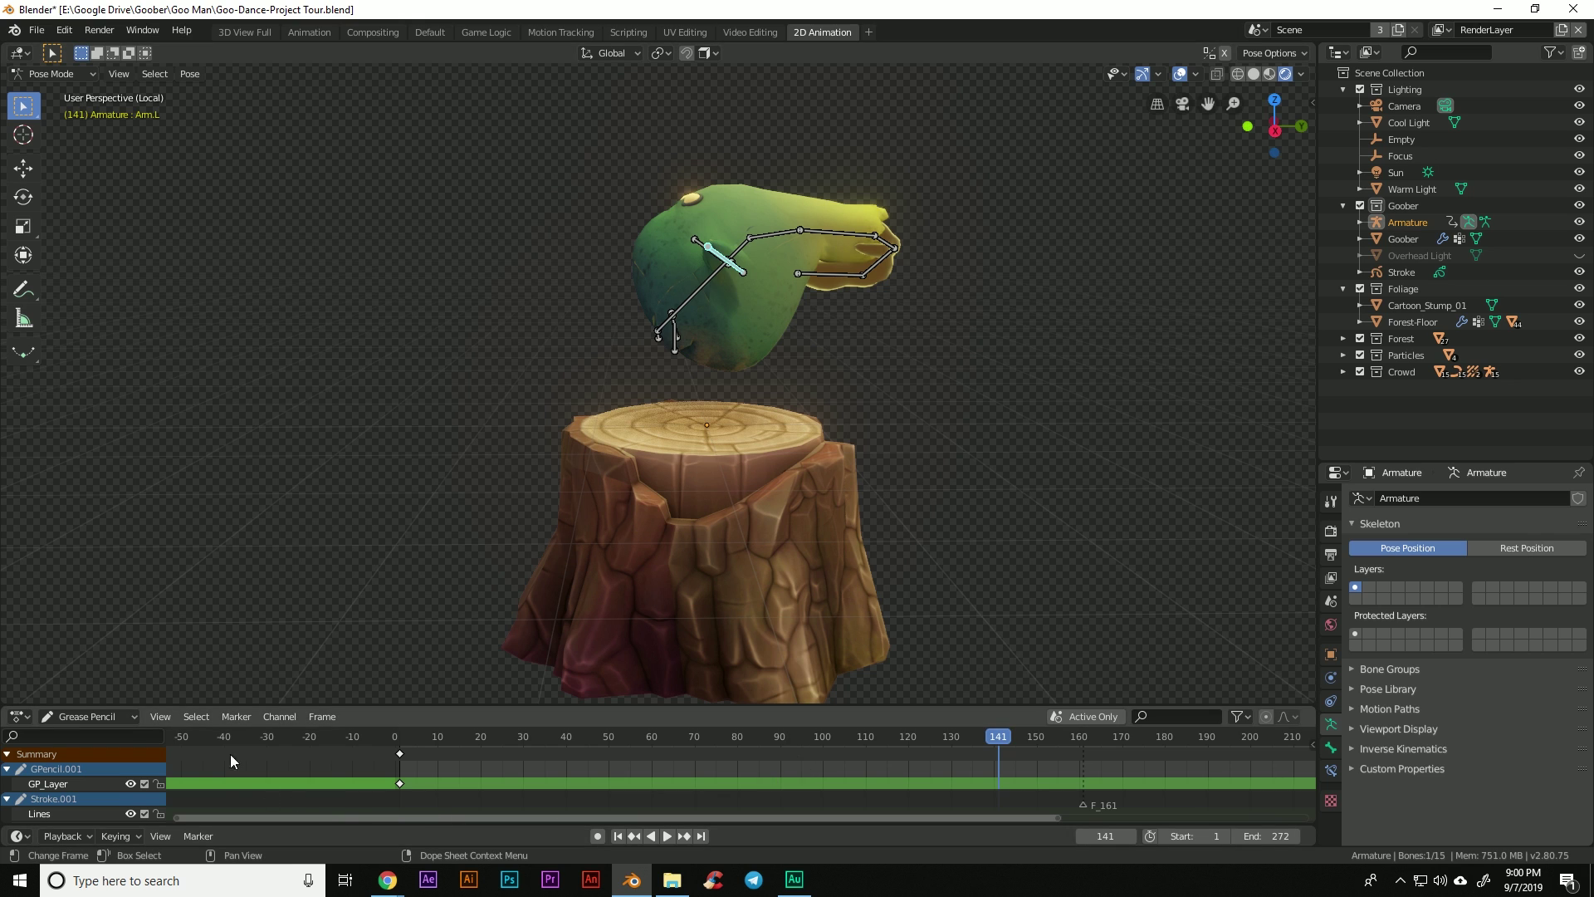
left_click_drag(10, 704, 455, 374)
left_click(17, 54)
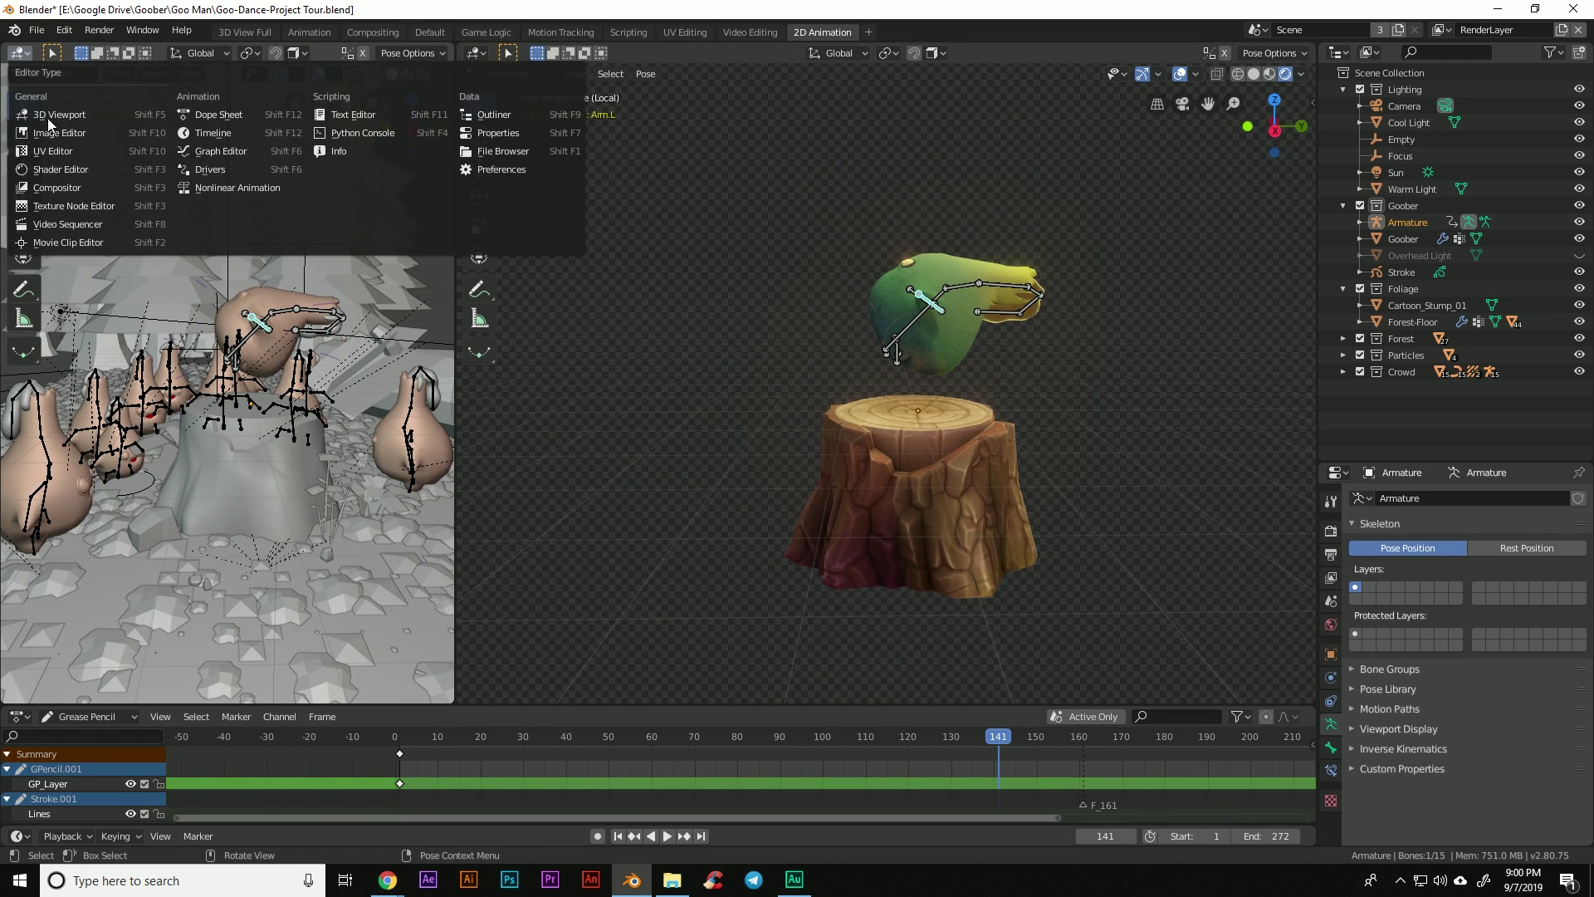
left_click(197, 150)
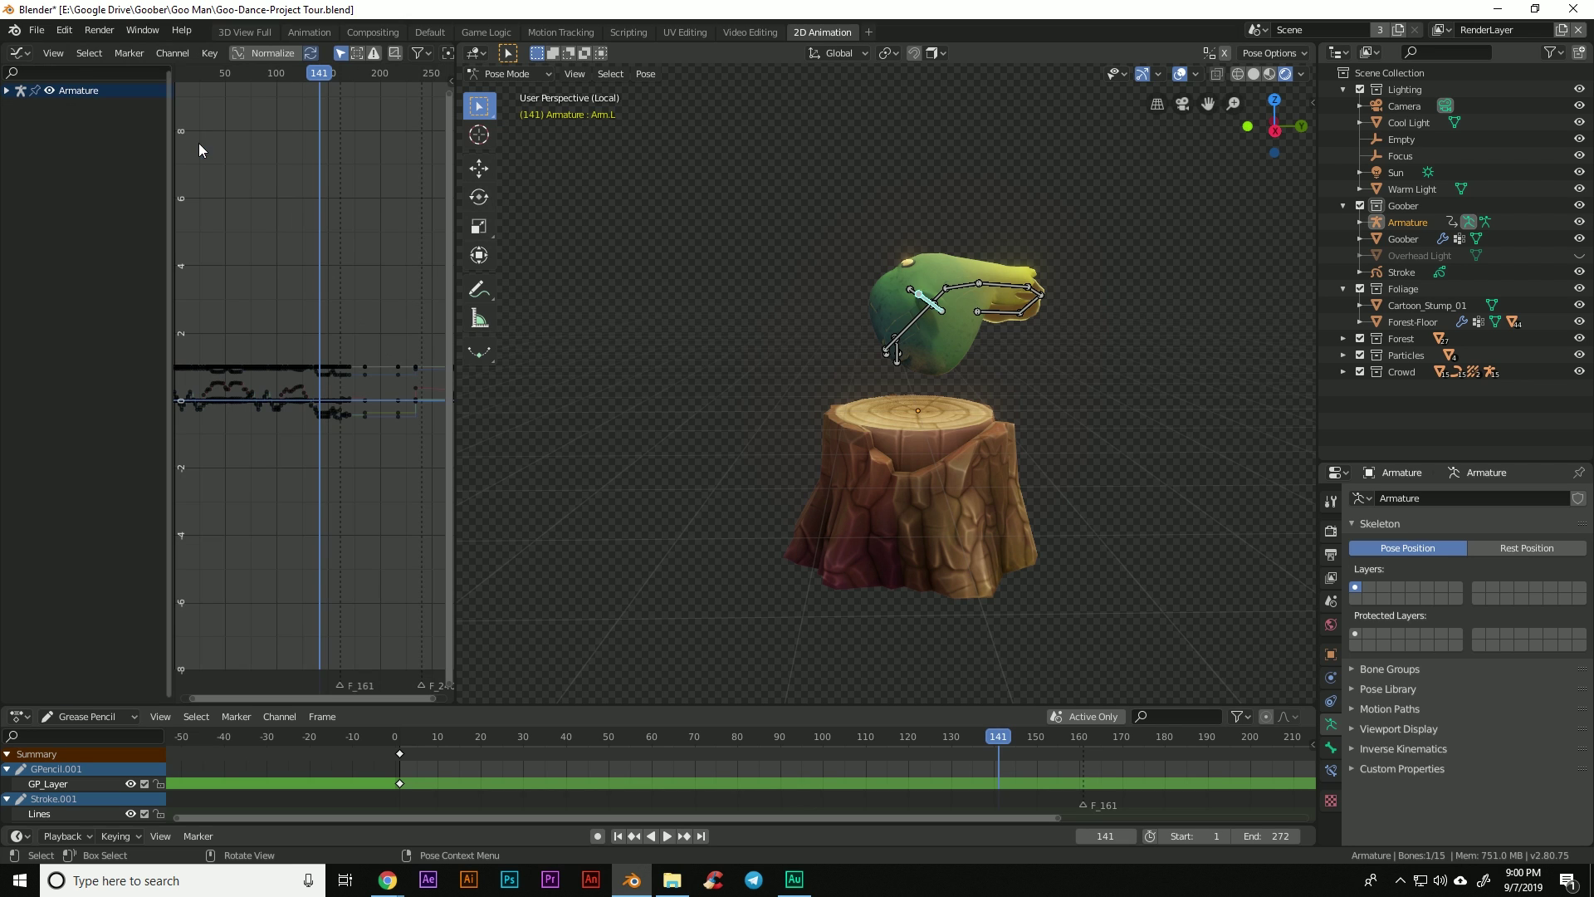
- Zoom in on the animation curves, then scrub and play the dance, ending at frame 52
scroll(291, 503, "up", 4)
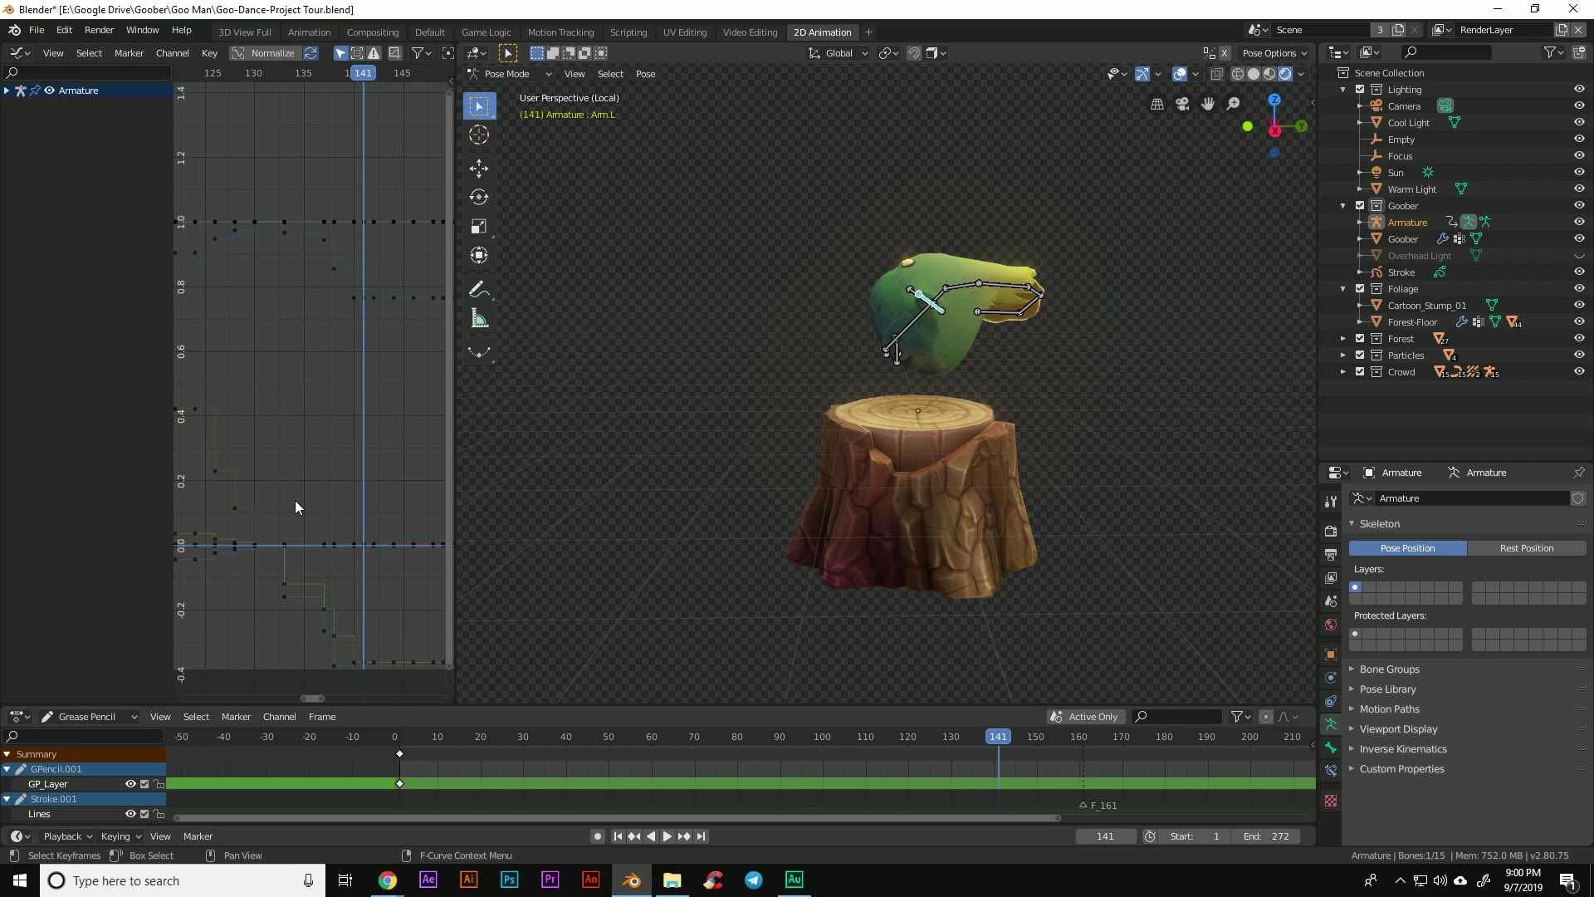
middle_click_drag(348, 465, 384, 437)
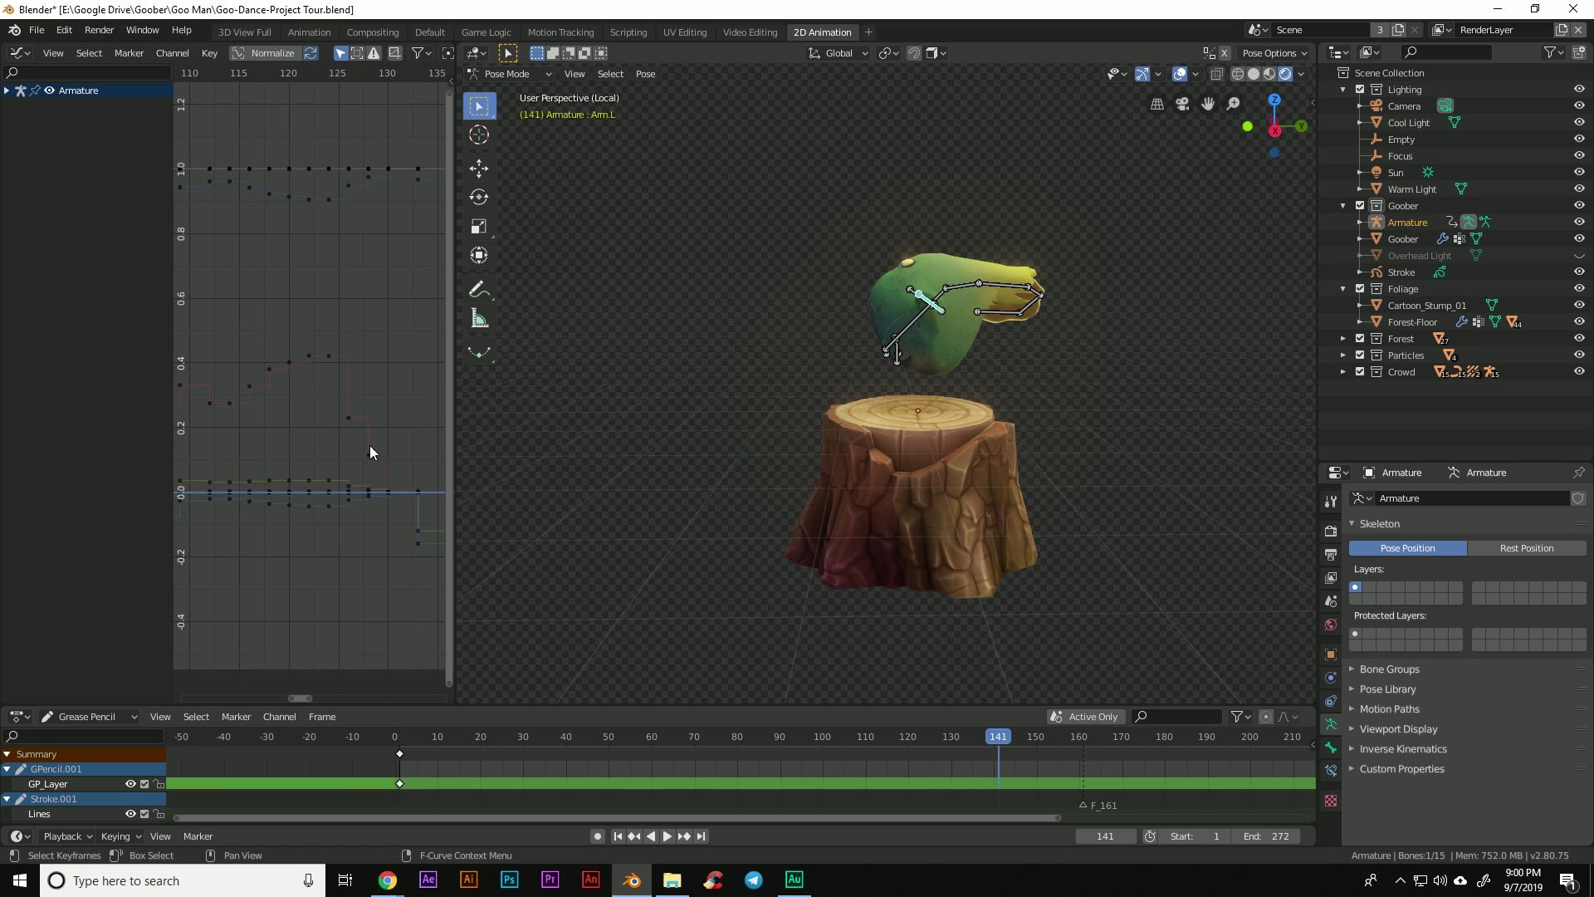
left_click_drag(471, 747, 399, 749)
key("space")
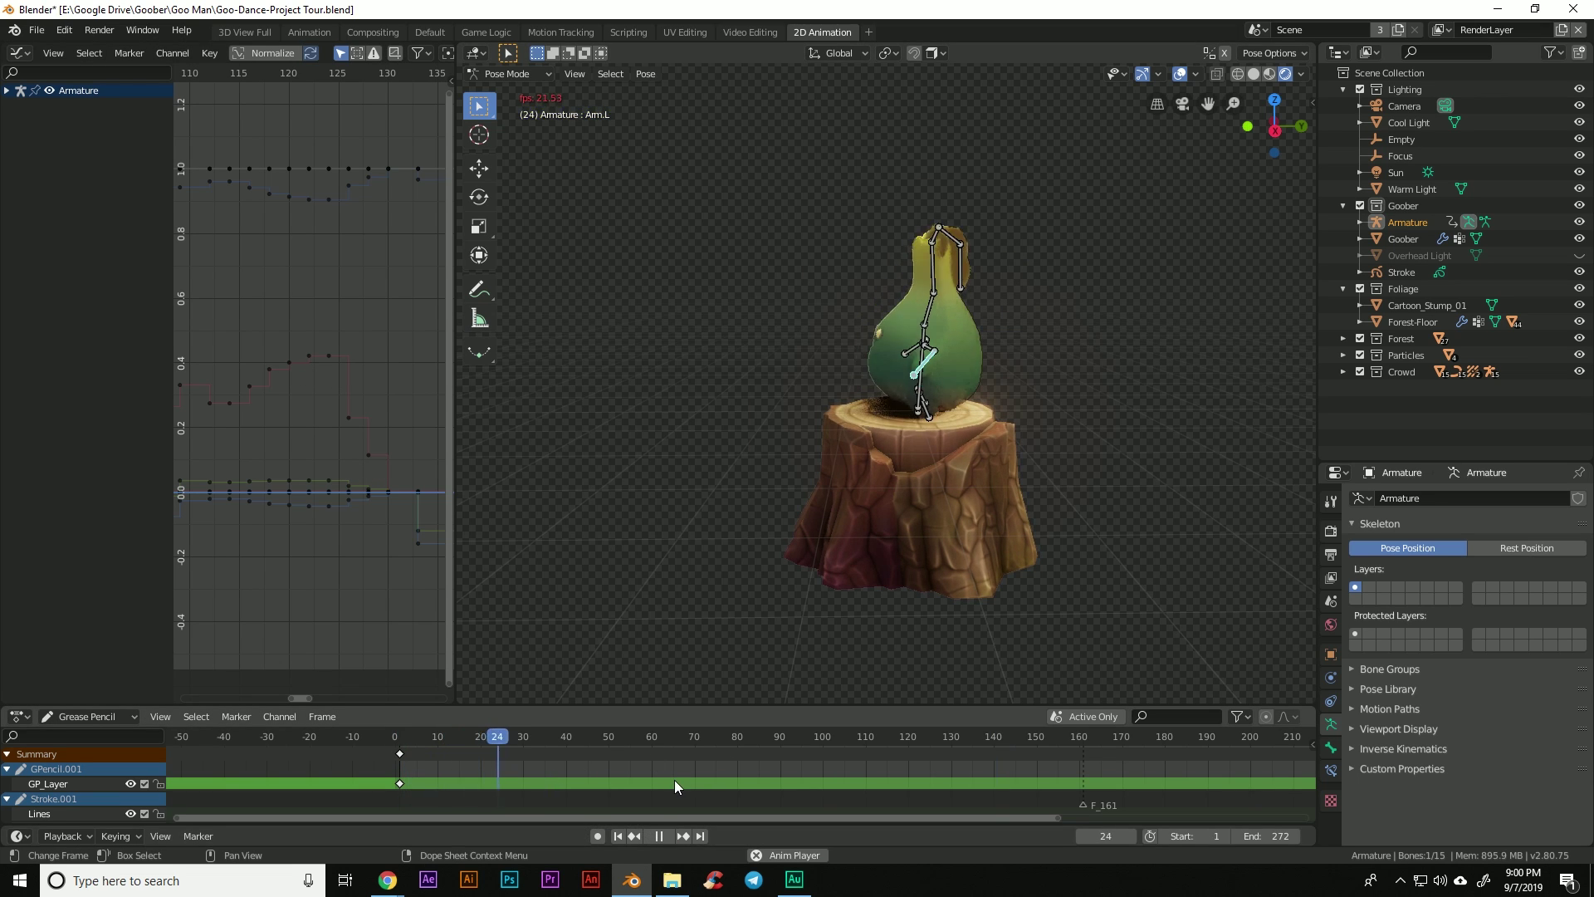
left_click(414, 739)
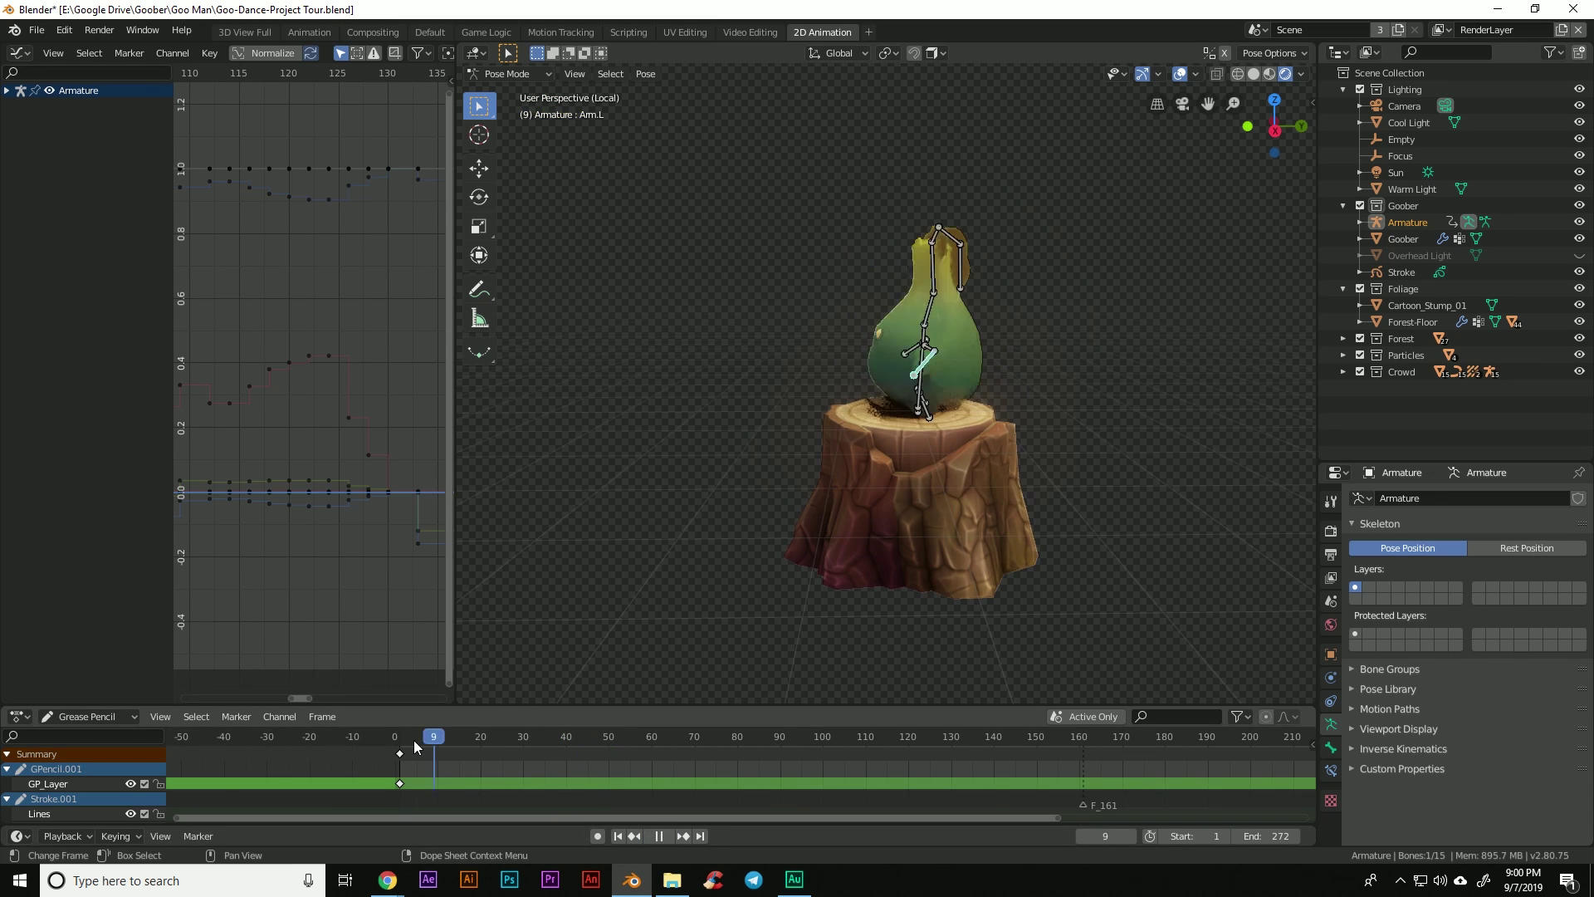
left_click_drag(414, 739, 645, 744)
key("space")
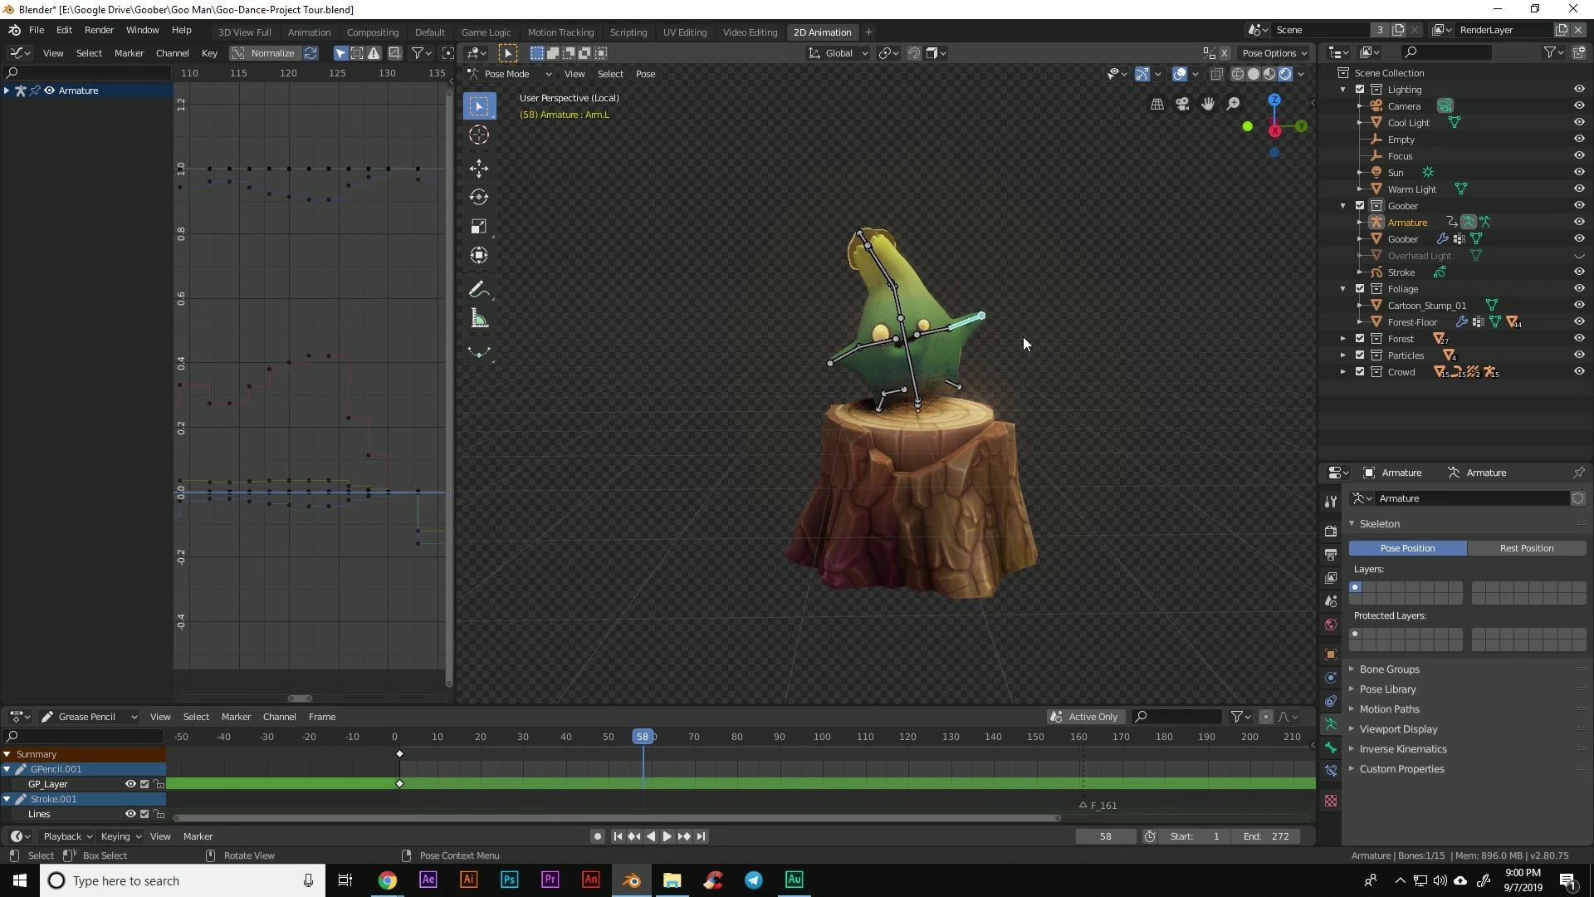
key("space")
left_click_drag(424, 740, 493, 737)
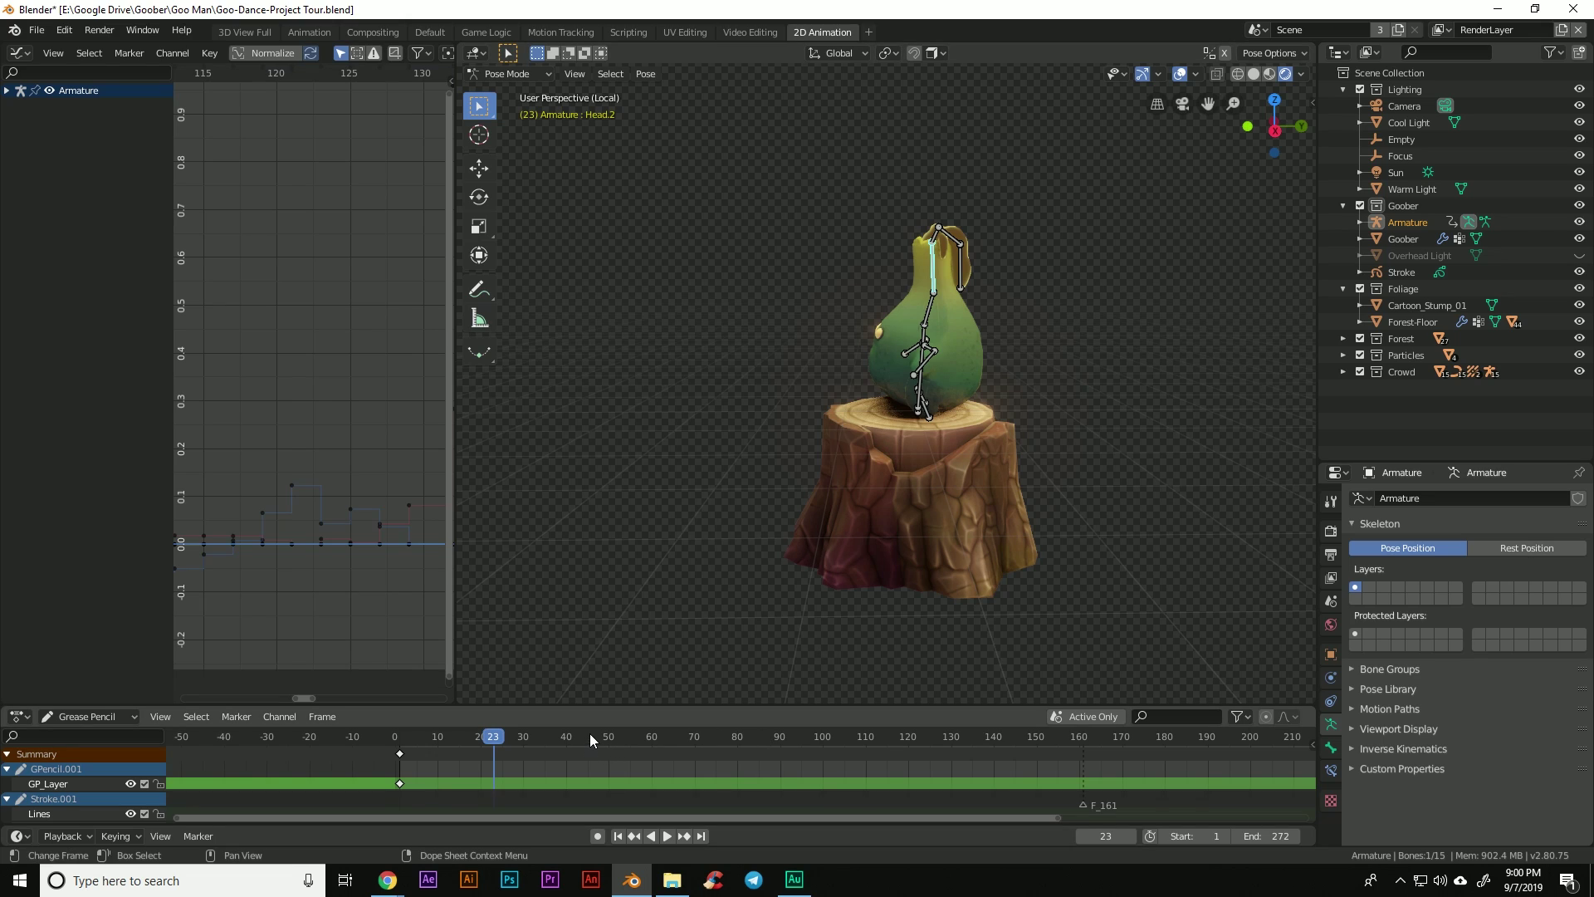
left_click_drag(589, 731, 616, 736)
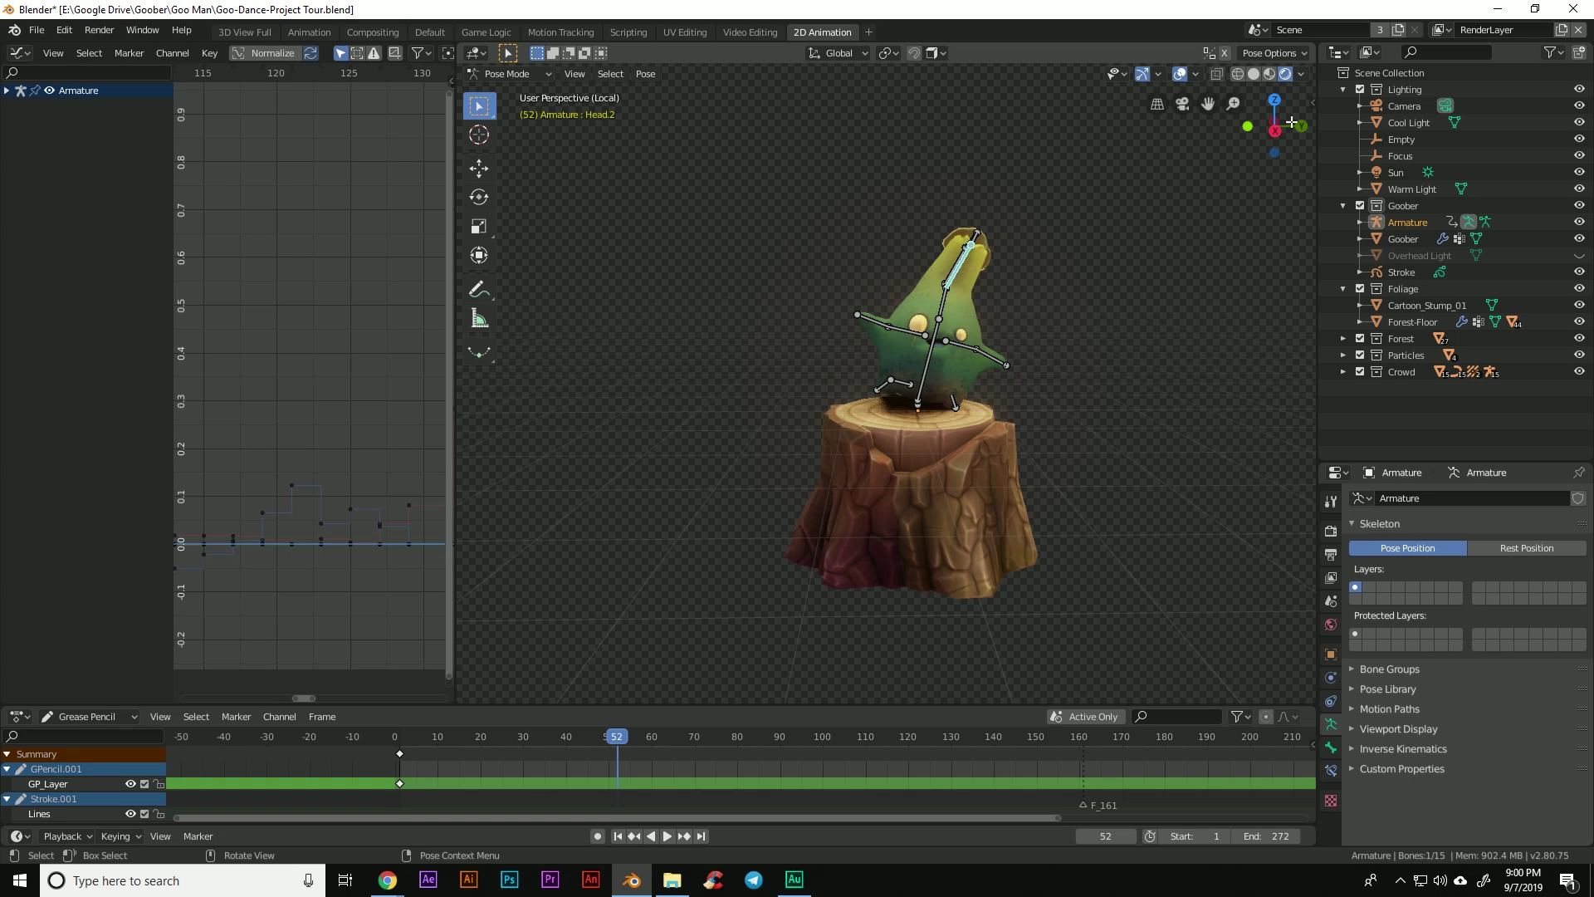
- Centre and orbit the view on the Goober, then play the dance from frame 4
middle_click_drag(1184, 247, 1092, 292, "shift")
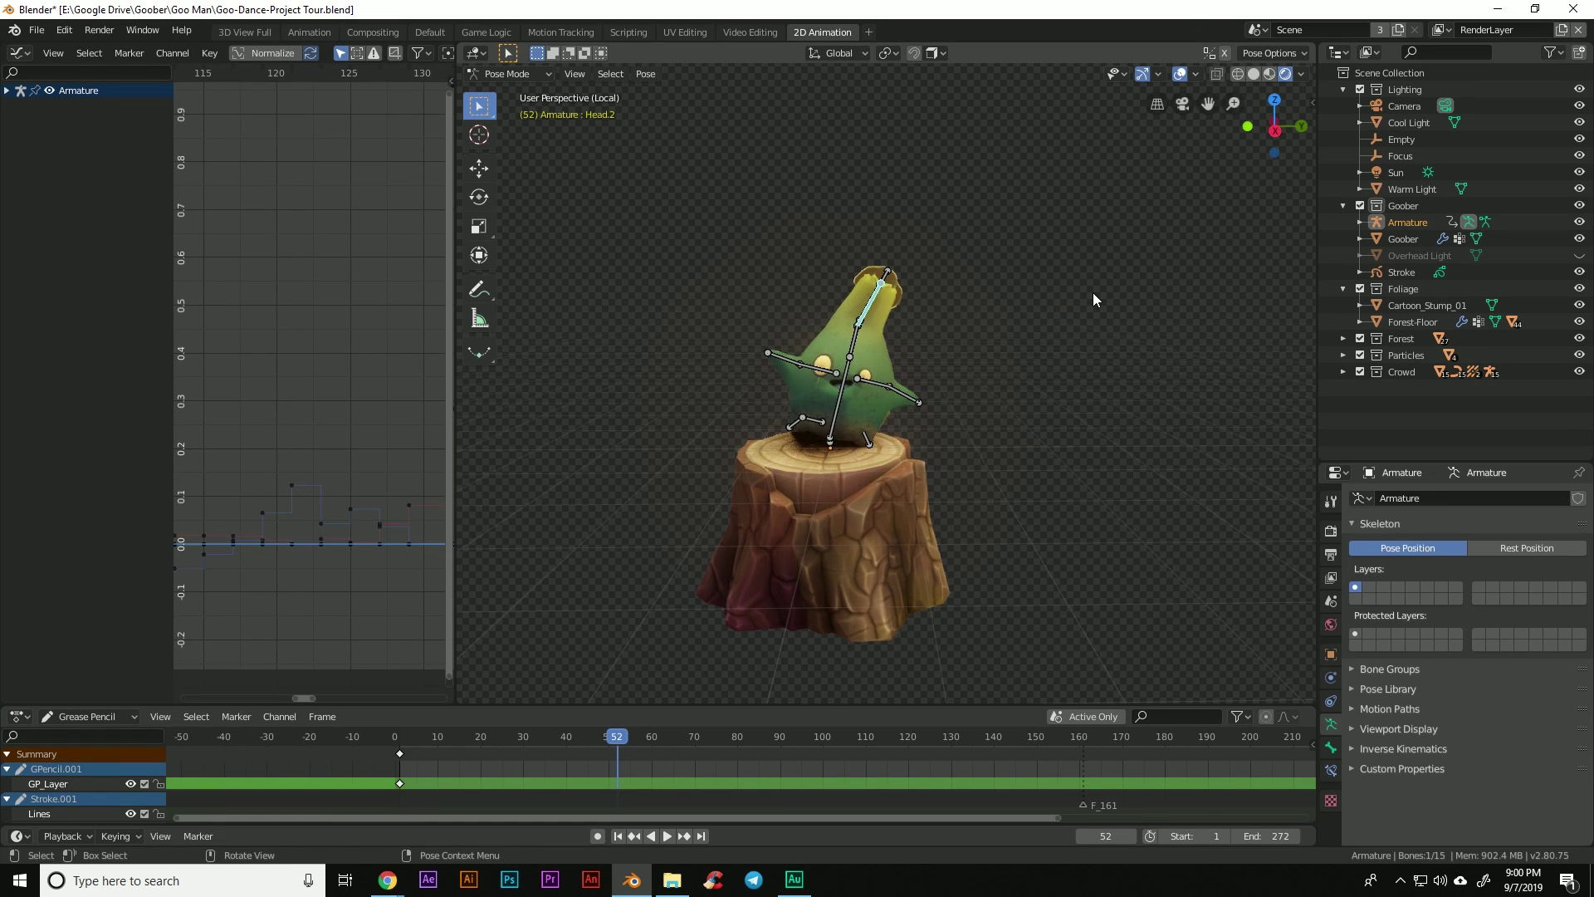
scroll(1092, 292, "up", 5)
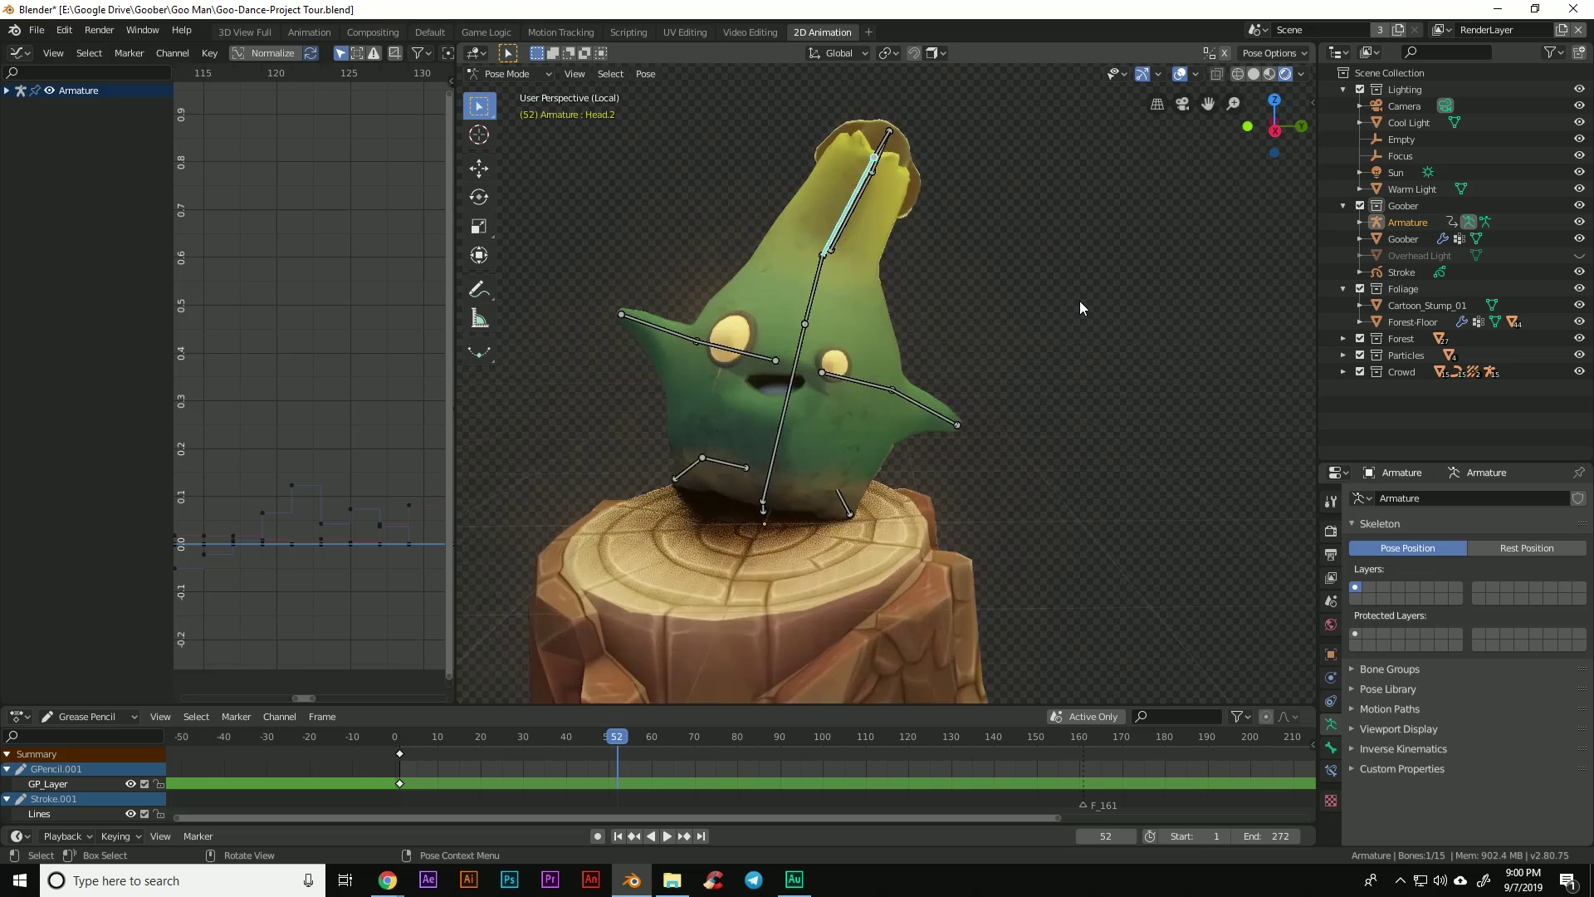
middle_click_drag(1003, 464, 968, 465)
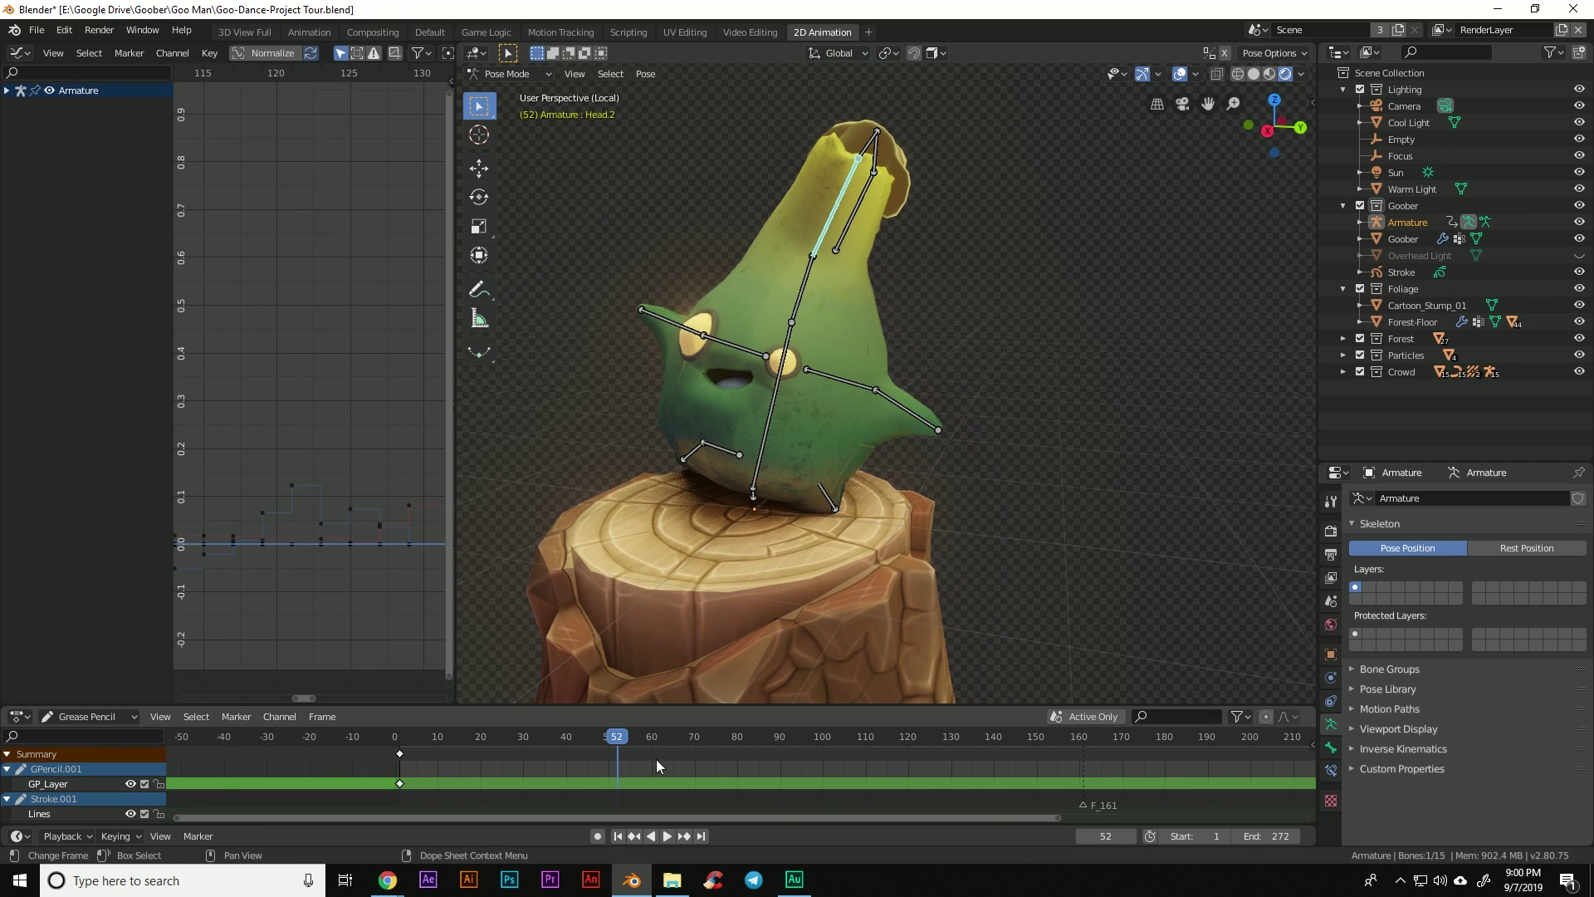
left_click_drag(599, 736, 412, 764)
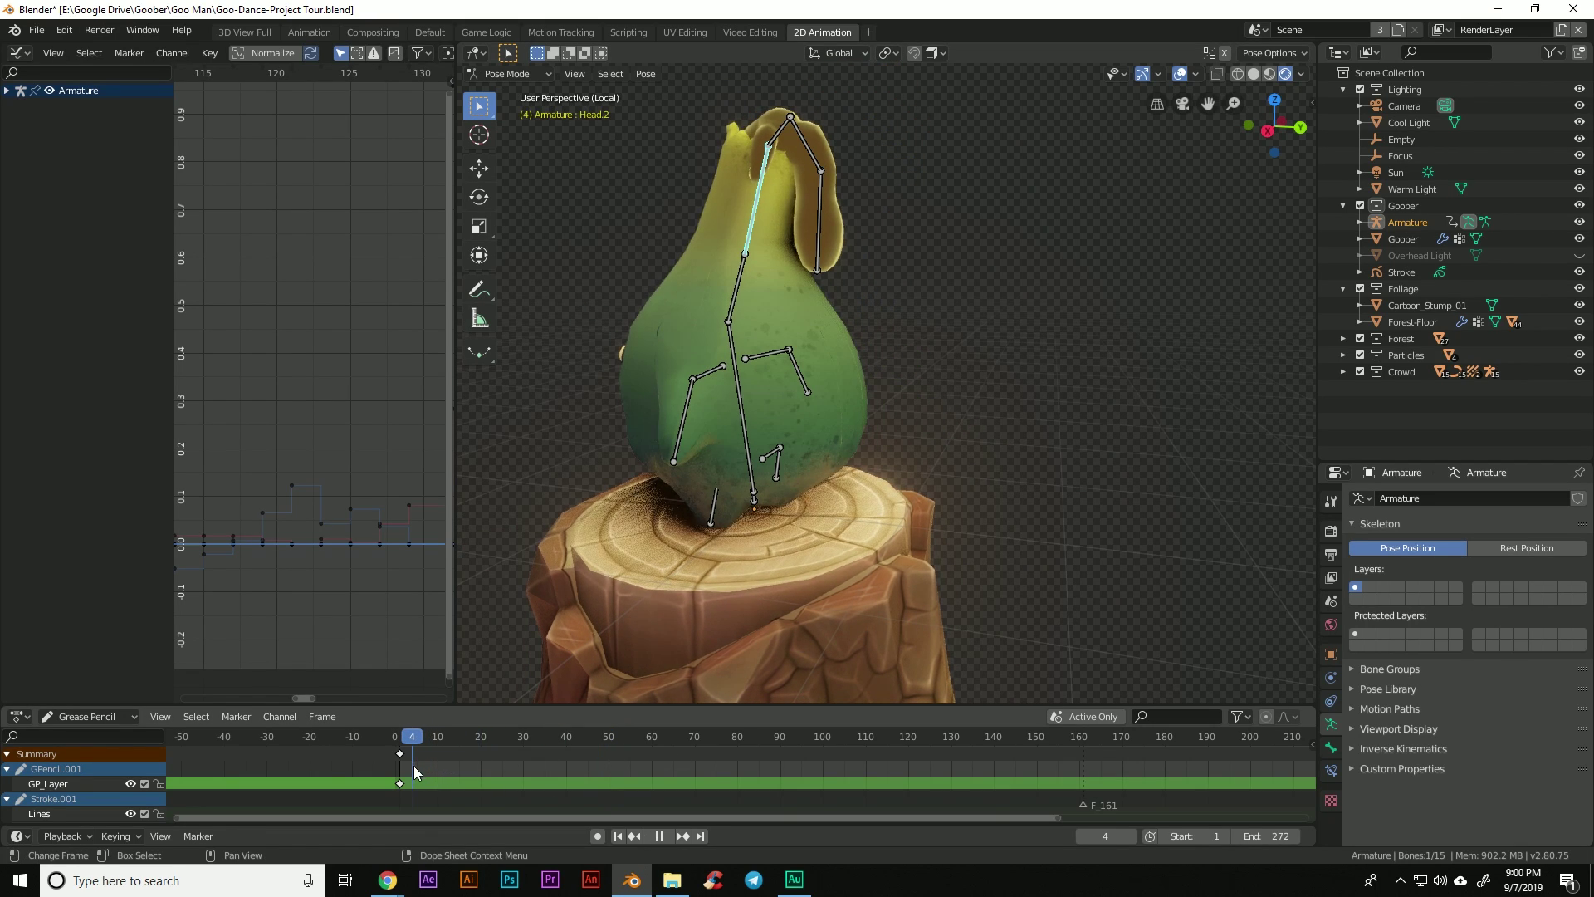
left_click(668, 837)
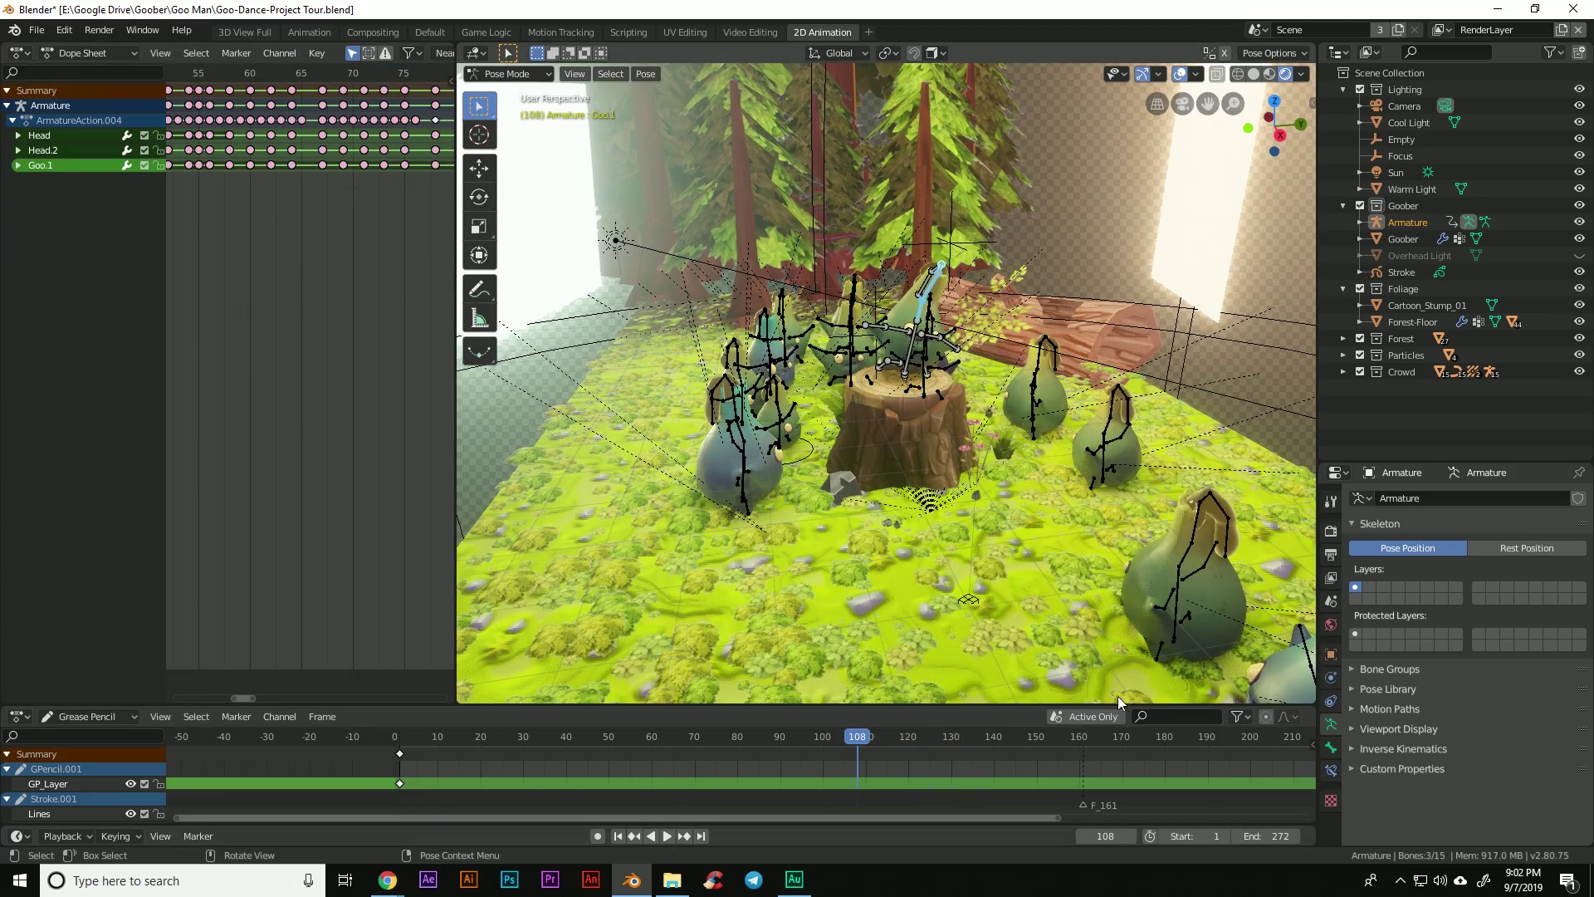
- Select the crowd character Goober.005 and its rig Armature.005, and open the editor-type list
left_click(1162, 557)
middle_click_drag(1163, 556, 890, 535)
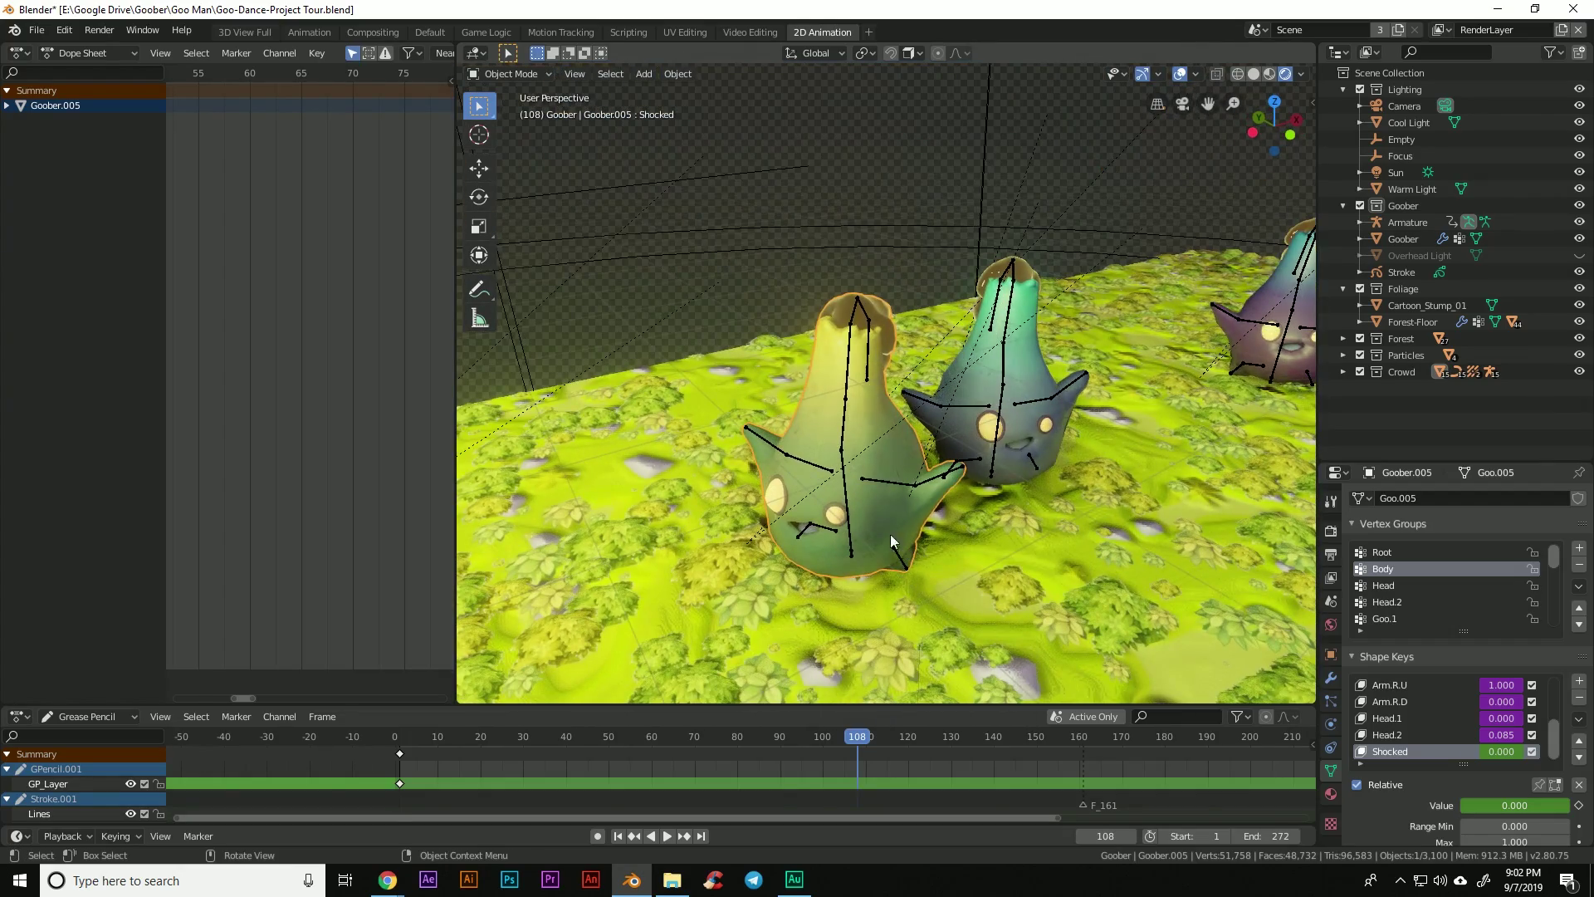
left_click(841, 483)
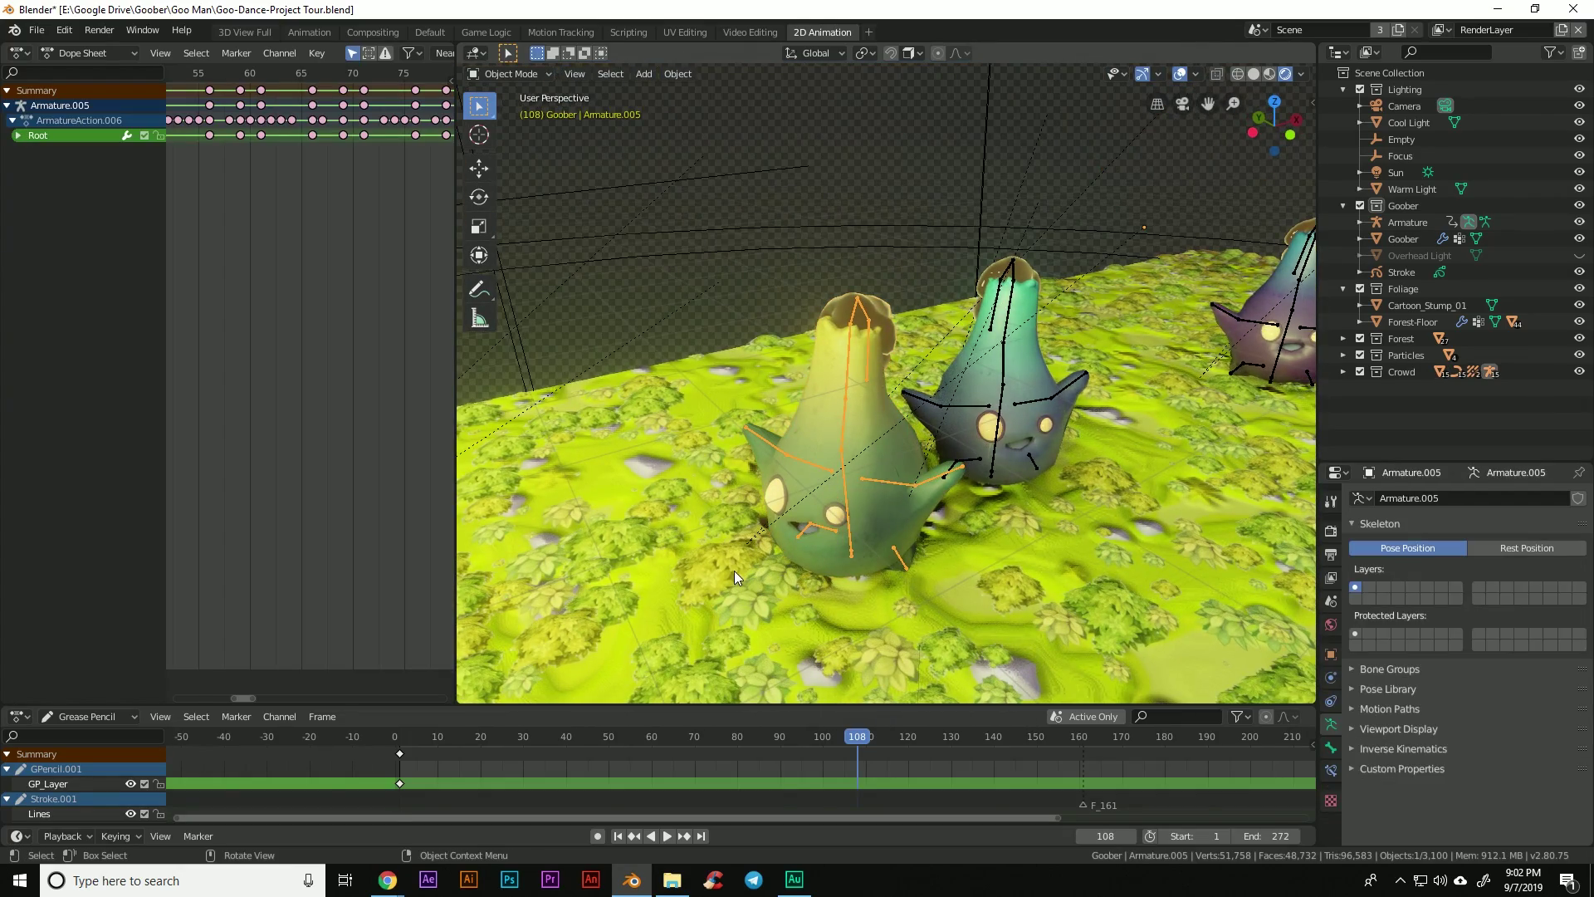
left_click(23, 55)
- Orbit to a level view, briefly play the animation, and scrub to frame 143
middle_click_drag(917, 497, 919, 640)
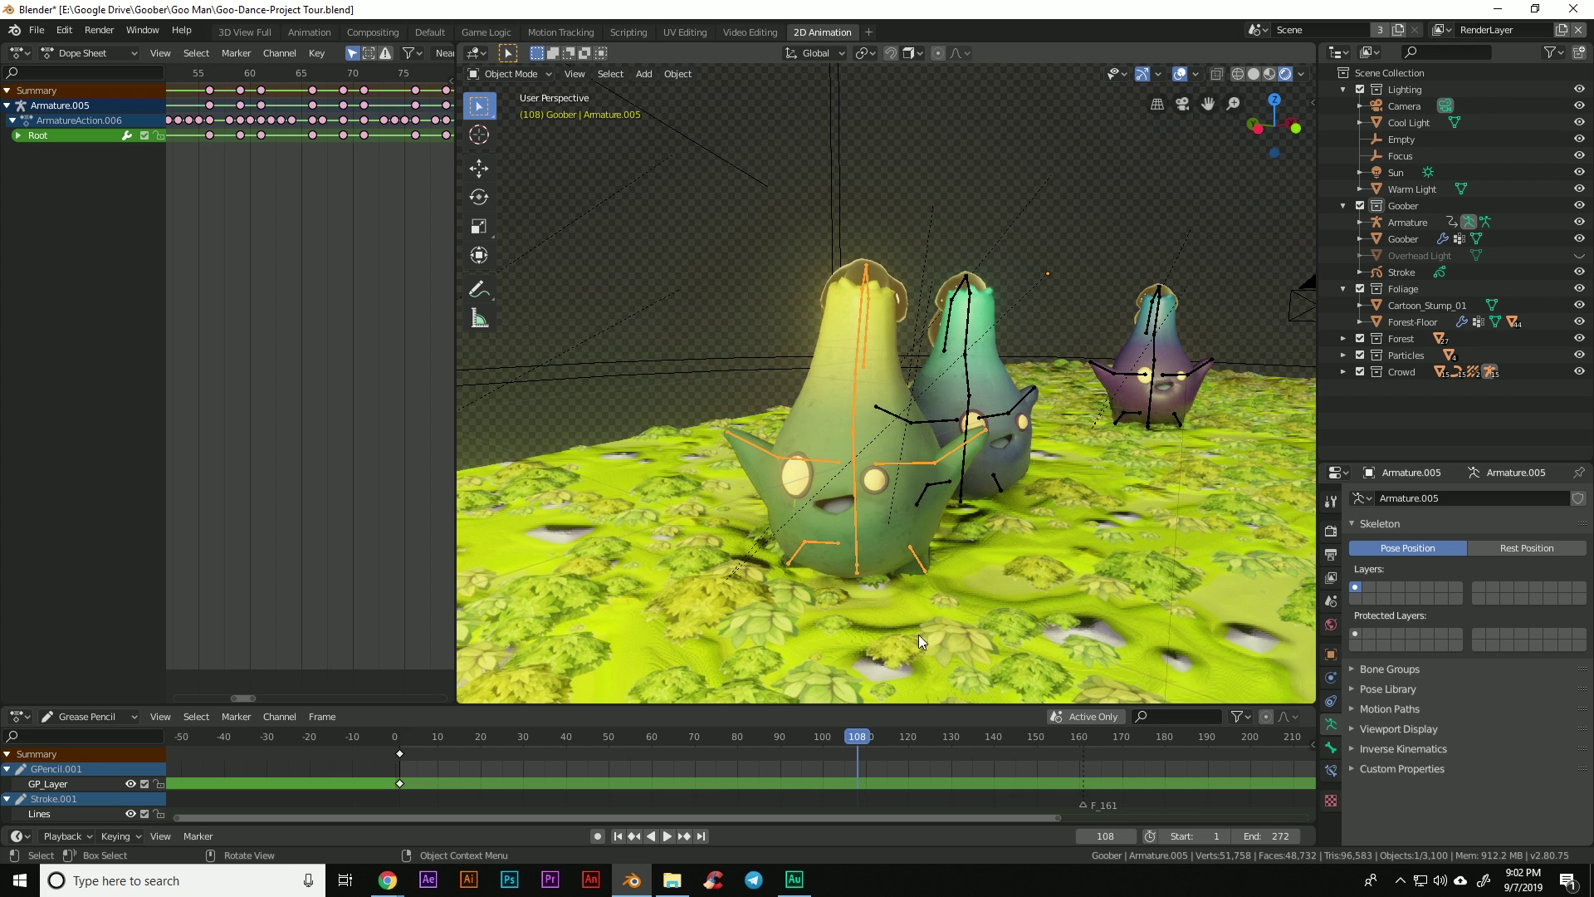
key("space")
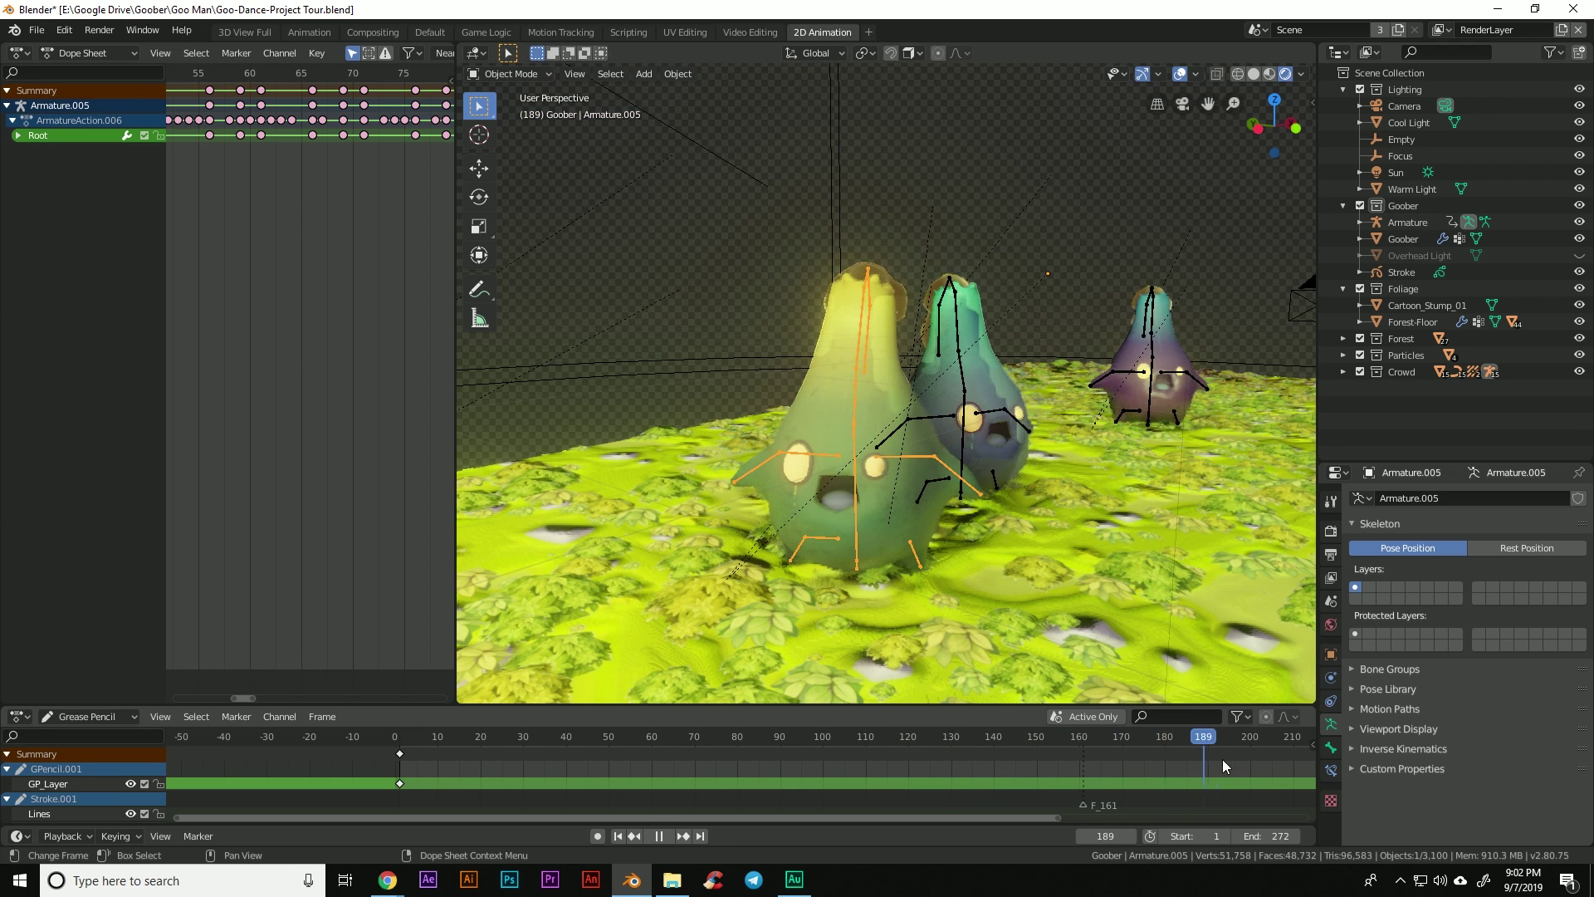
key("space")
left_click_drag(1133, 736, 1006, 739)
scroll(245, 276, "down", 5)
scroll(262, 285, "down", 5)
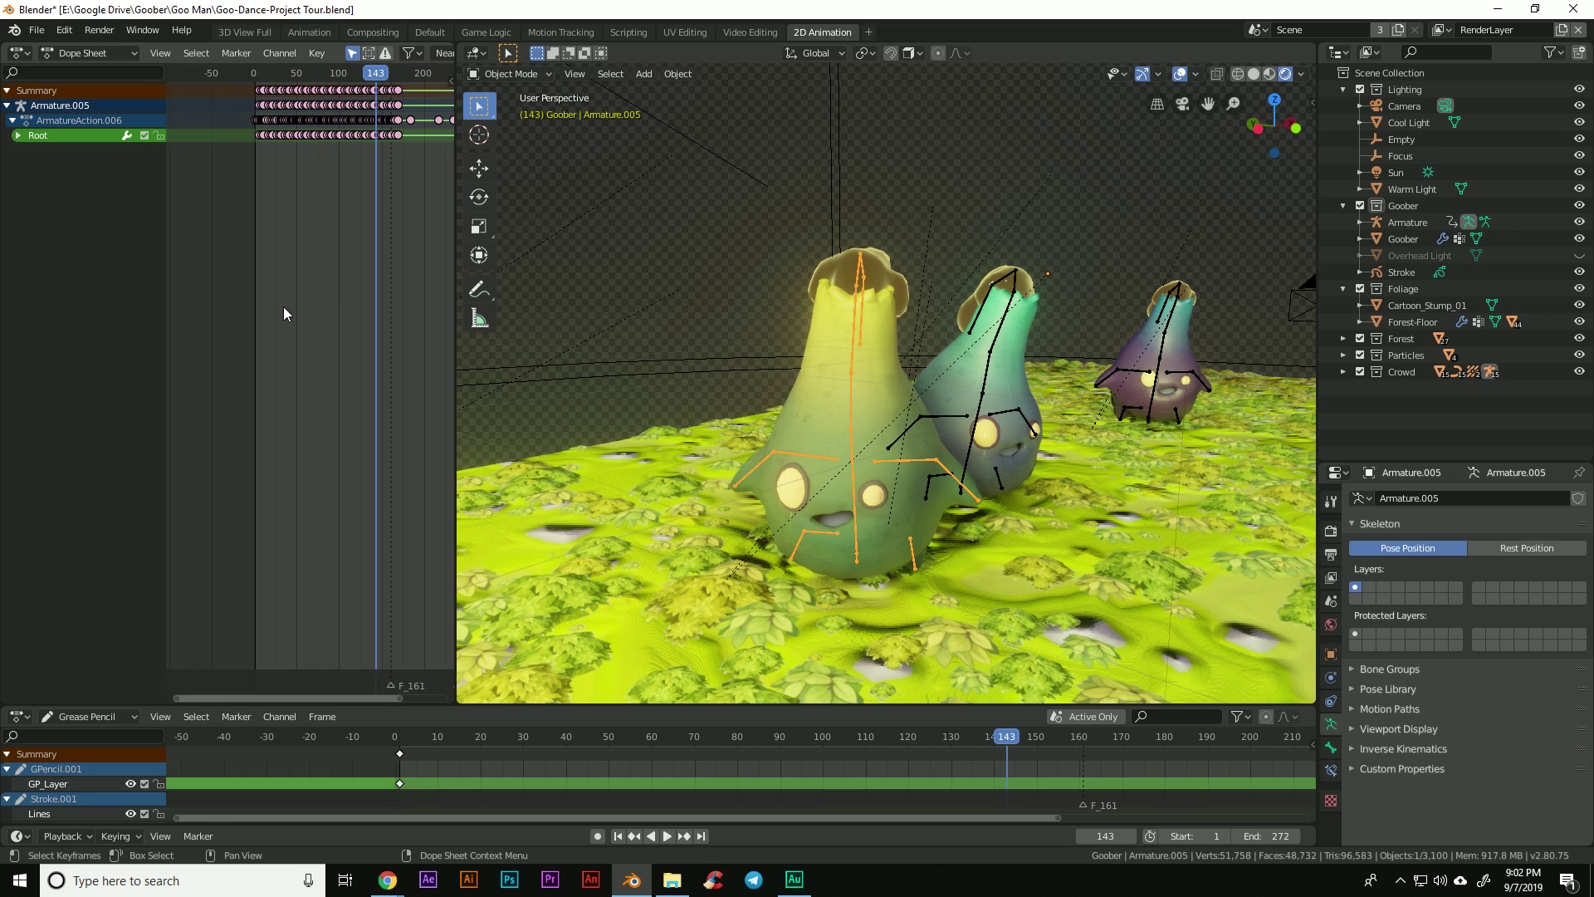
- Turn the left area into a Graph Editor and frame all of Armature.005's curves
left_click(18, 52)
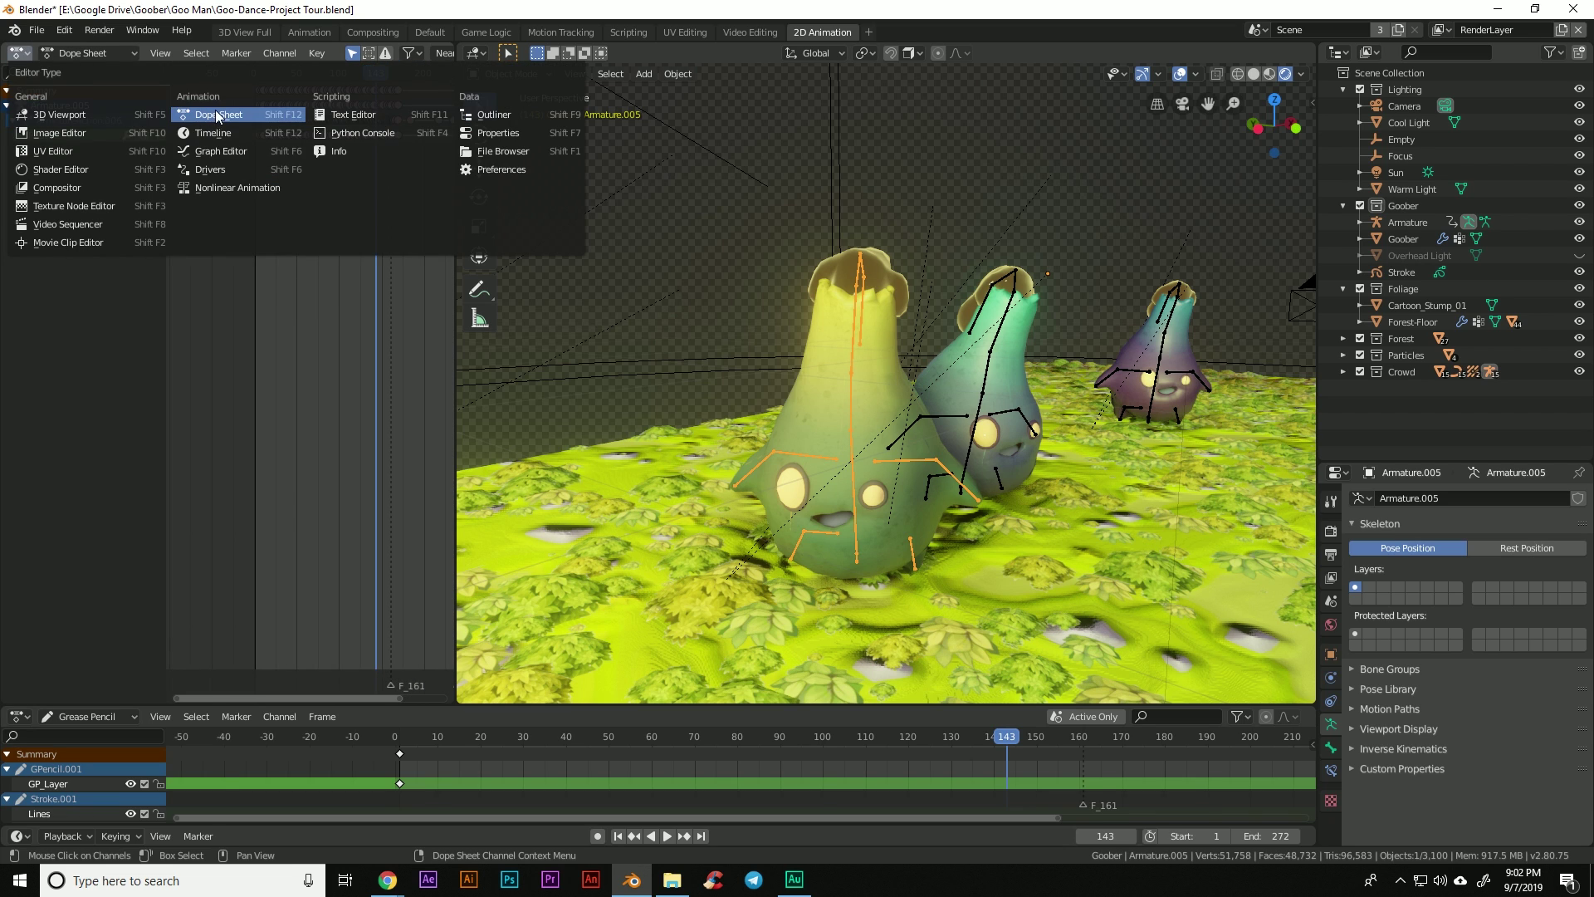
left_click(219, 152)
middle_click_drag(285, 269, 317, 244)
scroll(401, 316, "down", 5)
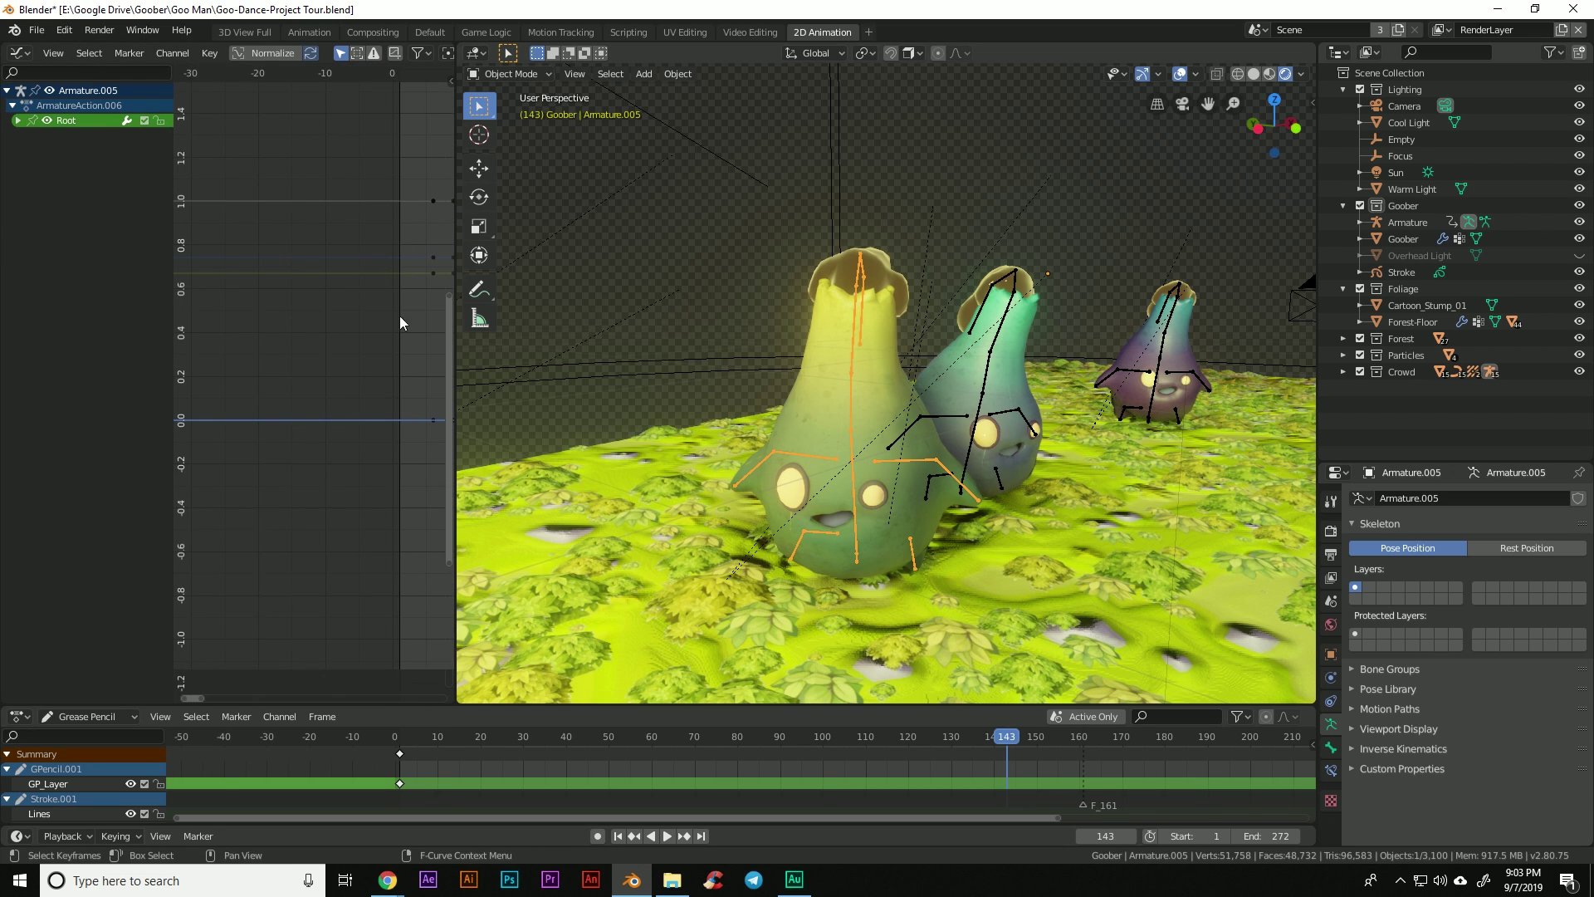
key("a")
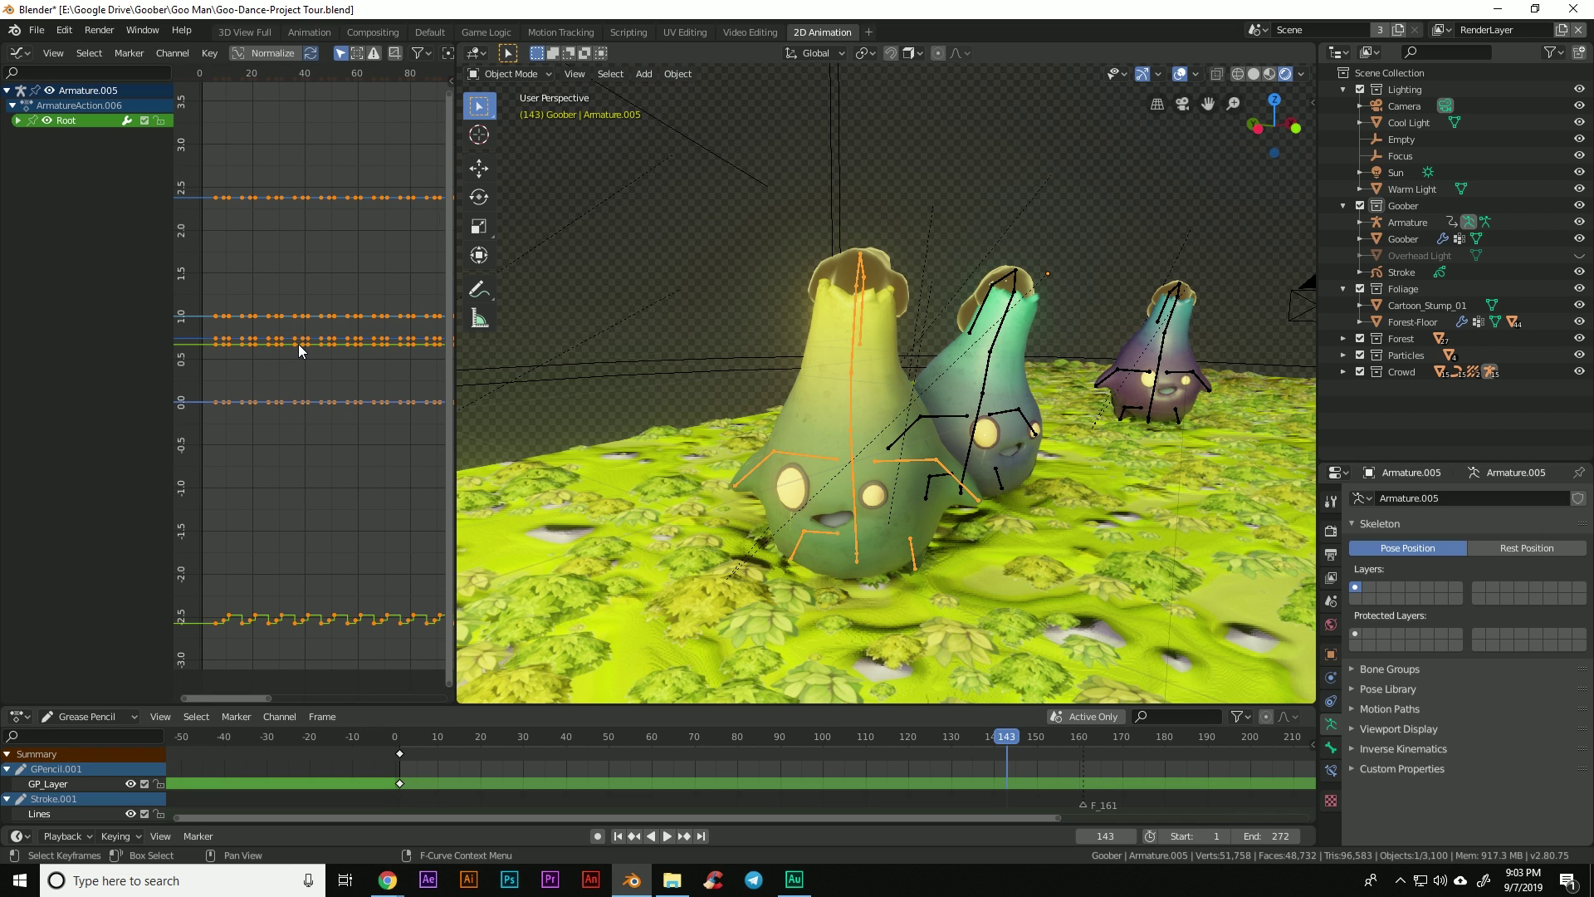
key("Home")
key("alt+a")
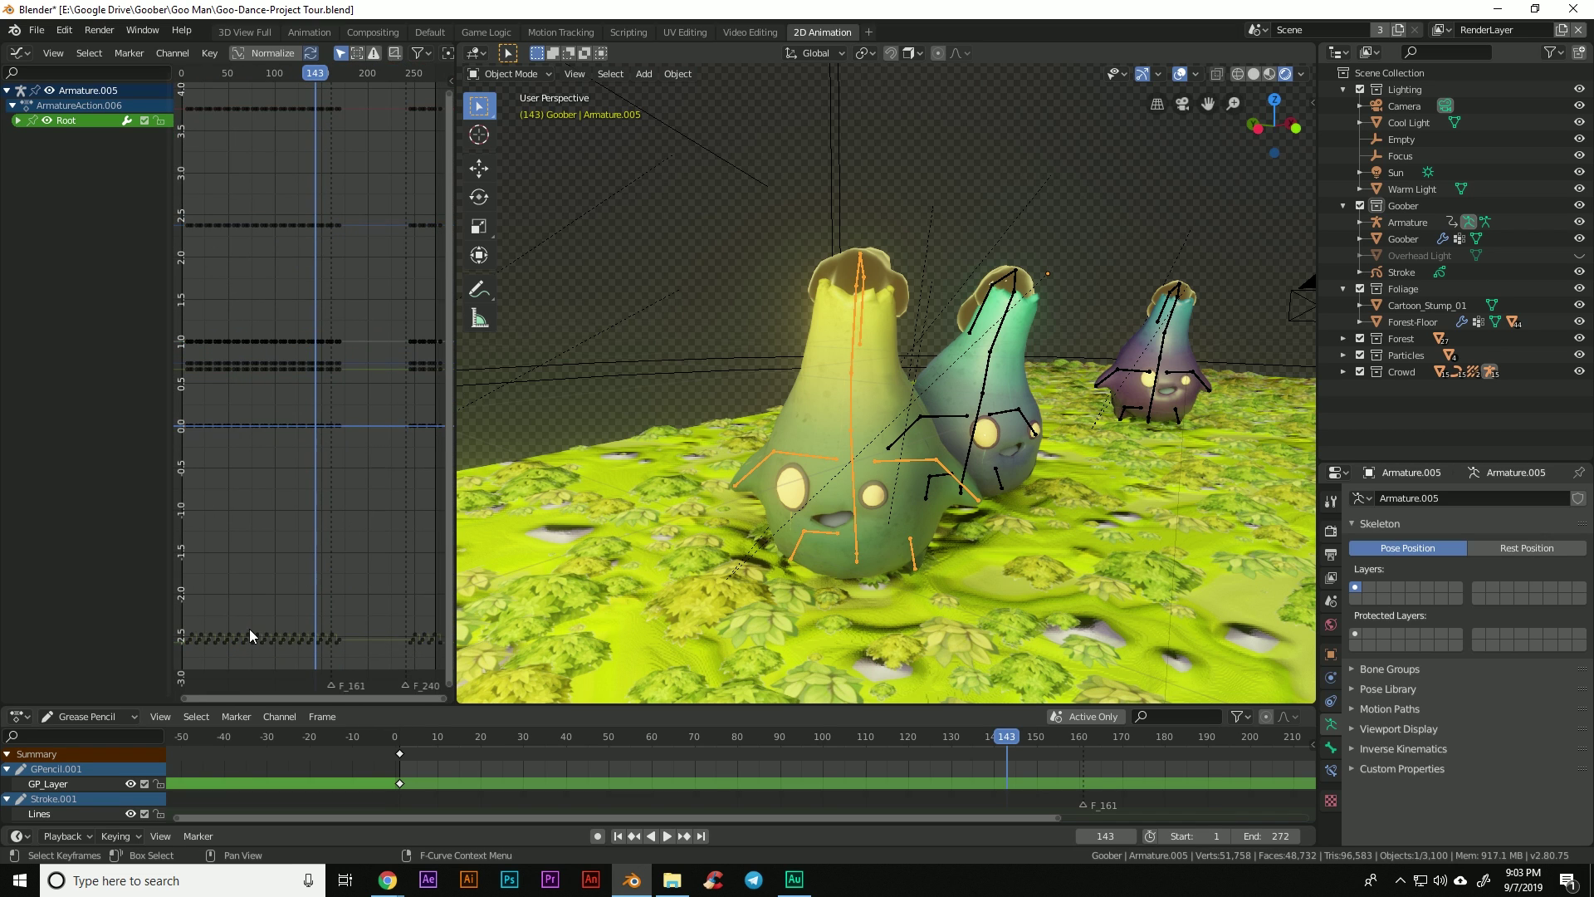
- Inspect the curves near -2.5, preview playback, and expand the Root channel's curves
middle_click_drag(249, 629, 241, 465, "ctrl")
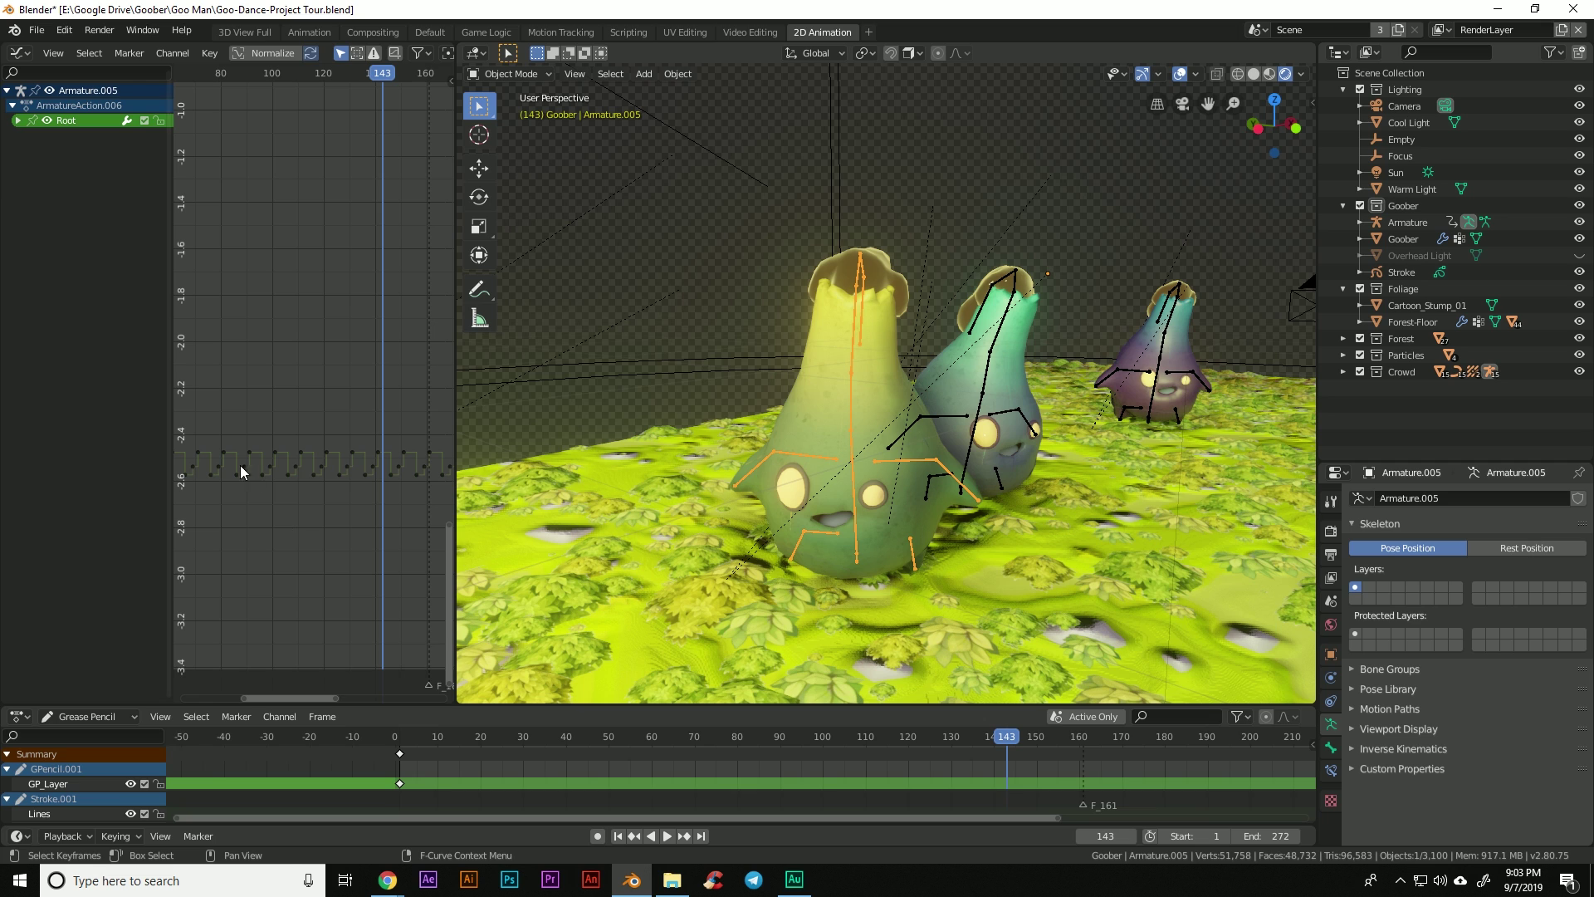
middle_click_drag(417, 490, 246, 468)
left_click(317, 475)
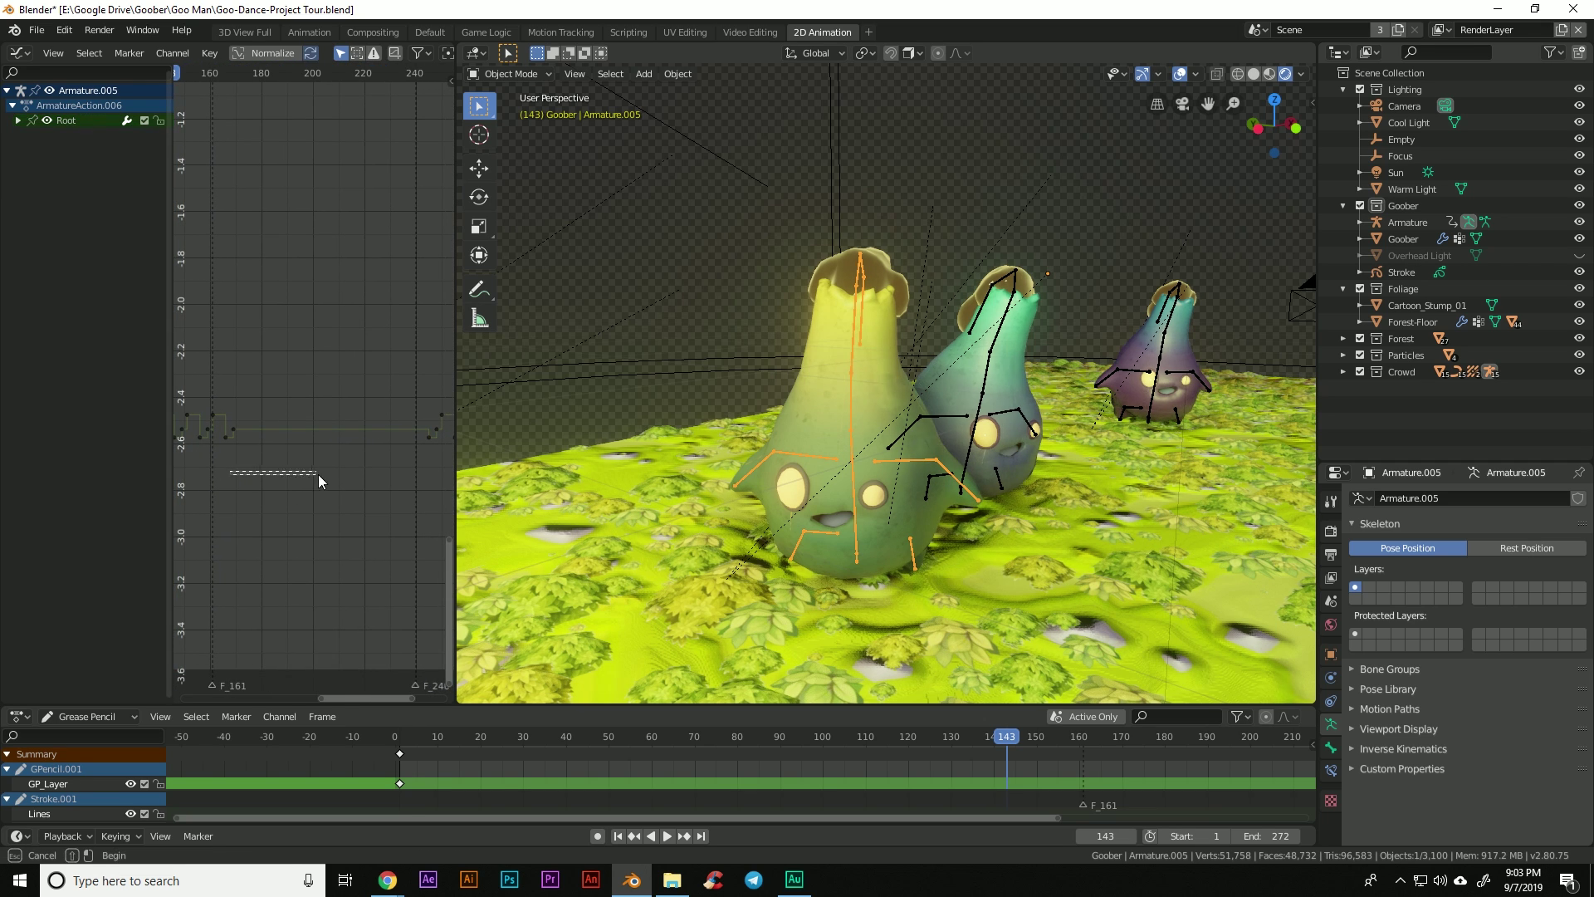
key("space")
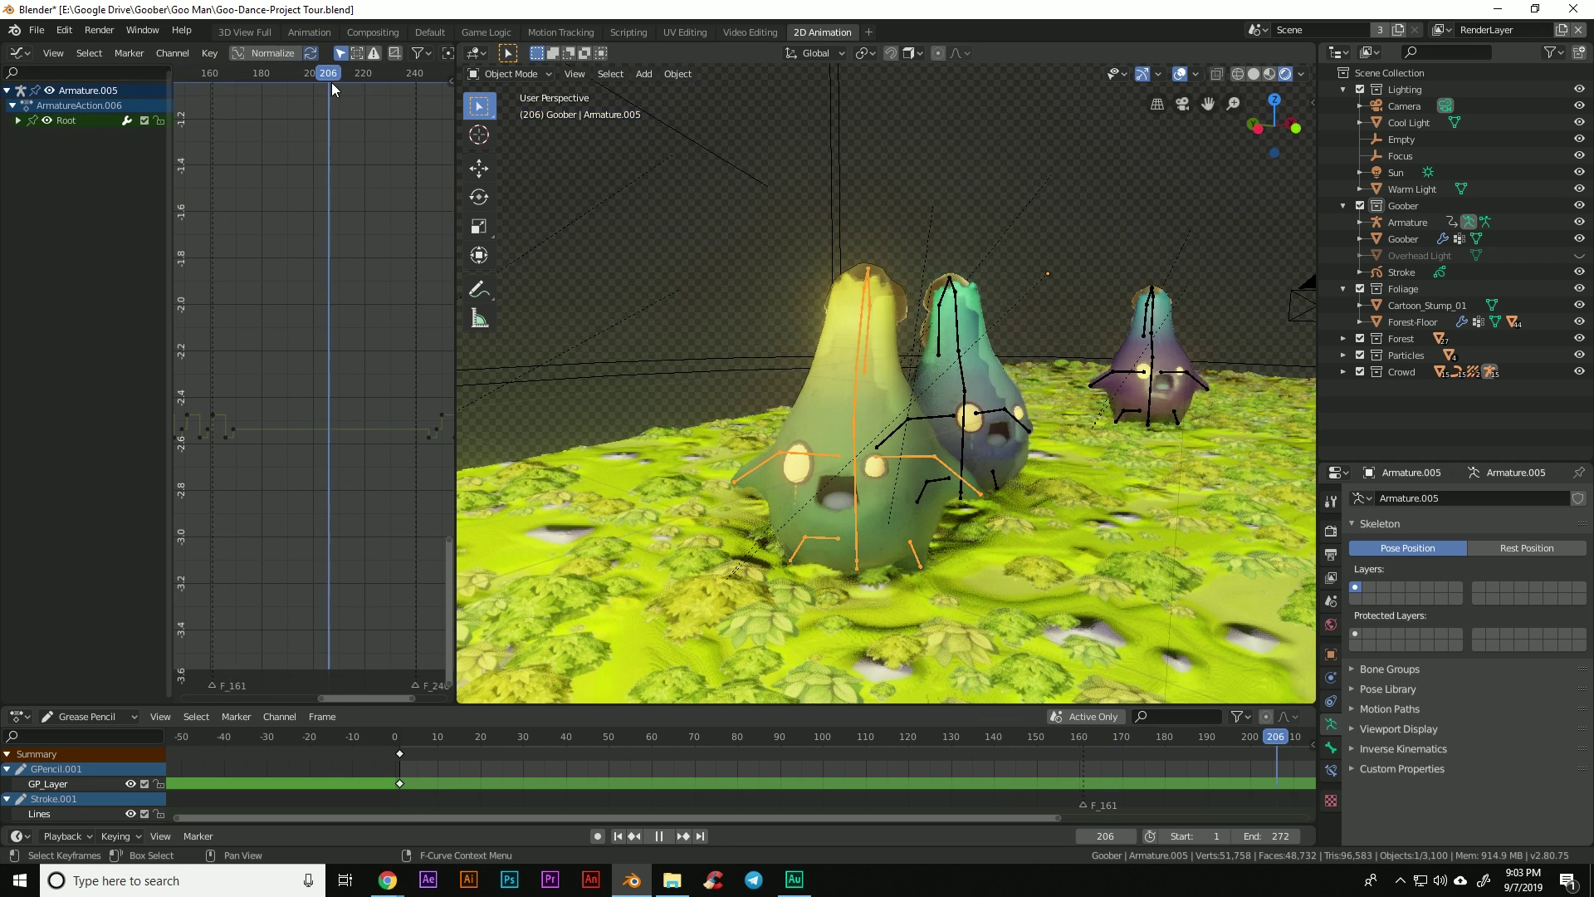
key("Escape")
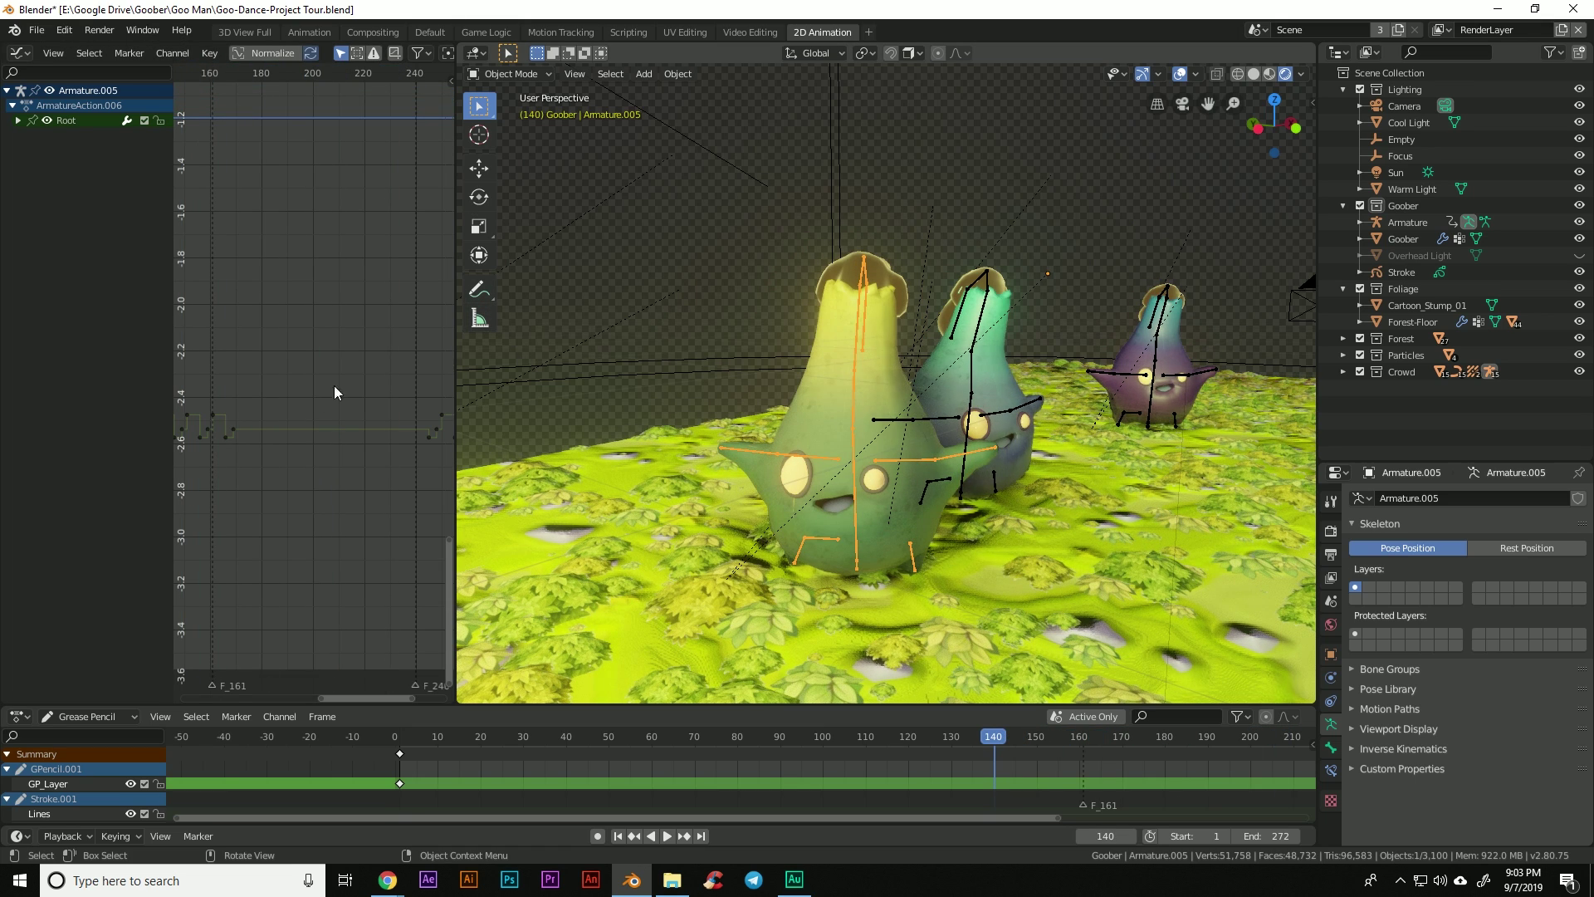
middle_click_drag(303, 413, 283, 486)
key("Home")
left_click(18, 120)
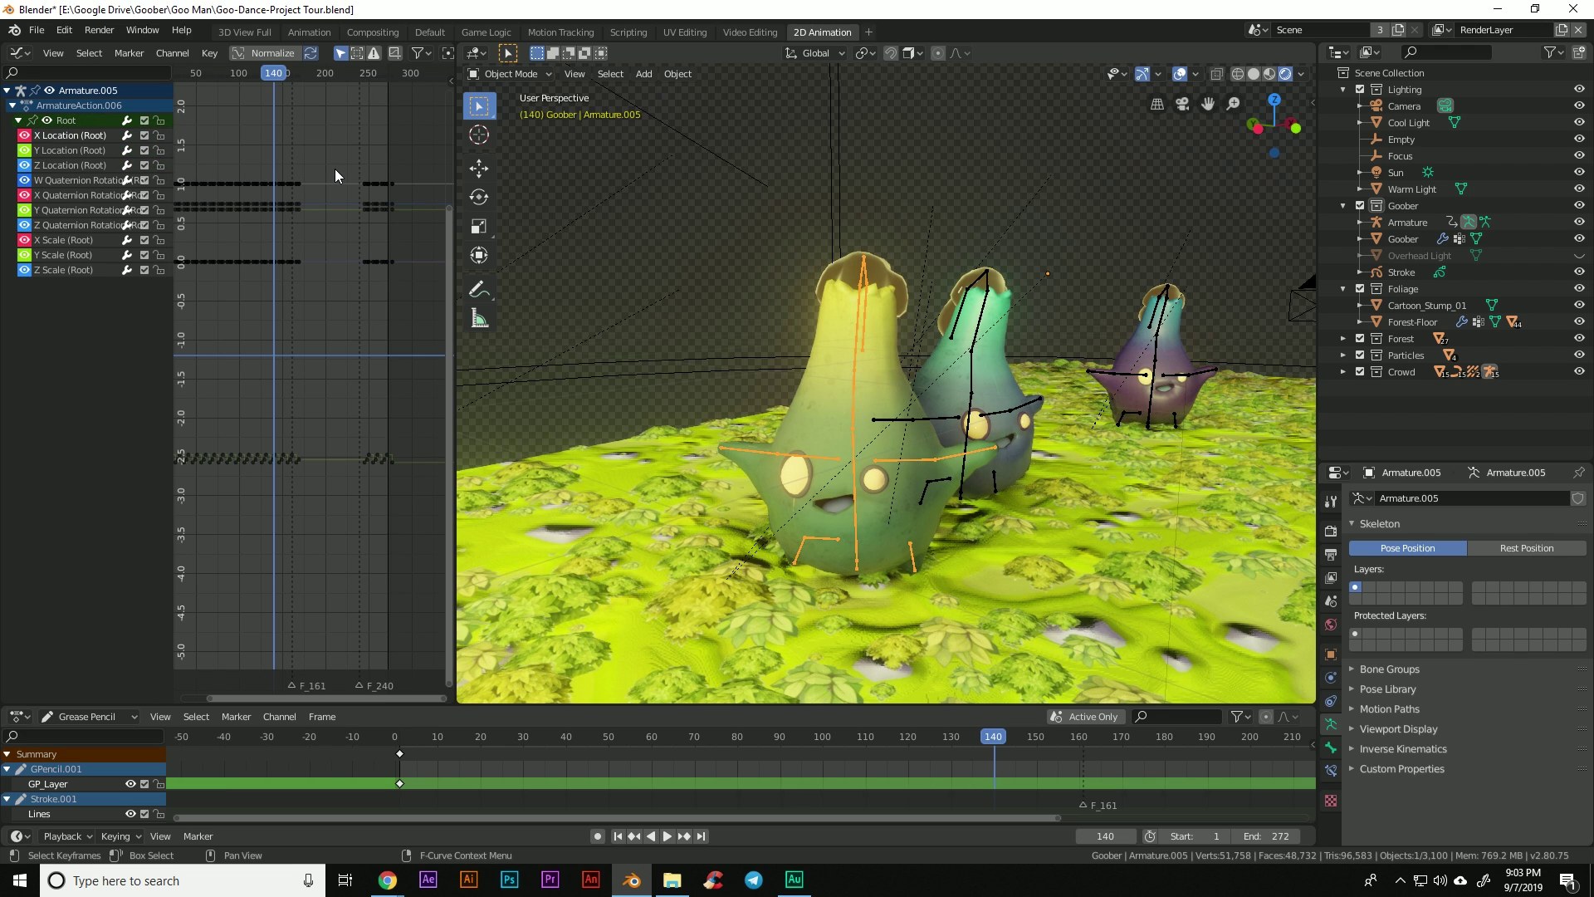
- Show the Graph Editor's curve Modifiers panel, then select the Goober mesh and display its material
key("n")
left_click(444, 148)
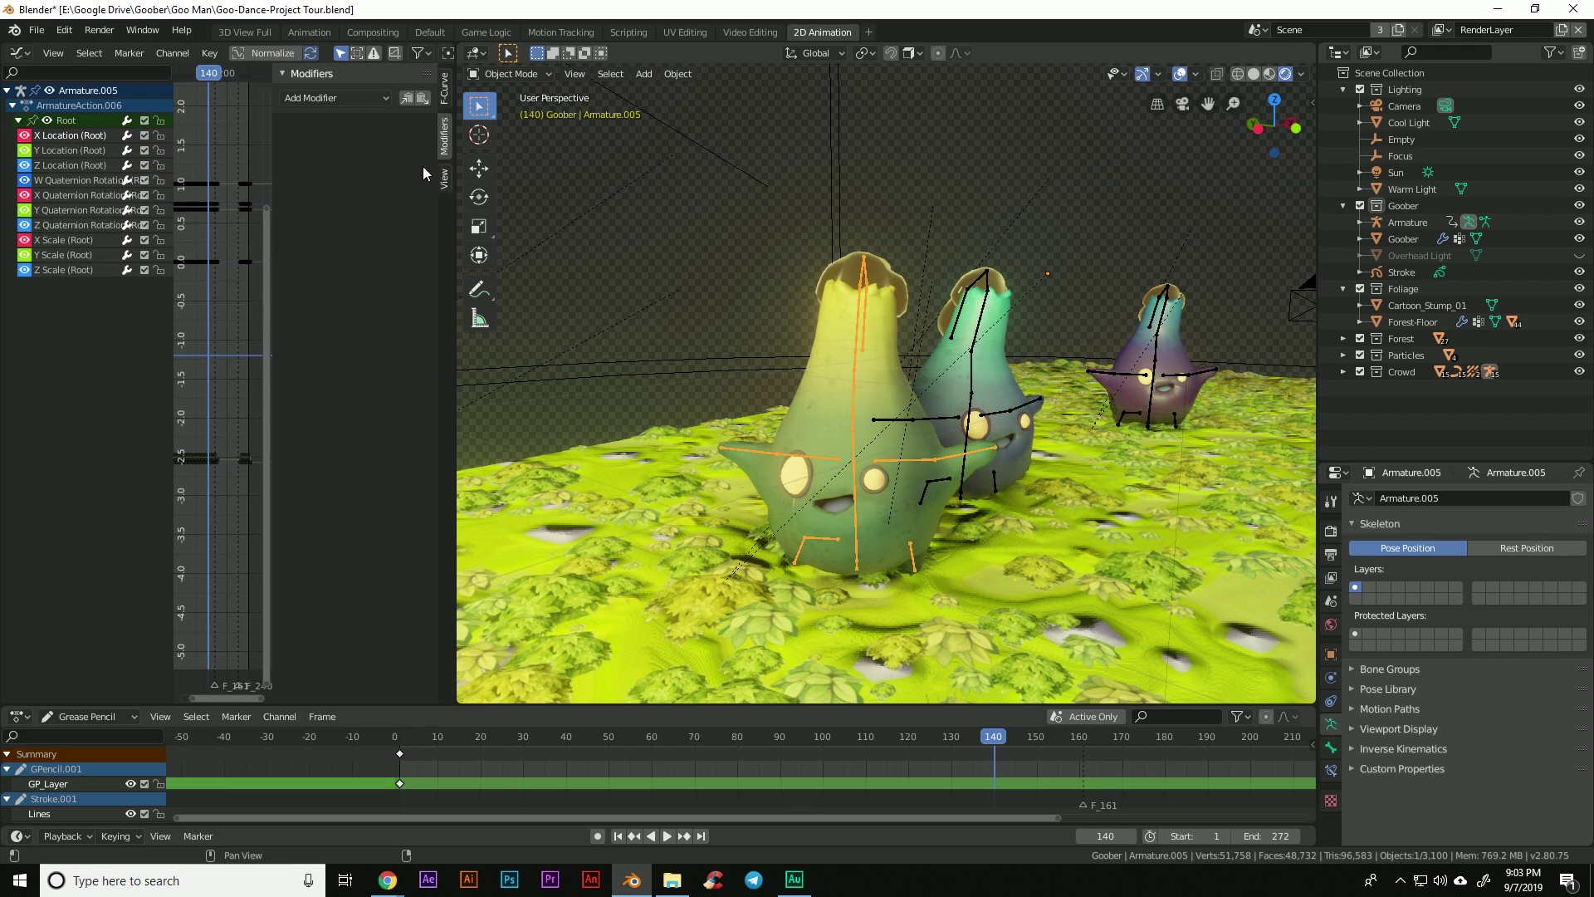
left_click(332, 99)
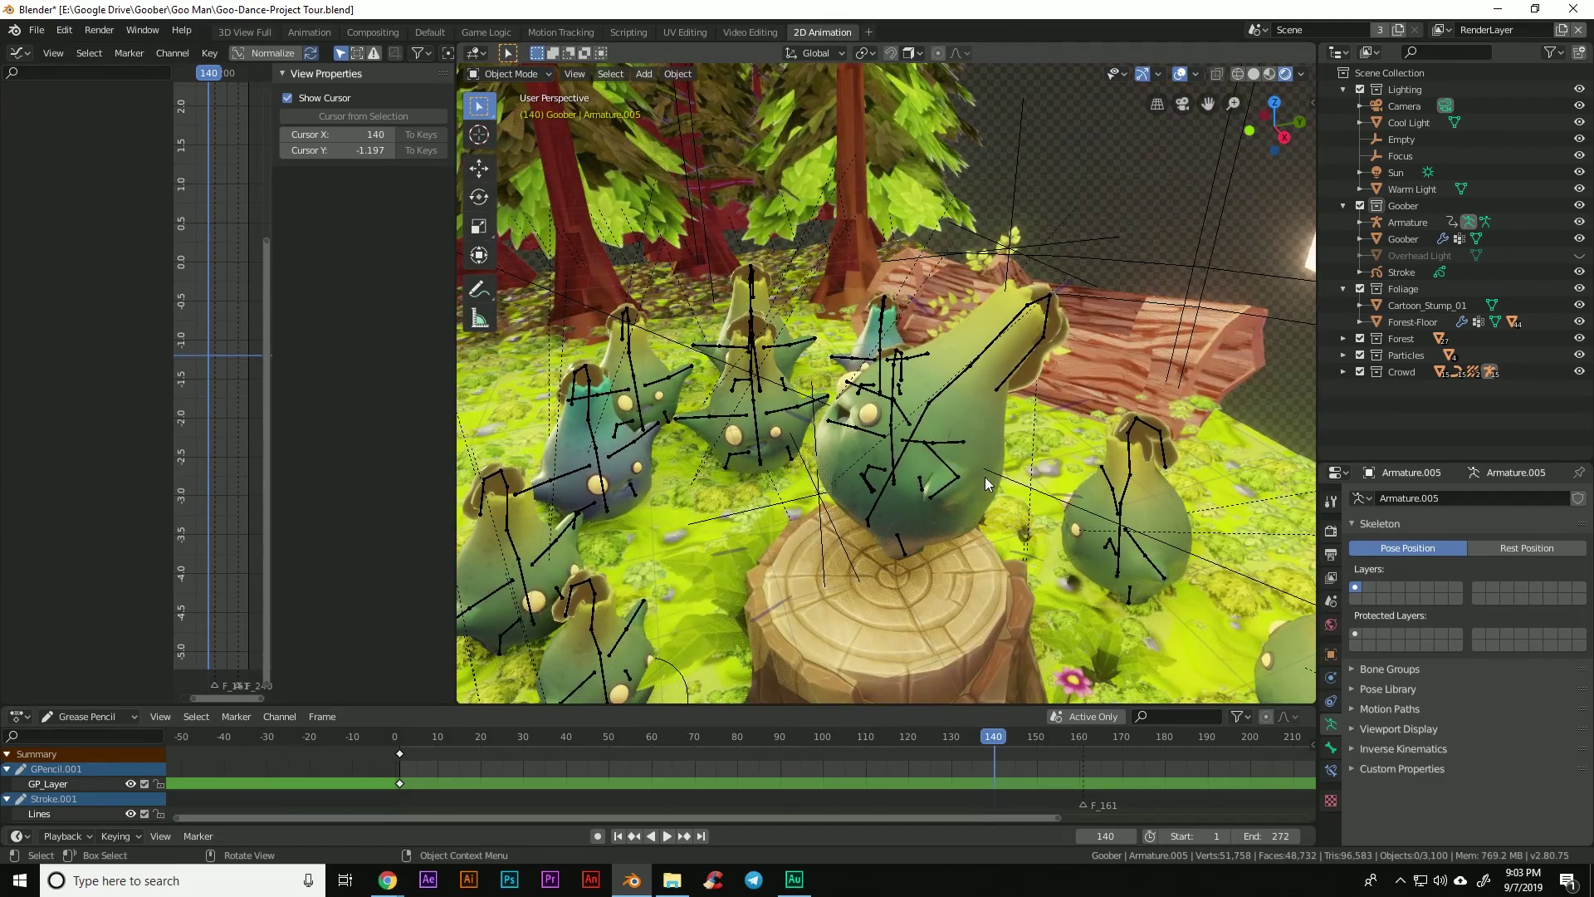
left_click(984, 416)
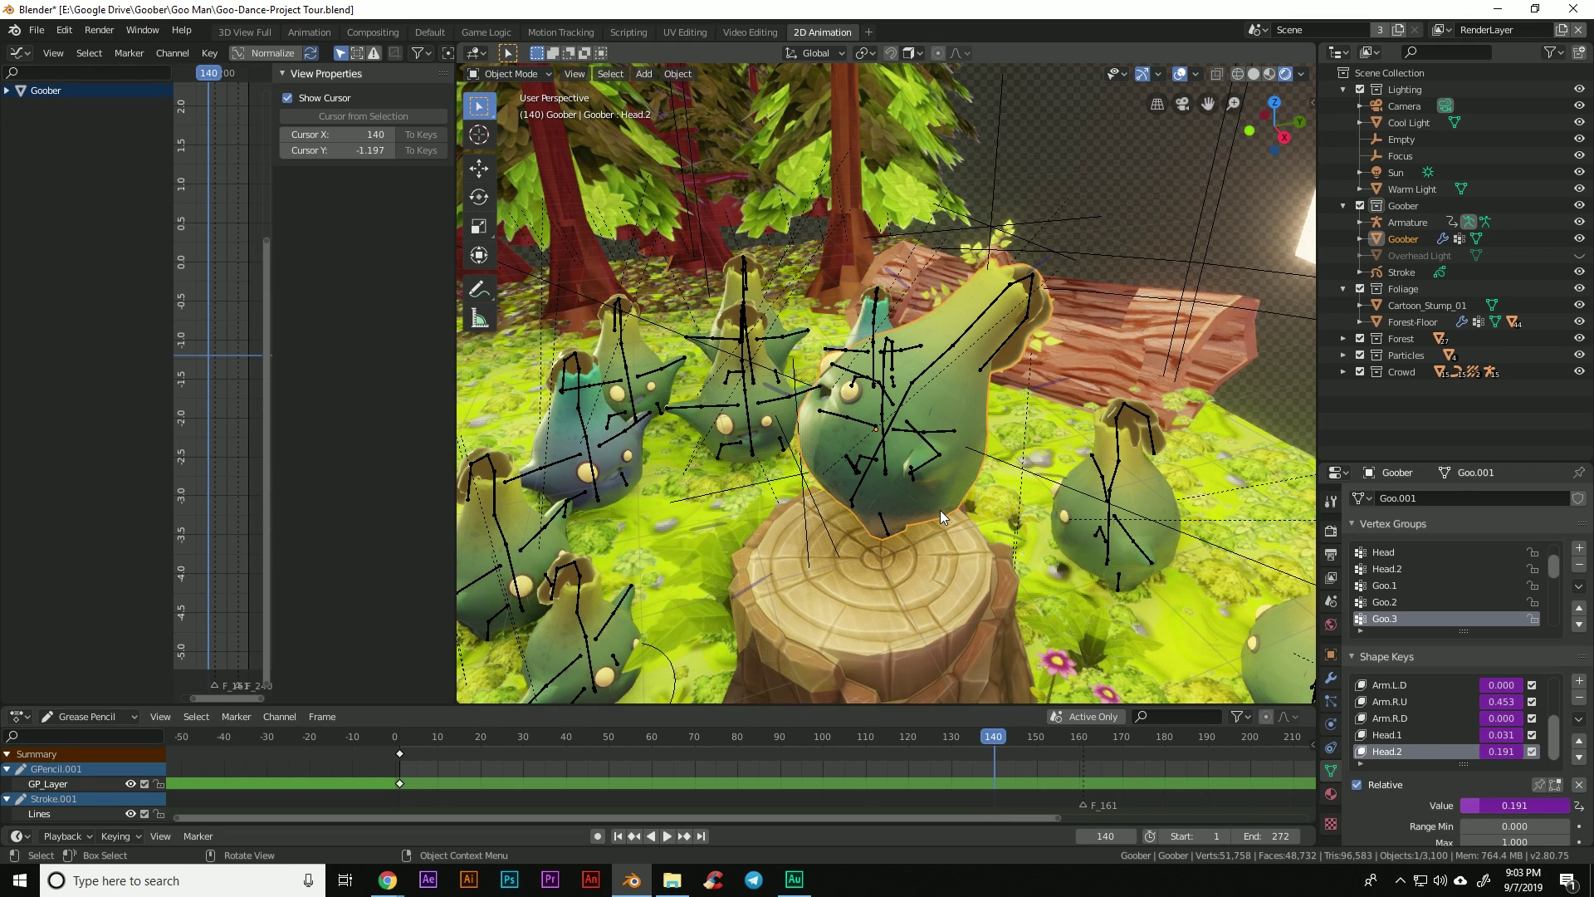
left_click(1331, 793)
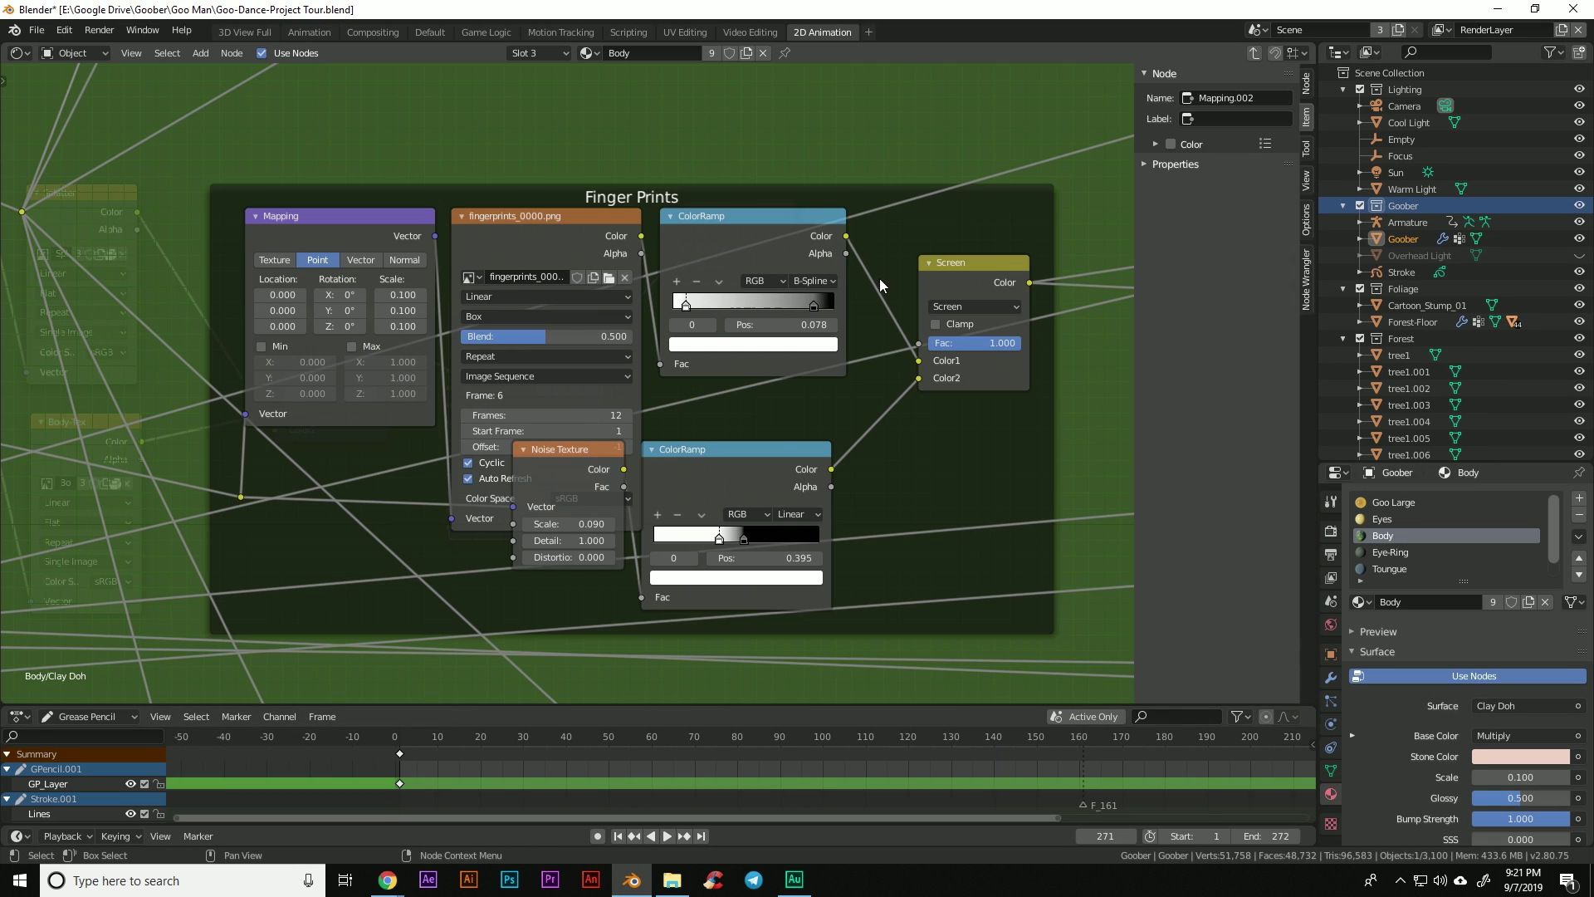
- Spread out the Noise Texture, fingerprint image, ColorRamp and Screen nodes, and expand the Screen node
left_click_drag(575, 453, 518, 537)
left_click_drag(568, 212, 567, 184)
left_click(936, 264)
left_click_drag(937, 264, 952, 260)
left_click_drag(769, 214, 832, 208)
left_click(948, 262)
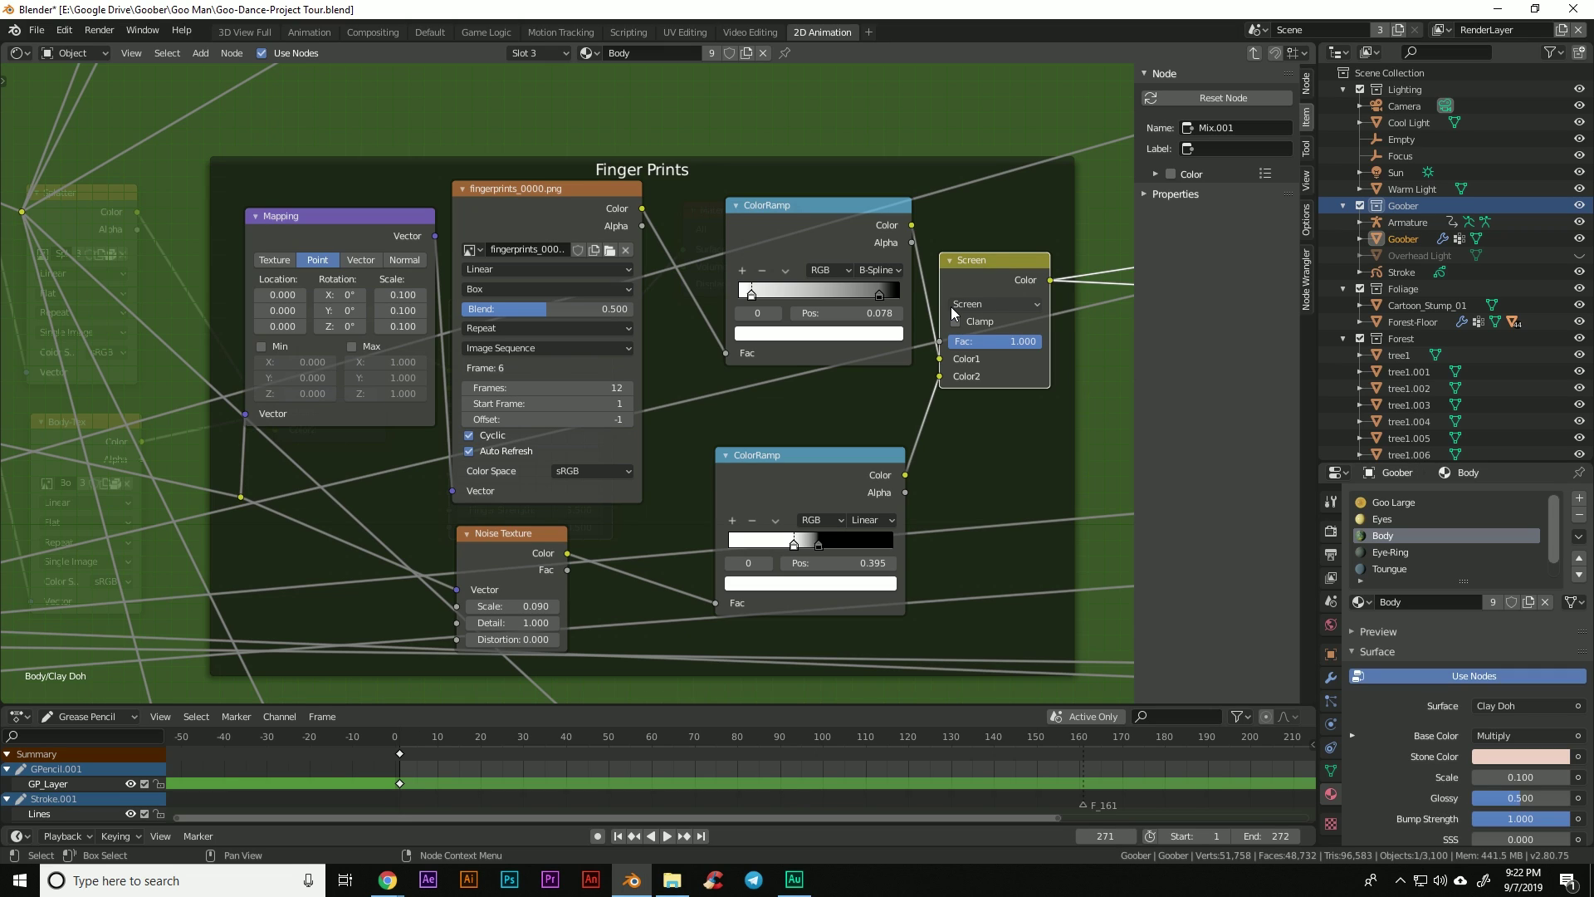
- Scroll the node editor view down
scroll(498, 525, "down", 2, "shift")
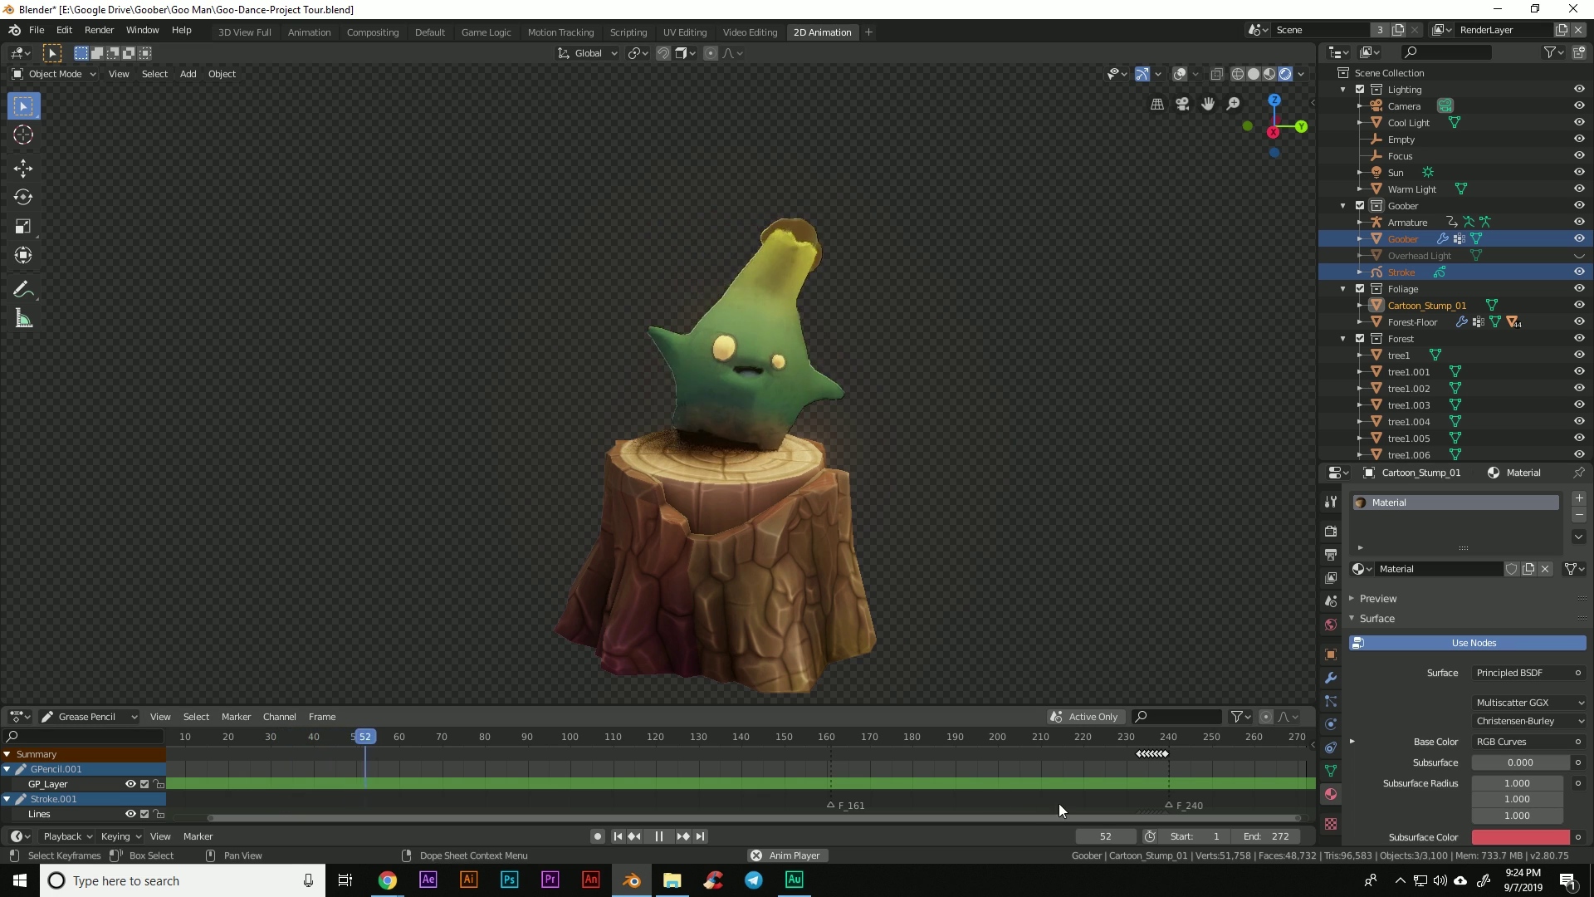
- Scrub and play the dance, stopping at frame 237 with Goober leaping above the stump
left_click(998, 745)
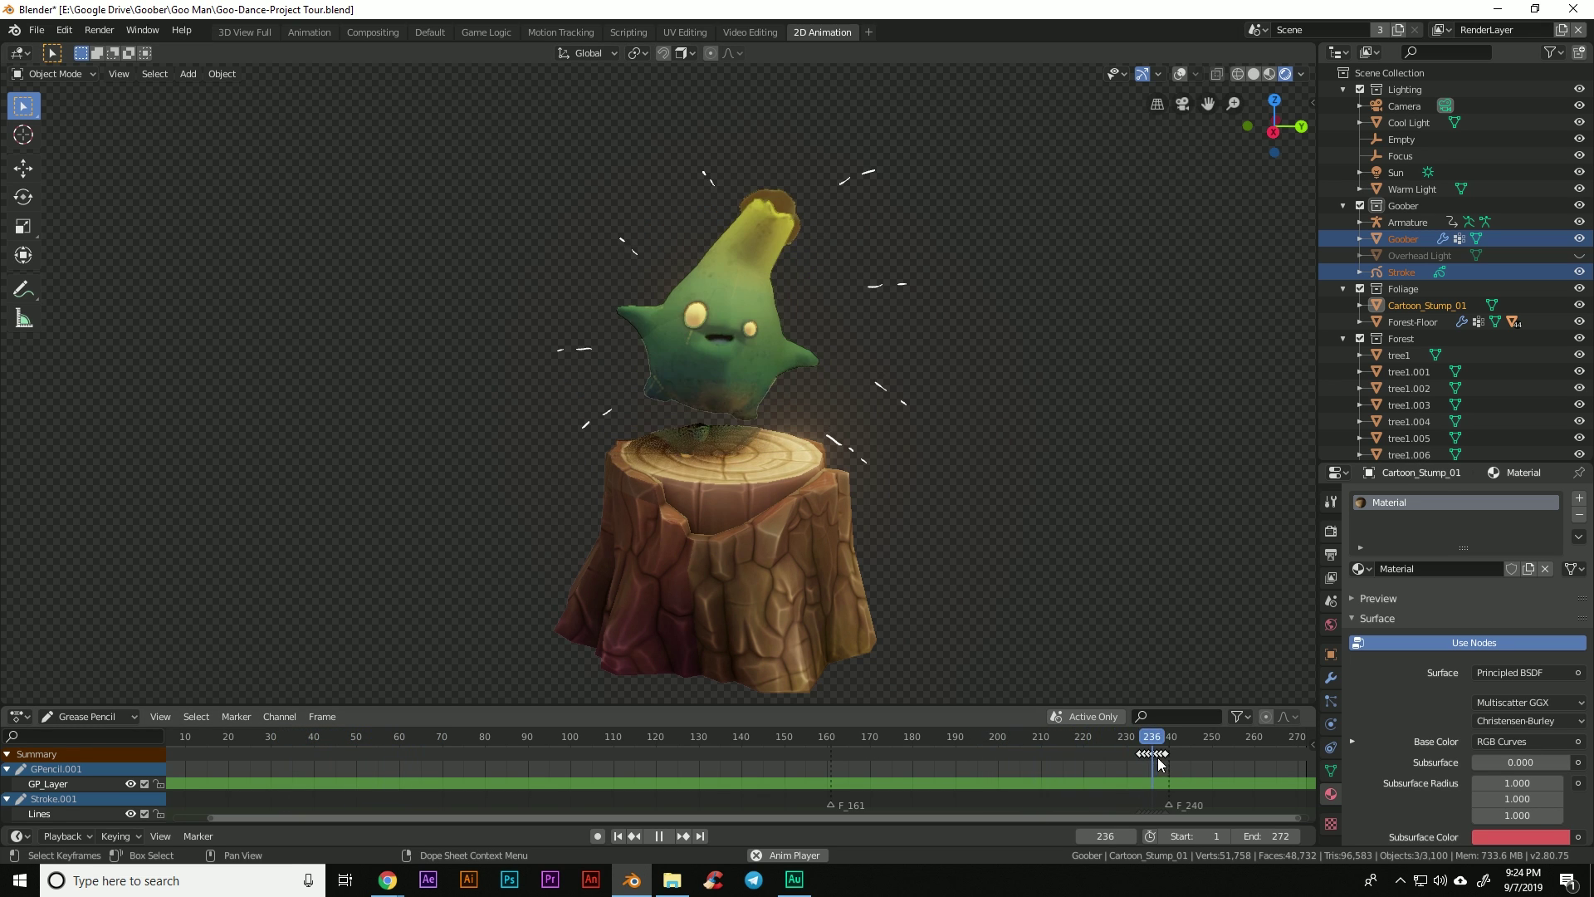
left_click_drag(1143, 764, 992, 761)
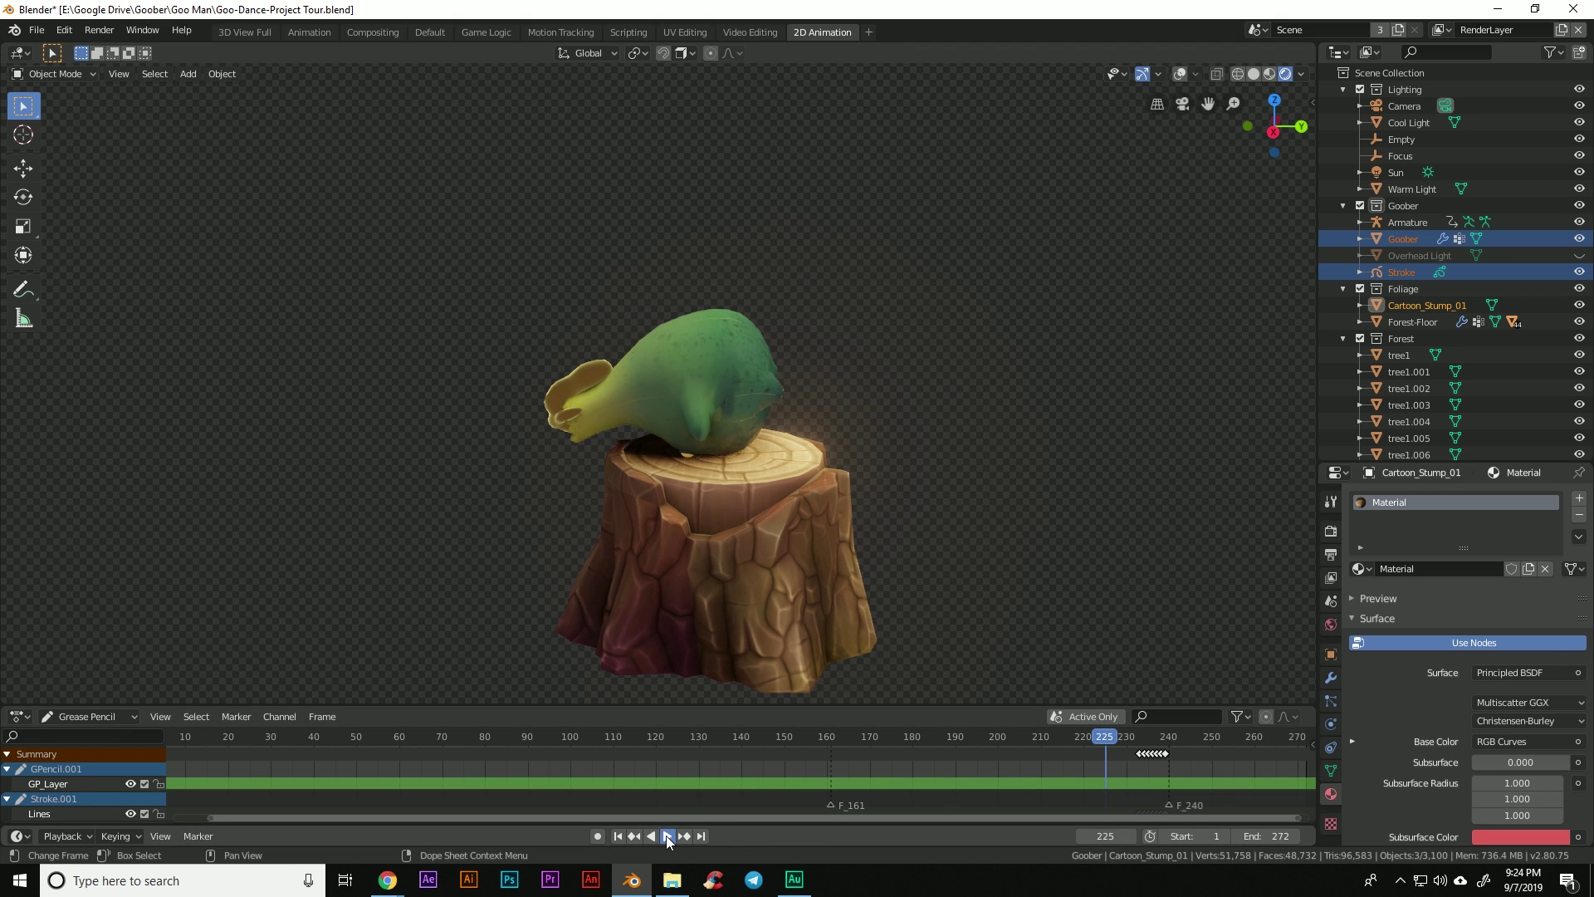
left_click(661, 834)
key("space")
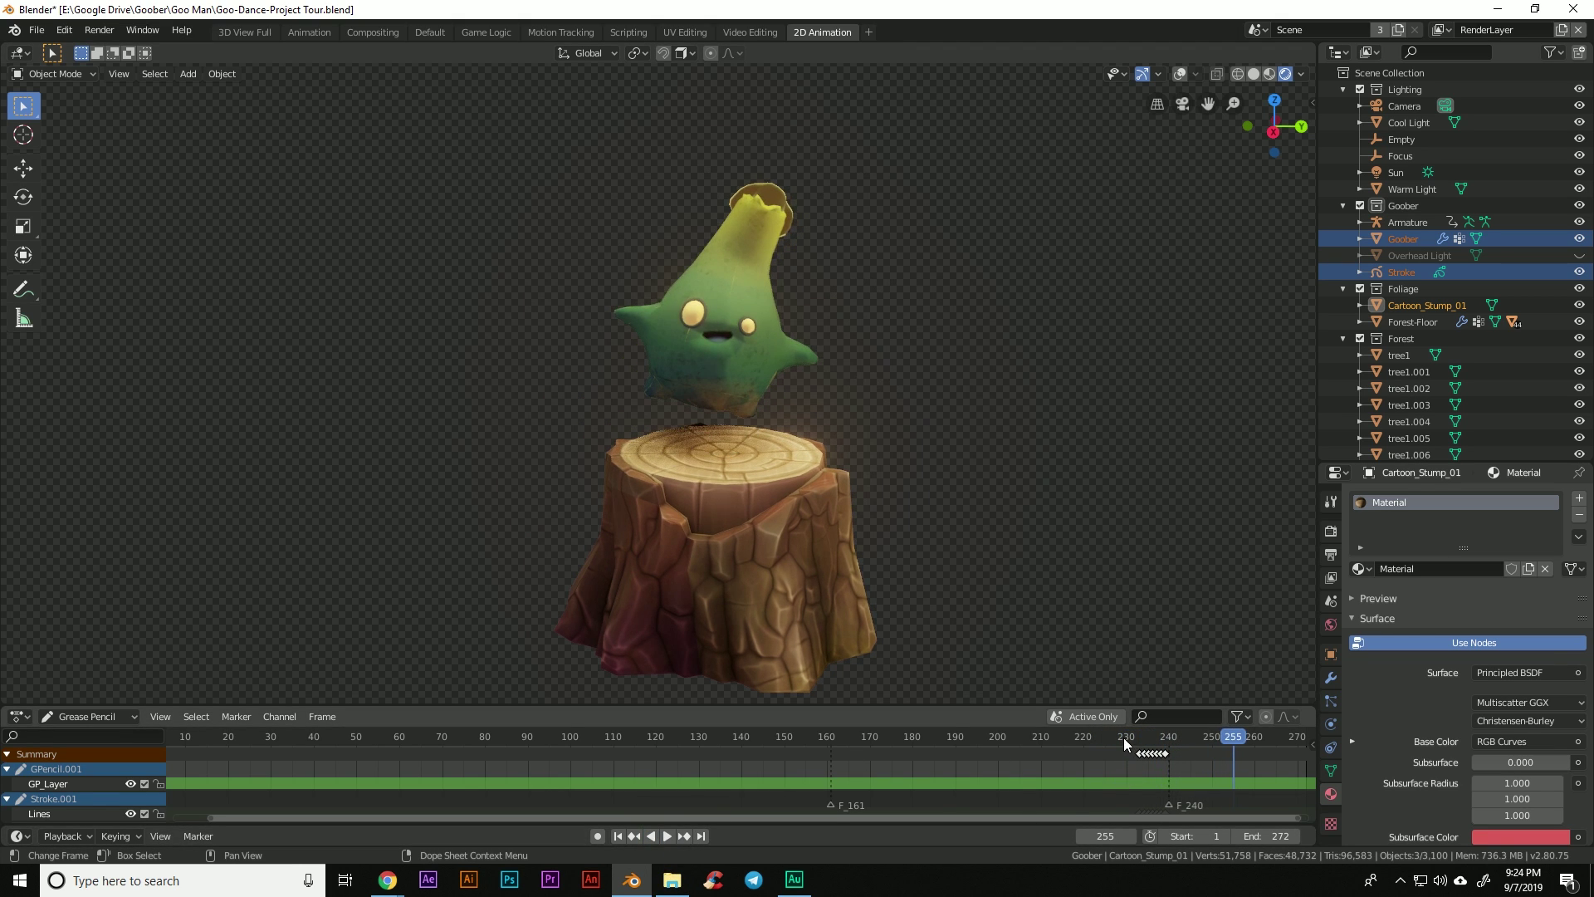
key("space")
left_click(1131, 740)
mouse_move(1142, 744)
left_mouse_down()
mouse_move(1169, 746)
mouse_move(1156, 750)
left_mouse_up()
key("space")
- Select the Stroke object and step through the leap from frame 233 to 239, orbiting the stump
left_click(1401, 272)
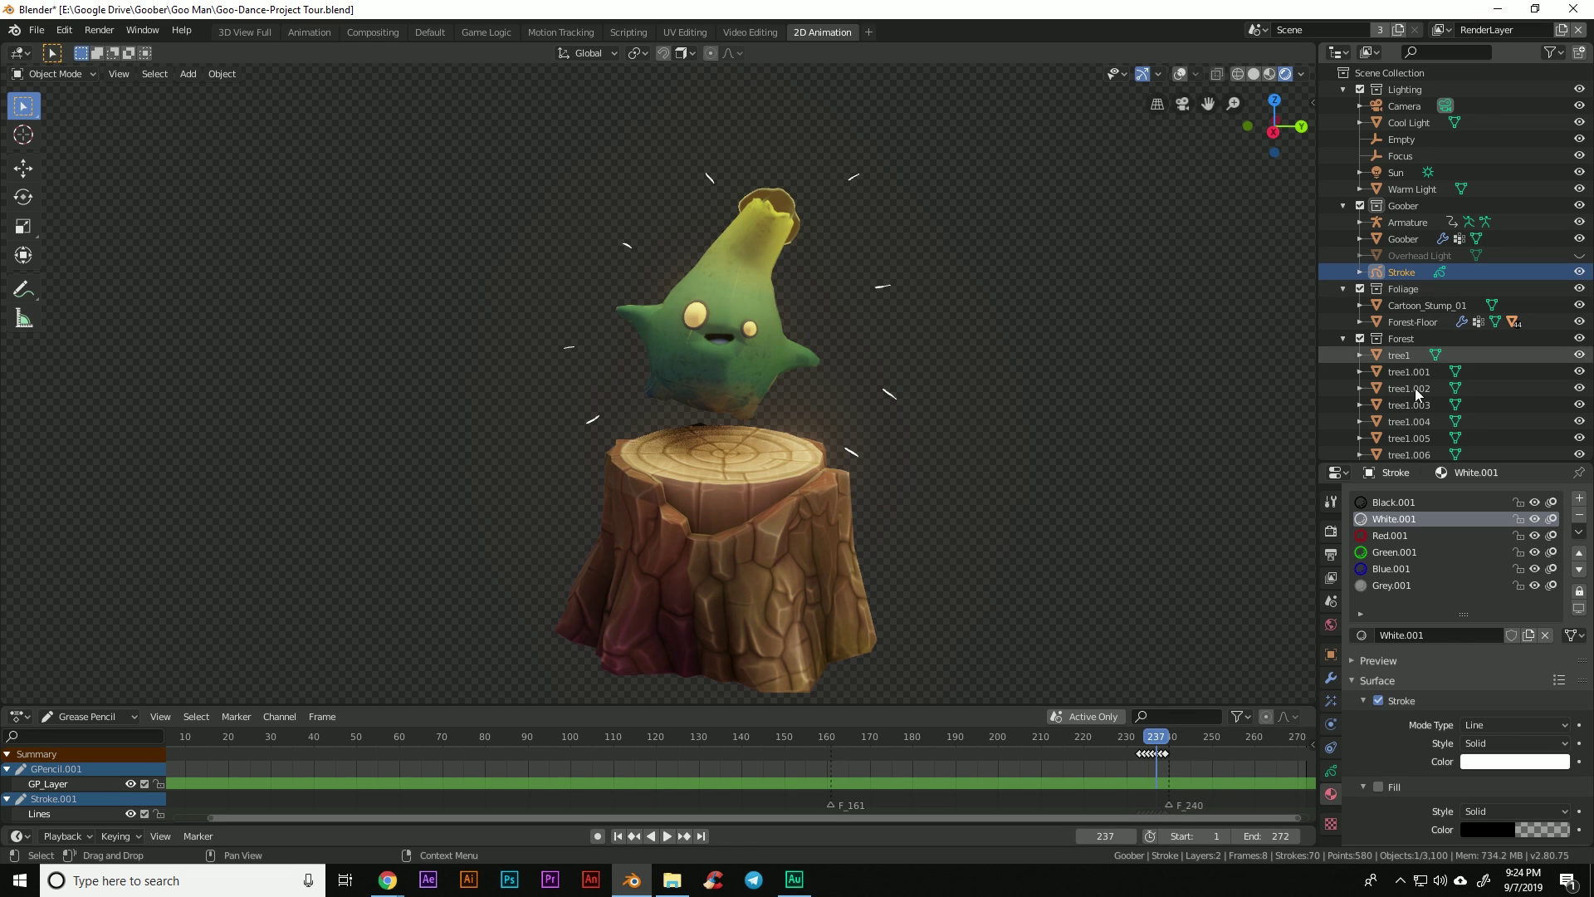
mouse_move(1057, 398)
middle_mouse_down()
mouse_move(879, 381)
mouse_move(902, 431)
mouse_move(938, 441)
mouse_move(1034, 395)
middle_mouse_up()
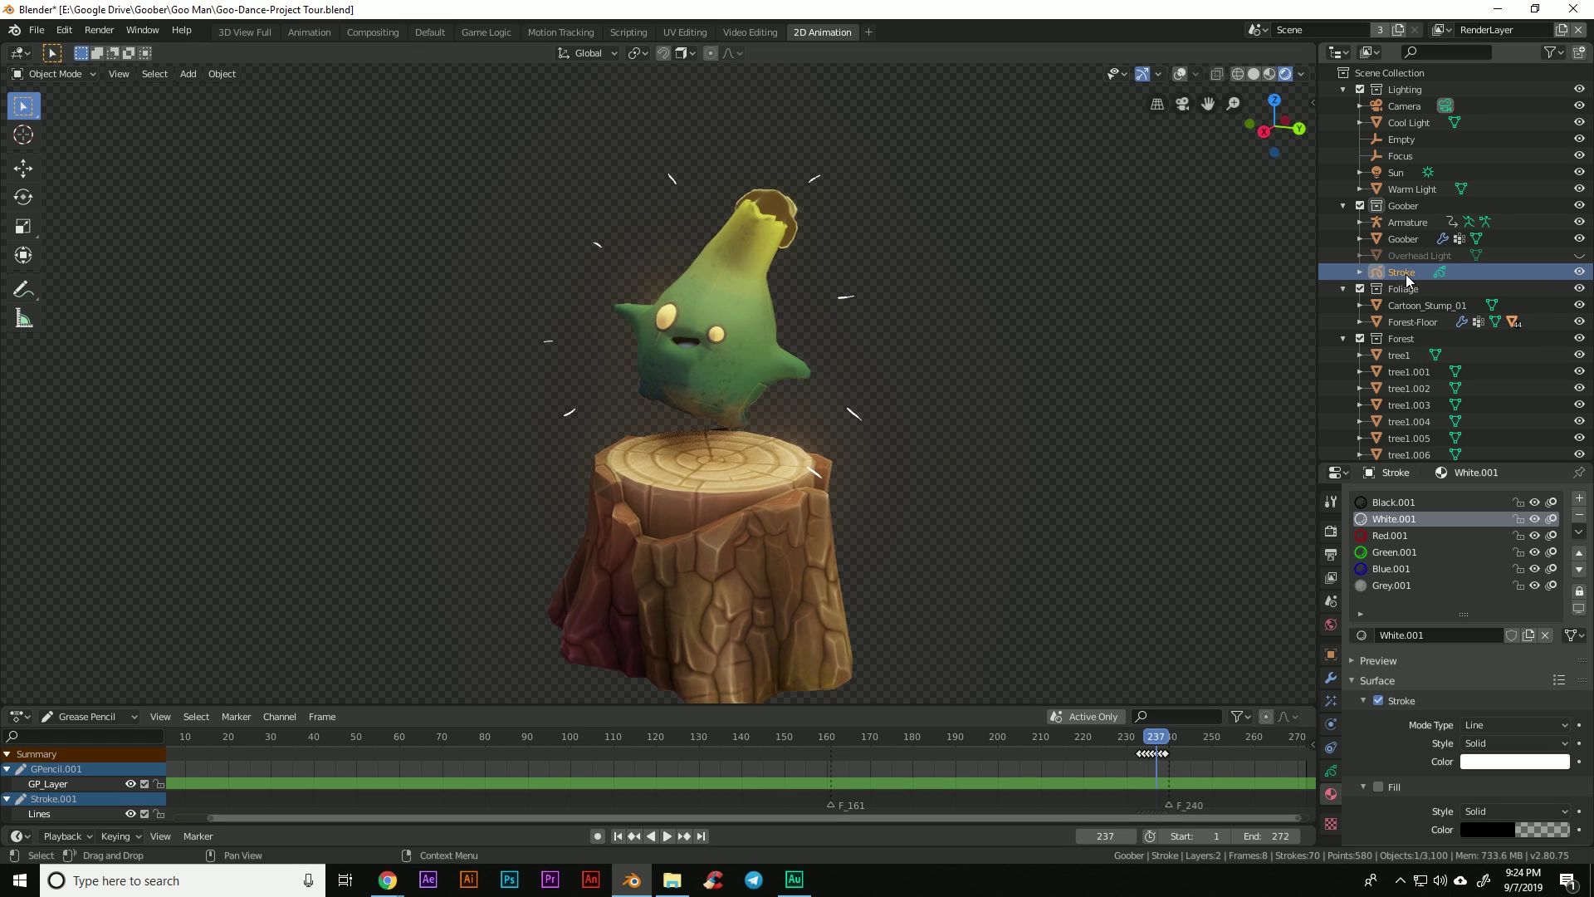
left_click(1167, 753)
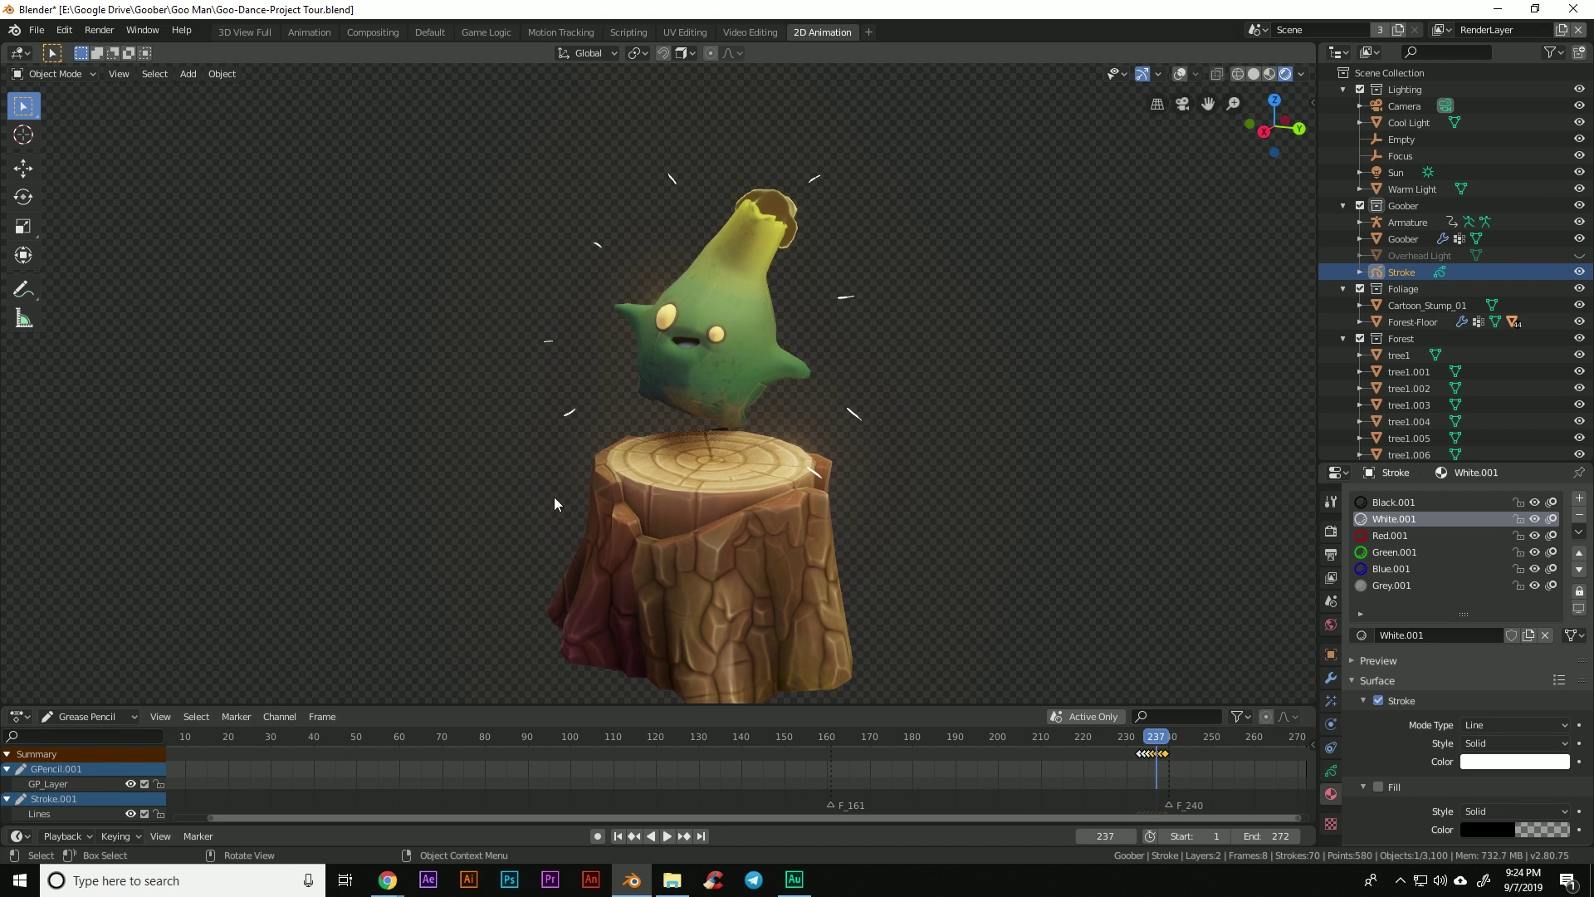
middle_click_drag(554, 497, 650, 458)
left_click(1137, 738)
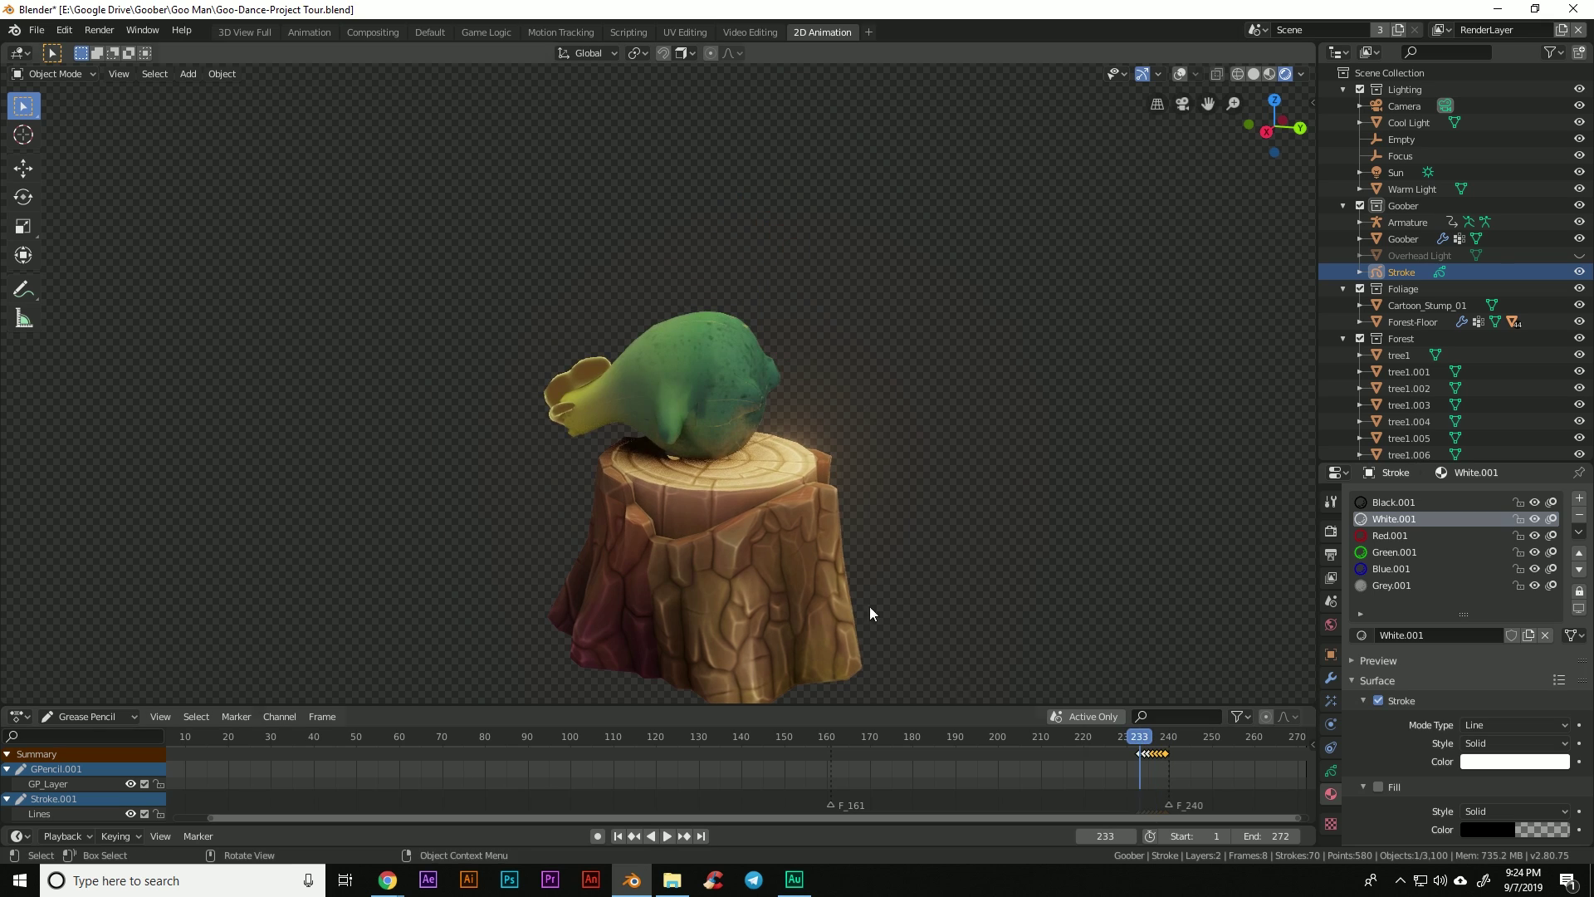
mouse_move(869, 606)
middle_mouse_down()
mouse_move(744, 435)
mouse_move(724, 440)
middle_mouse_up()
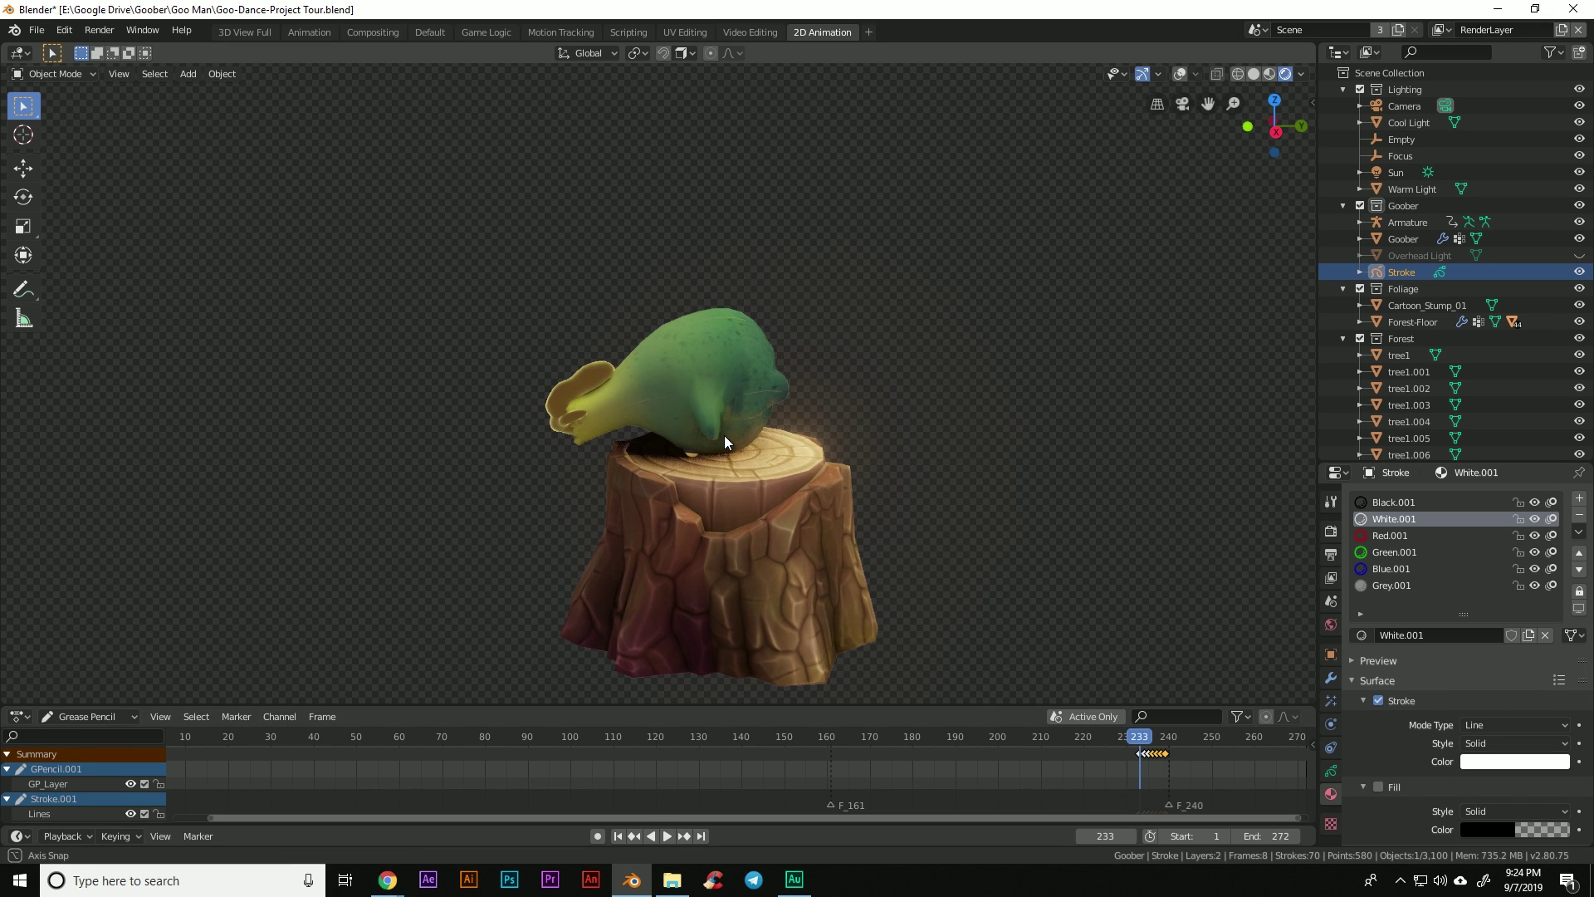
left_click(1143, 740)
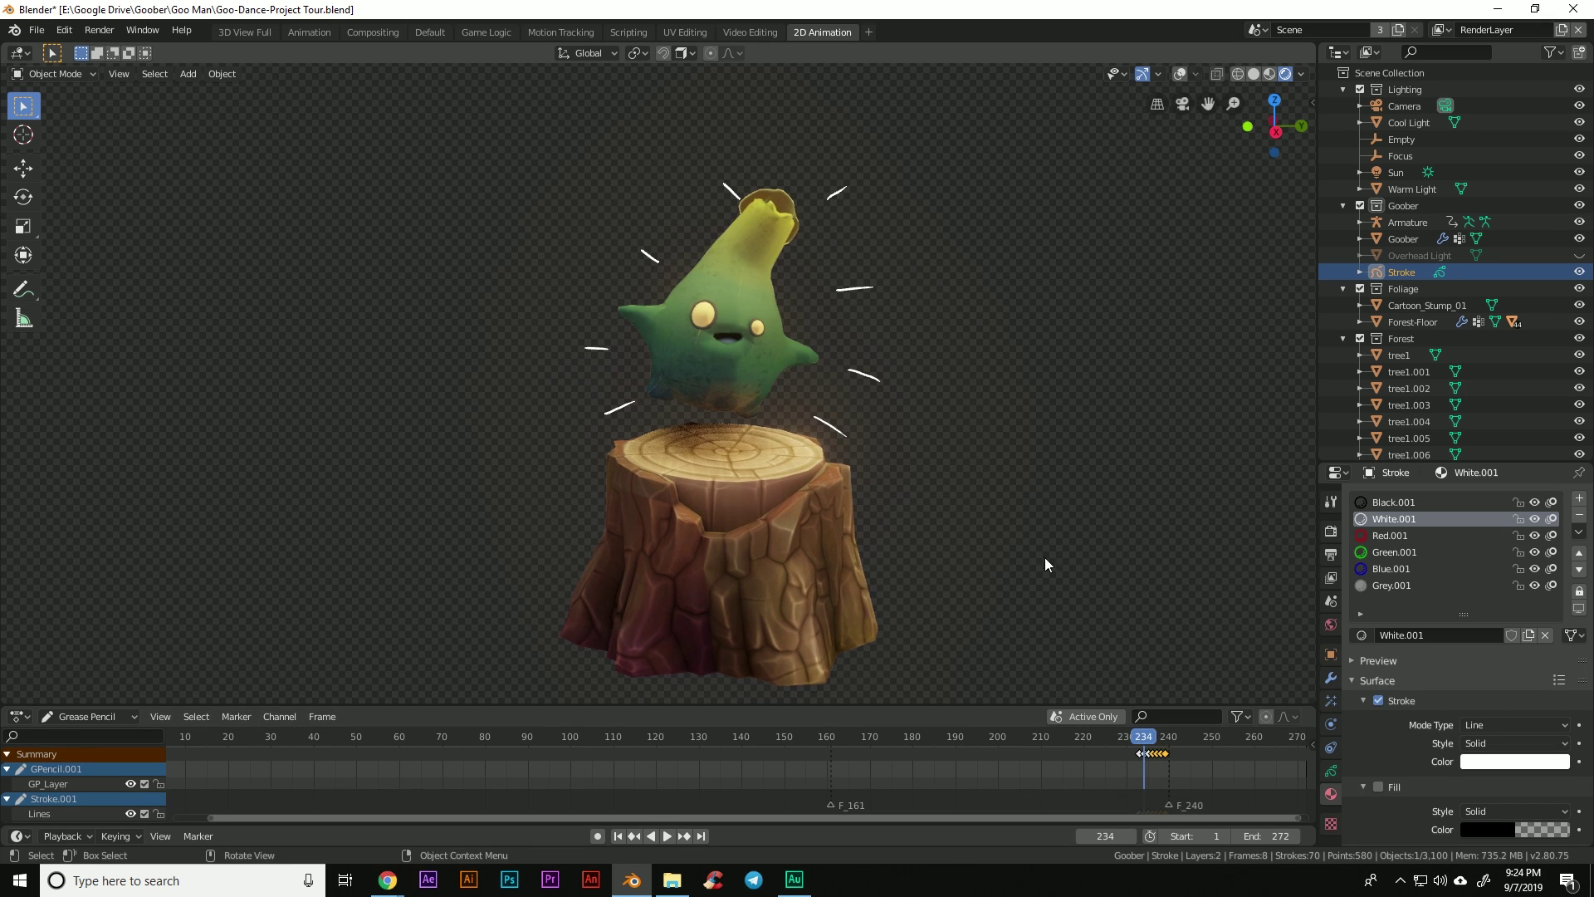
middle_click_drag(1044, 557, 1032, 548)
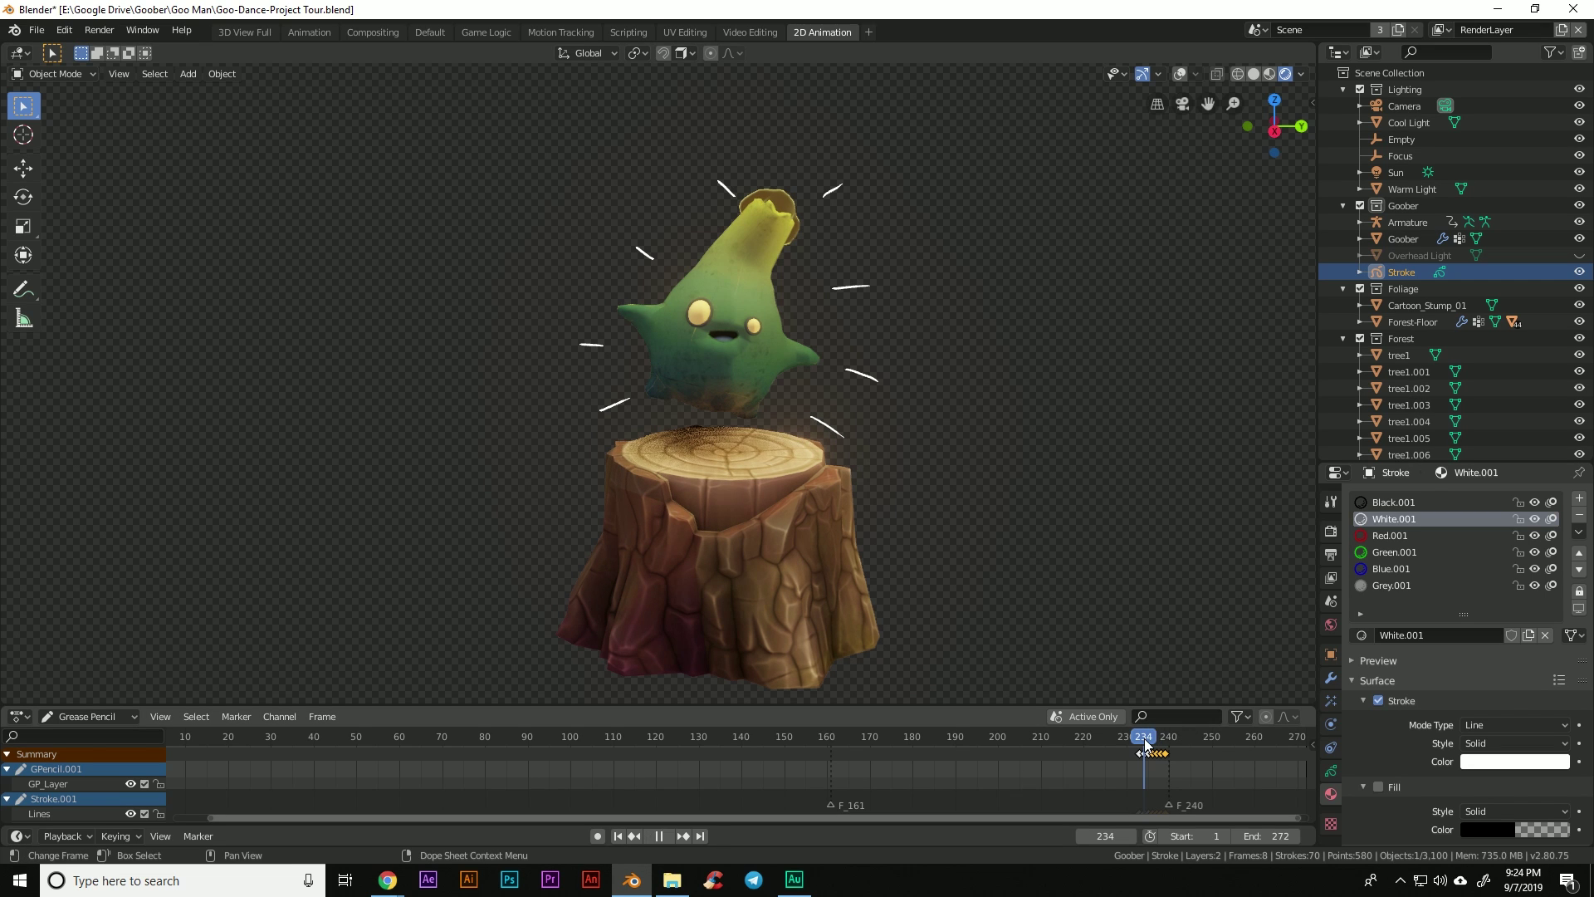
left_click_drag(1144, 741, 1164, 741)
mouse_move(1096, 605)
middle_mouse_down()
mouse_move(1091, 575)
mouse_move(1079, 580)
middle_mouse_up()
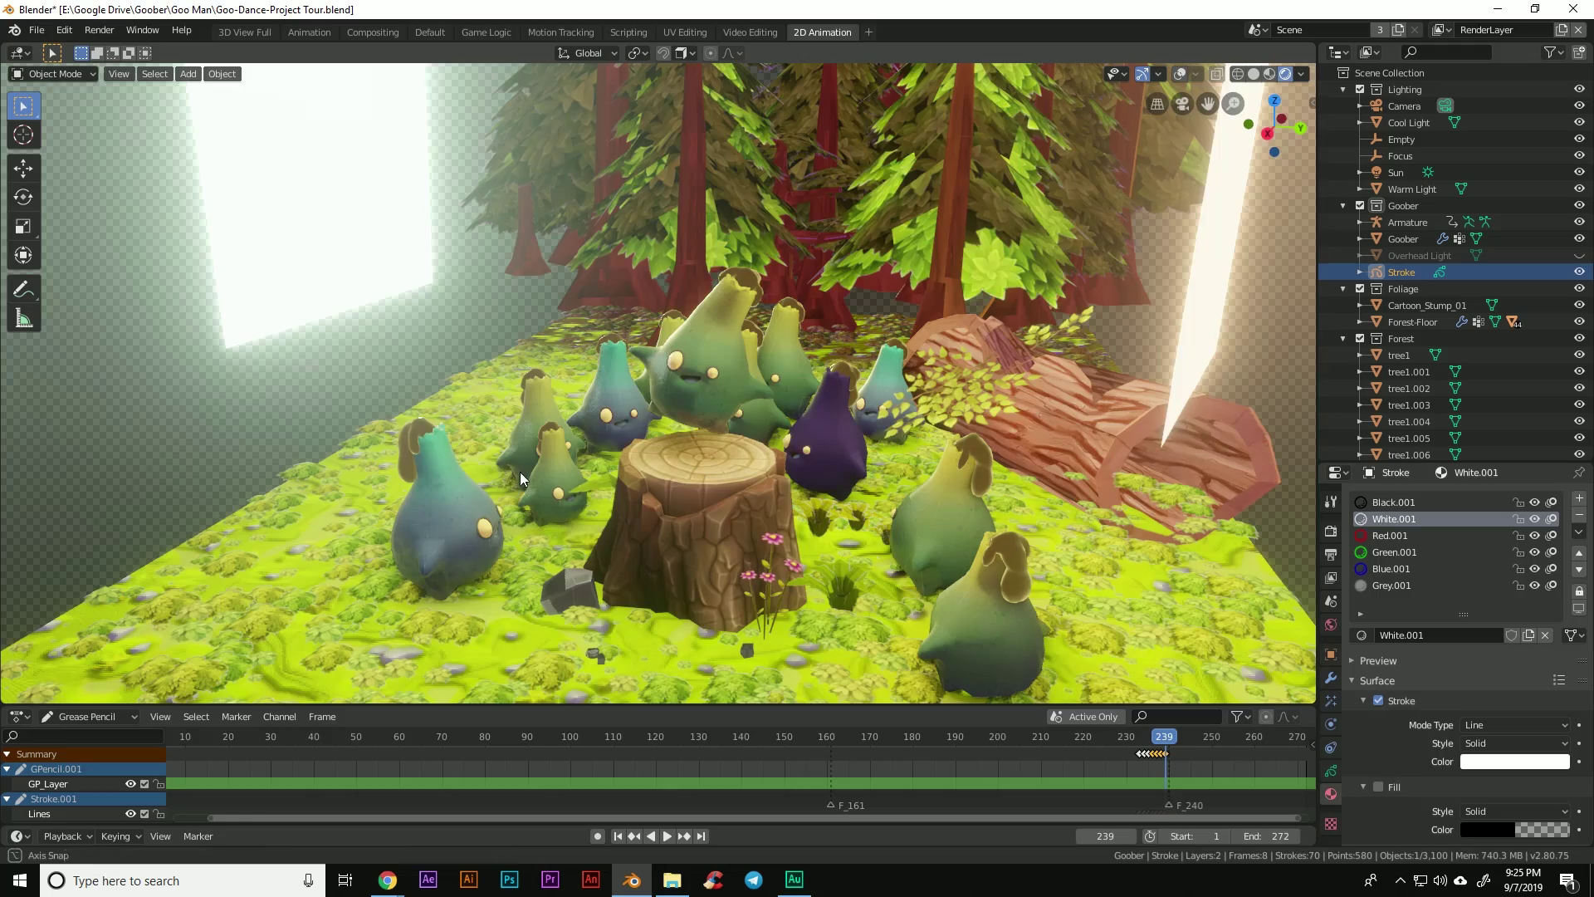
- Restore the full forest scene and preview the dance backwards through the camera view
middle_click_drag(520, 472, 672, 543)
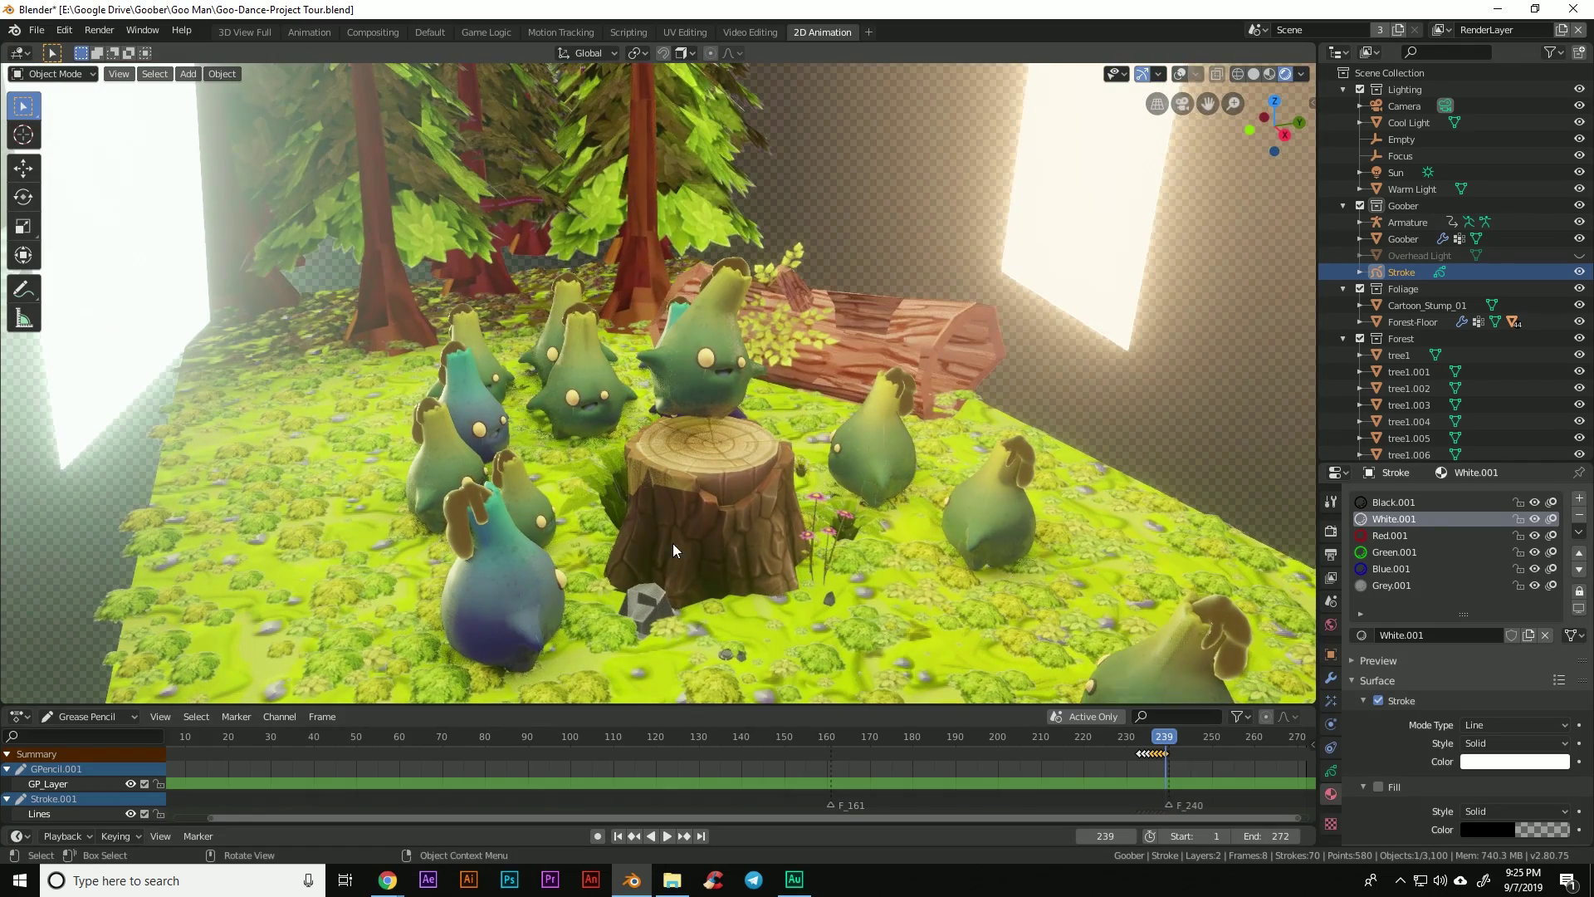
key("shift+ctrl+space")
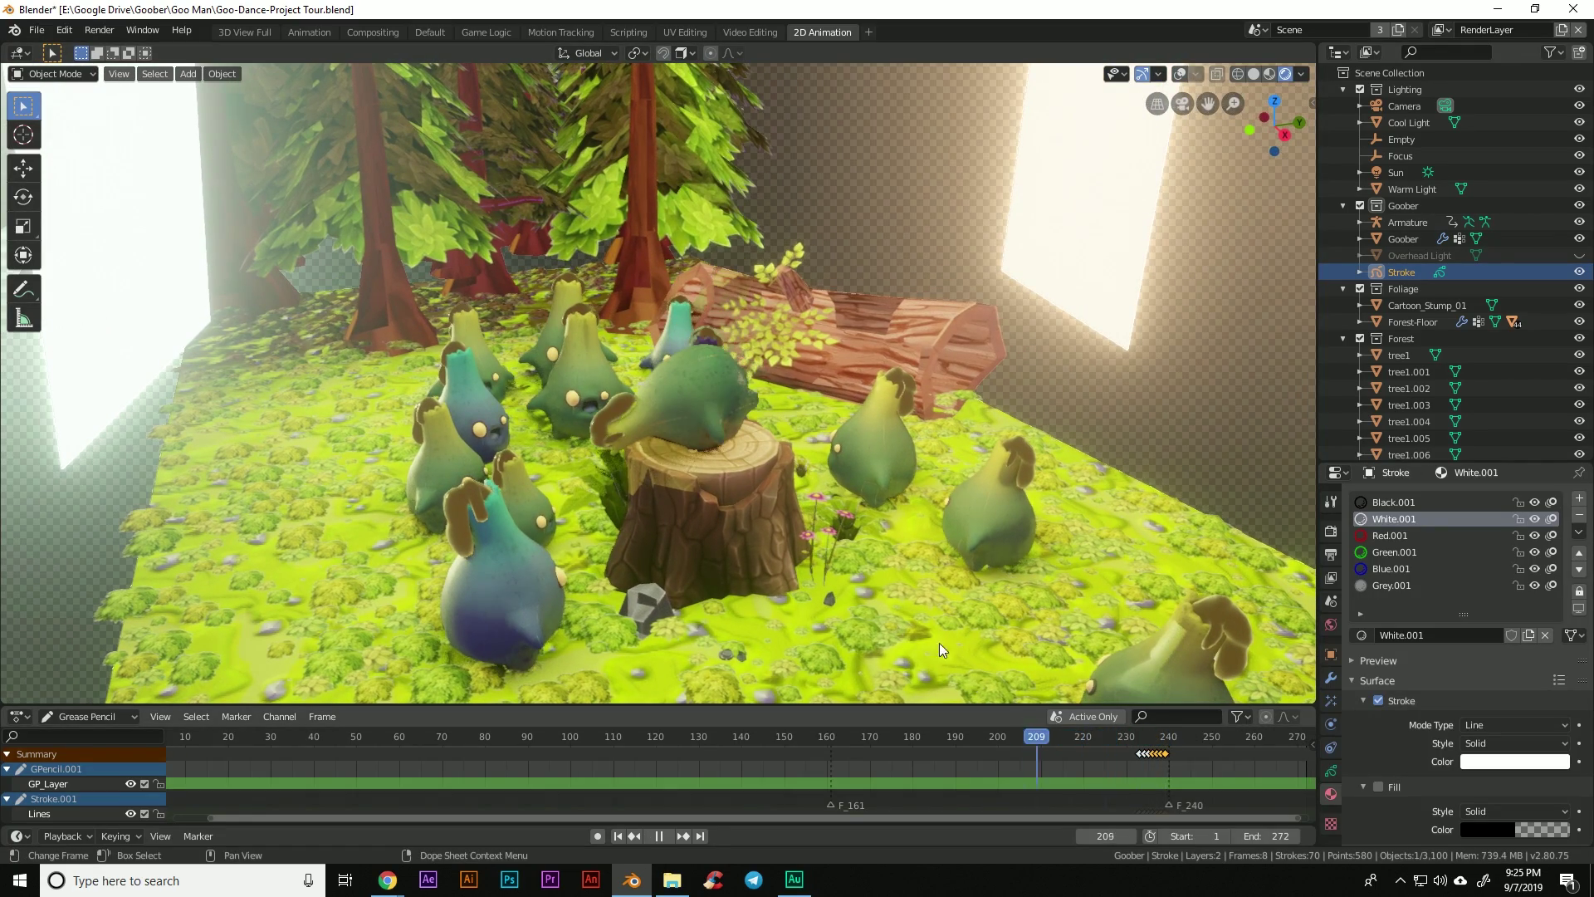
key("KP_0")
key("space")
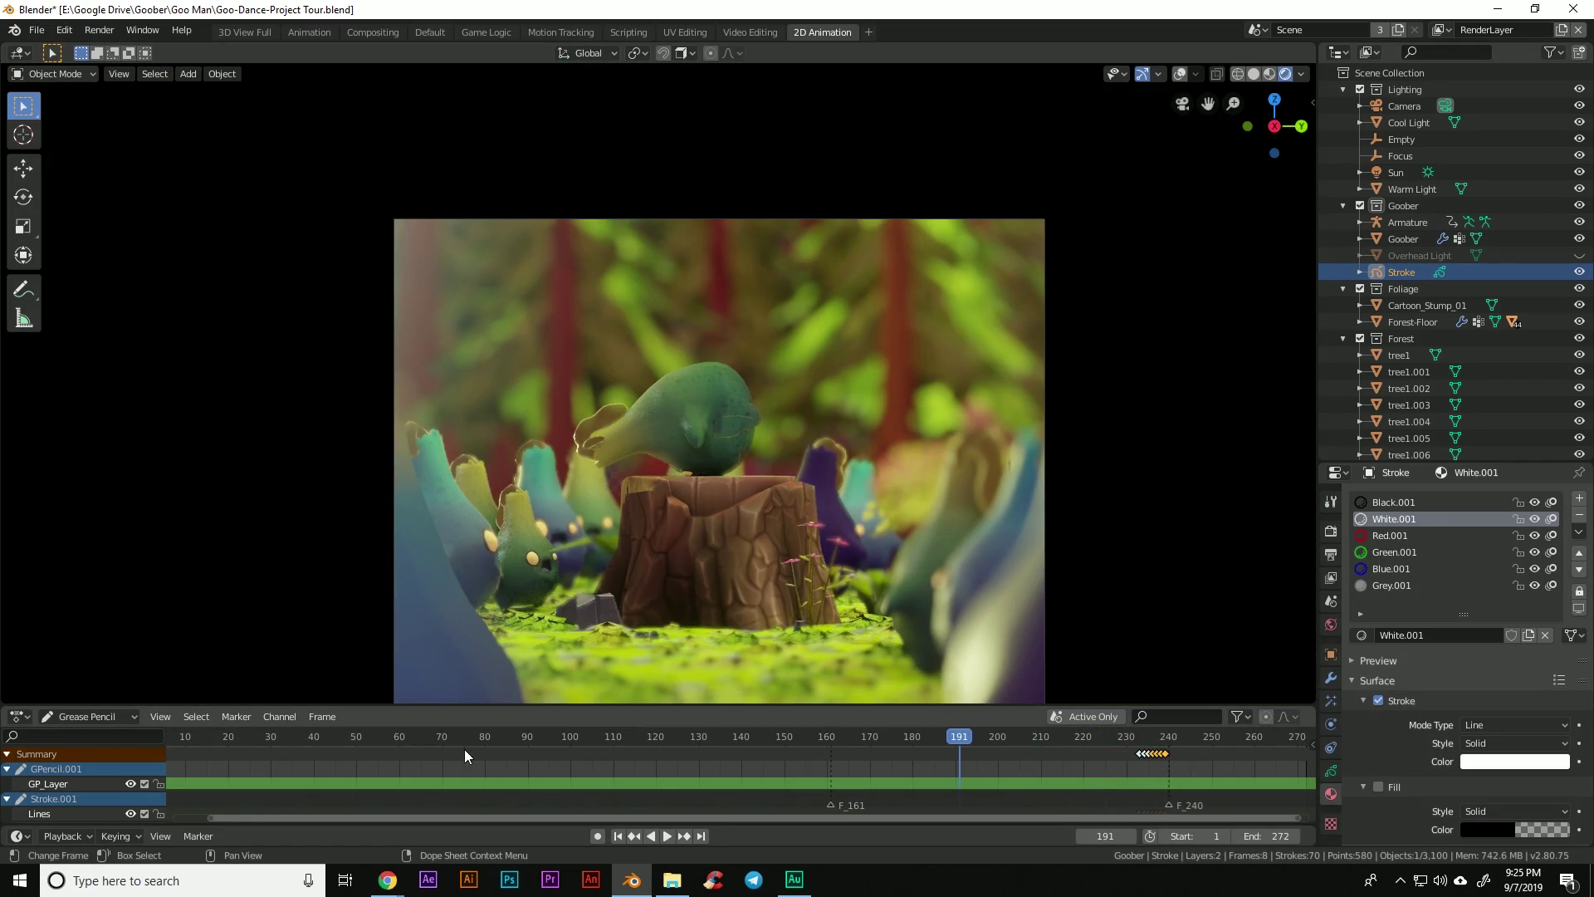
- Replay the dance from the start, stop at frame 56, and orbit and zoom for an overhead view
left_click(617, 836)
left_click(666, 836)
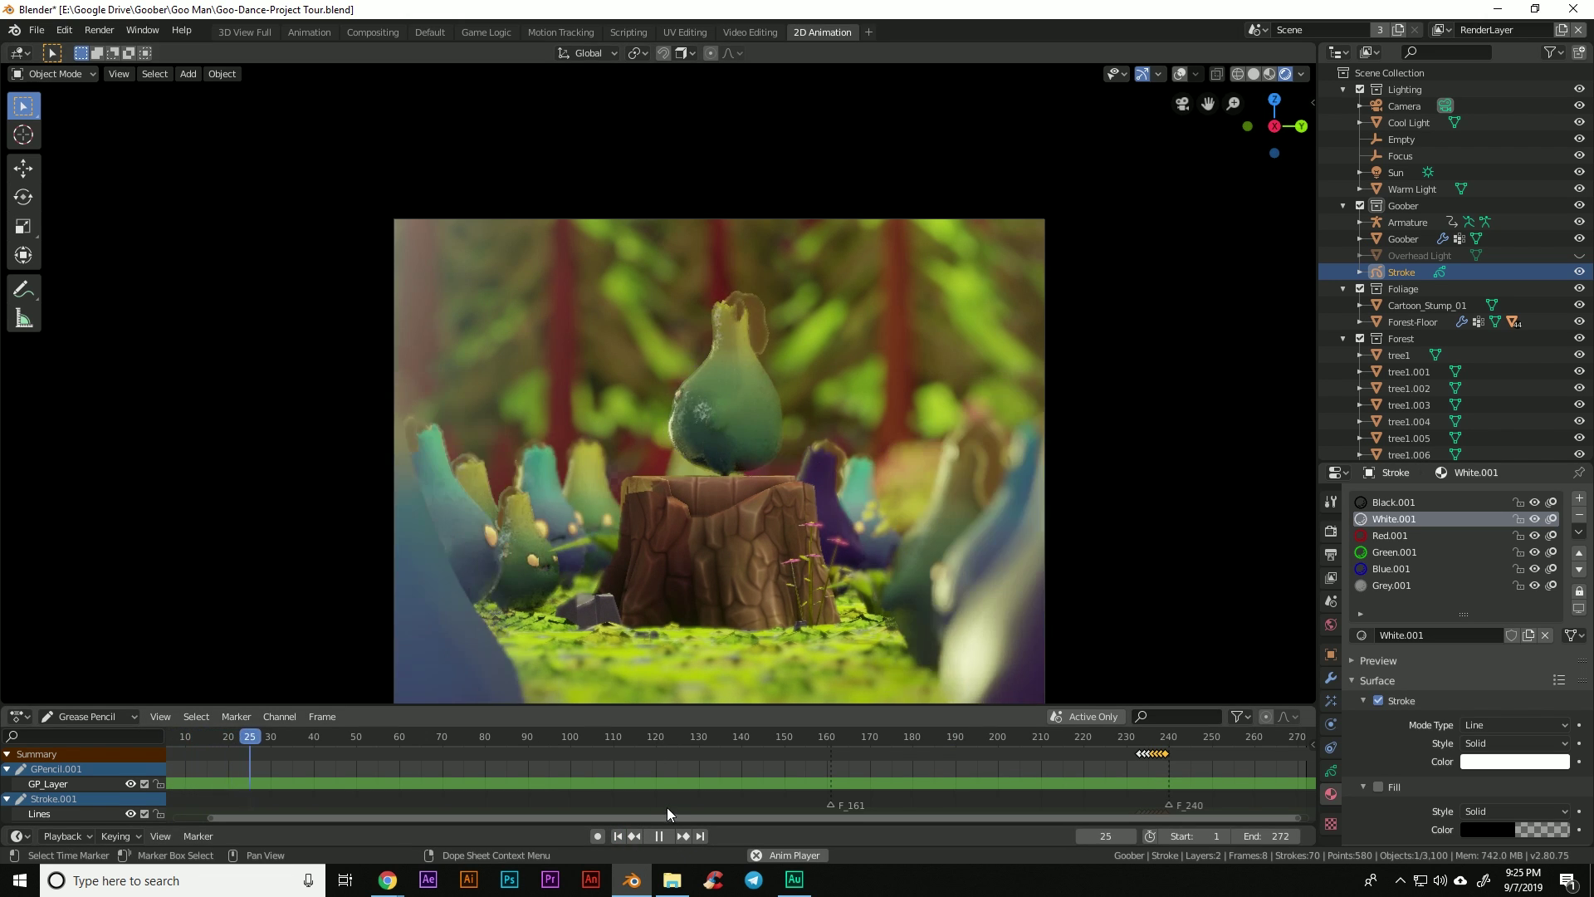
key("KP_0")
left_click(659, 836)
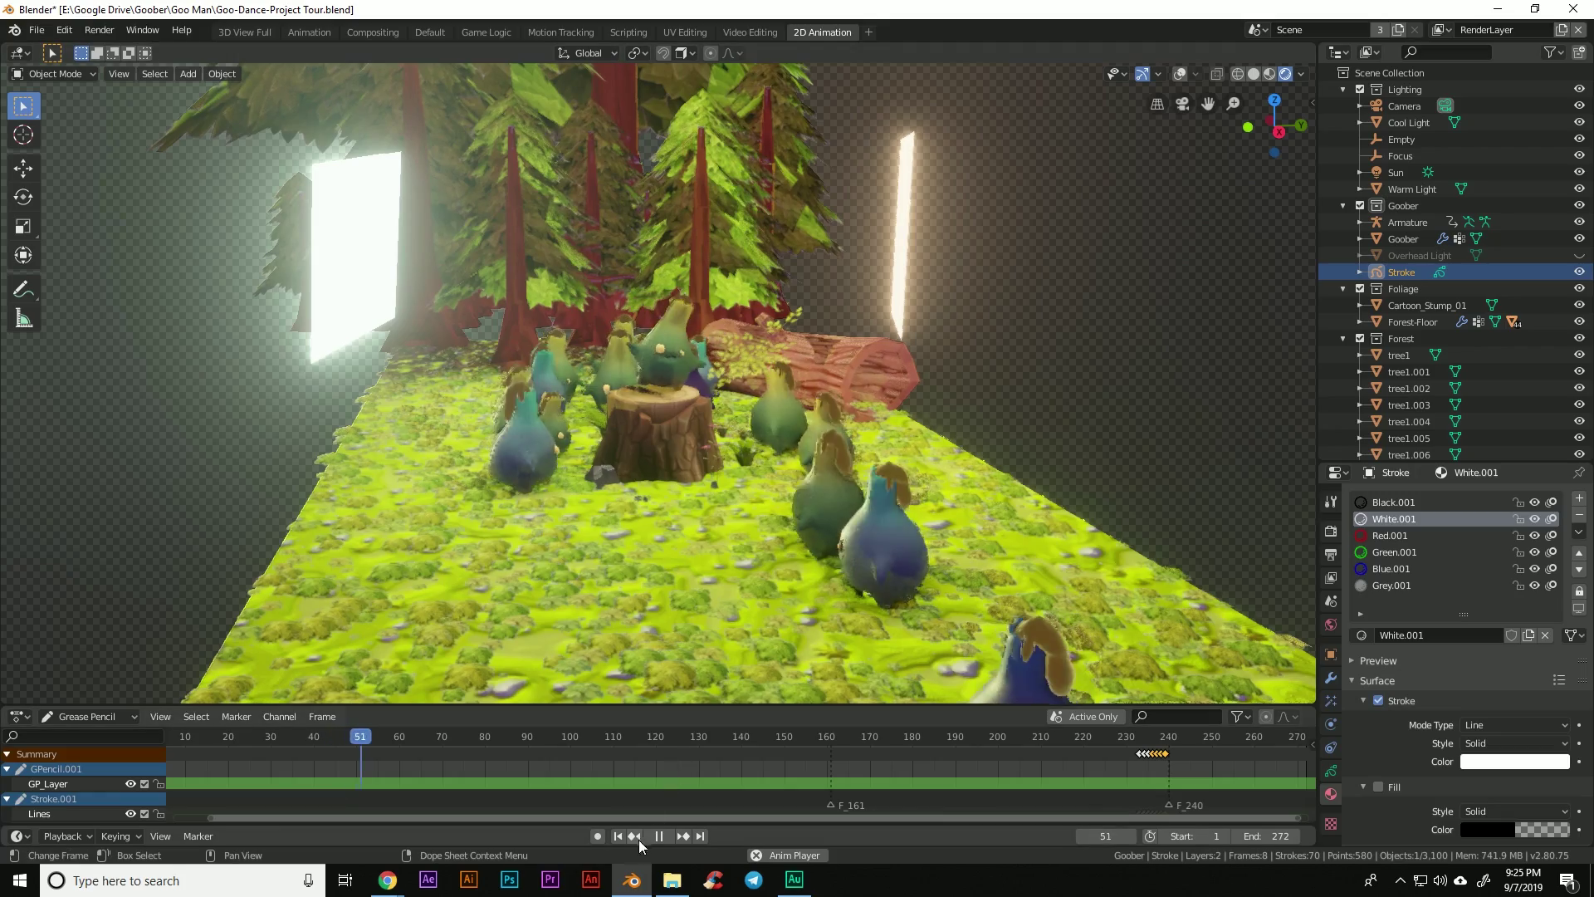
middle_click_drag(621, 665, 900, 524)
scroll(611, 550, "up", 2)
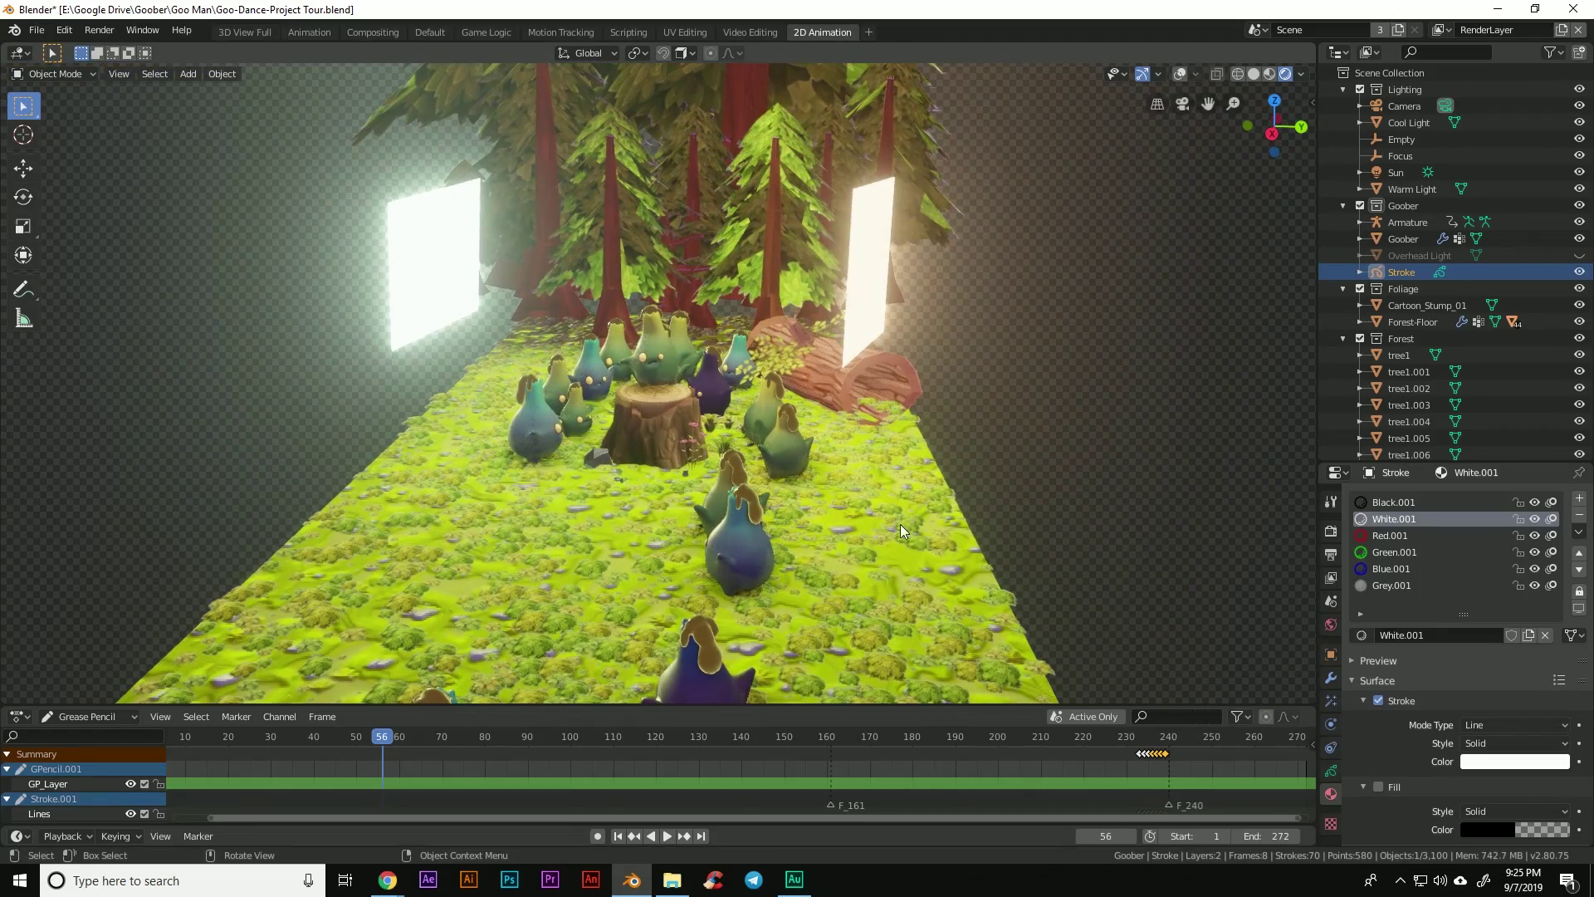
- Turn on the grid, stroke and light-guide overlays and orbit to a top-down view of the crowd
left_click(1178, 76)
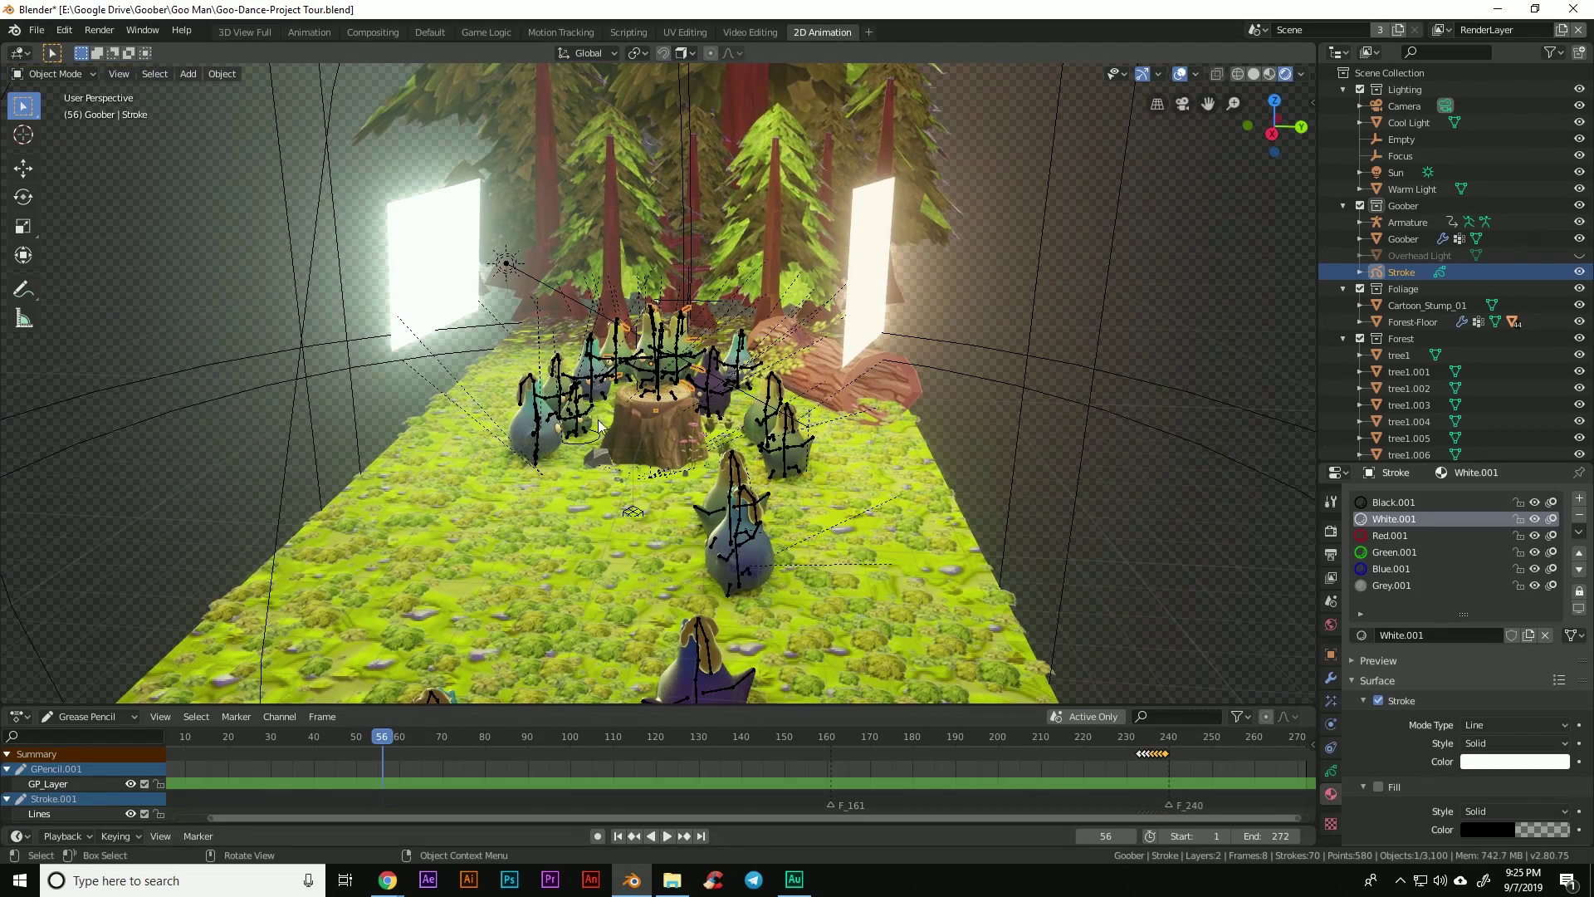
middle_click_drag(599, 425, 675, 479)
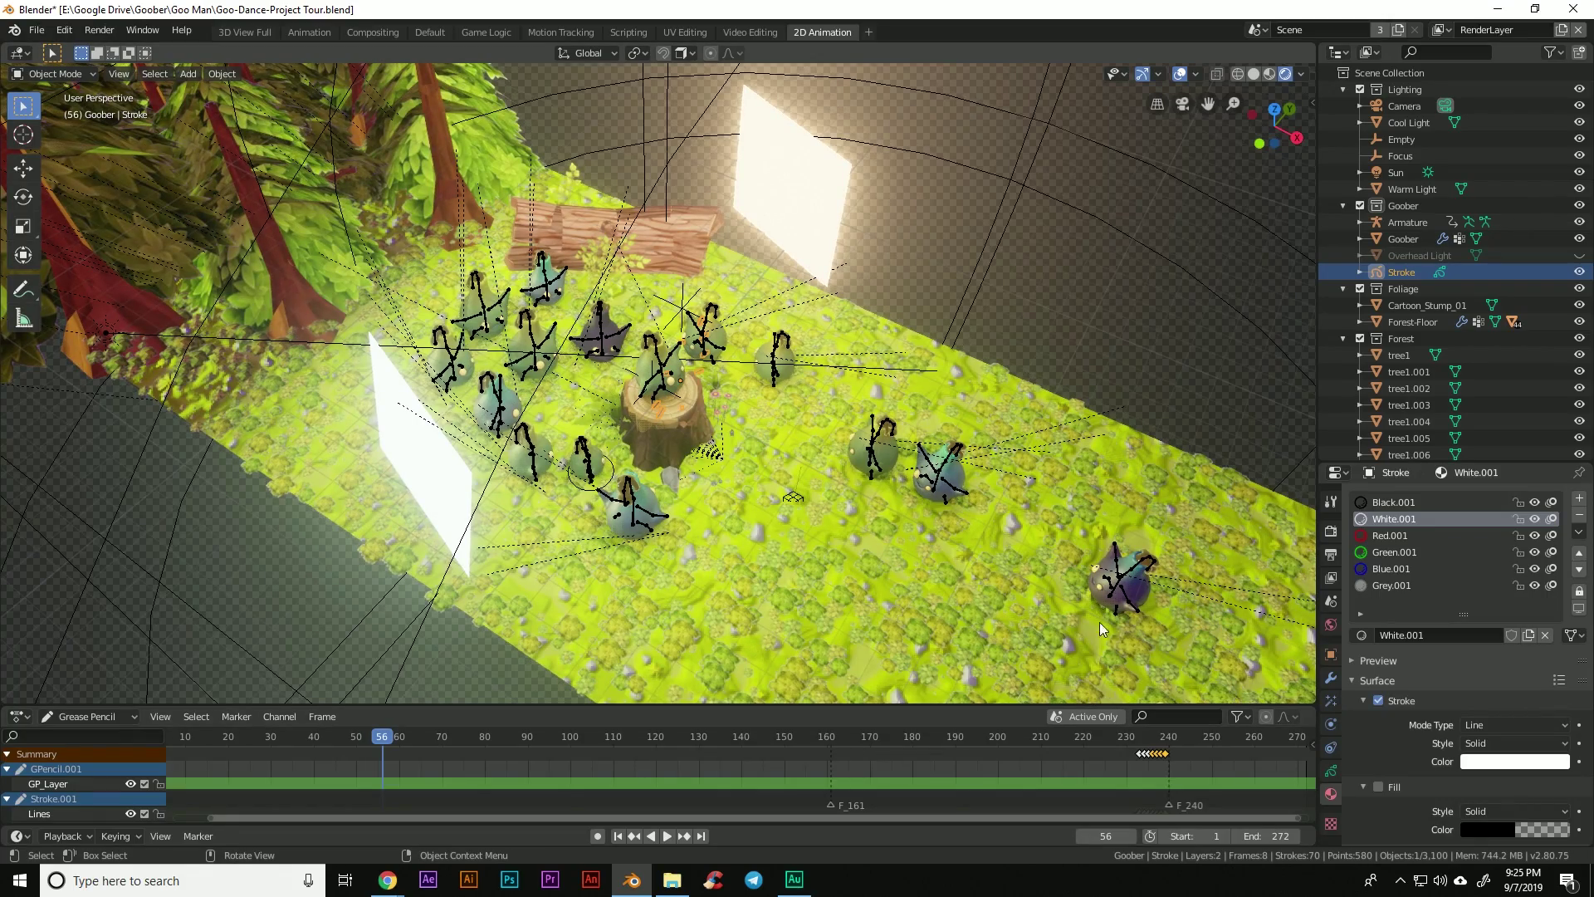
middle_click_drag(1111, 597, 699, 476)
scroll(675, 450, "up", 4)
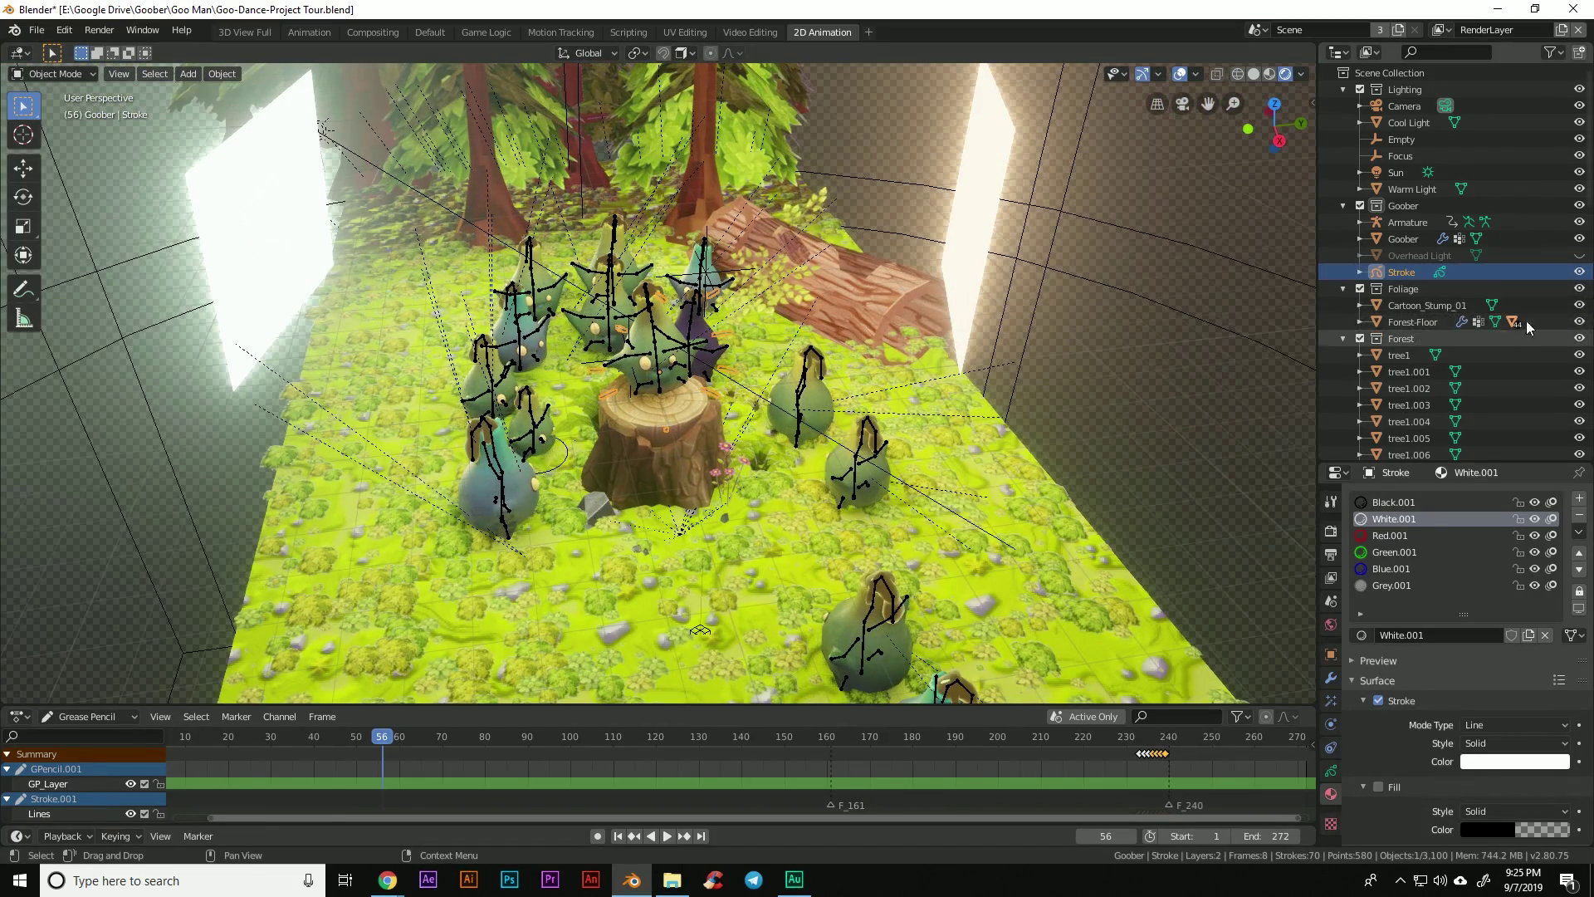
- Hide the Forest-Floor ground, briefly hiding and restoring Cartoon_Stump_01 in the Outliner
left_click(1579, 304)
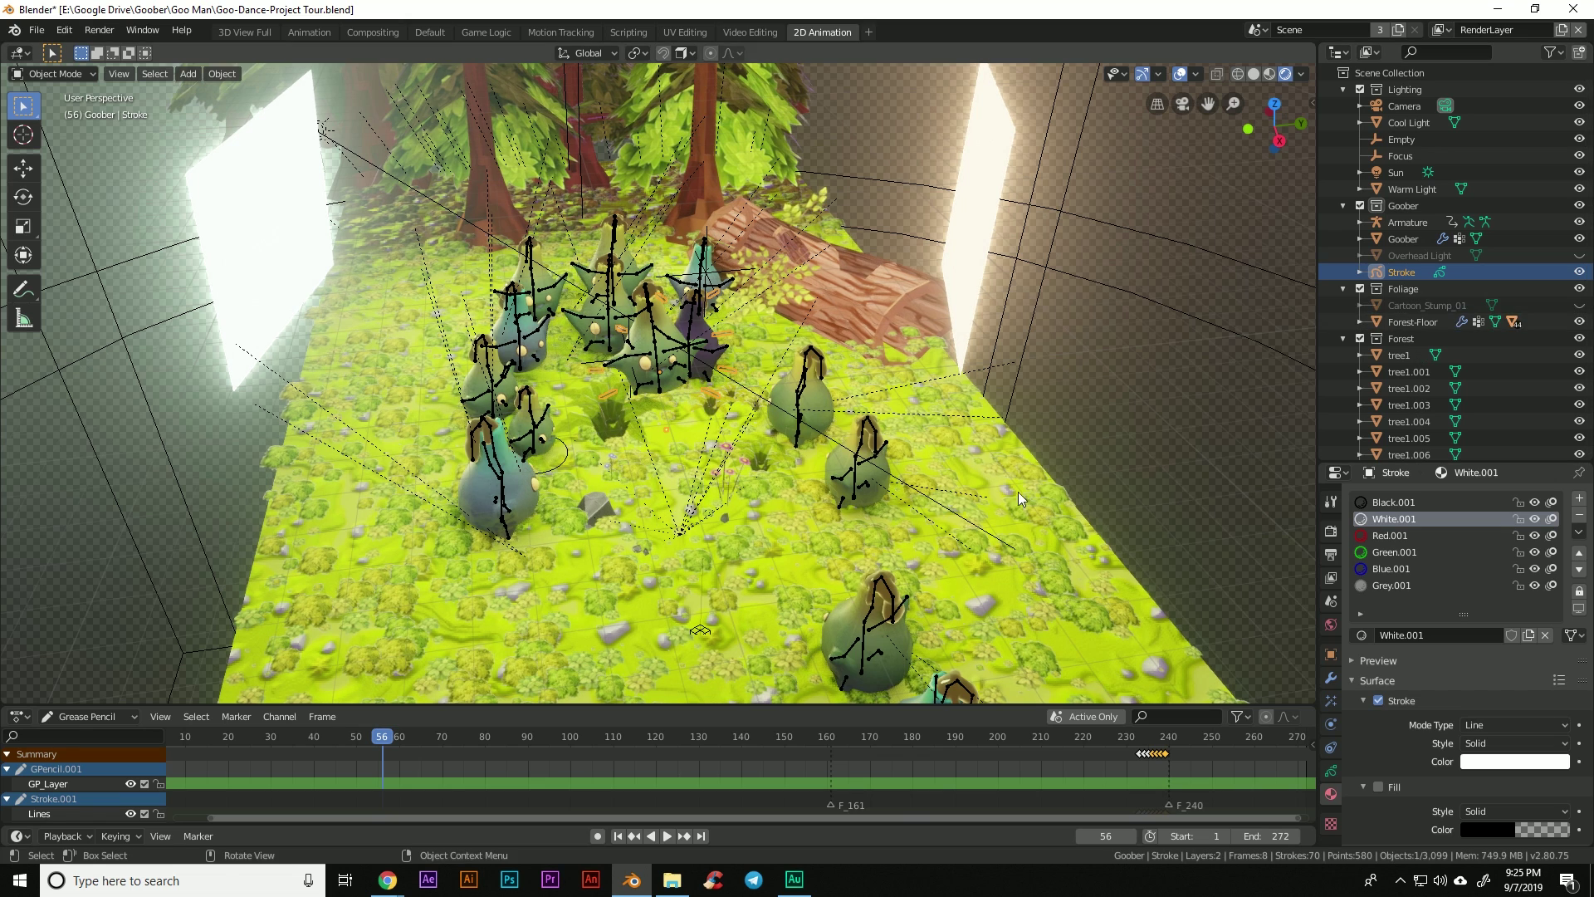
left_click(1579, 305)
left_click(1579, 321)
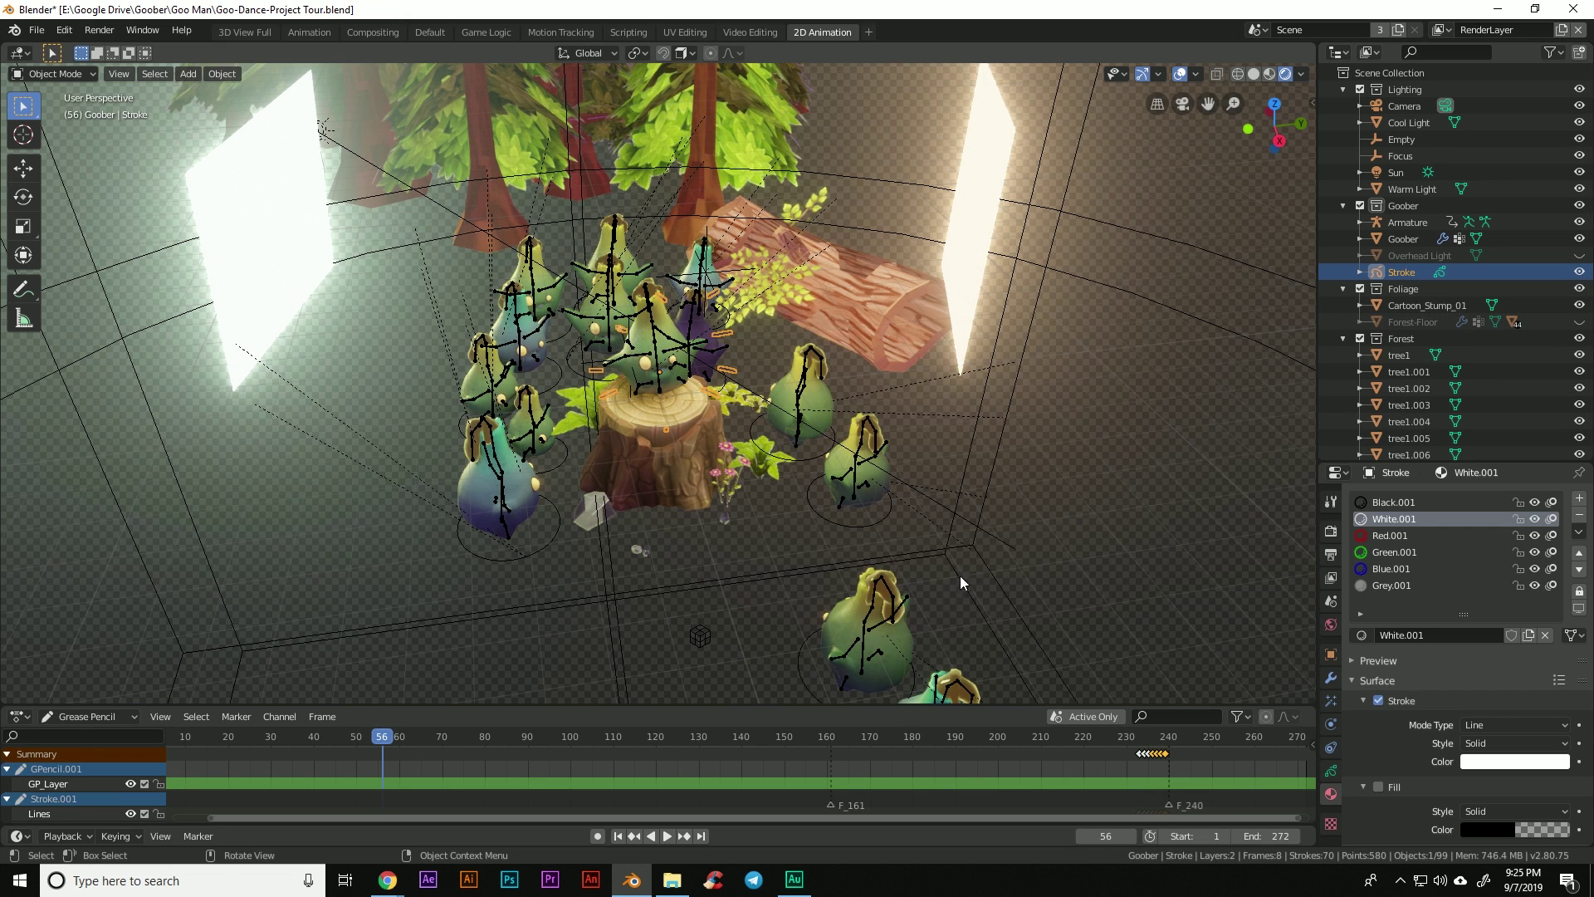
- Play the dance animation and orbit to lower angles around the goober crowd during playback
left_click(666, 835)
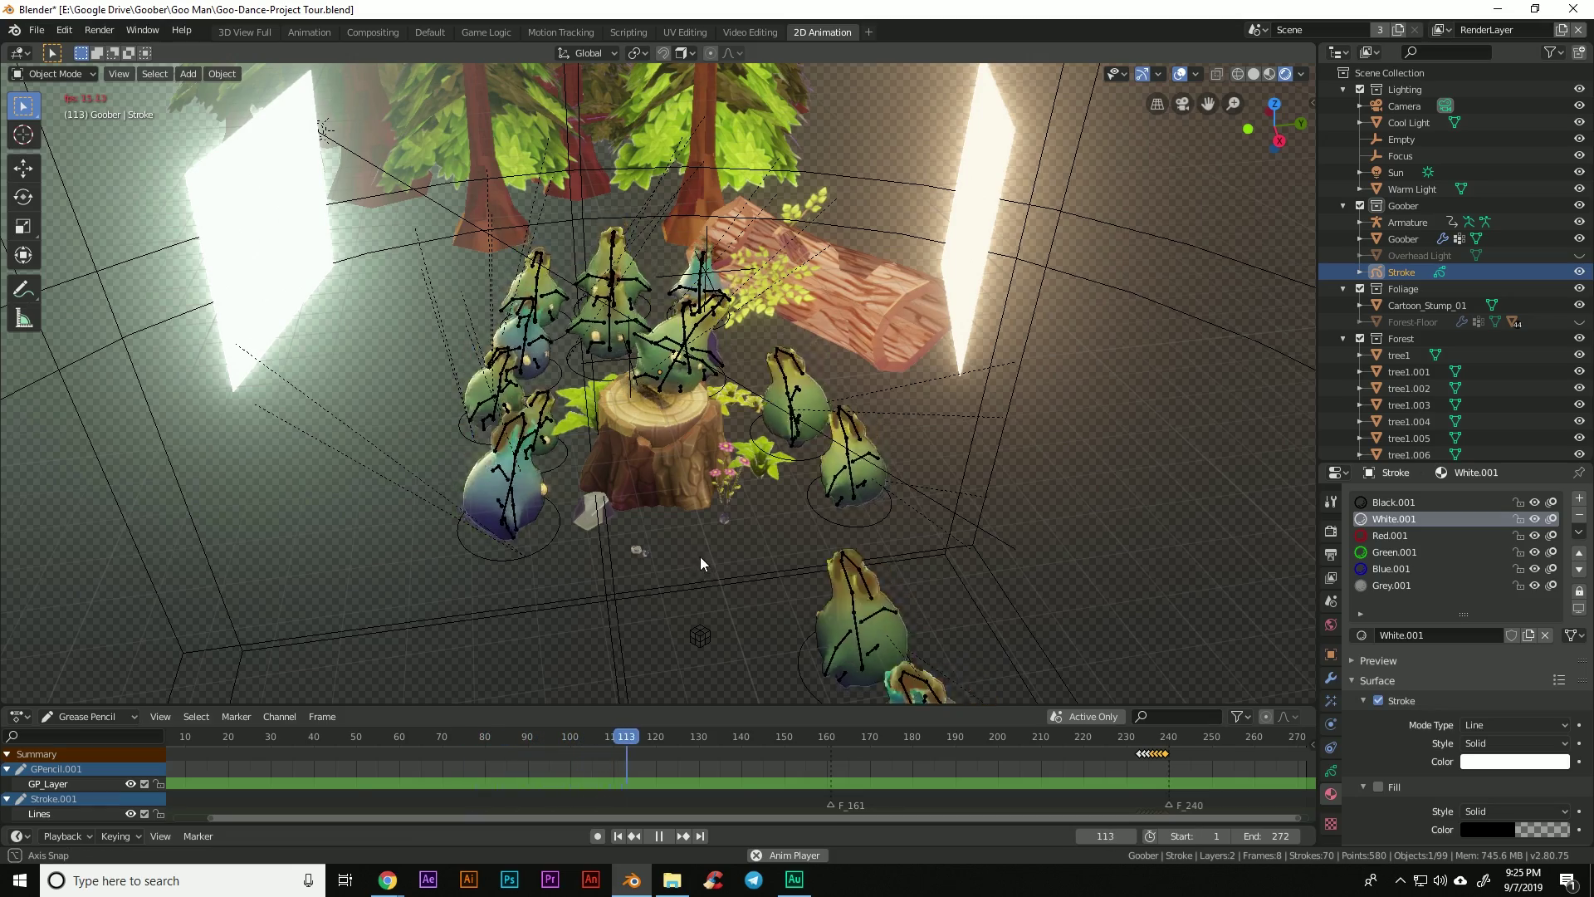
middle_click_drag(700, 562, 606, 521)
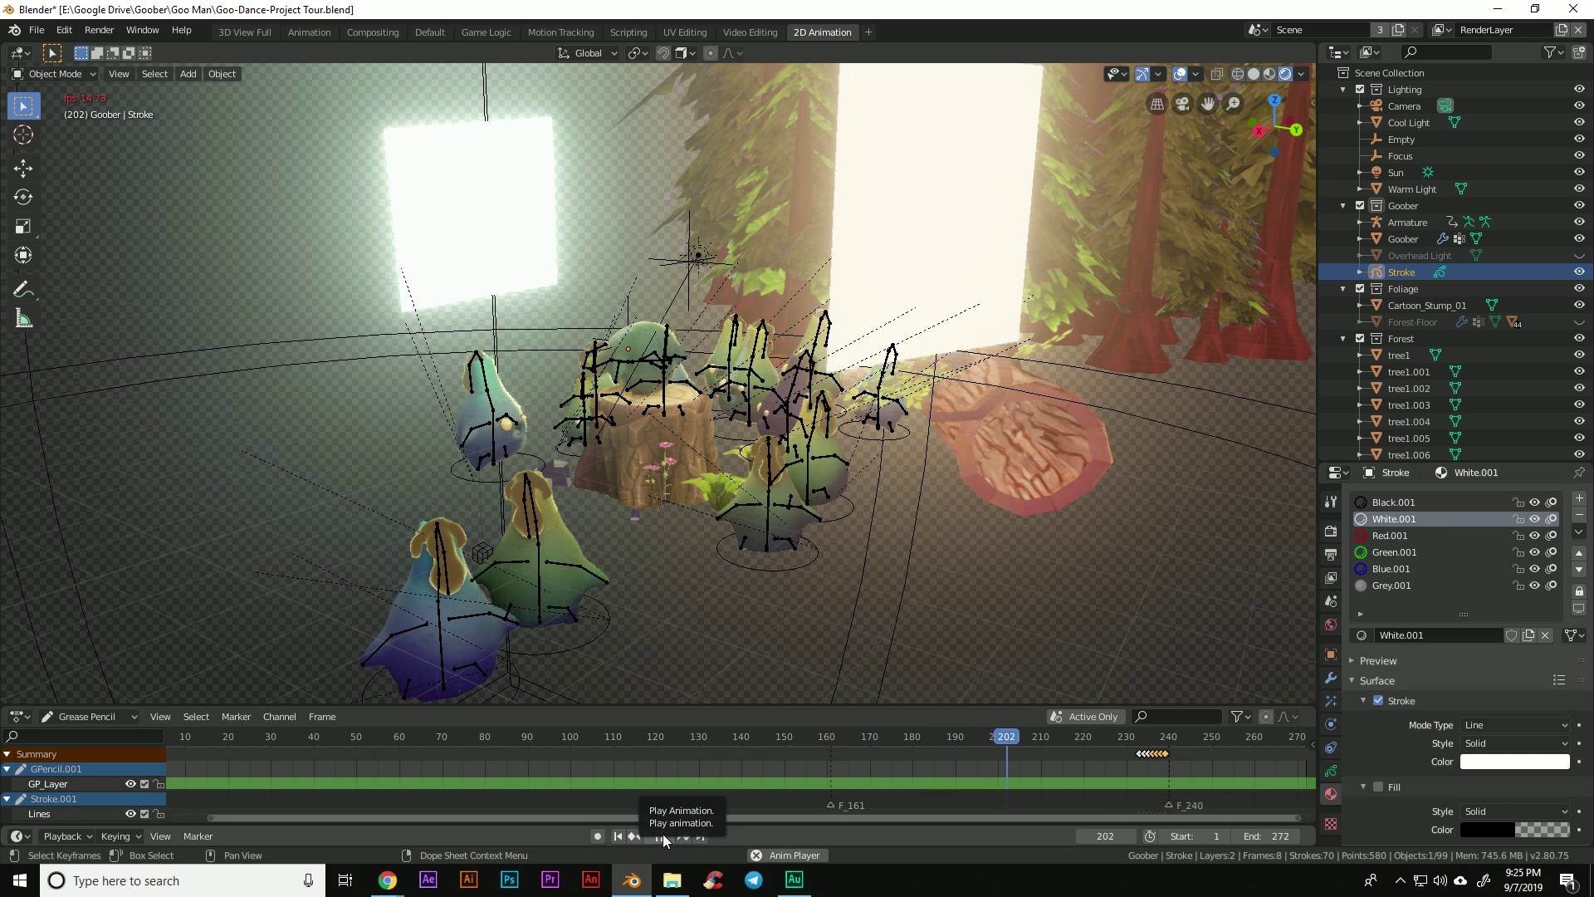
middle_click_drag(620, 536, 505, 524)
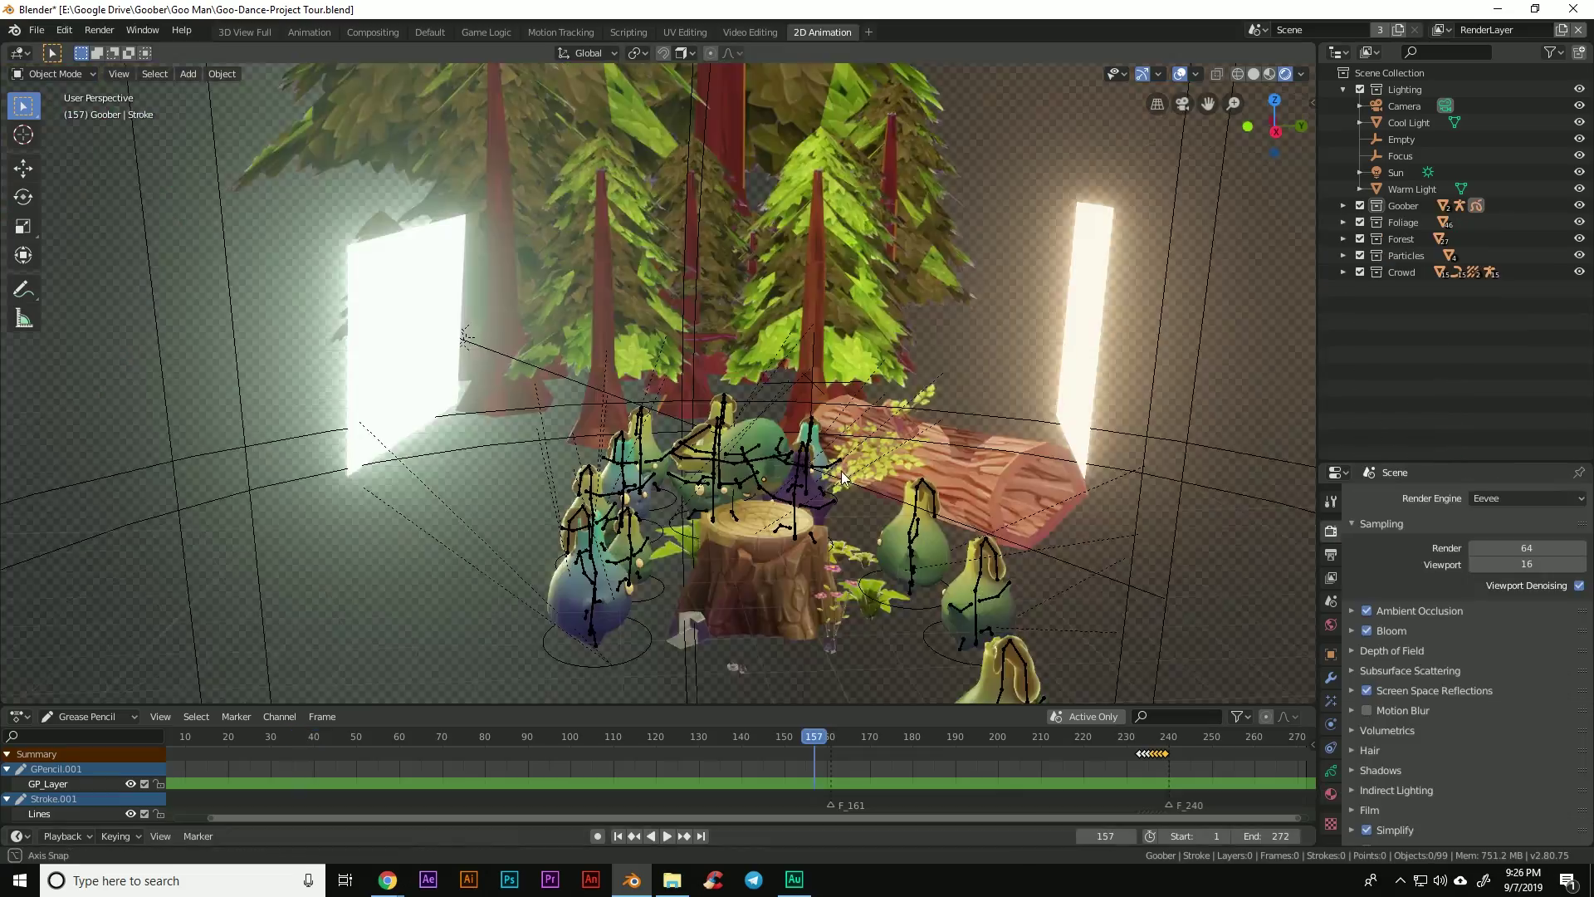
middle_click_drag(955, 507, 869, 521)
- Show the World properties and orbit to a low, side-on view of the stump and goobers
scroll(889, 576, "up", 4)
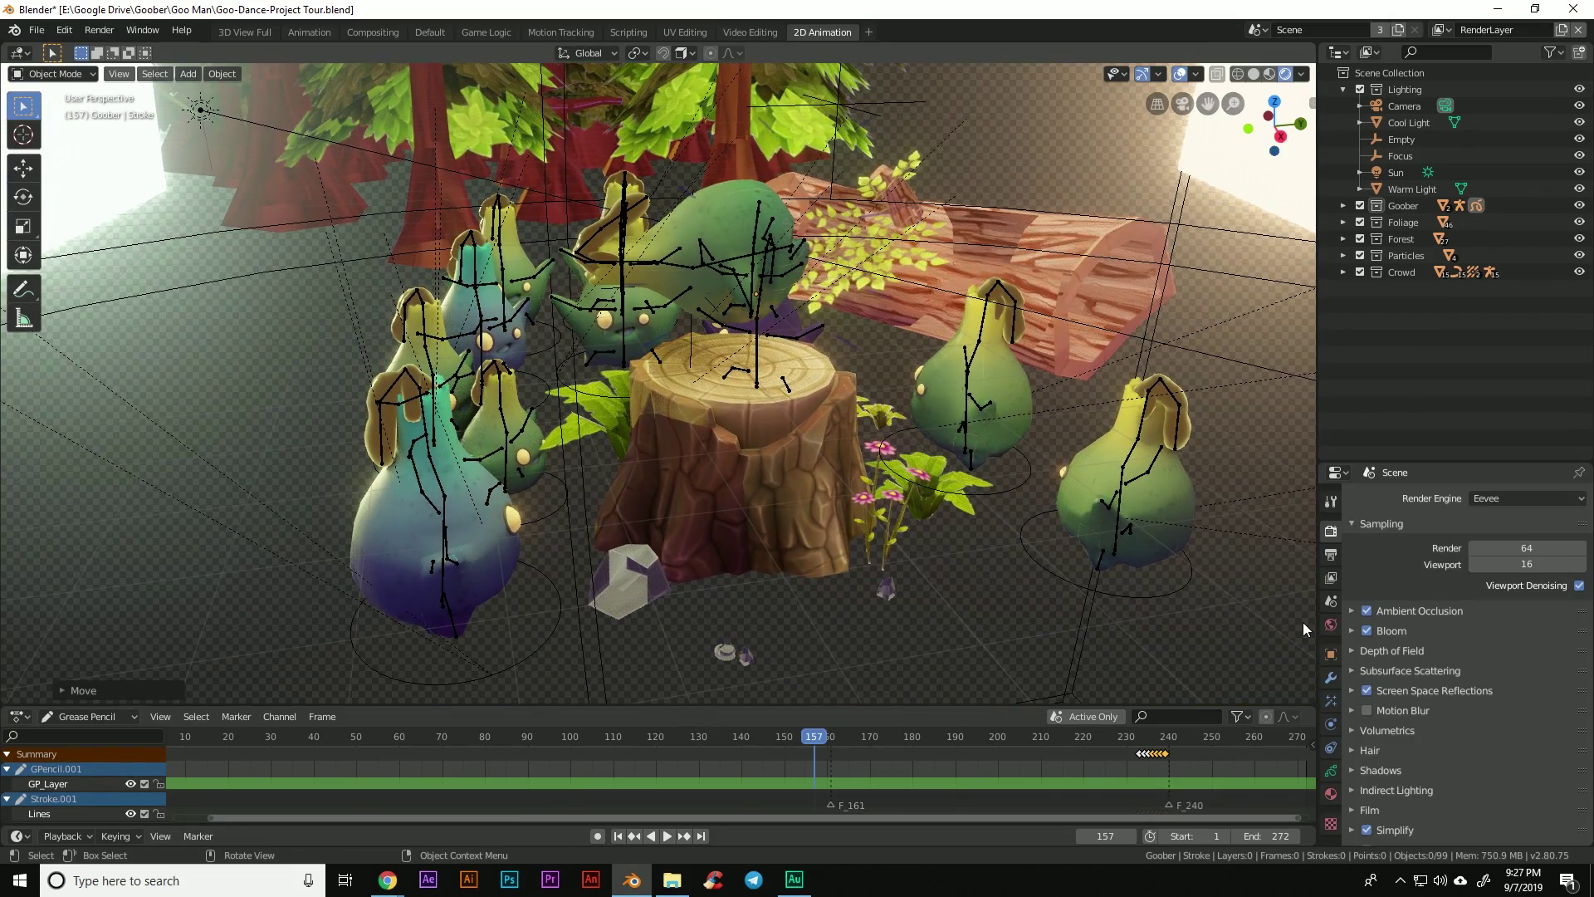
left_click(1331, 624)
middle_click_drag(988, 561, 1018, 586)
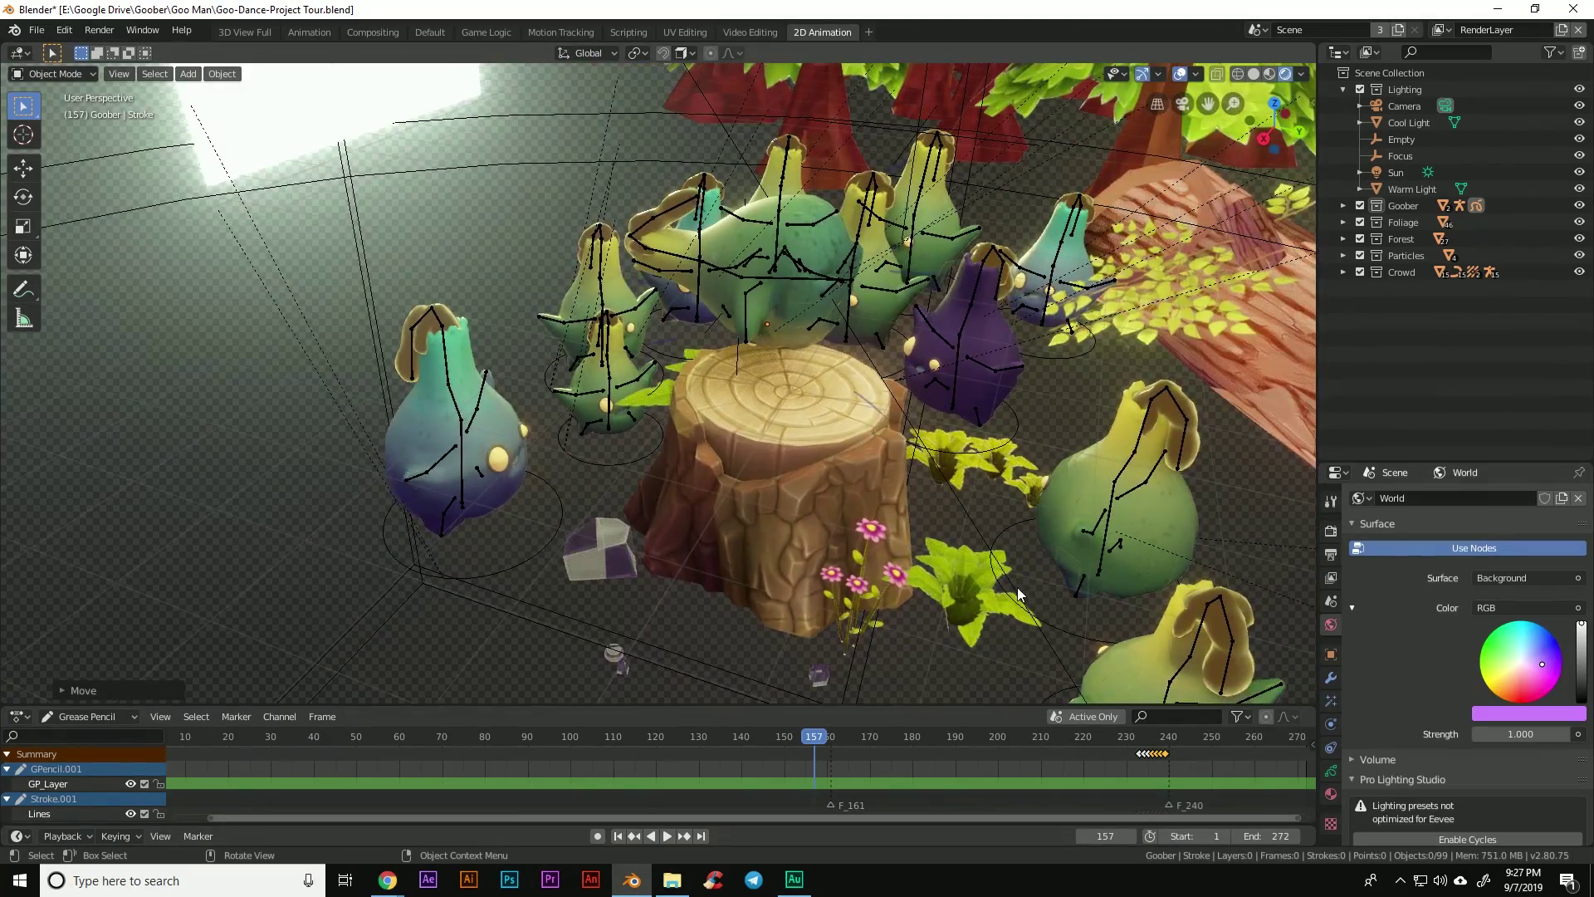
scroll(1018, 583, "down", 5)
scroll(719, 508, "up", 1)
middle_click_drag(718, 509, 751, 516)
scroll(724, 516, "up", 4)
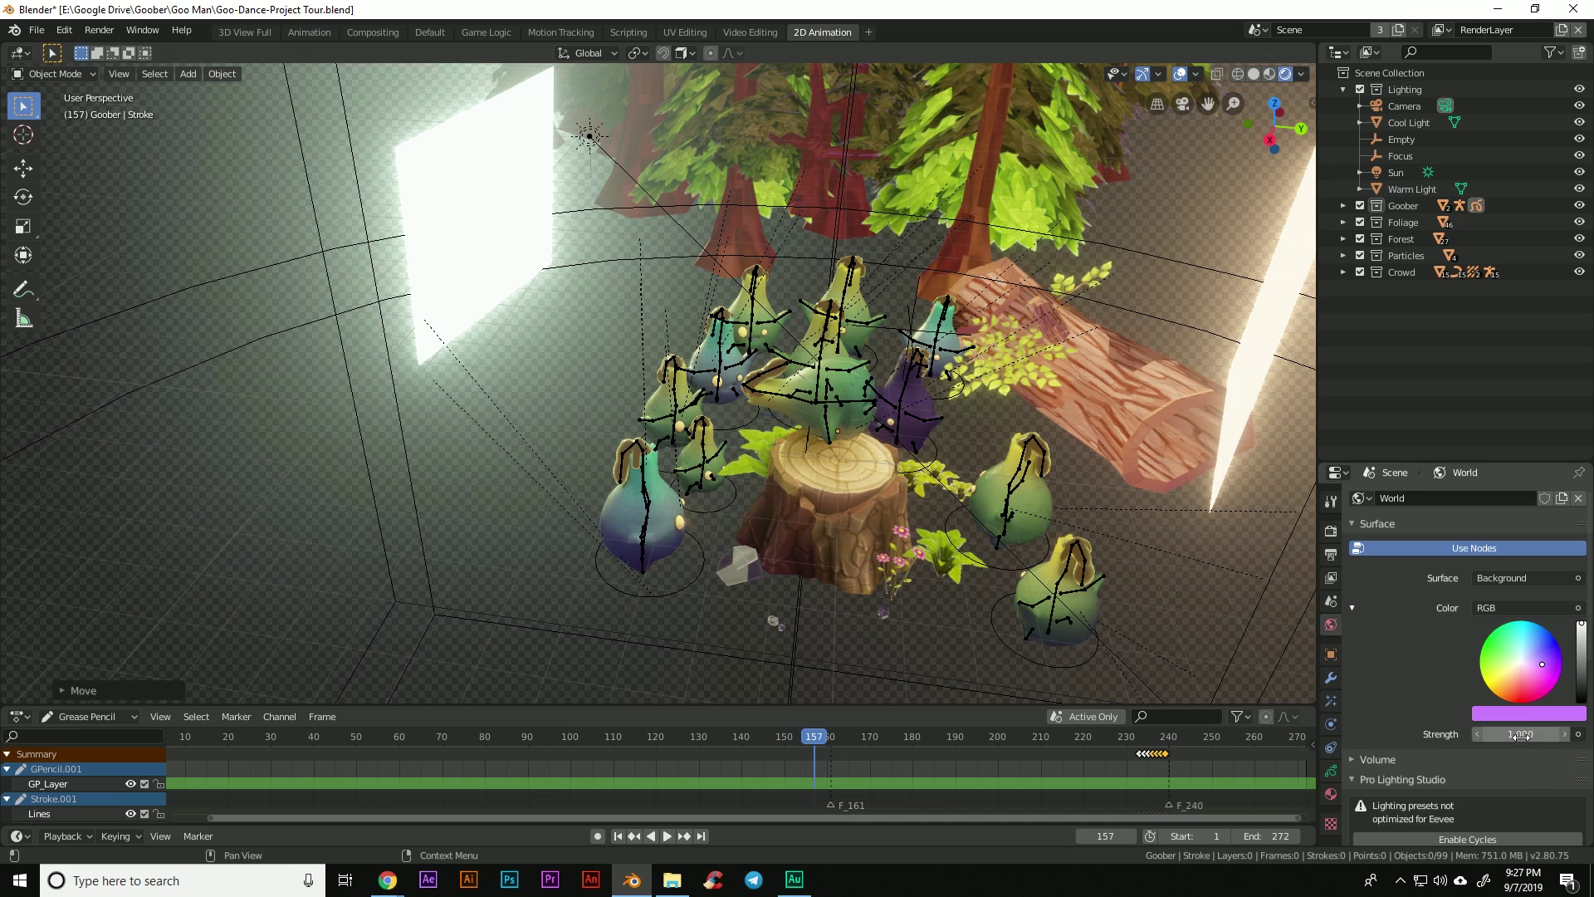
- Open the lilac world background colour picker and orbit to show the trees behind the stump
left_click(1540, 712)
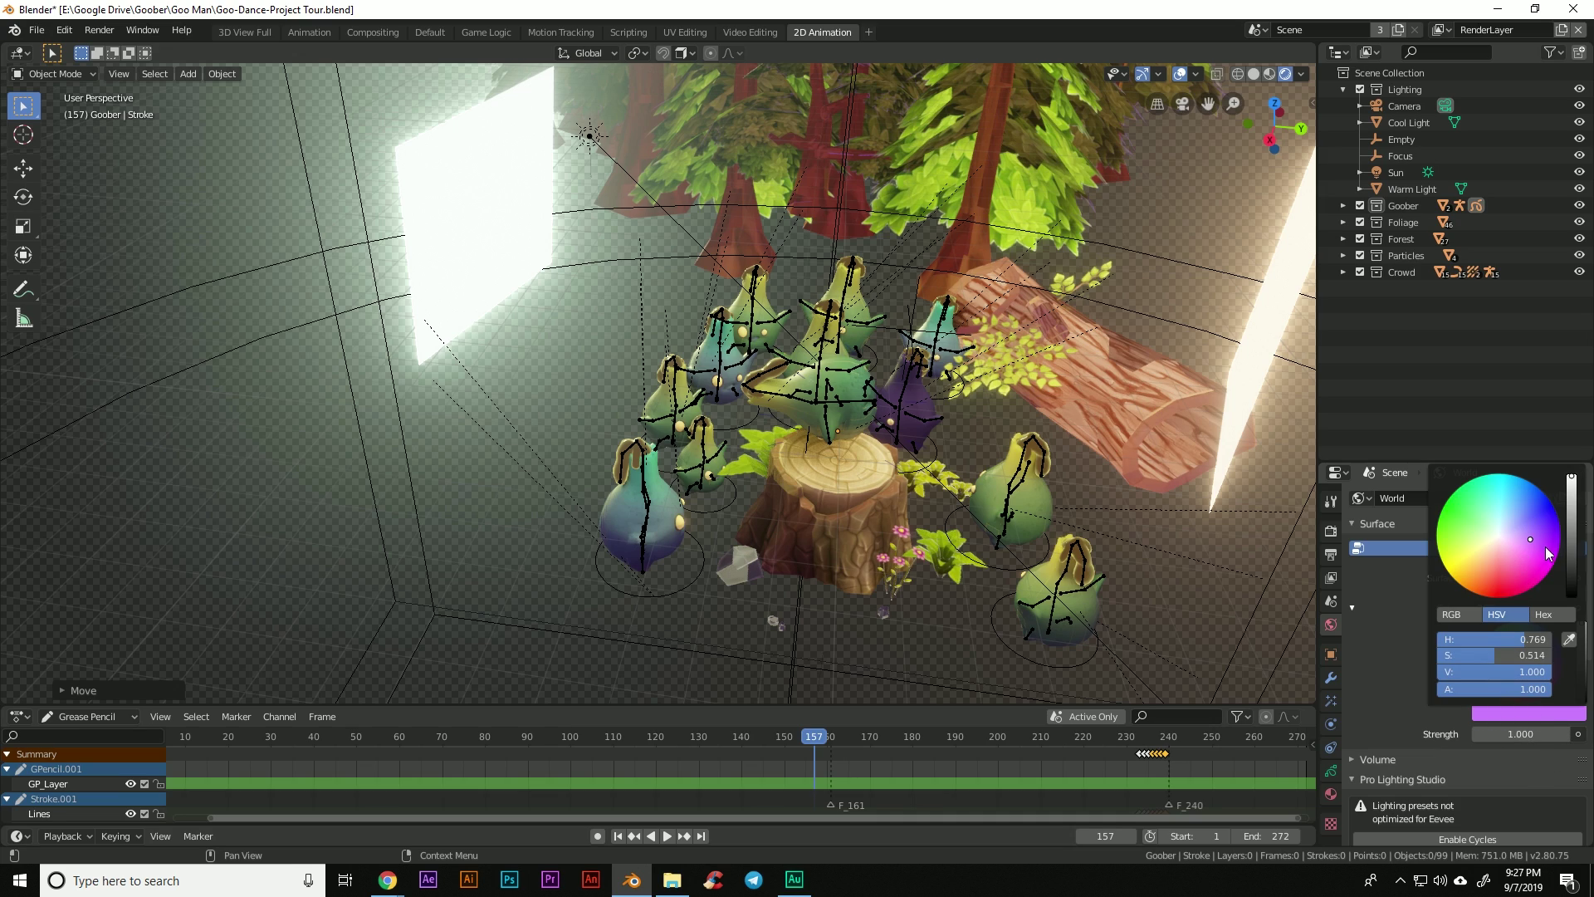
middle_click_drag(747, 470, 857, 451)
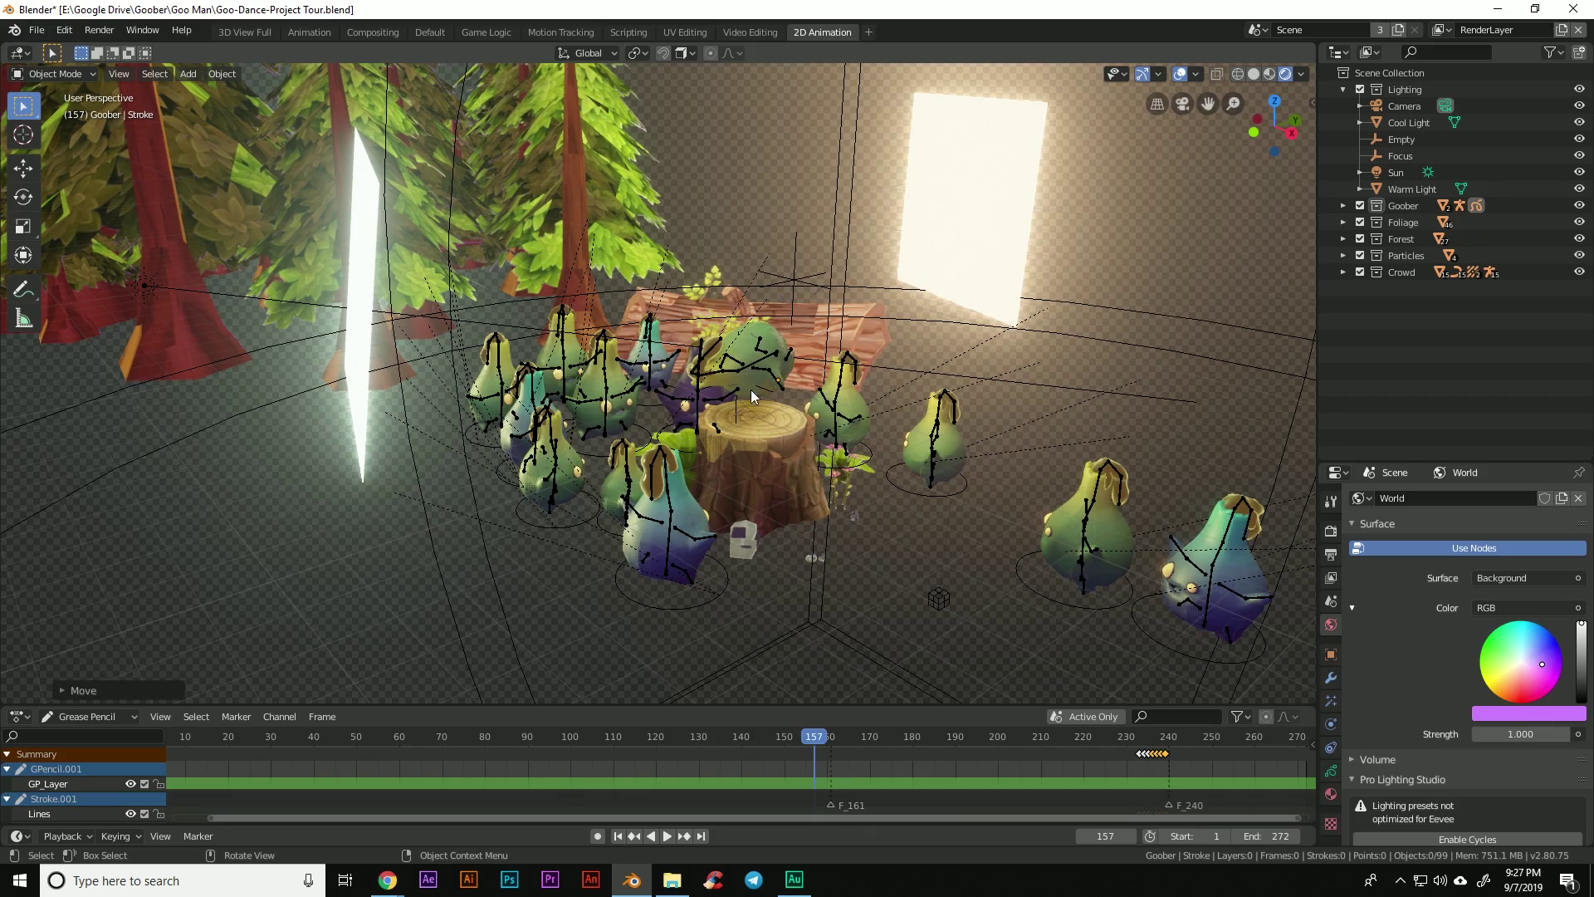
middle_click_drag(751, 390, 885, 558)
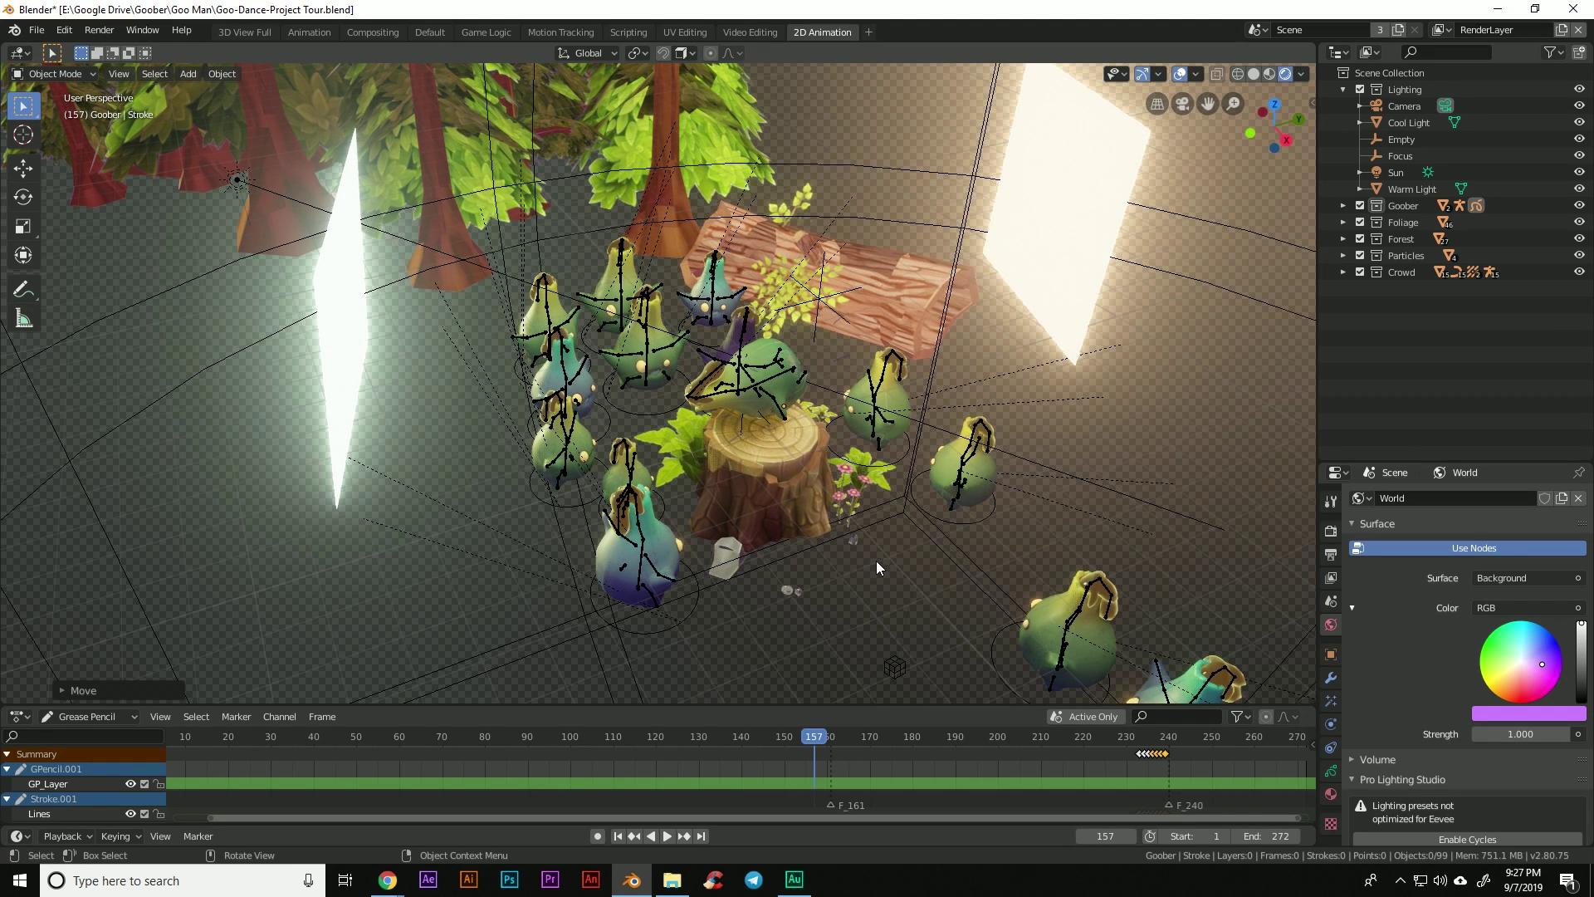
key("KP_0")
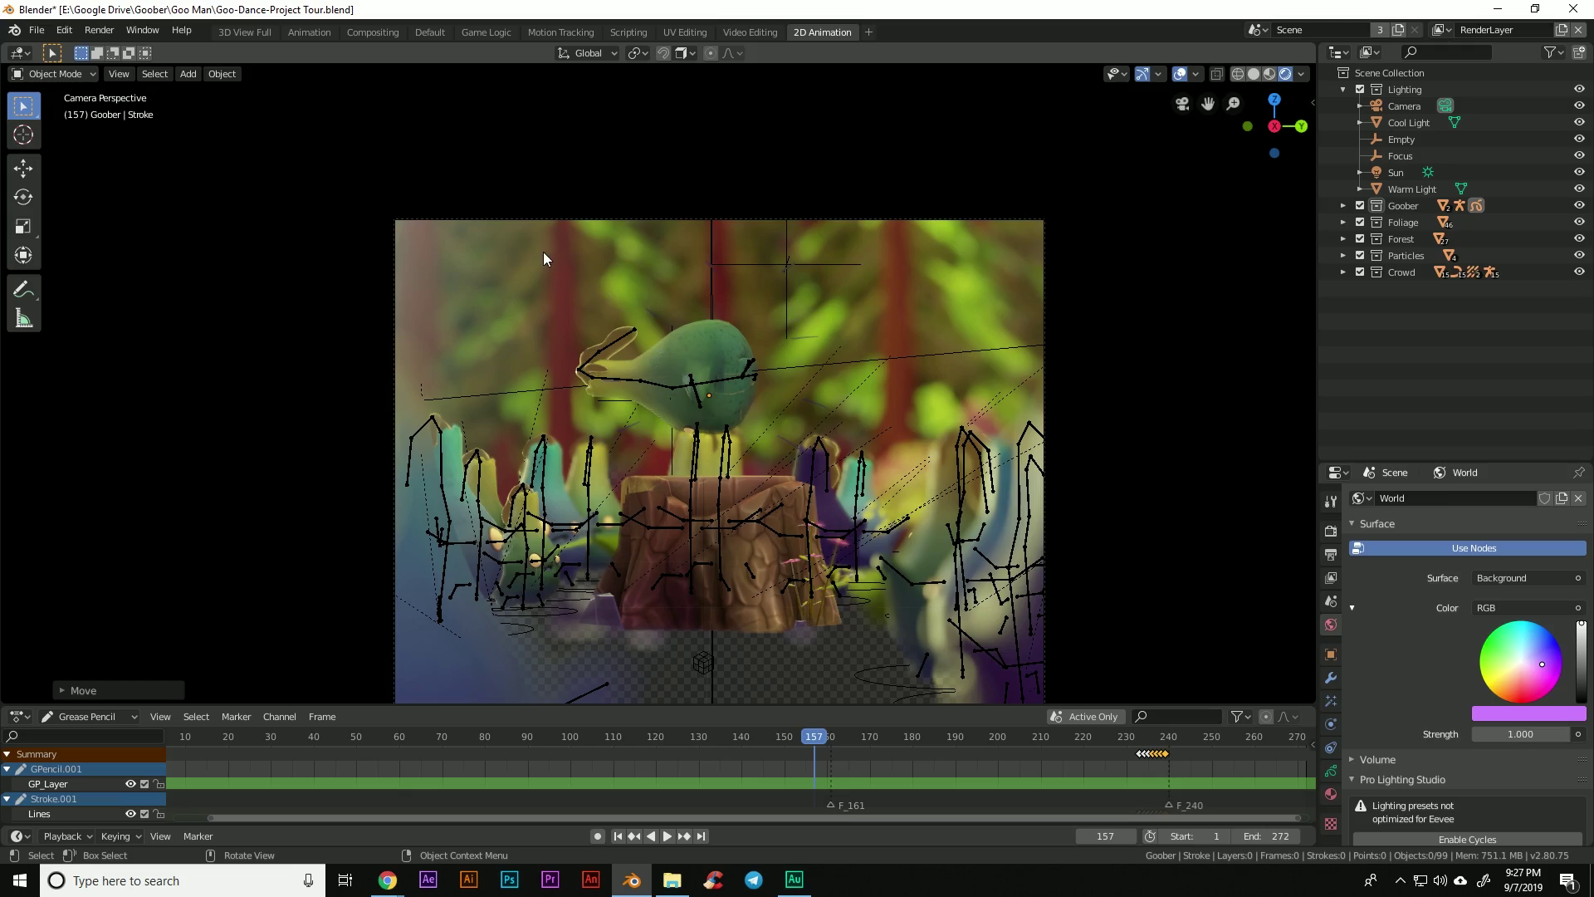
key("KP_0")
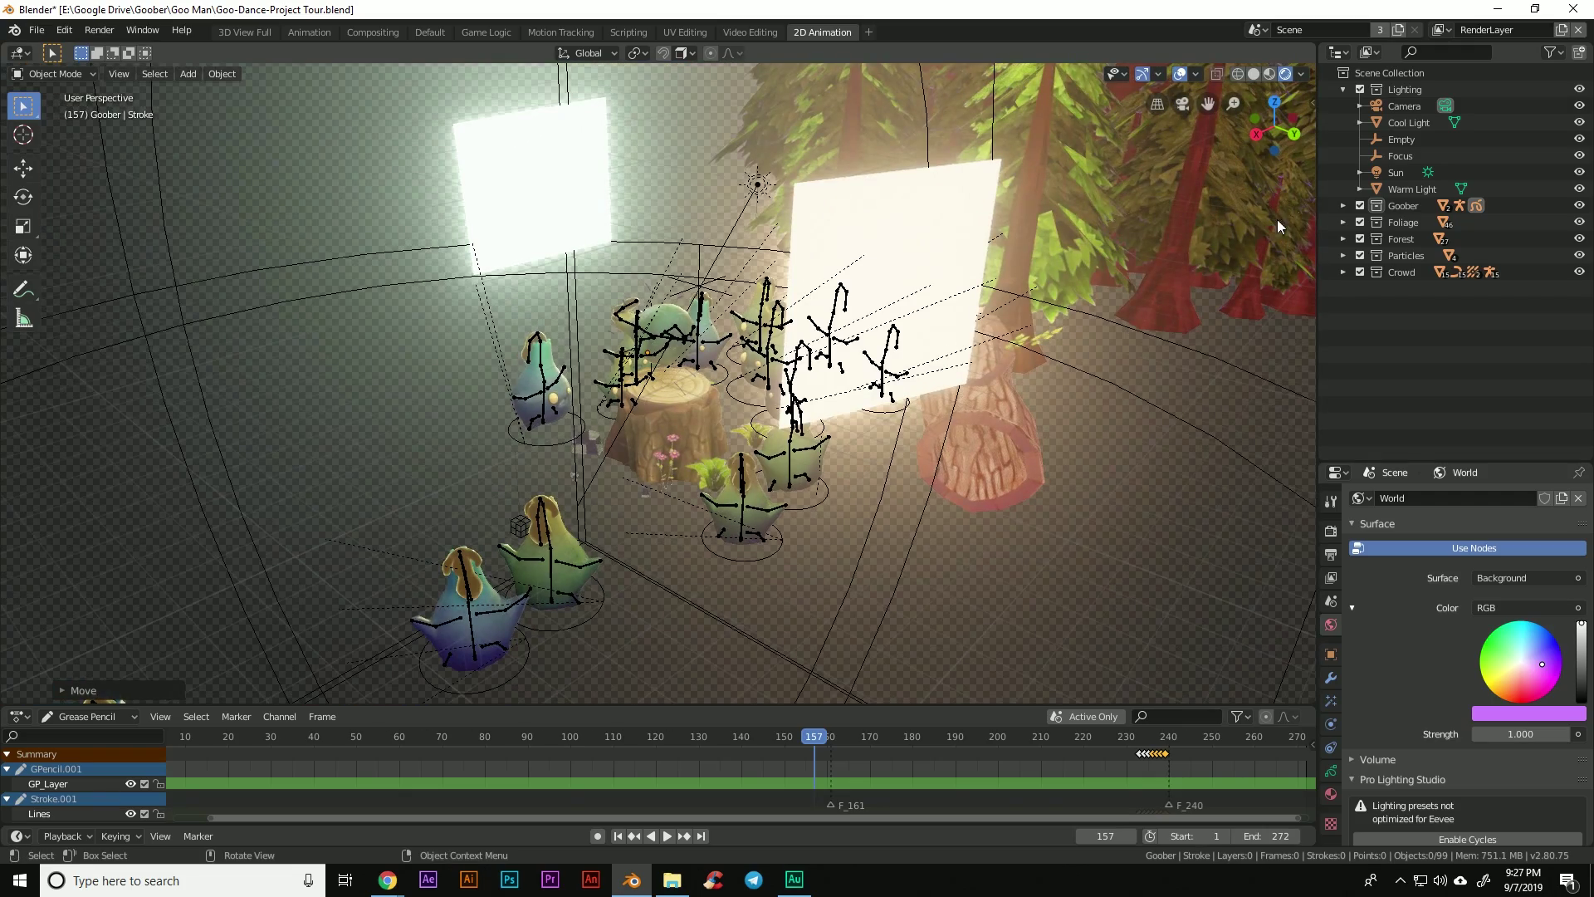
left_click(1396, 171)
middle_click_drag(836, 199, 230, 672)
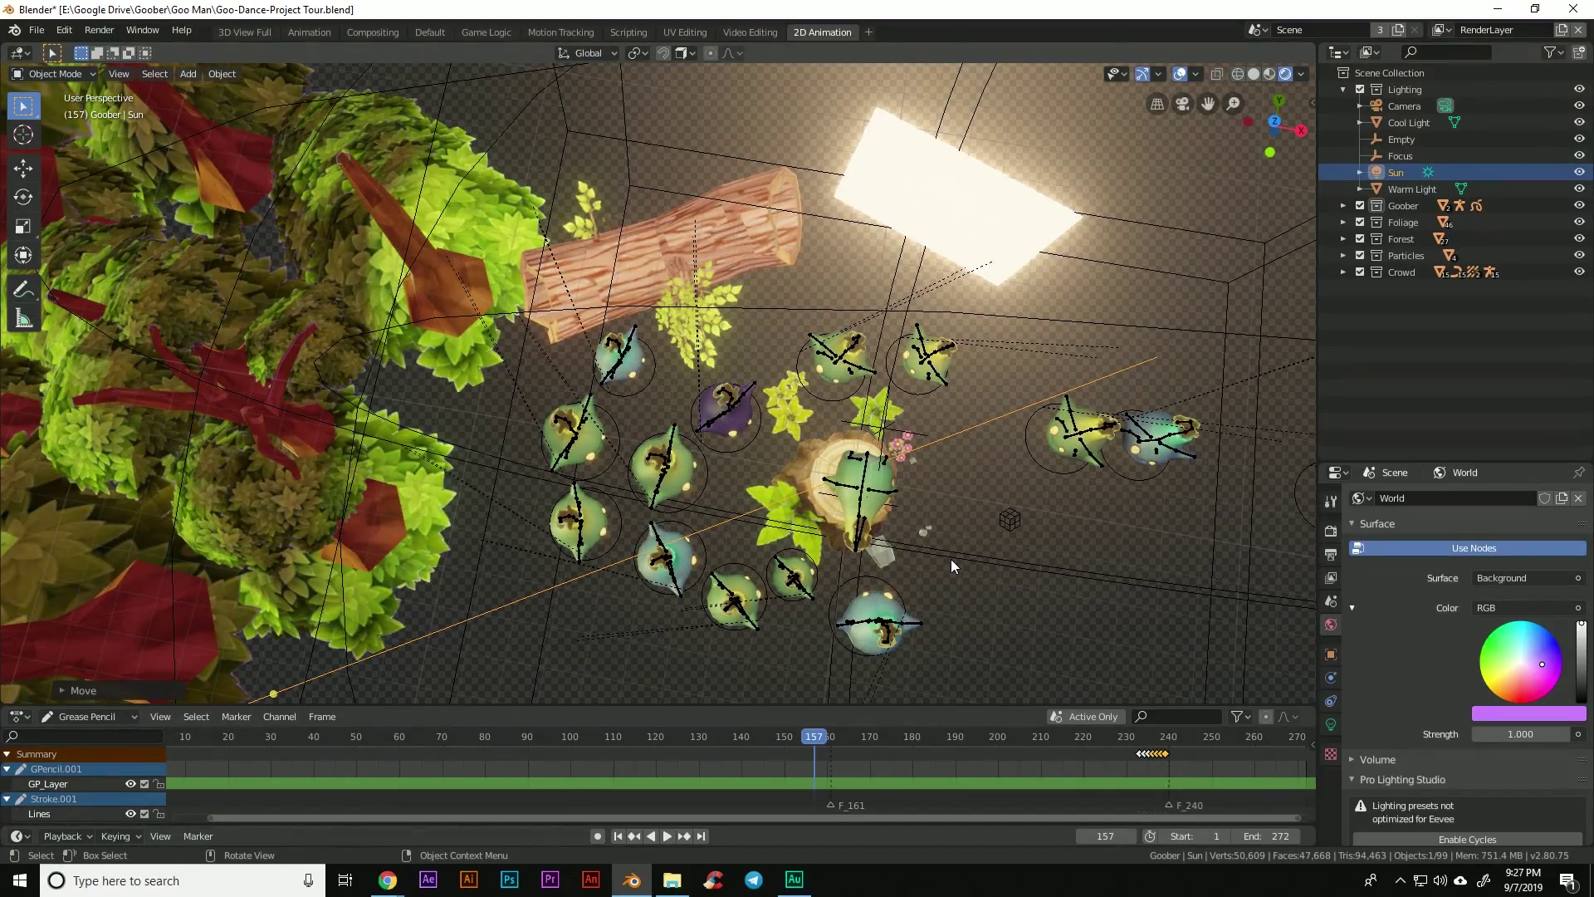
middle_click_drag(951, 563, 782, 586)
key("KP_7")
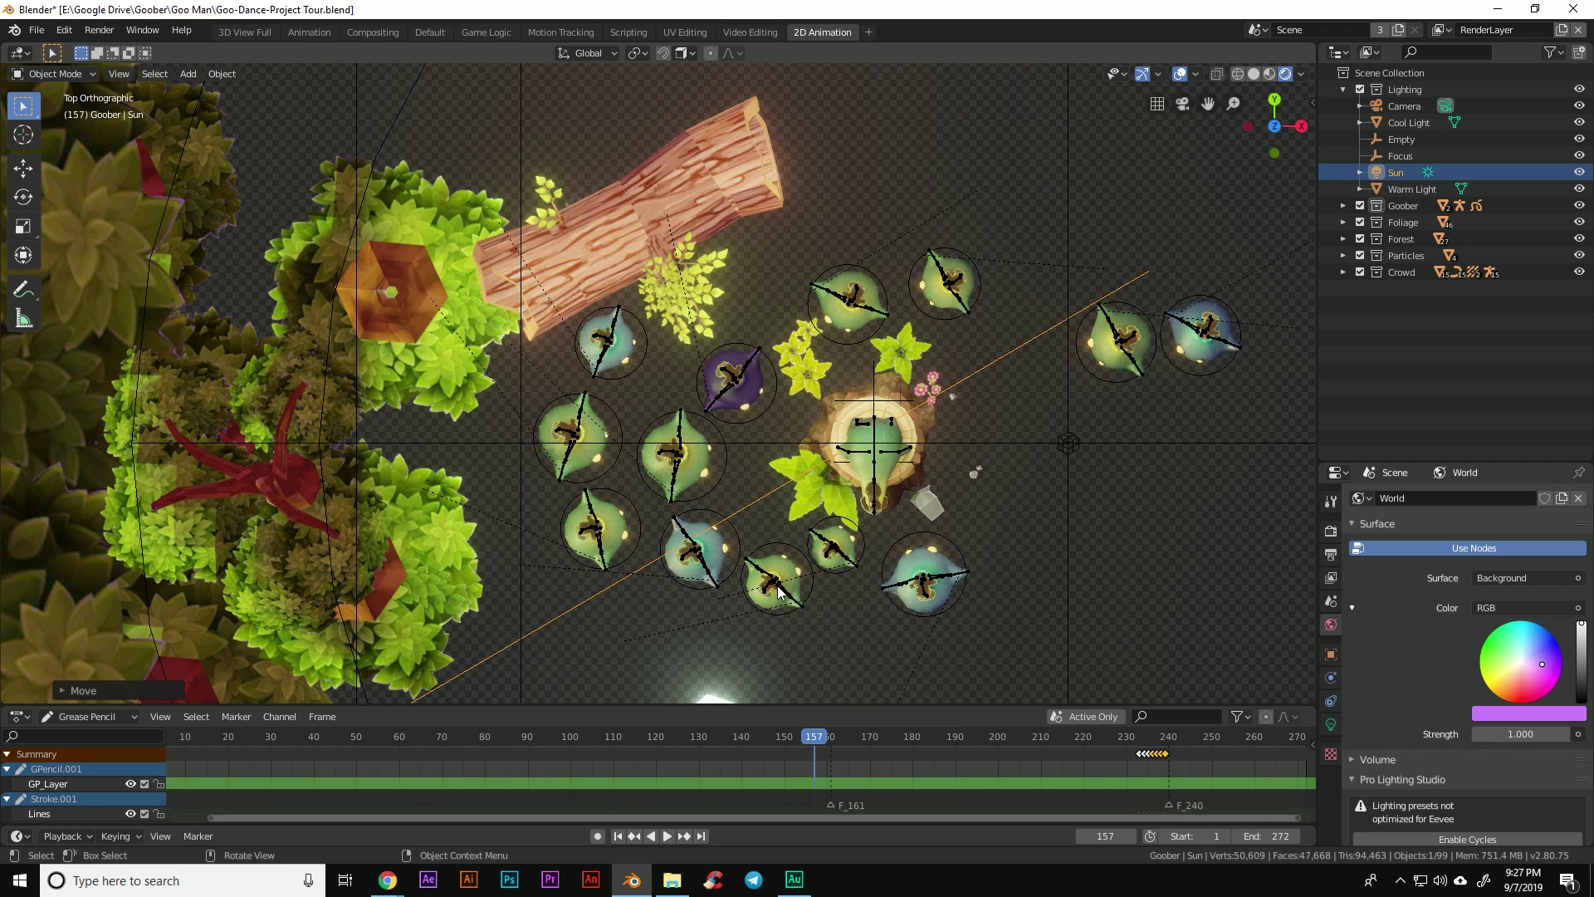
scroll(996, 423, "down", 3)
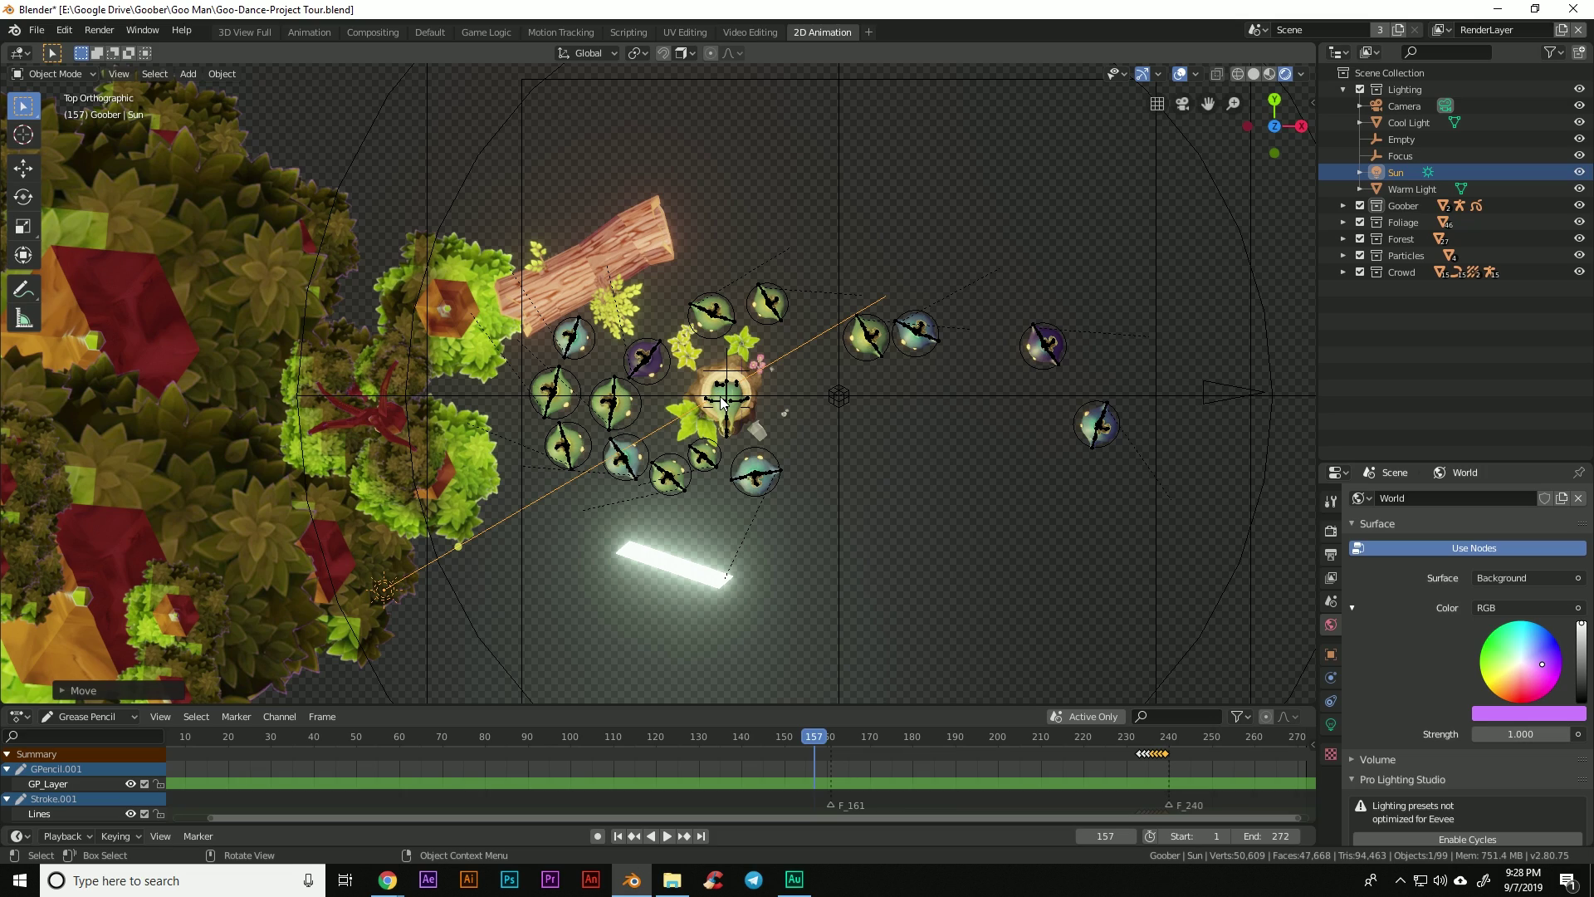
middle_click_drag(747, 441, 627, 410)
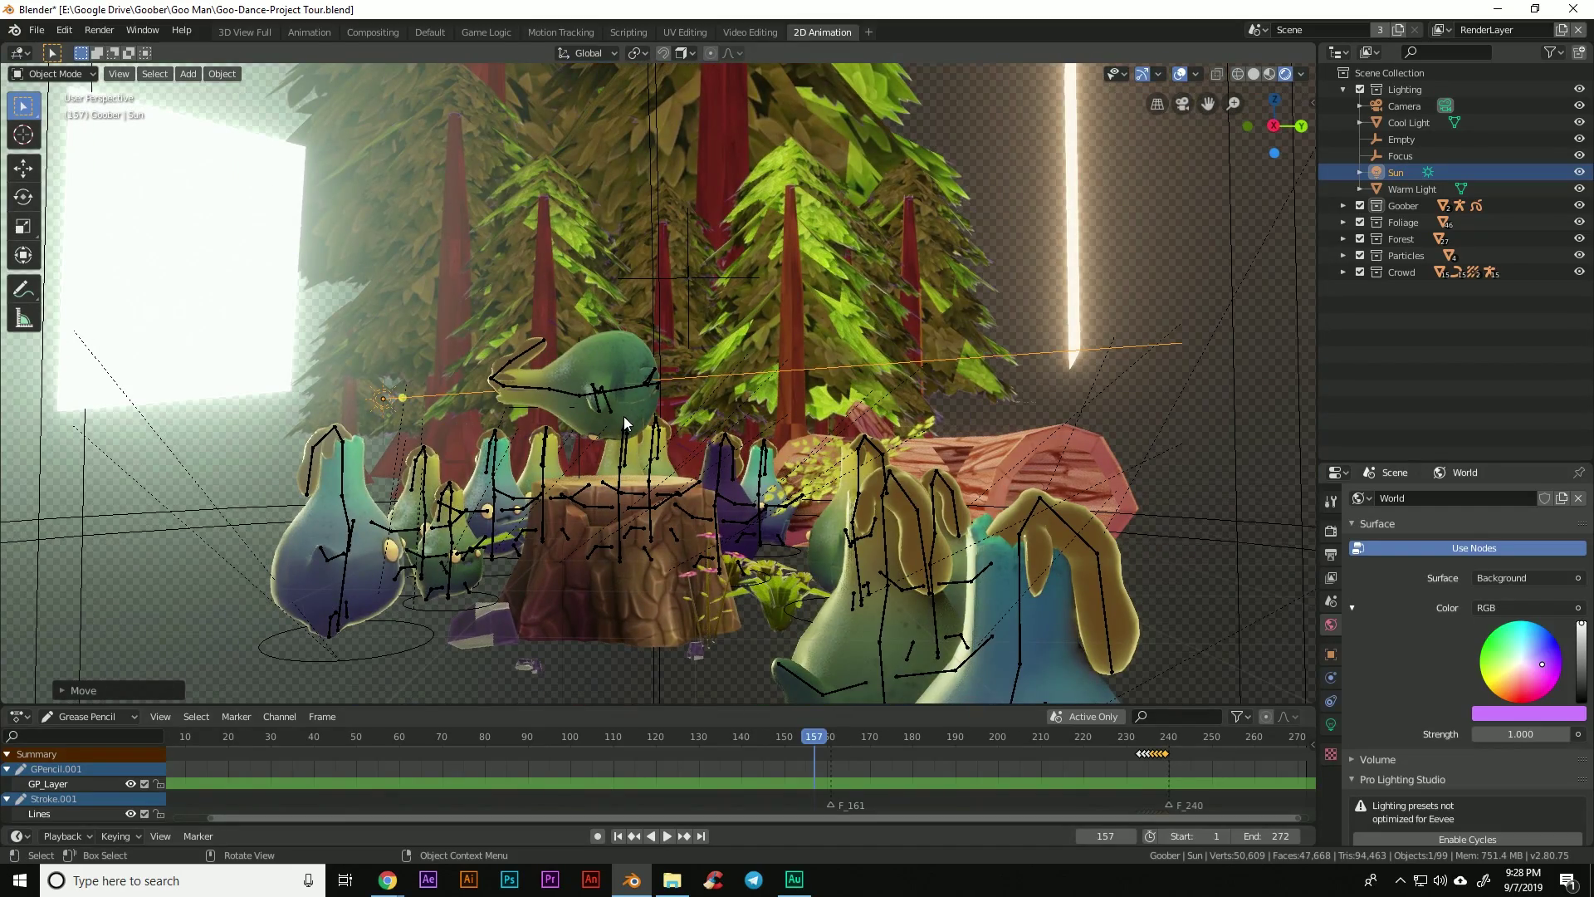
key("KP_7")
scroll(675, 461, "down", 3)
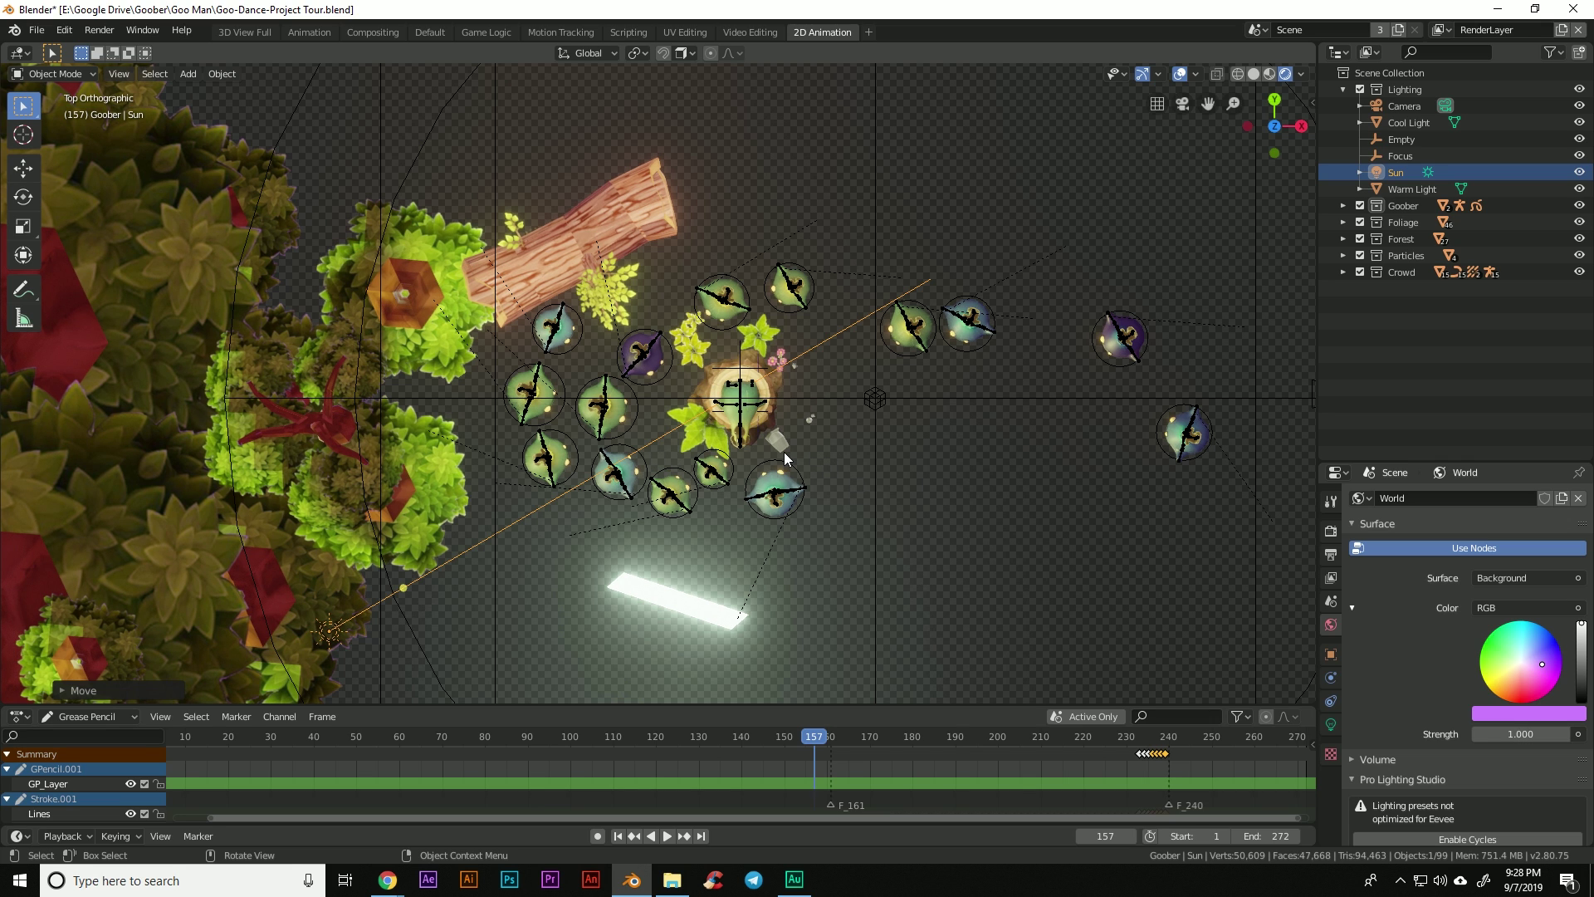
key("KP_0")
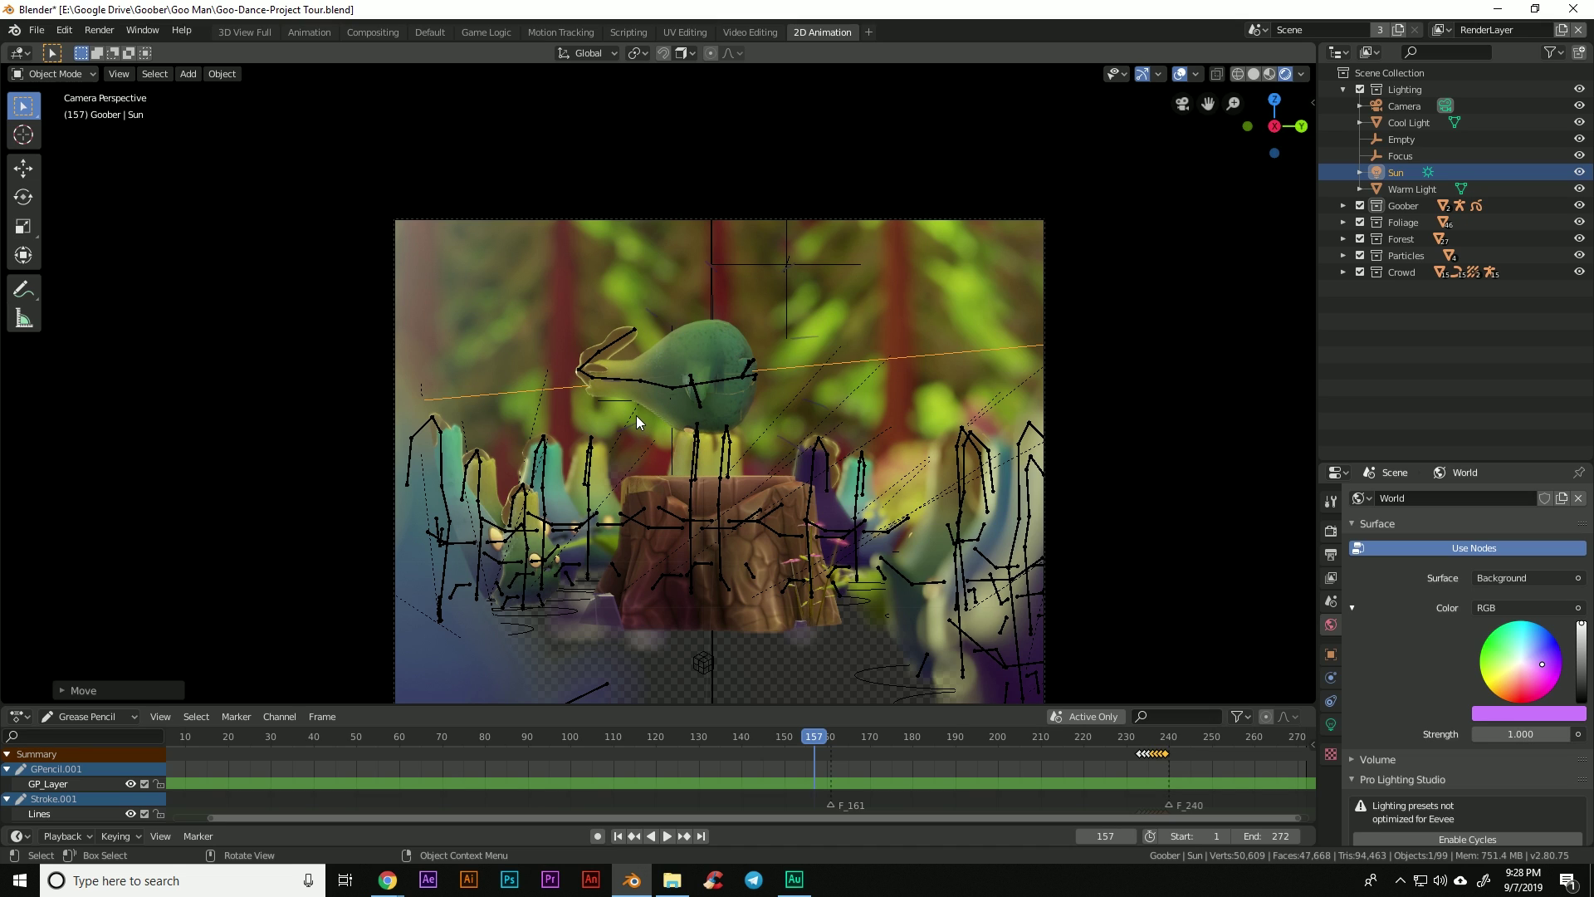
middle_click_drag(636, 415, 690, 459)
middle_click_drag(747, 453, 746, 457)
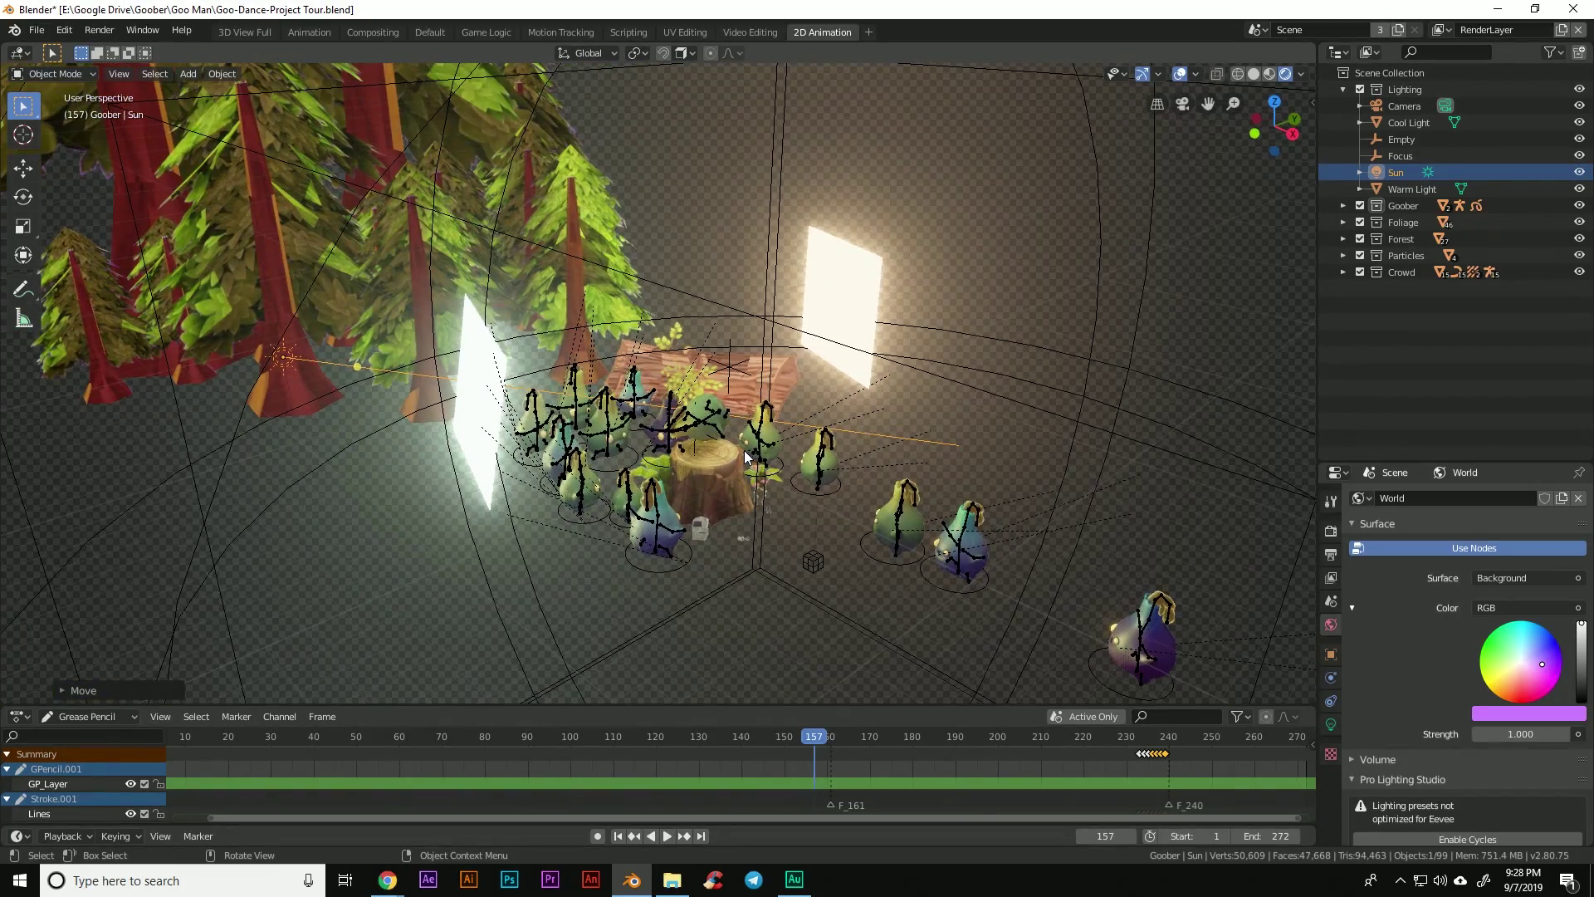
- Select the Warm Light plane and show its Emission material at strength 10
left_click(844, 316)
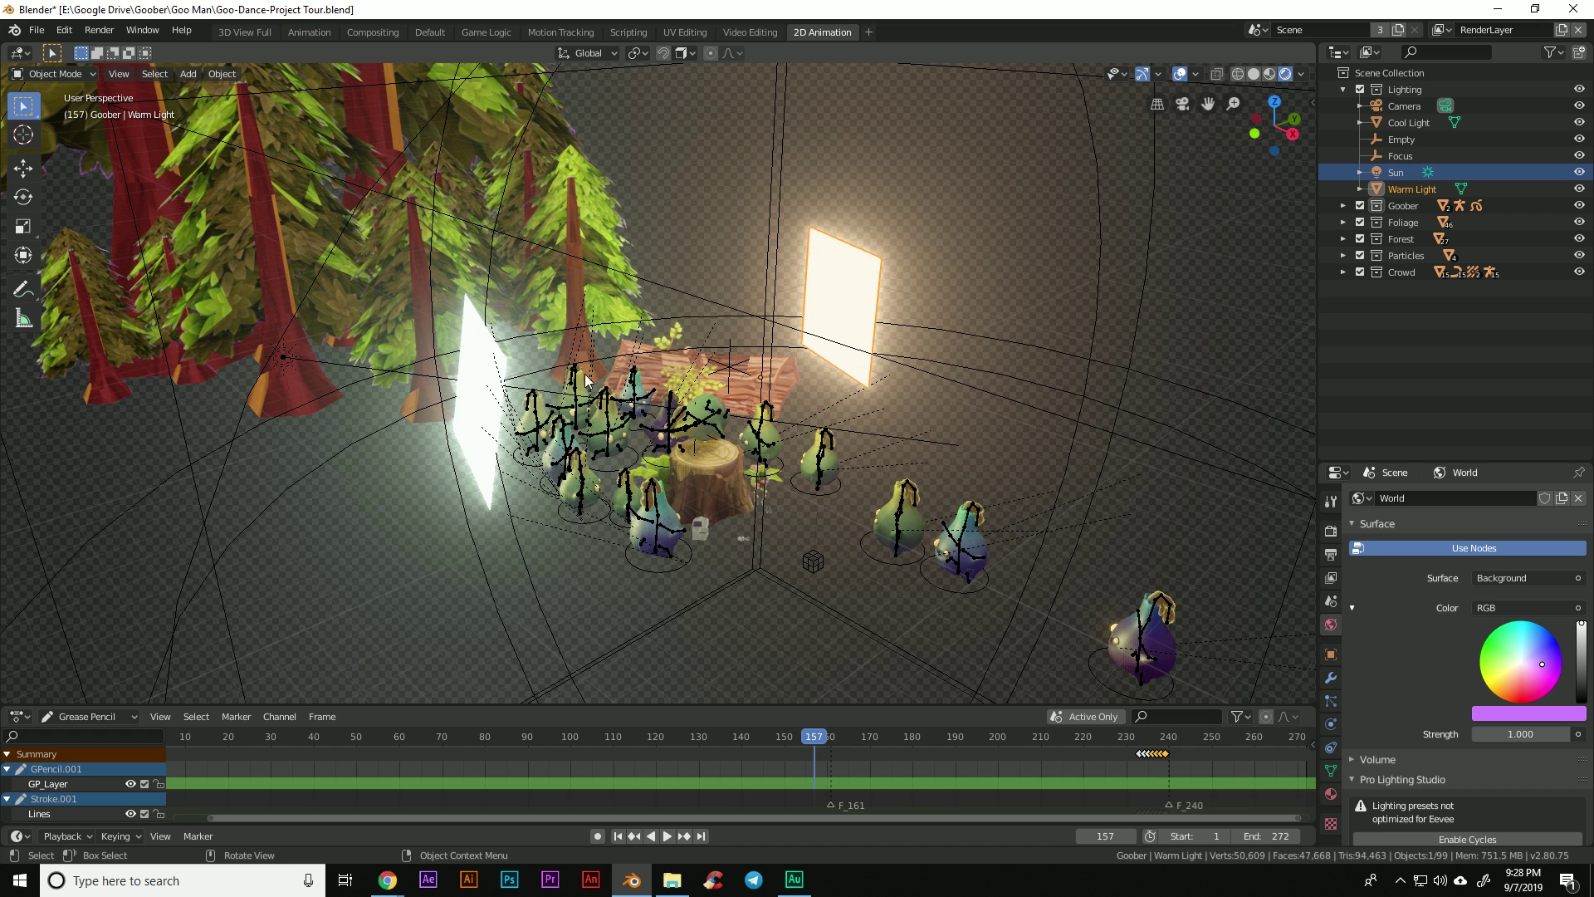
left_click(1333, 796)
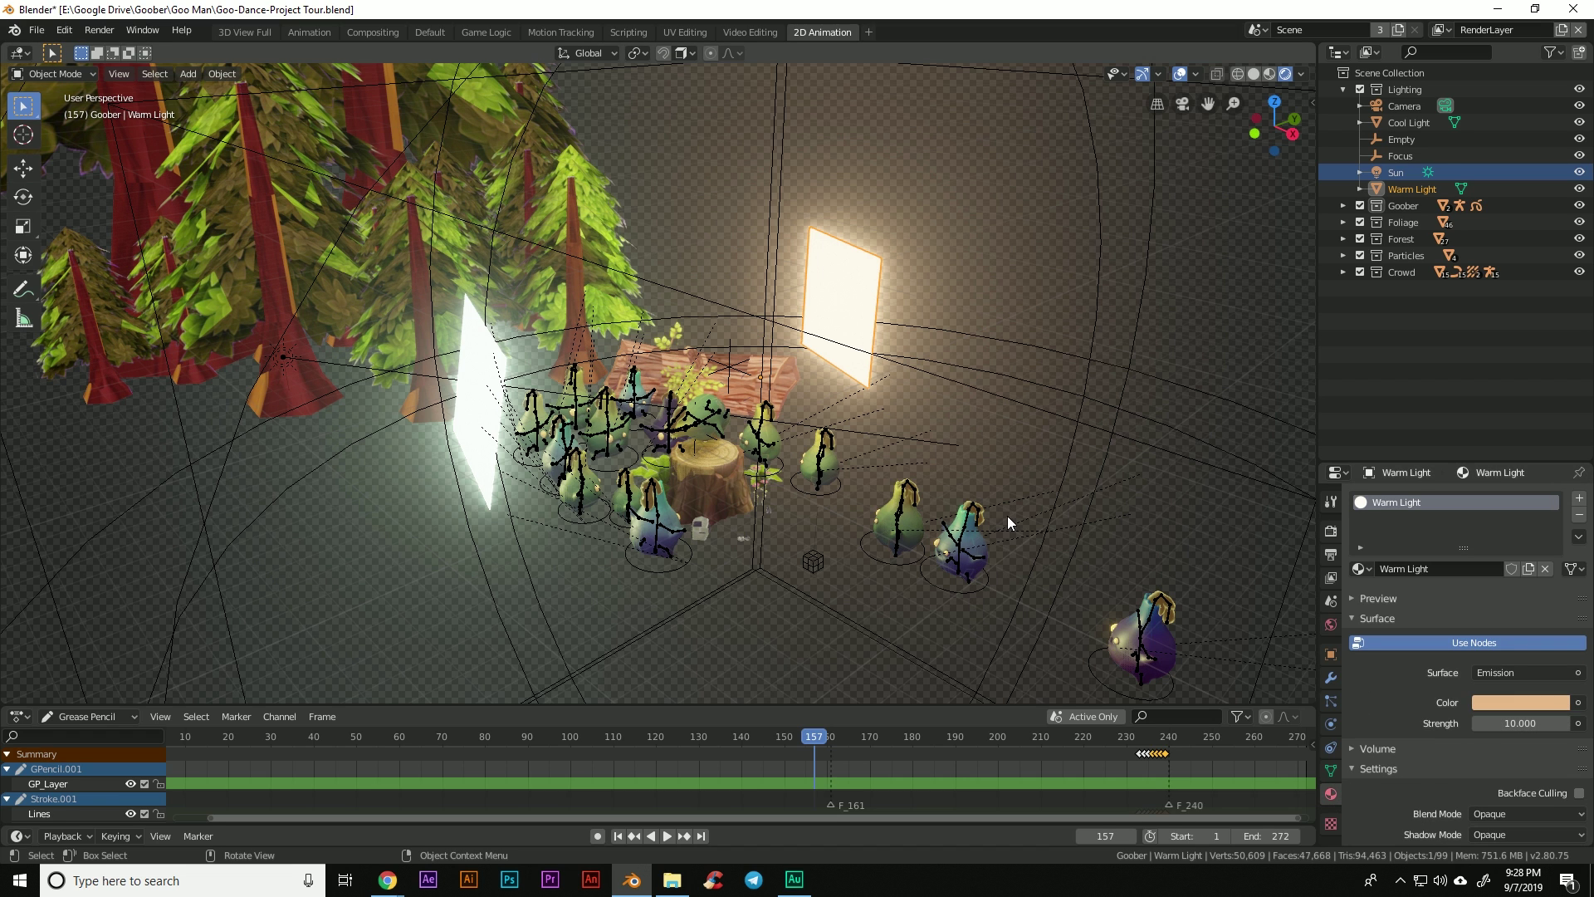
middle_click_drag(1007, 516, 449, 392)
- Compare the Cool Light plane, then reselect Warm Light and orbit down among the goo characters
left_click(449, 395)
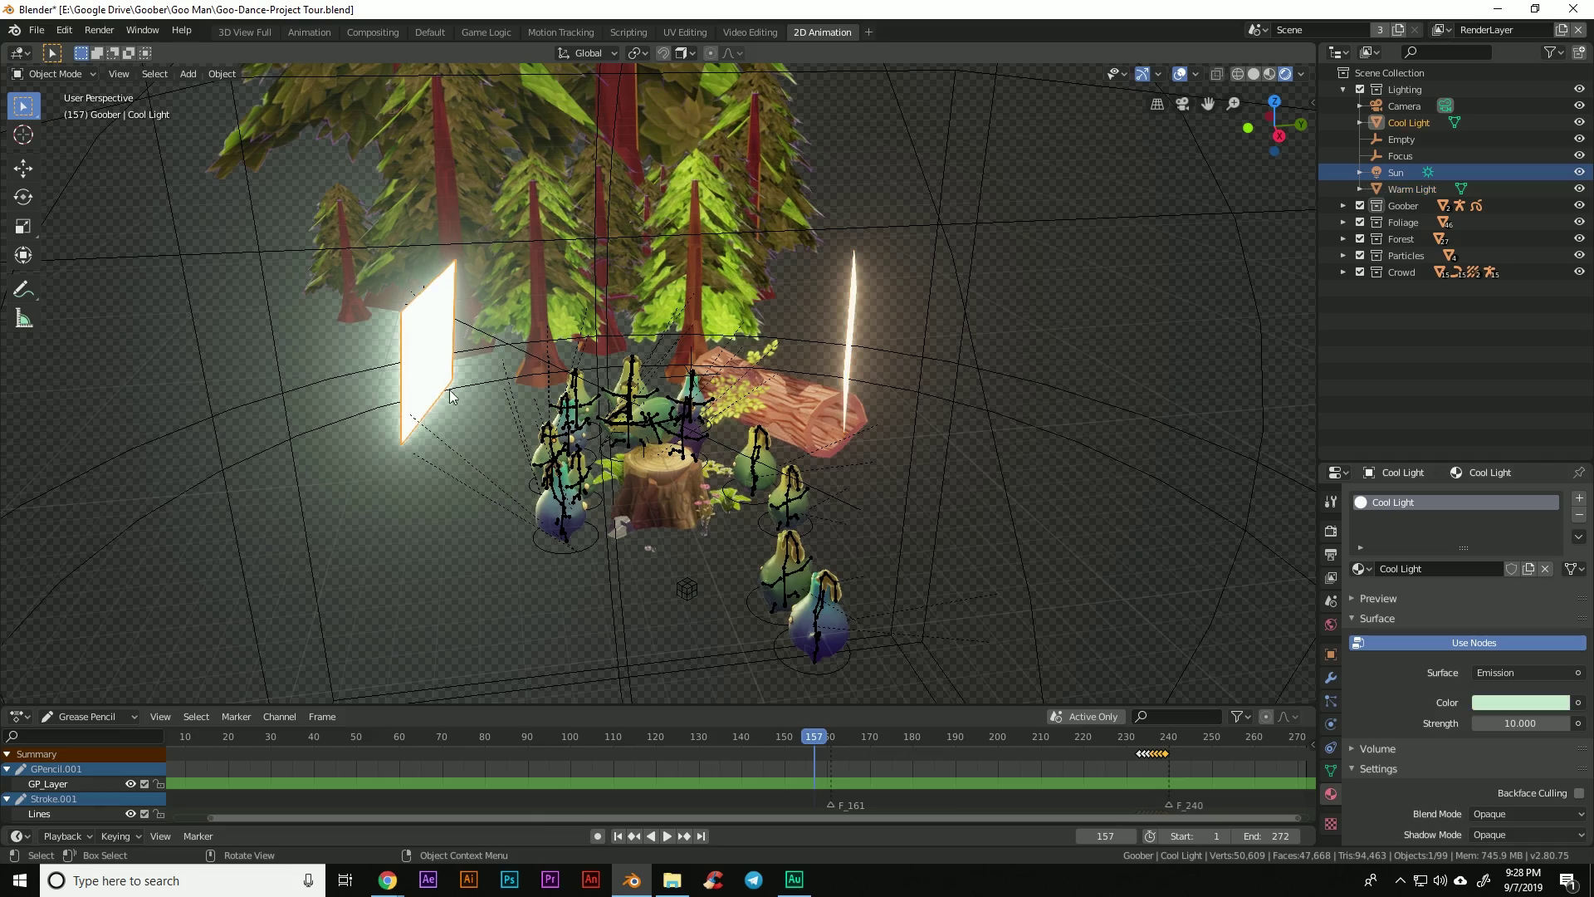
middle_click_drag(630, 449, 653, 480)
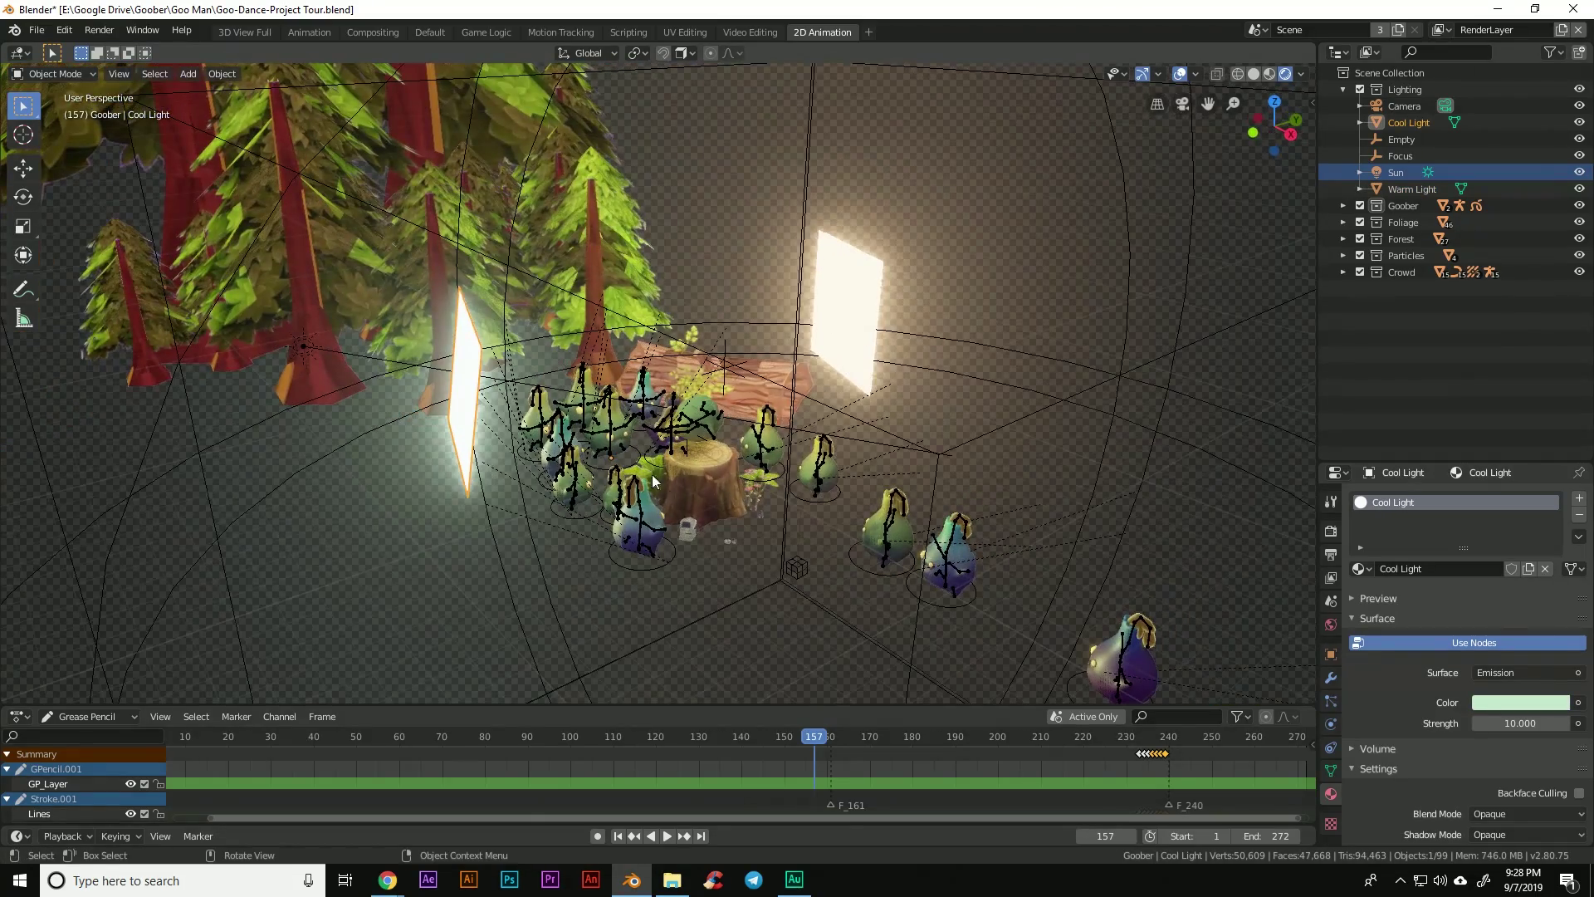
middle_click_drag(906, 454, 870, 453)
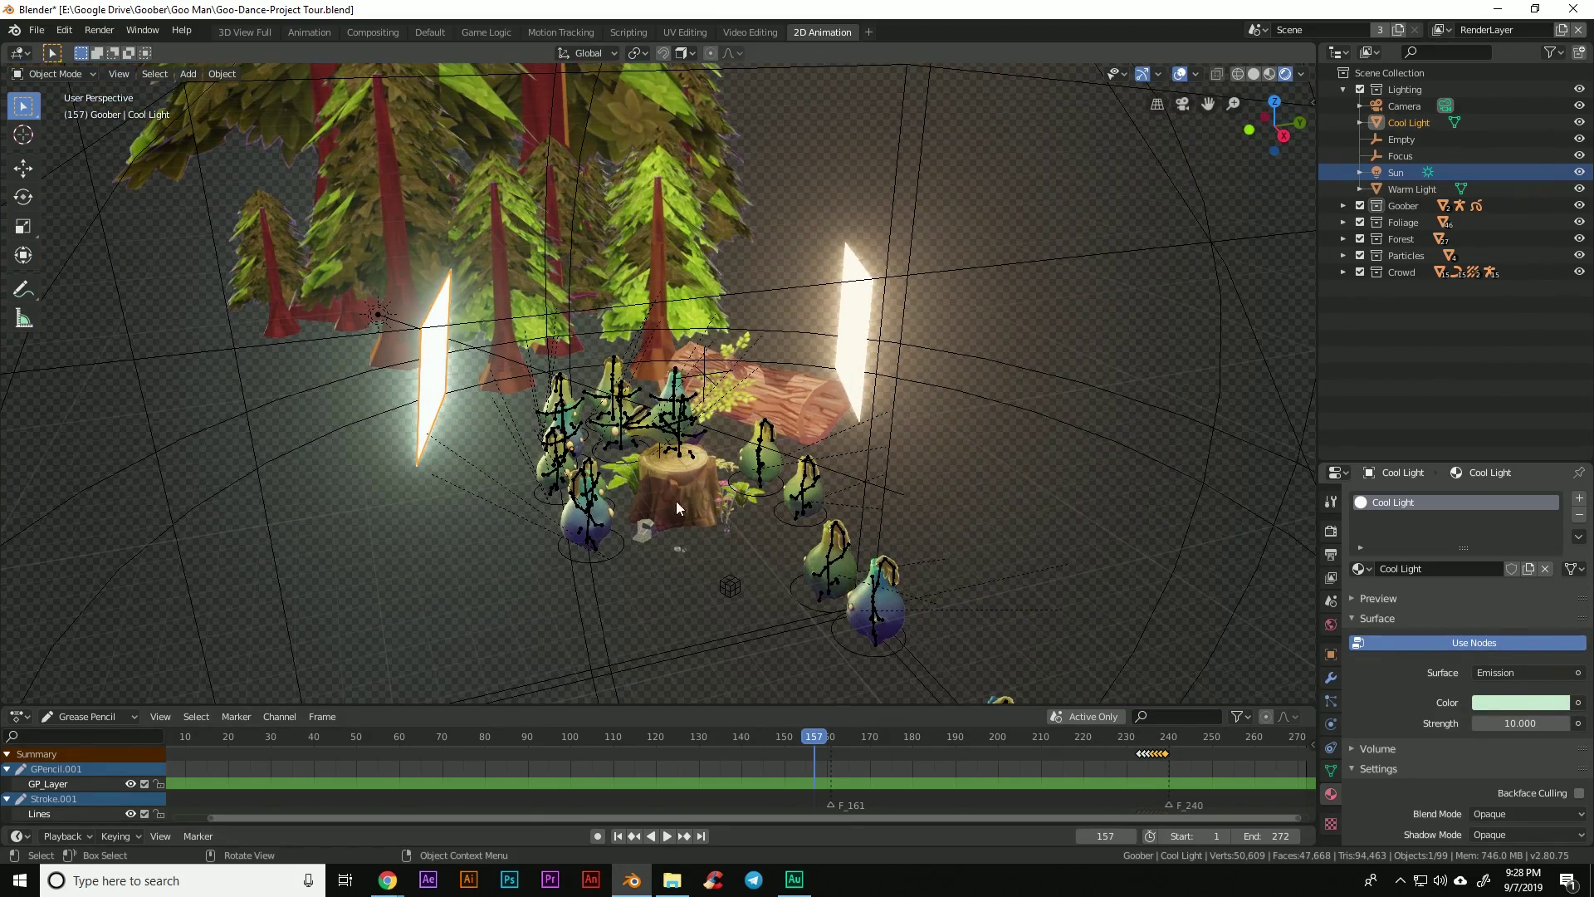
middle_click_drag(680, 498, 702, 487)
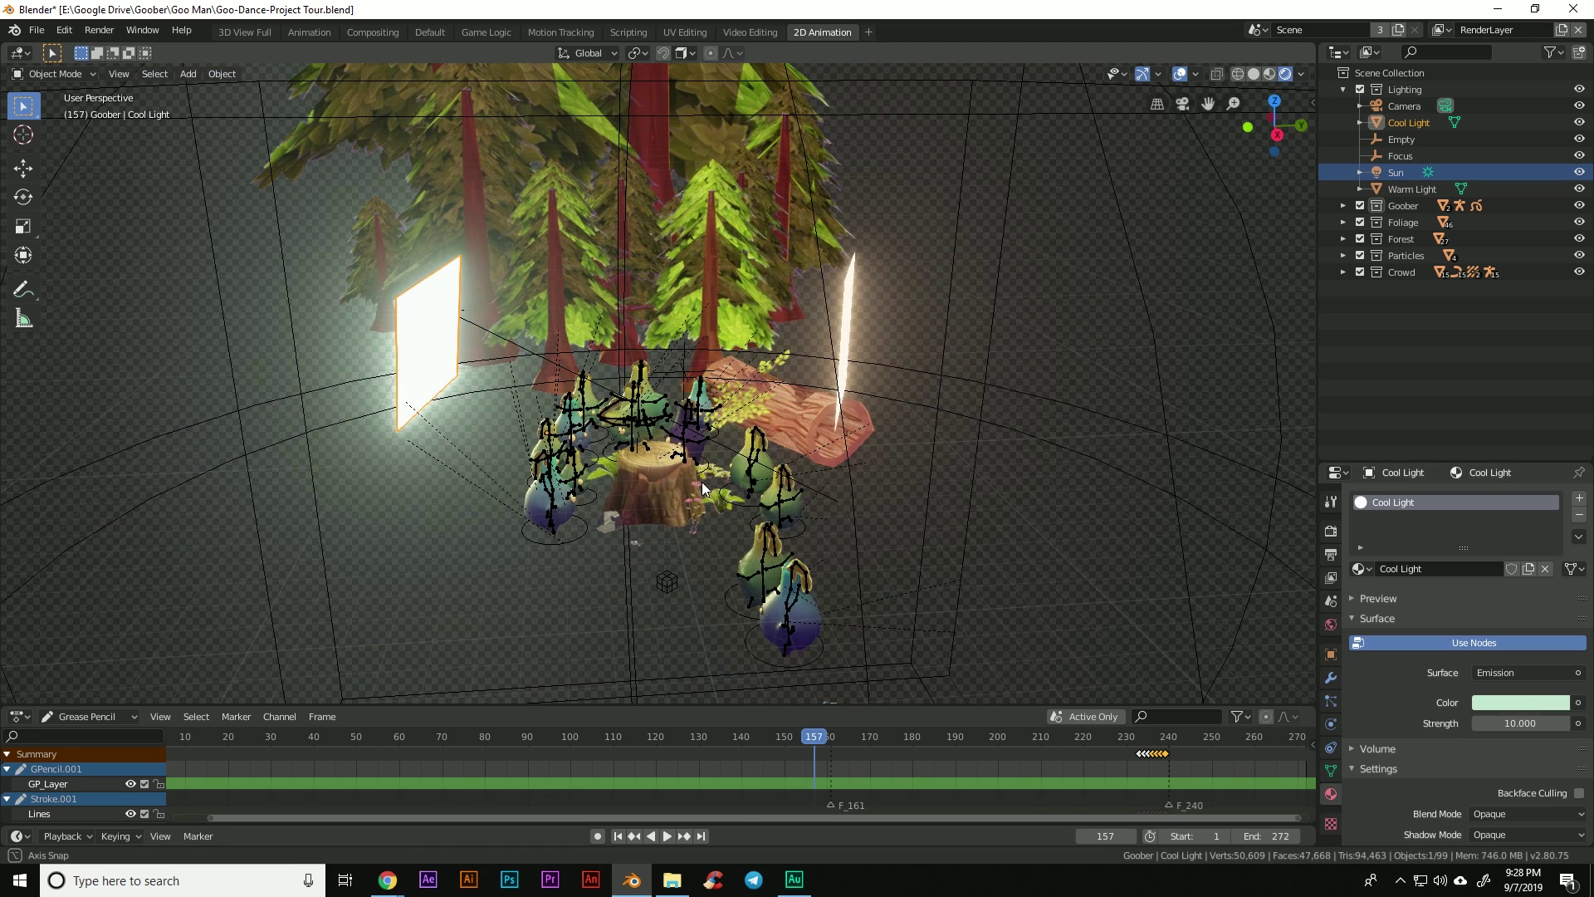
left_click(846, 332)
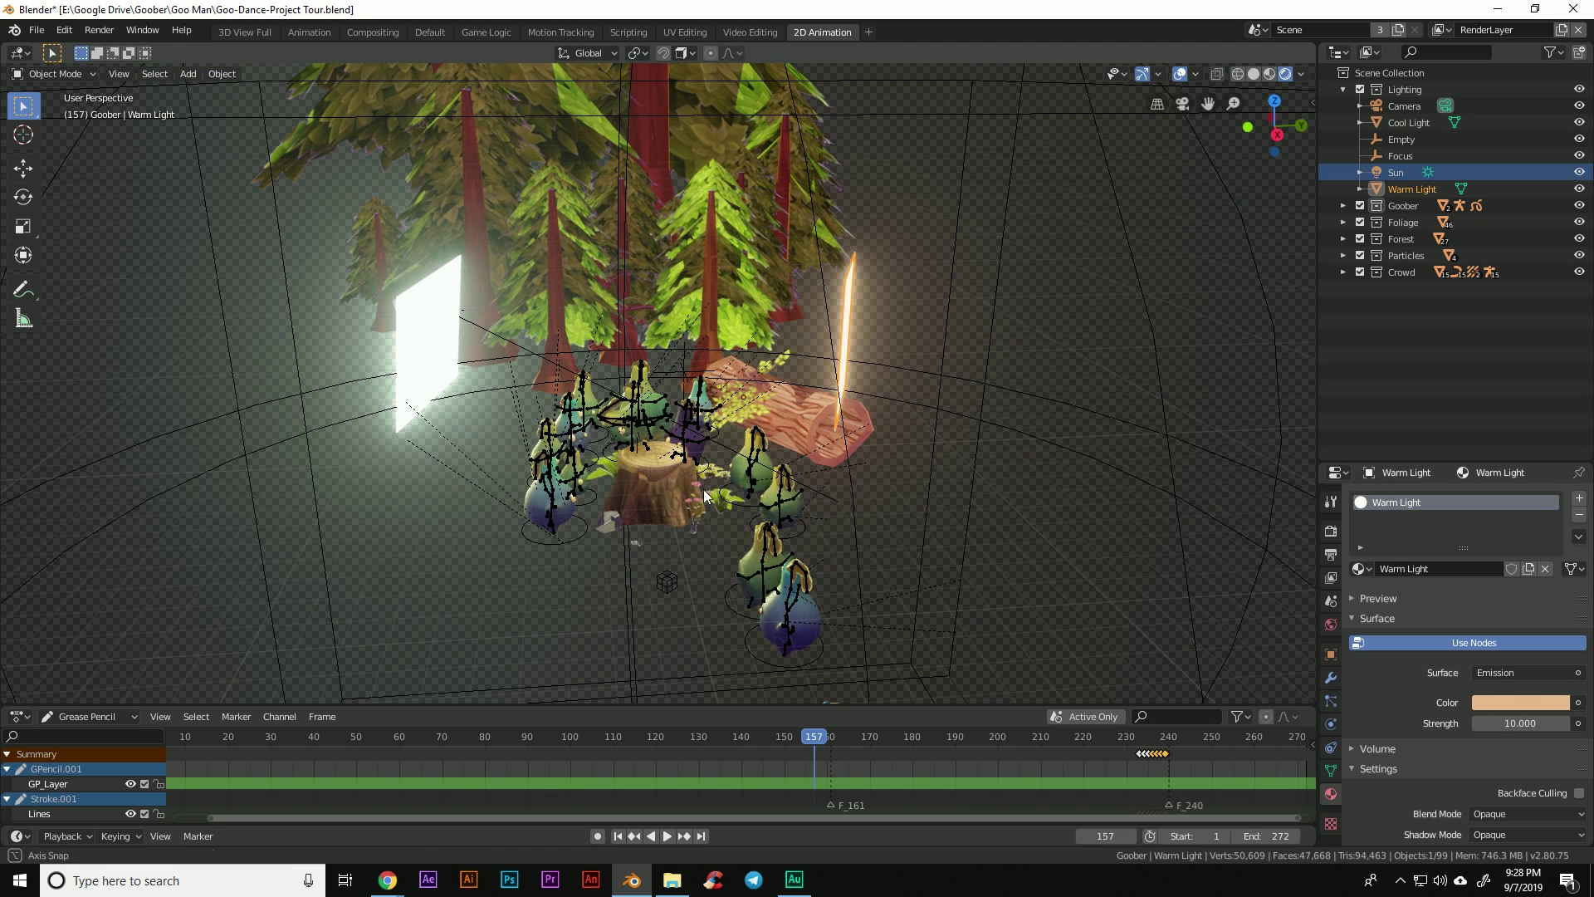
middle_click_drag(704, 490, 749, 486)
scroll(872, 447, "up", 4)
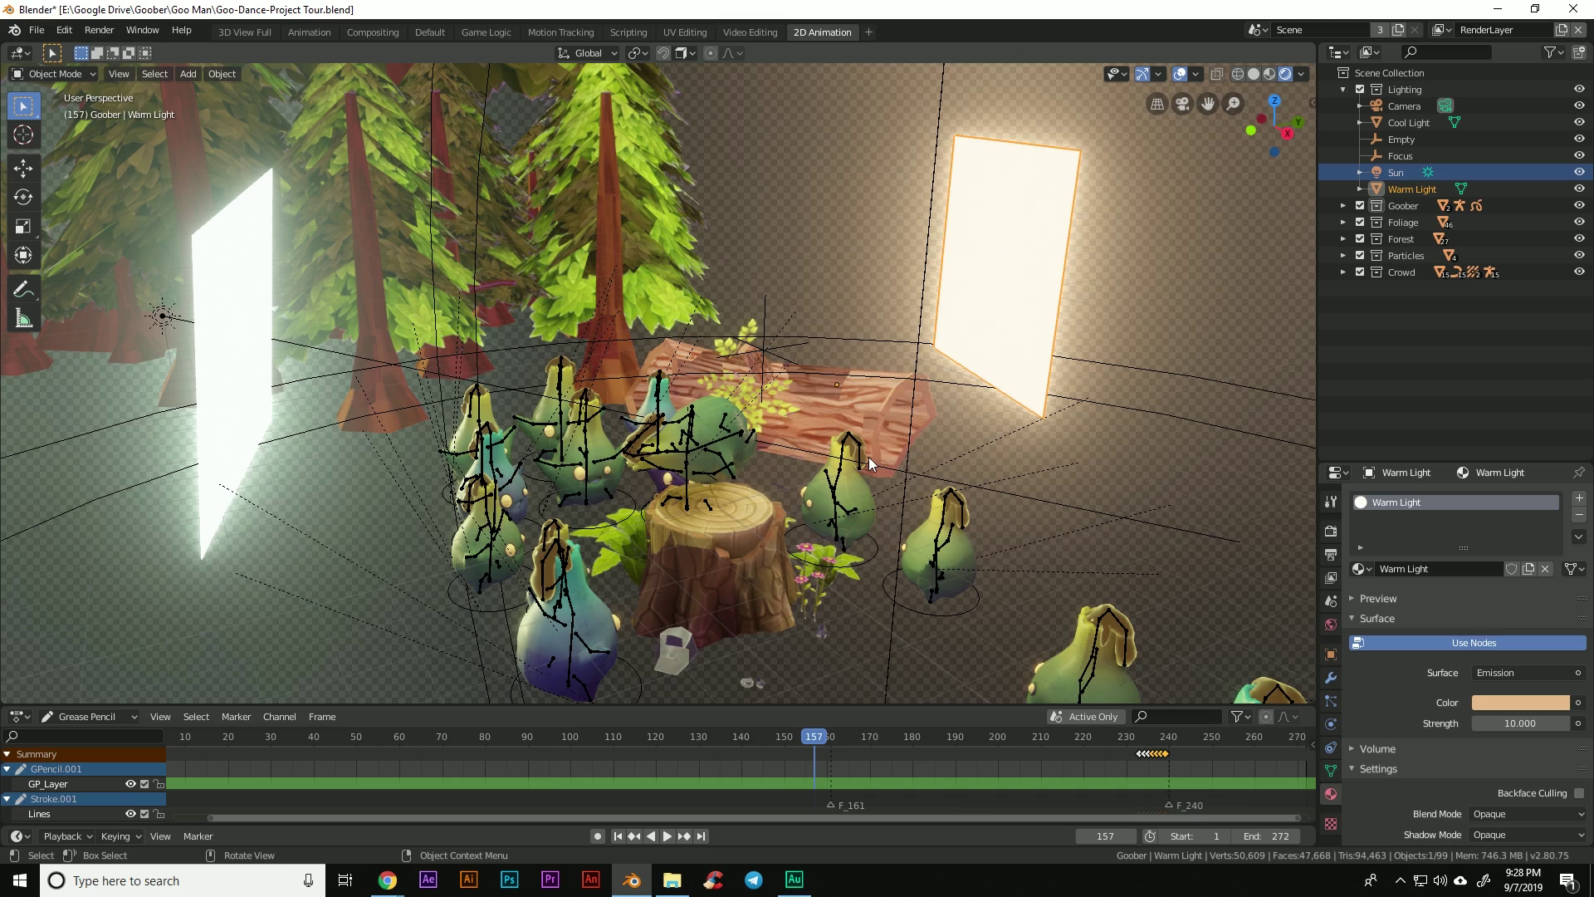
middle_click_drag(868, 456, 814, 462)
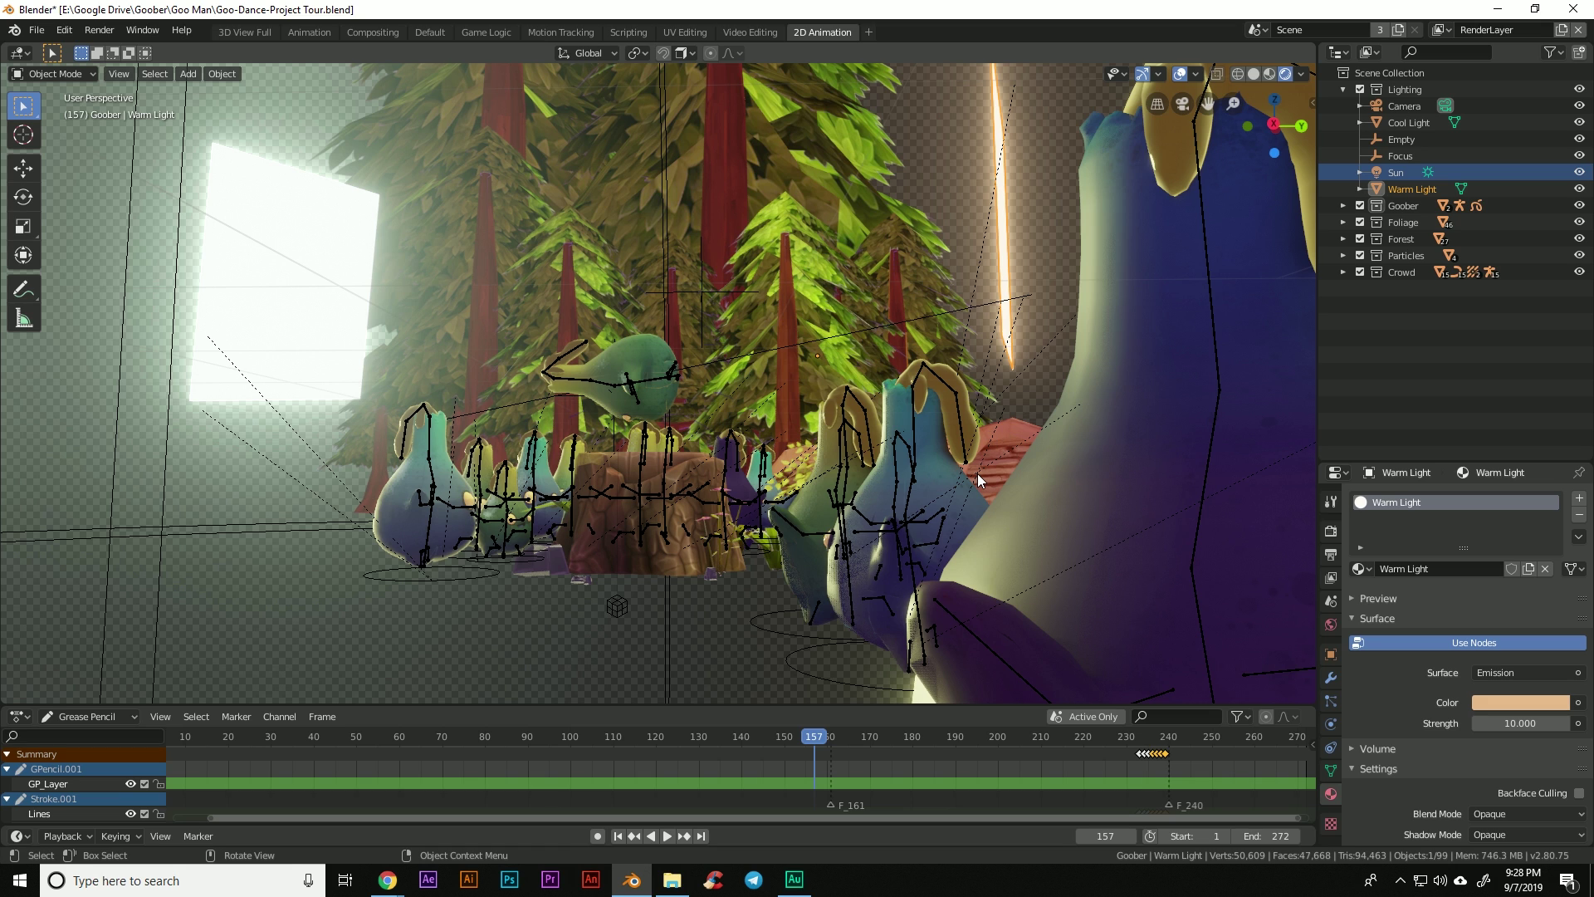
- Look through the Camera, set Depth of Field on the Focus object to F-Stop 0.2, then orbit out
left_click(1401, 111)
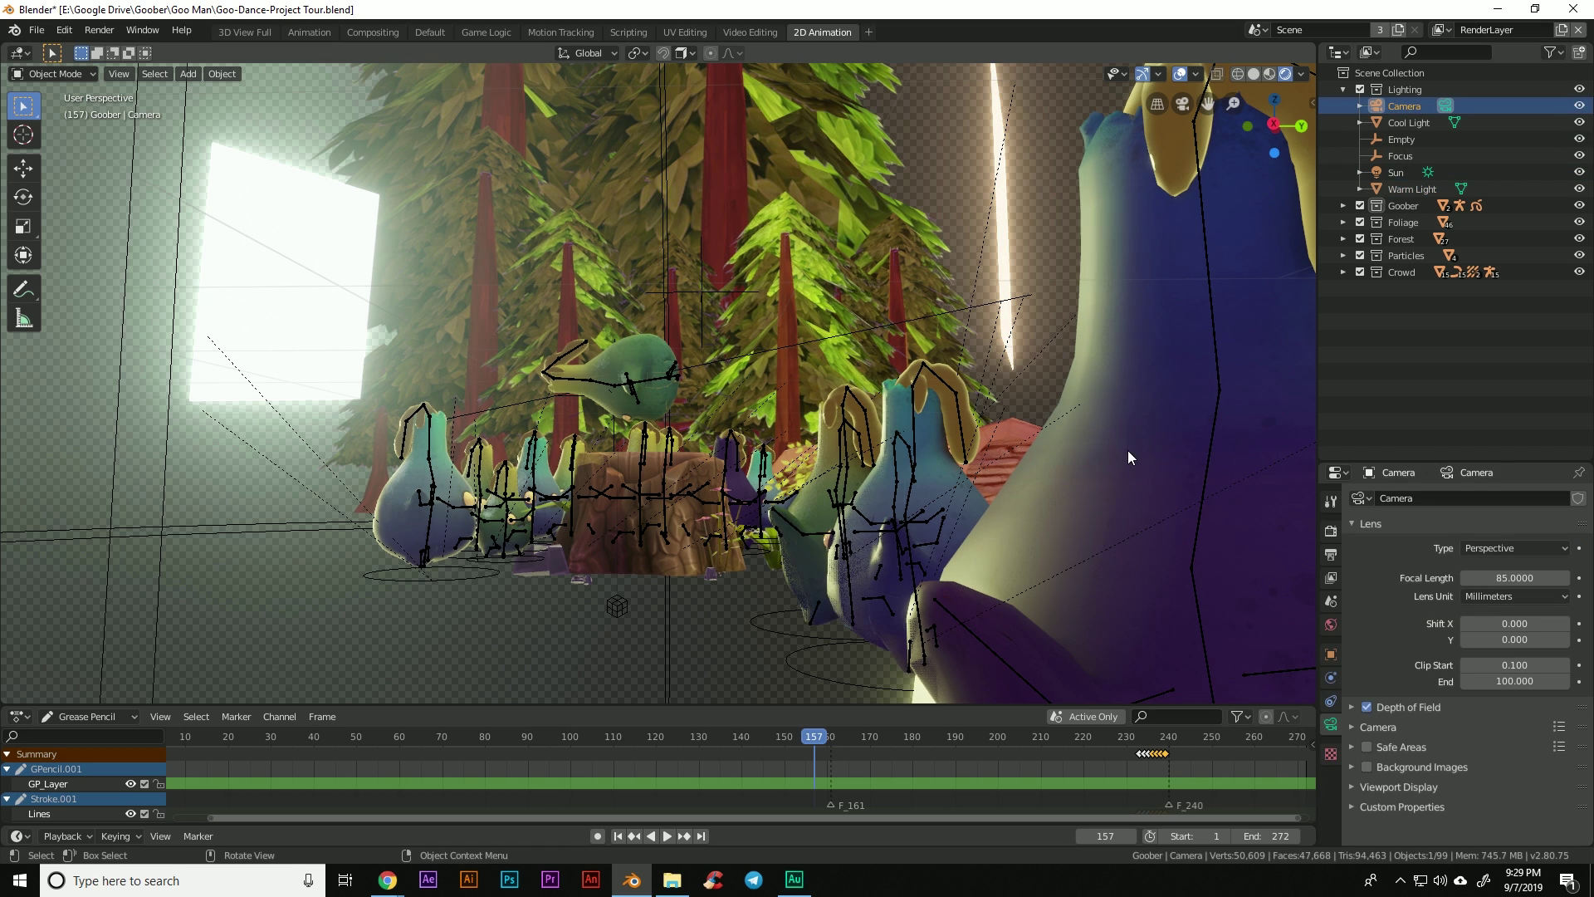
key("KP_0")
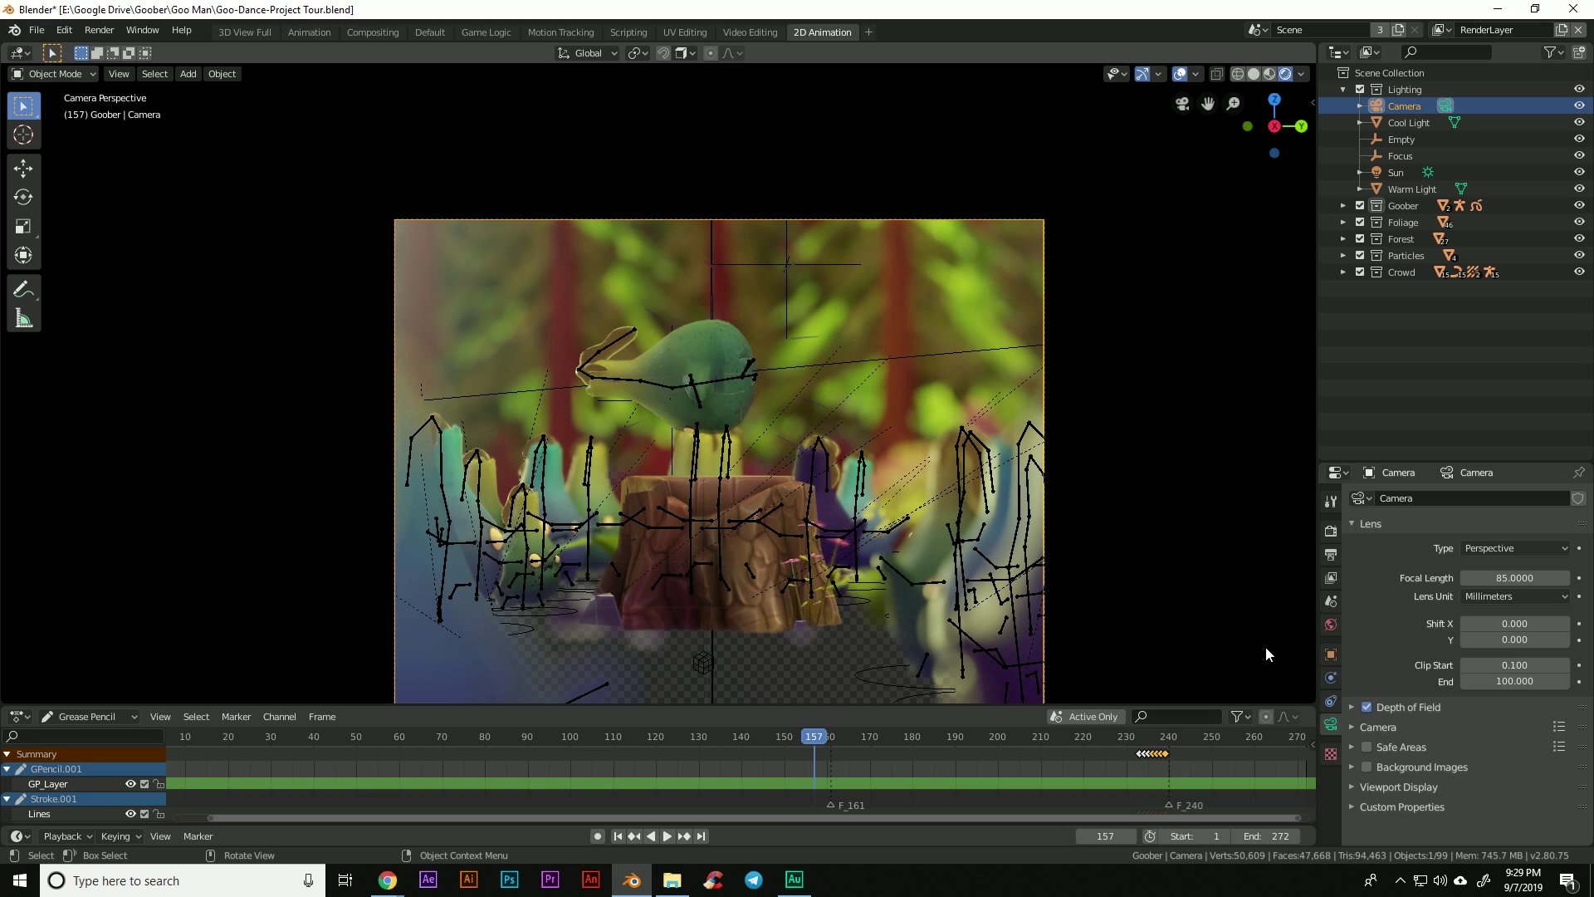
left_click(1345, 703)
scroll(1531, 788, "down", 3)
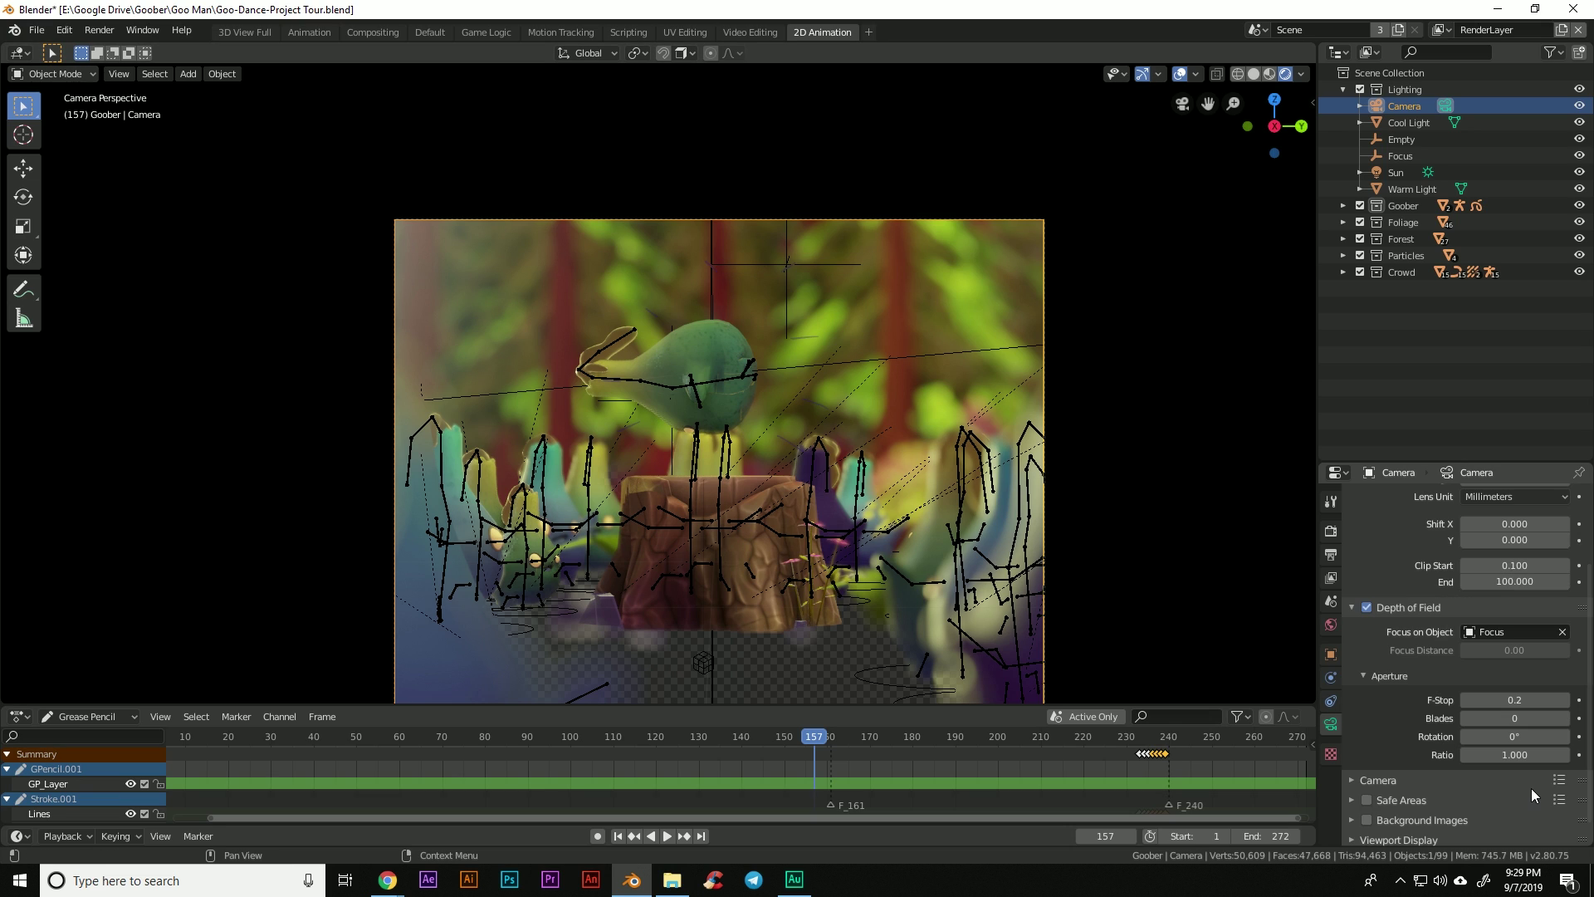
left_click(1503, 700)
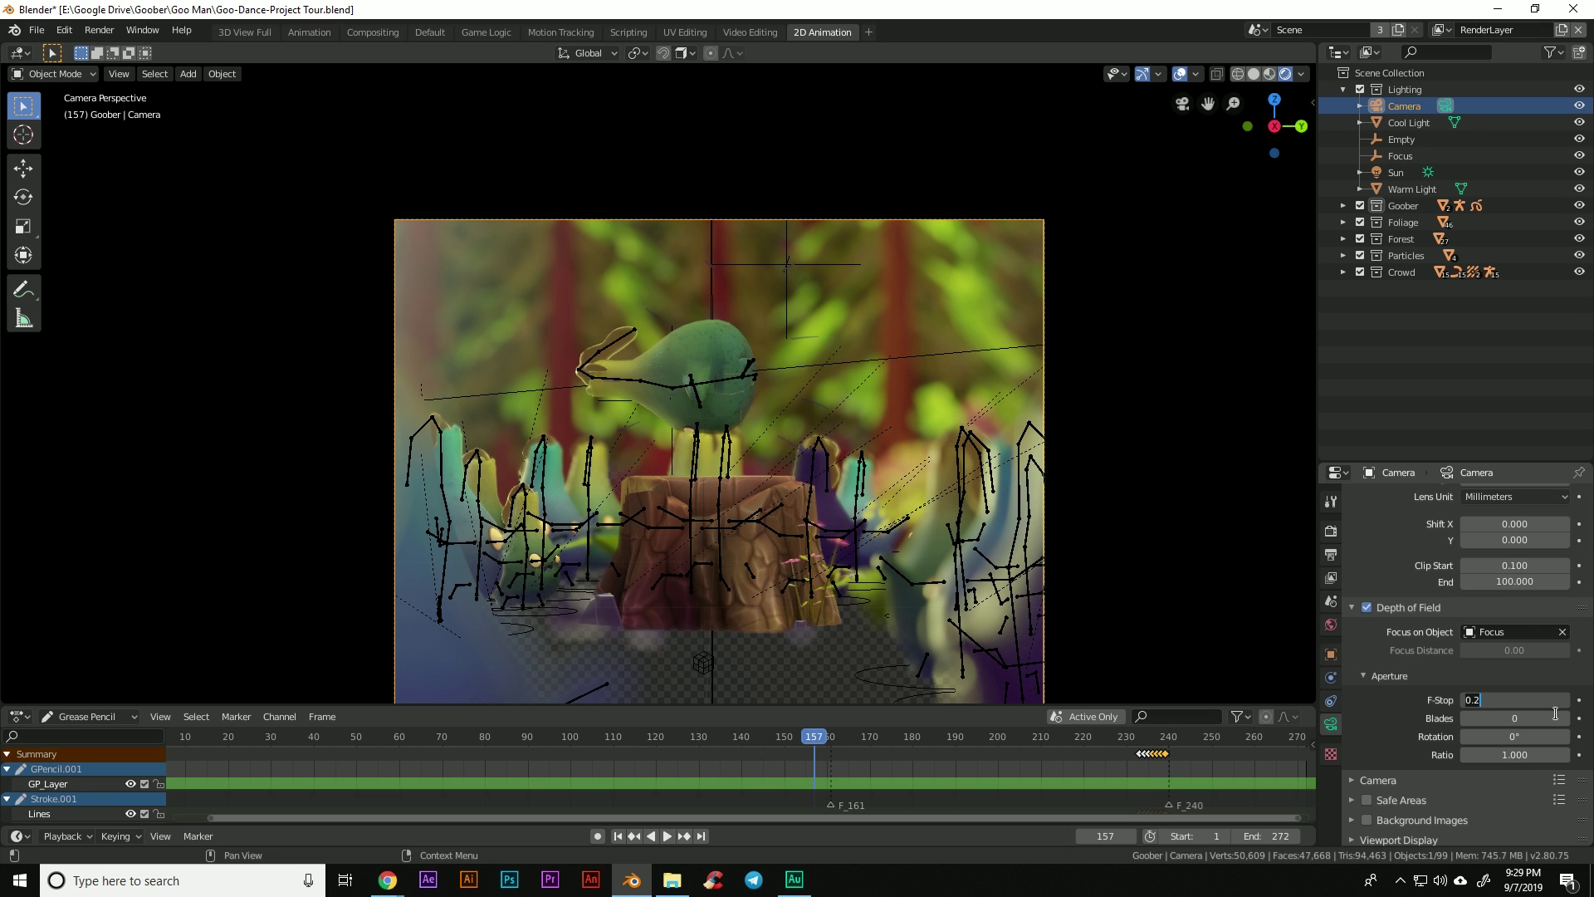
key("Return")
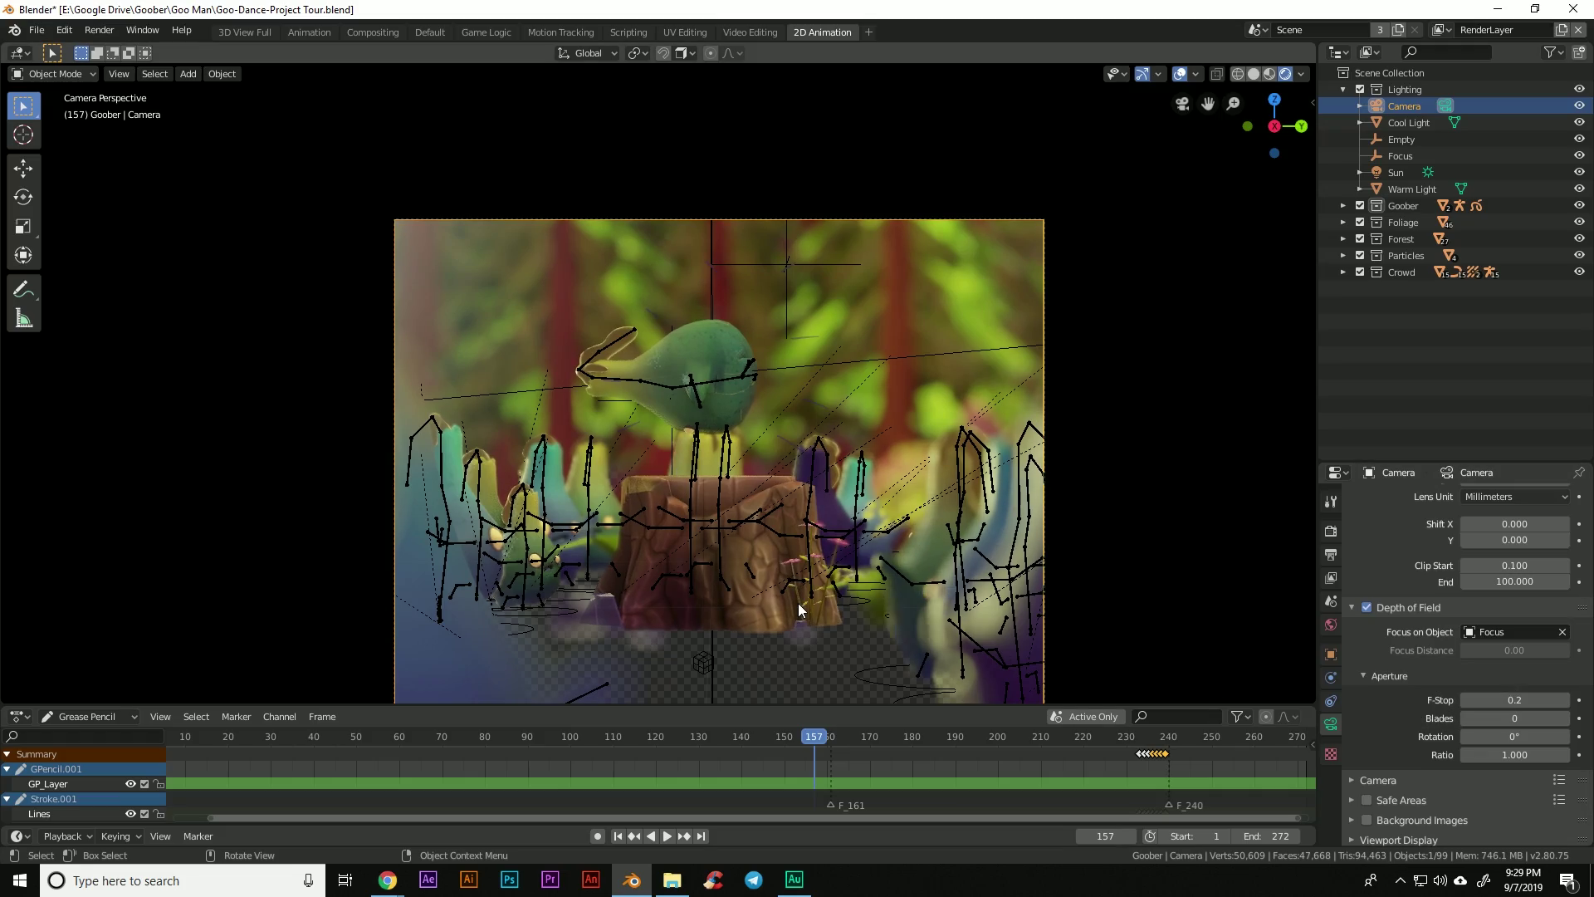
middle_click_drag(818, 351, 932, 434)
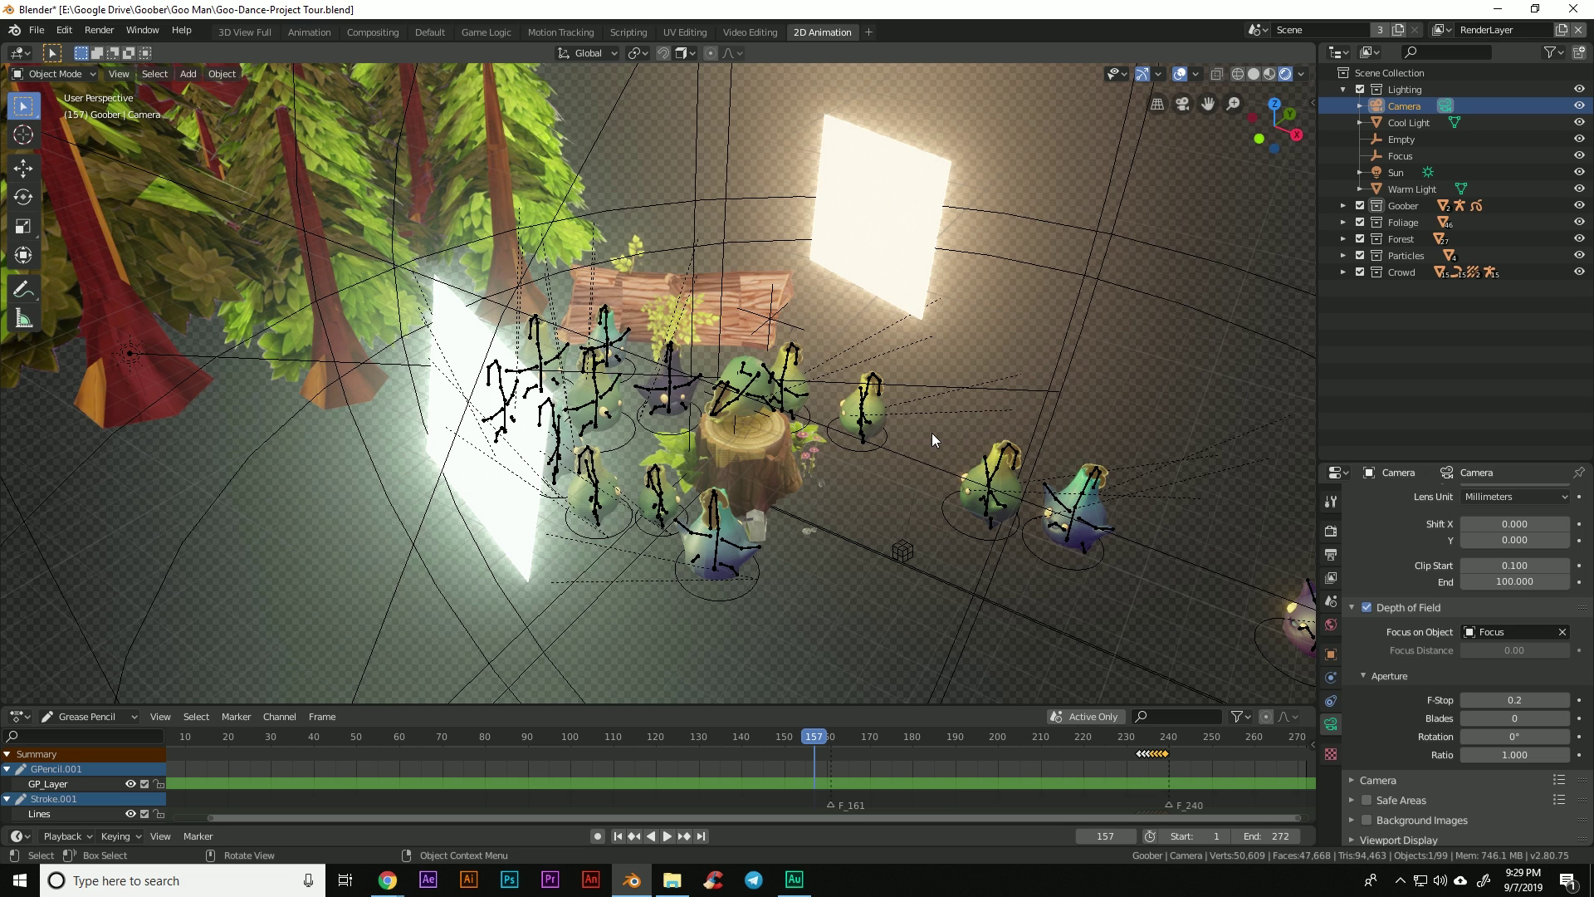
- Turn the viewport into the Compositor and reposition the Denoise and Render Layers nodes
left_click(20, 52)
left_click(108, 186)
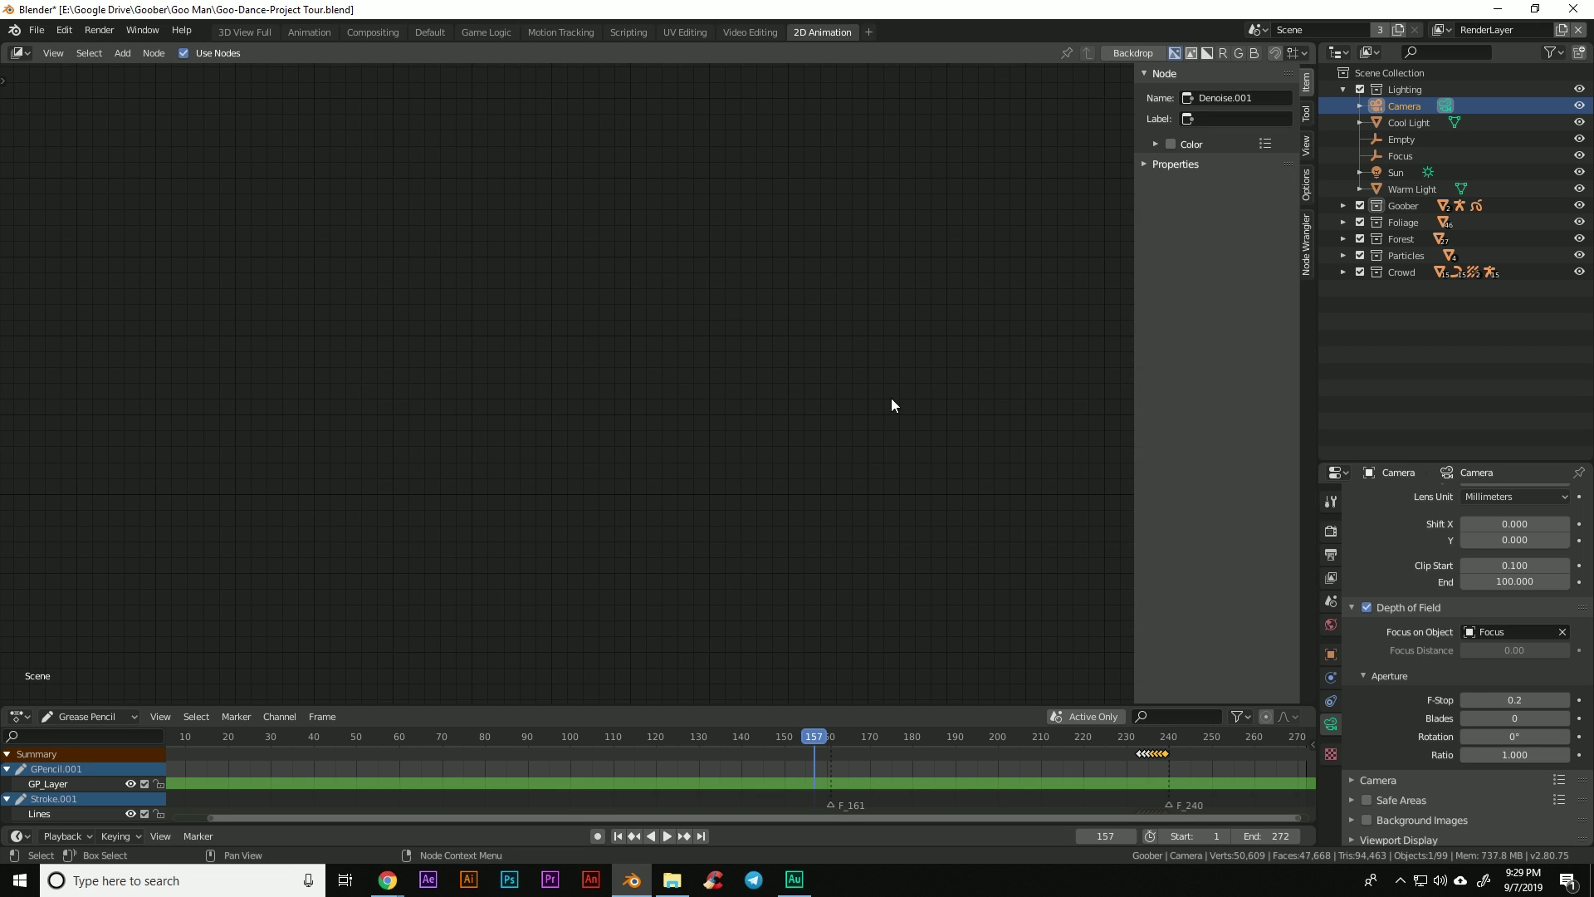
key("Home")
left_click_drag(369, 521, 389, 482)
left_click(276, 530)
left_click_drag(249, 380, 283, 379)
key("Home")
scroll(271, 202, "up", 1)
middle_click_drag(202, 169, 372, 244)
left_click_drag(311, 113, 311, 174)
- Split the area, make the left half a 3D Viewport, orbit it, and open the view layers list
left_click(17, 53)
left_click_drag(5, 47, 576, 660)
left_click(16, 52)
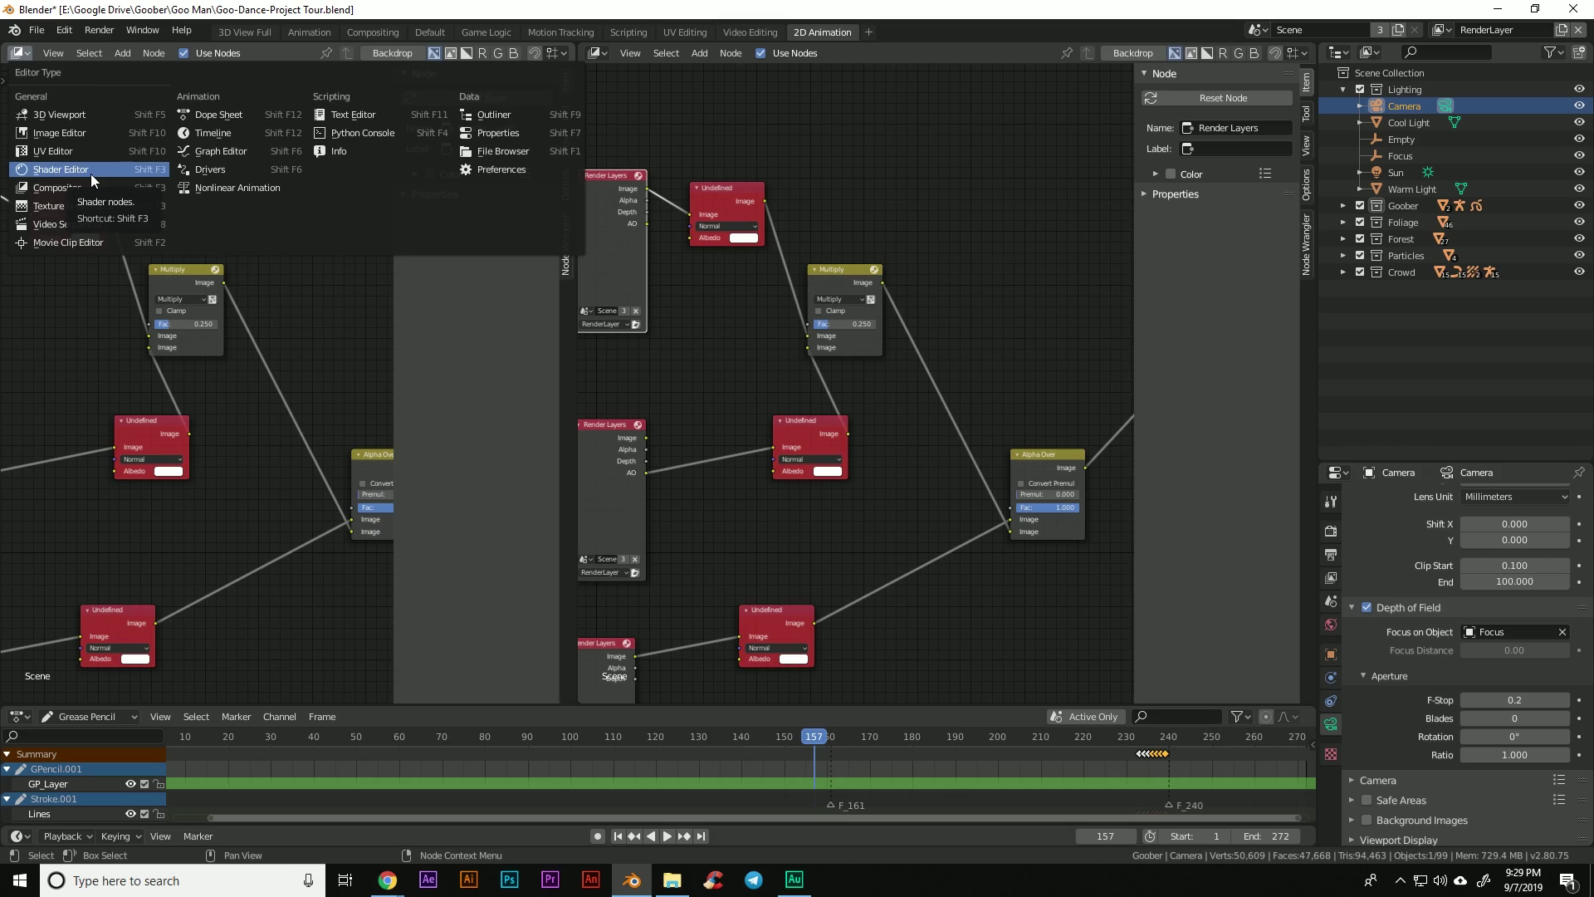
left_click(86, 110)
middle_click_drag(330, 378, 313, 430)
middle_click_drag(192, 309, 355, 421)
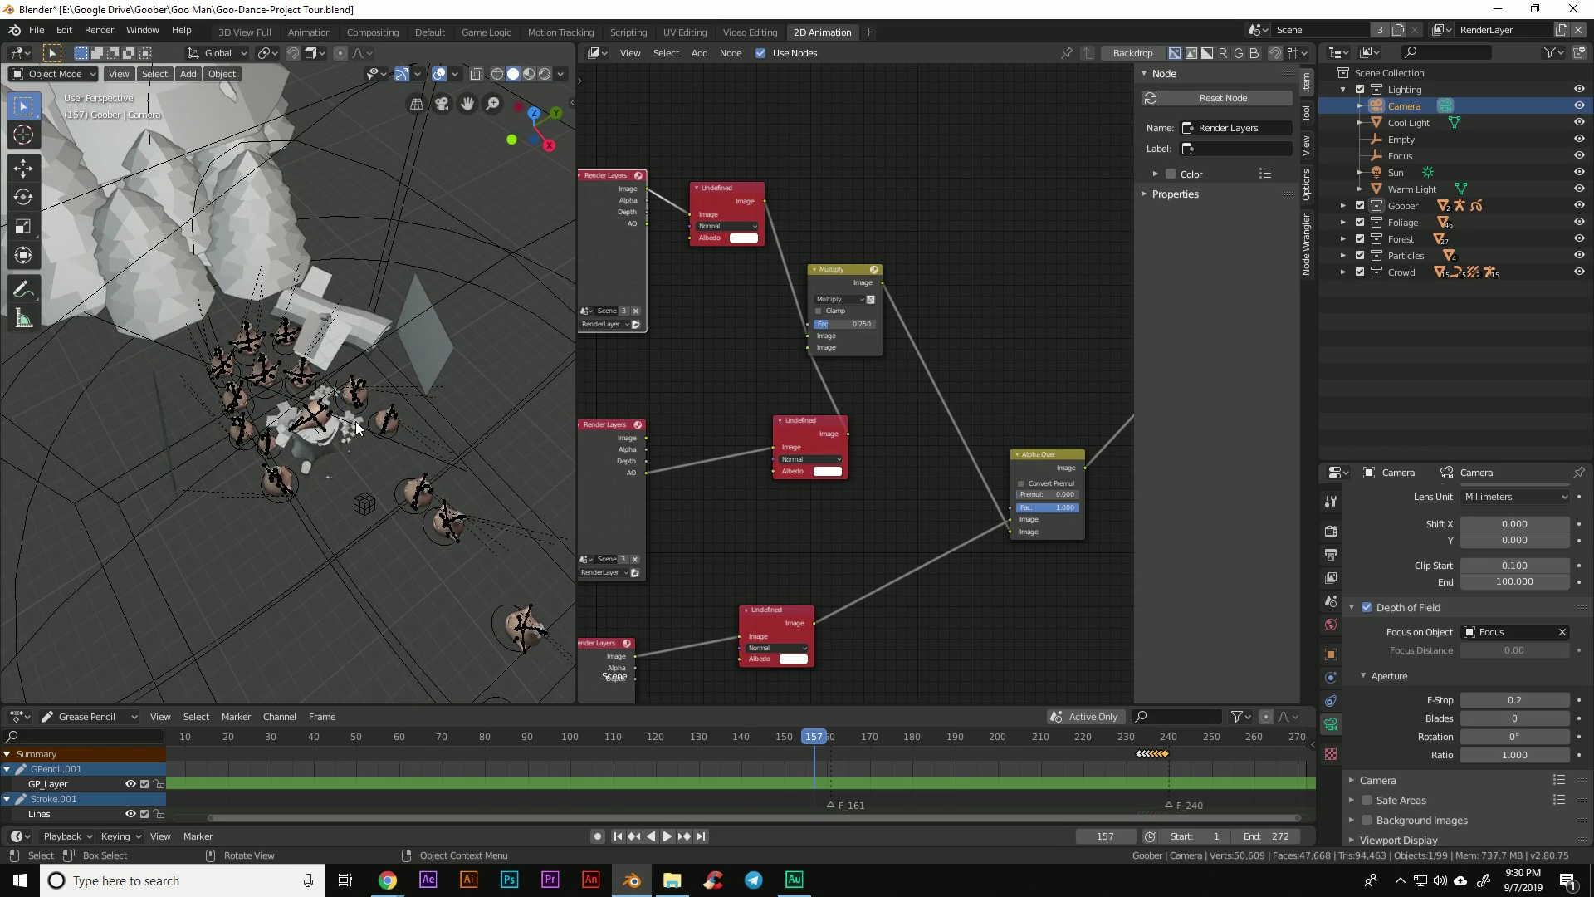
middle_click_drag(232, 396, 272, 280)
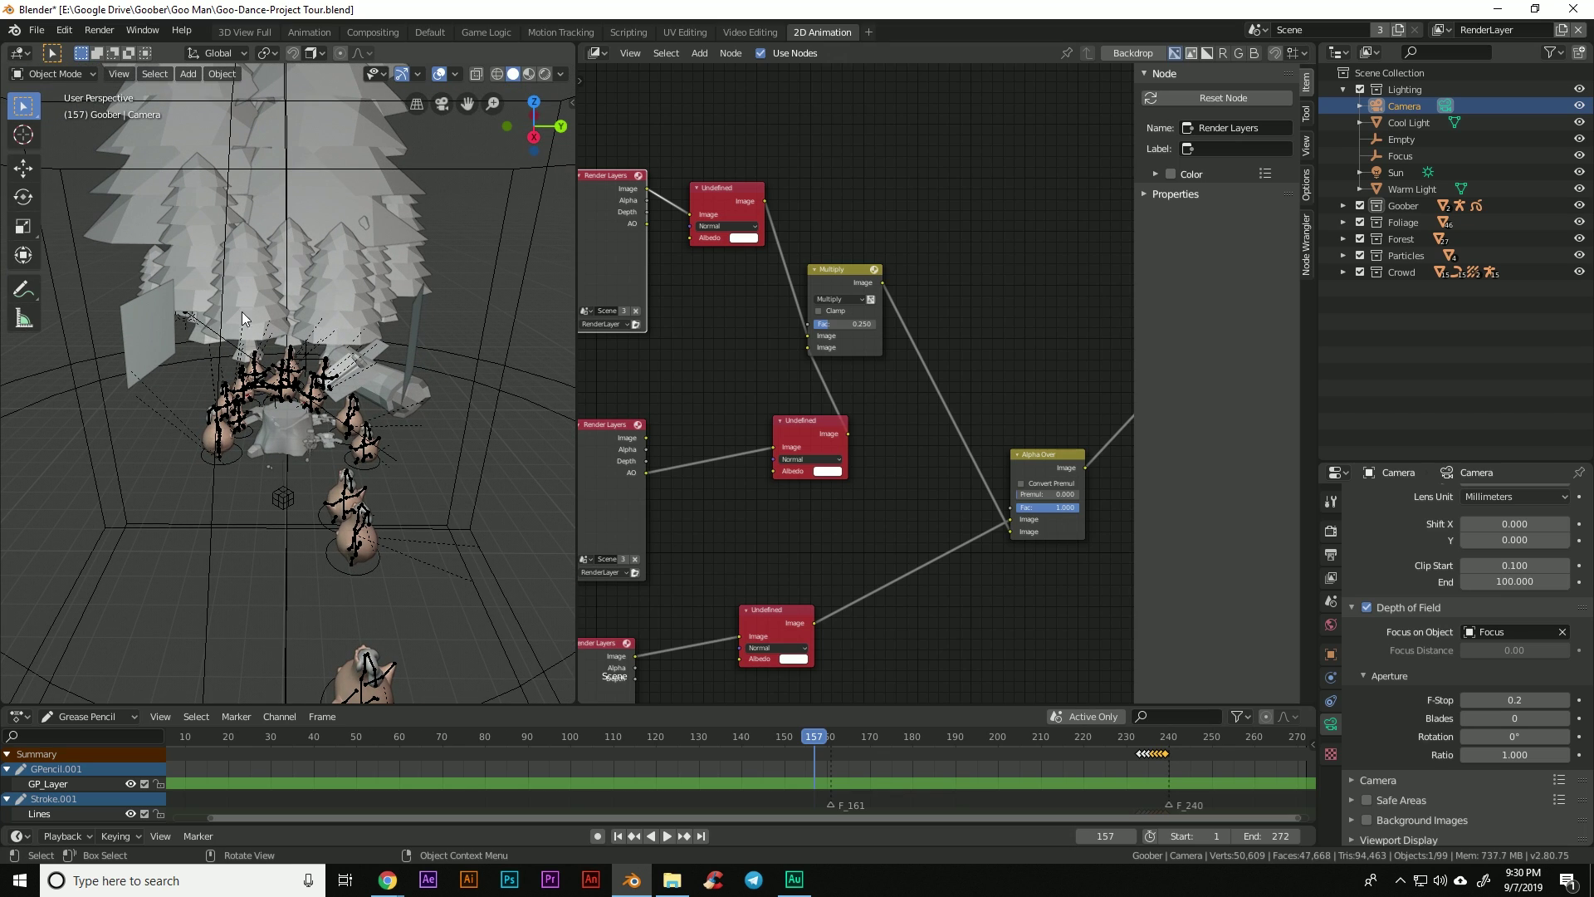
mouse_move(288, 418)
middle_mouse_down()
mouse_move(355, 428)
mouse_move(282, 417)
middle_mouse_up()
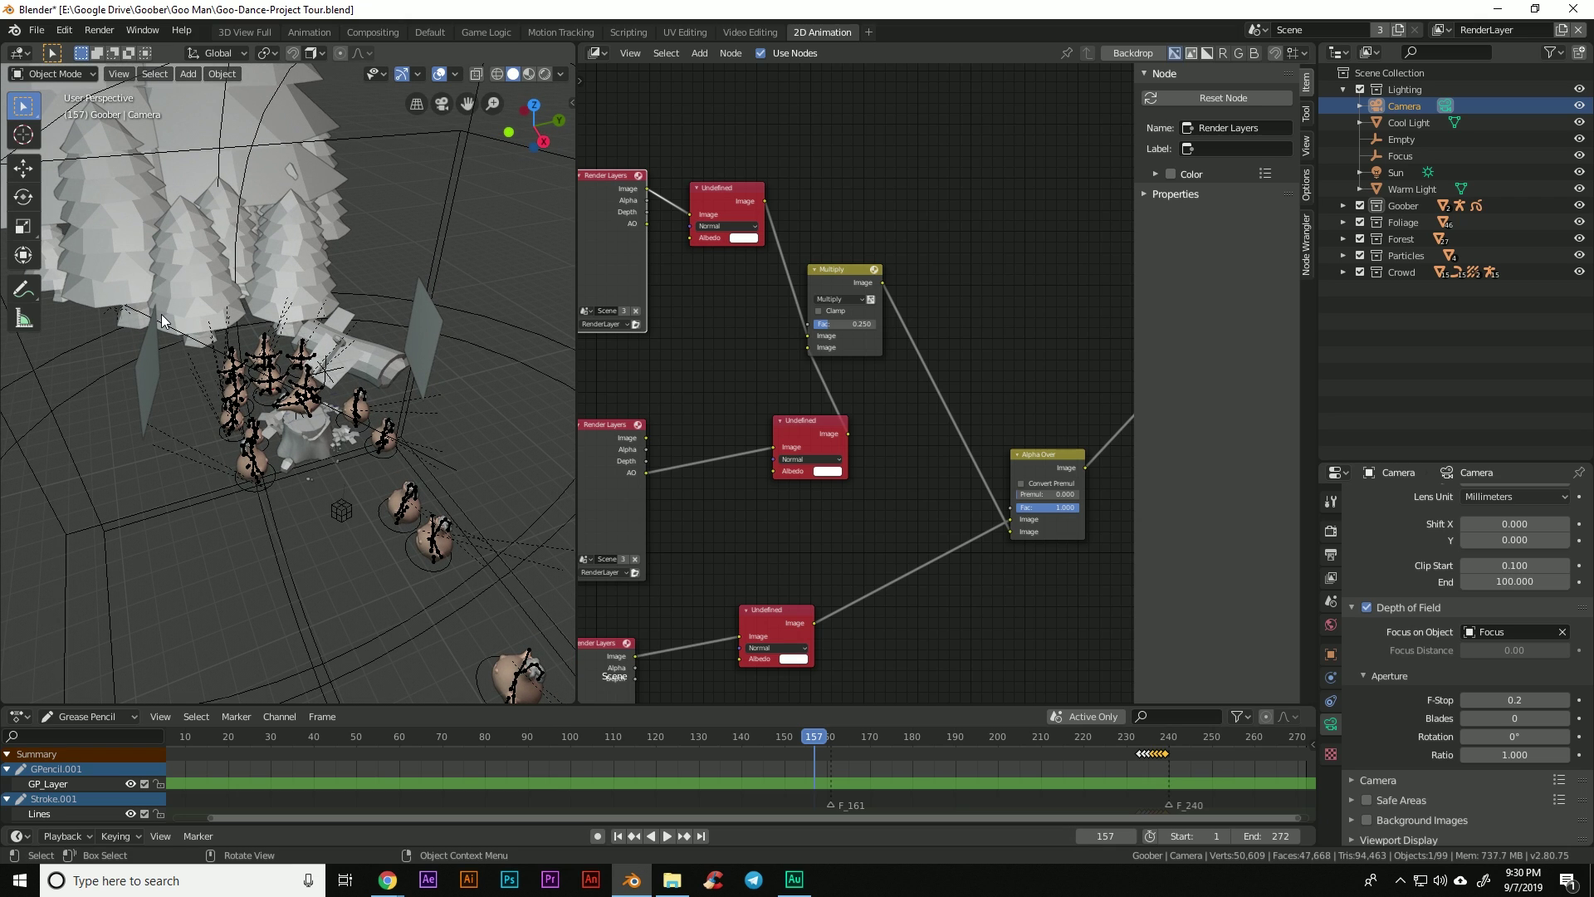
scroll(228, 497, "up", 2)
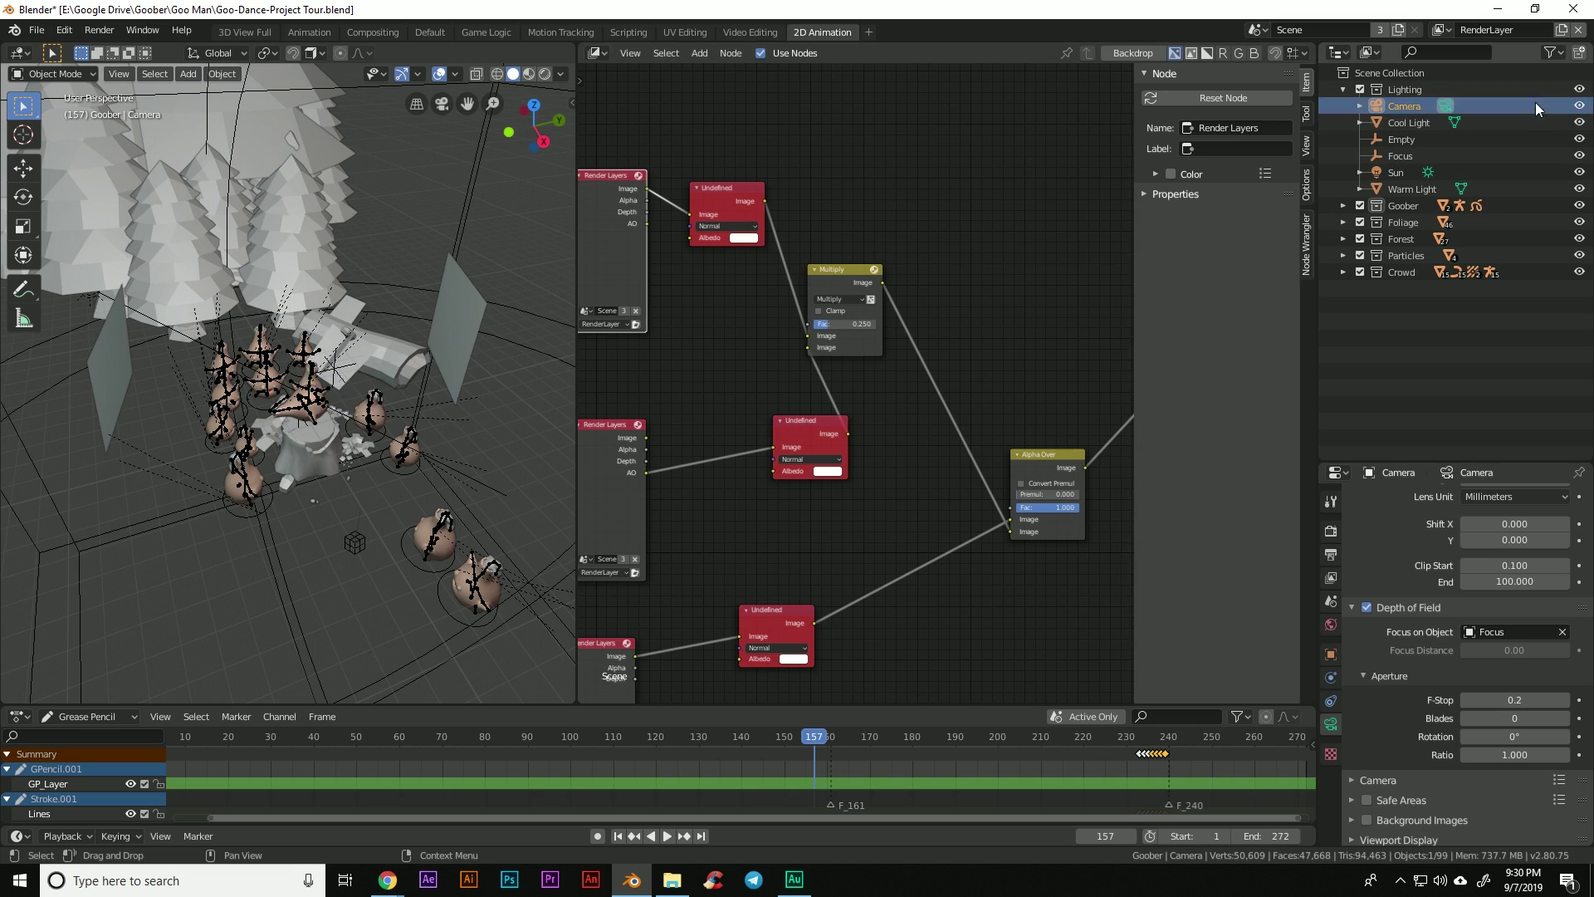
left_click(1440, 33)
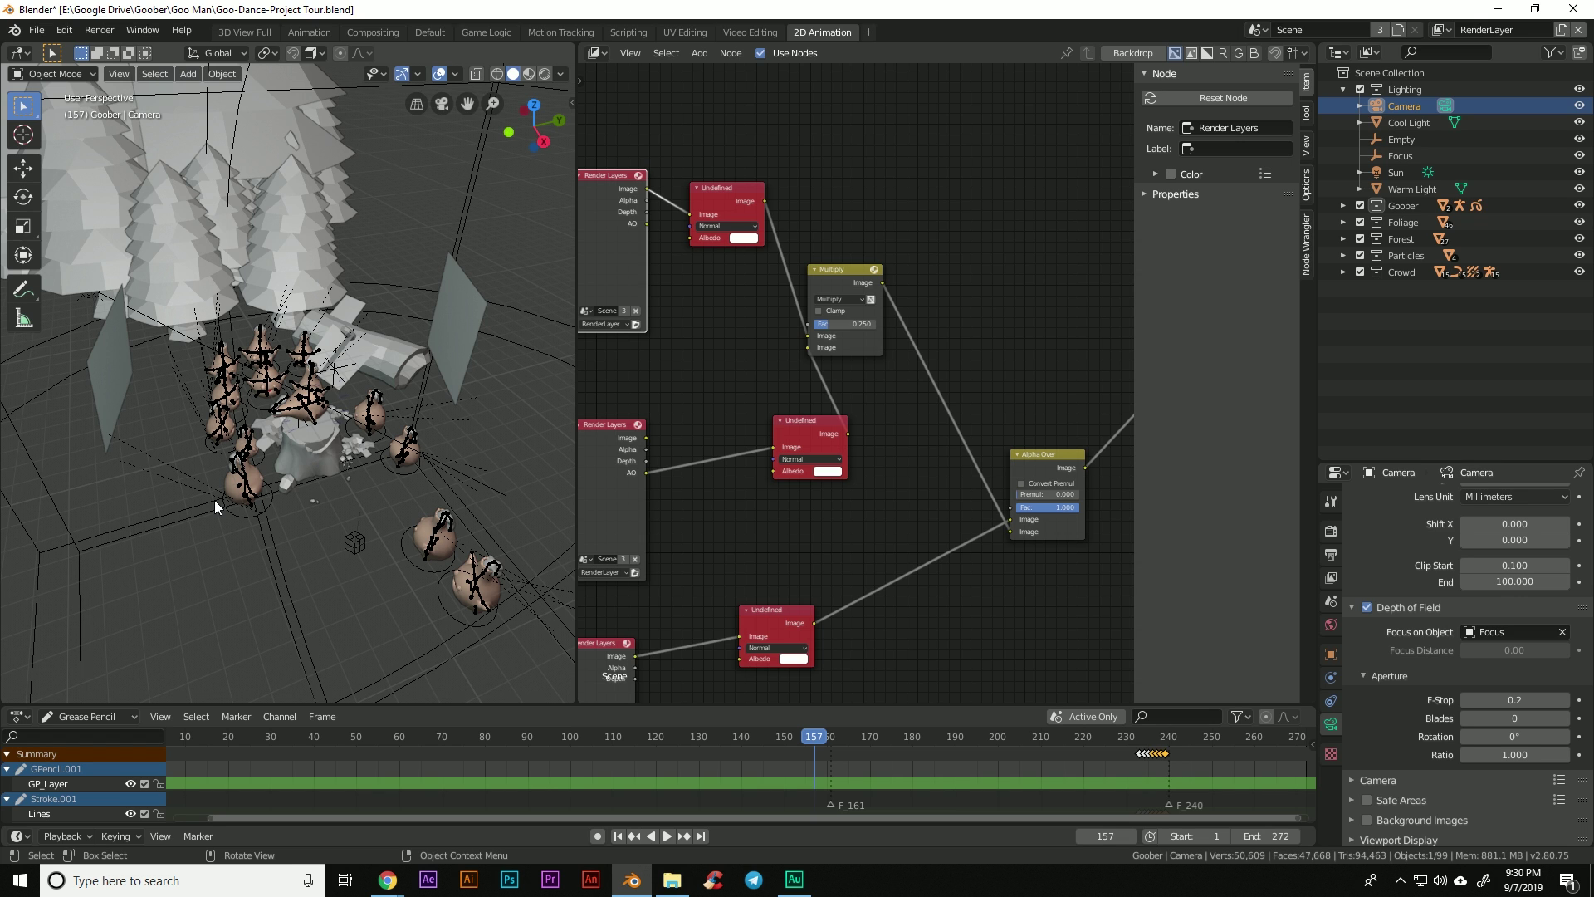
- Widen the node editor and pan through the Render Layers nodes down to Alpha Over
middle_click_drag(349, 501, 306, 460)
middle_click_drag(660, 406, 741, 390)
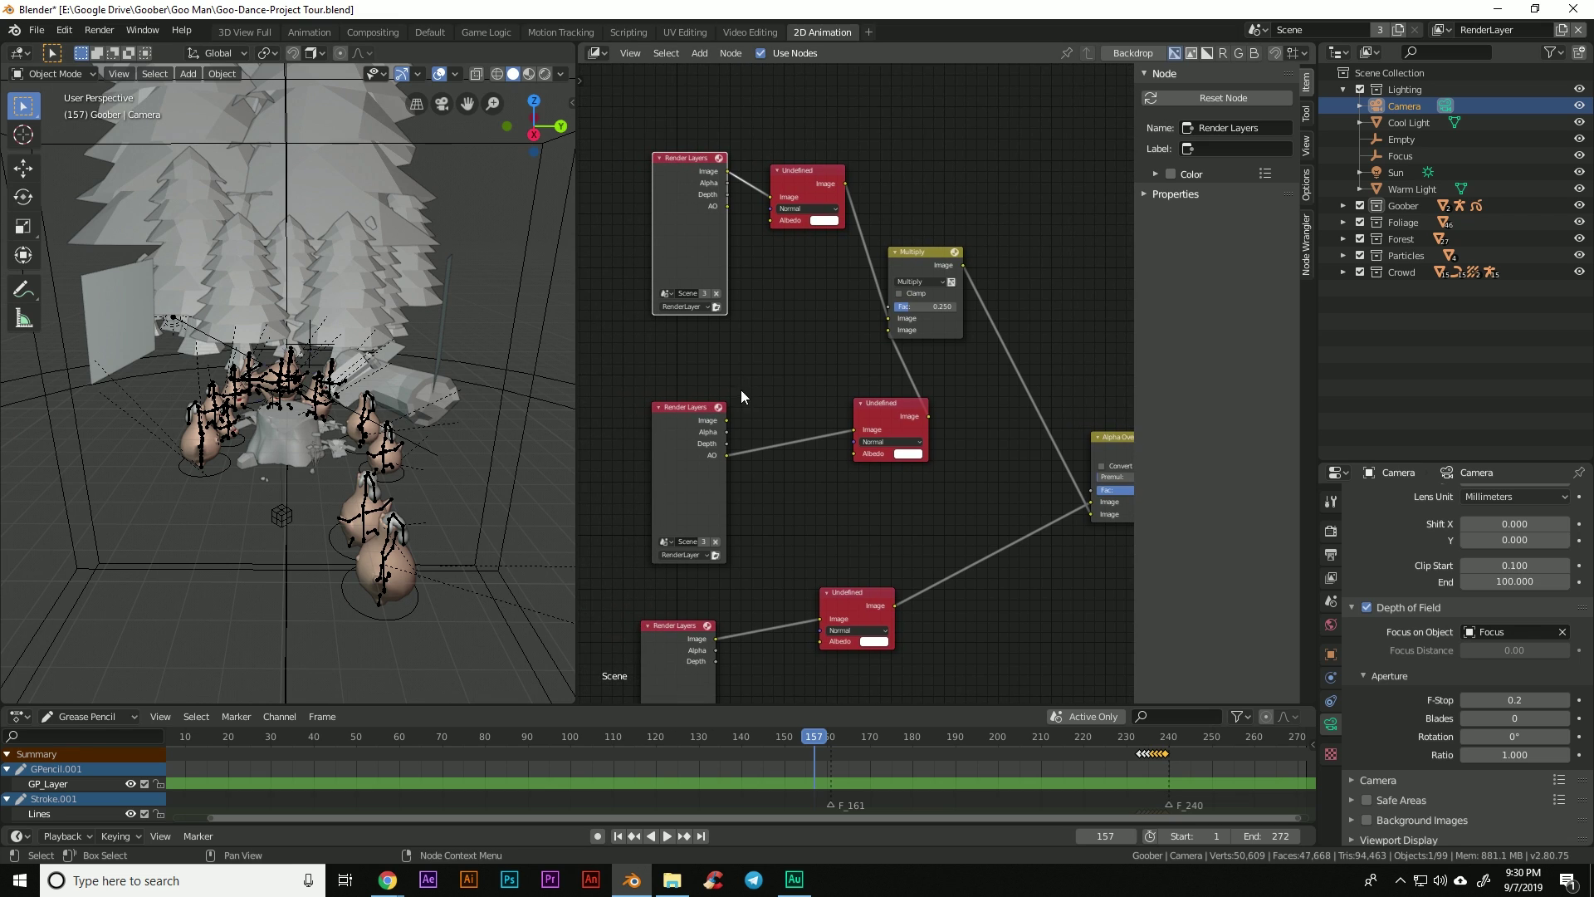
left_click_drag(578, 415, 184, 405)
scroll(579, 314, "up", 2)
middle_click_drag(580, 316, 676, 384)
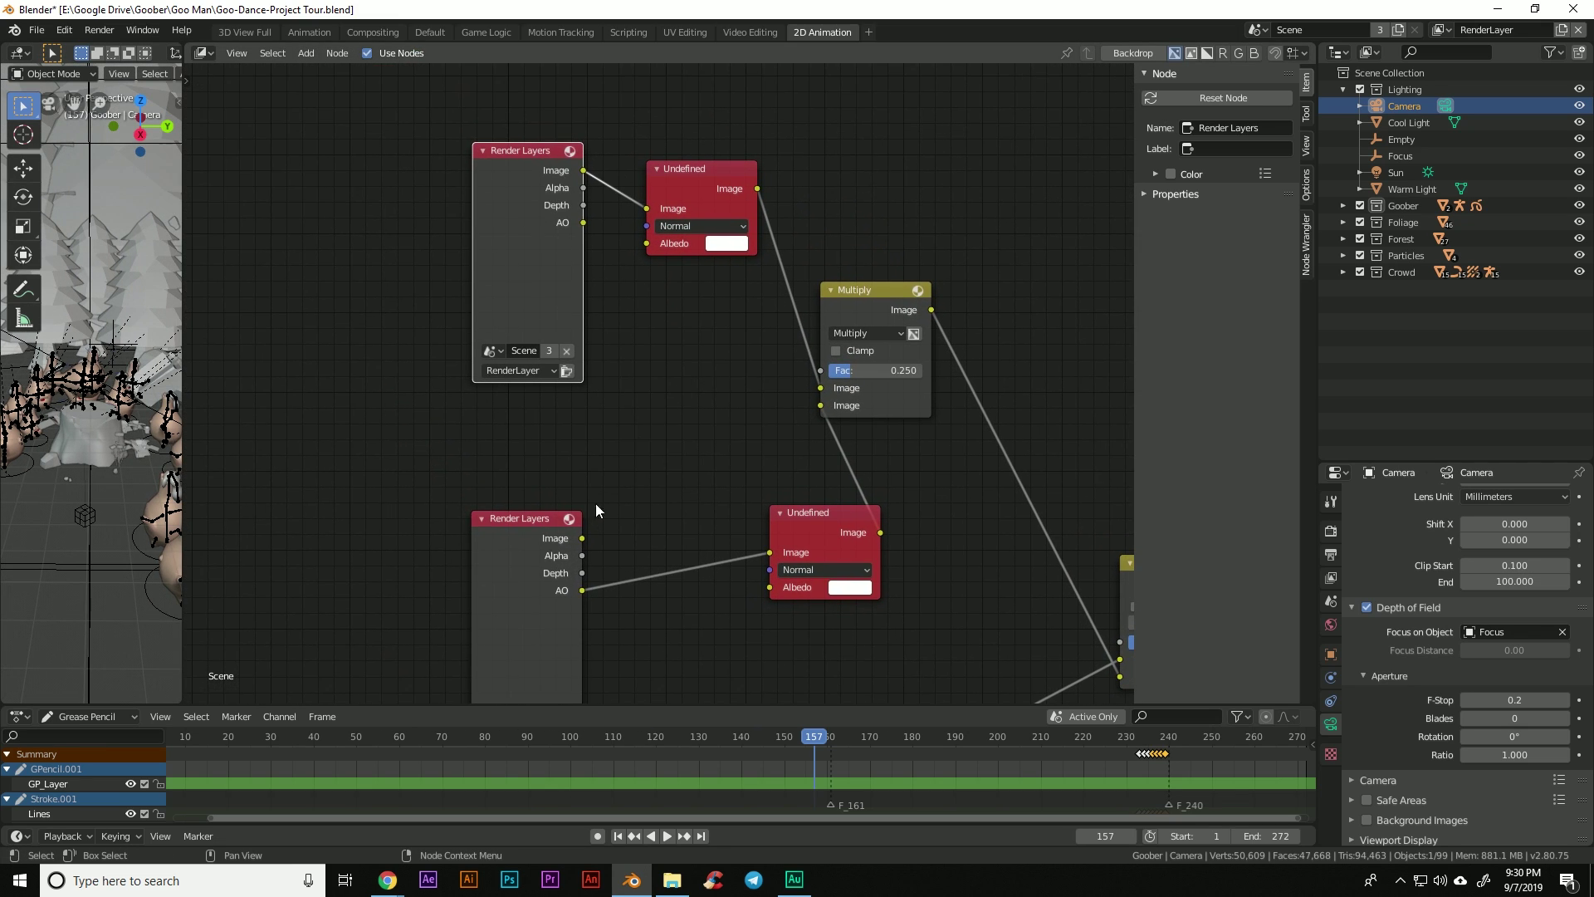
middle_click_drag(594, 509, 562, 230)
middle_click_drag(629, 484, 624, 393)
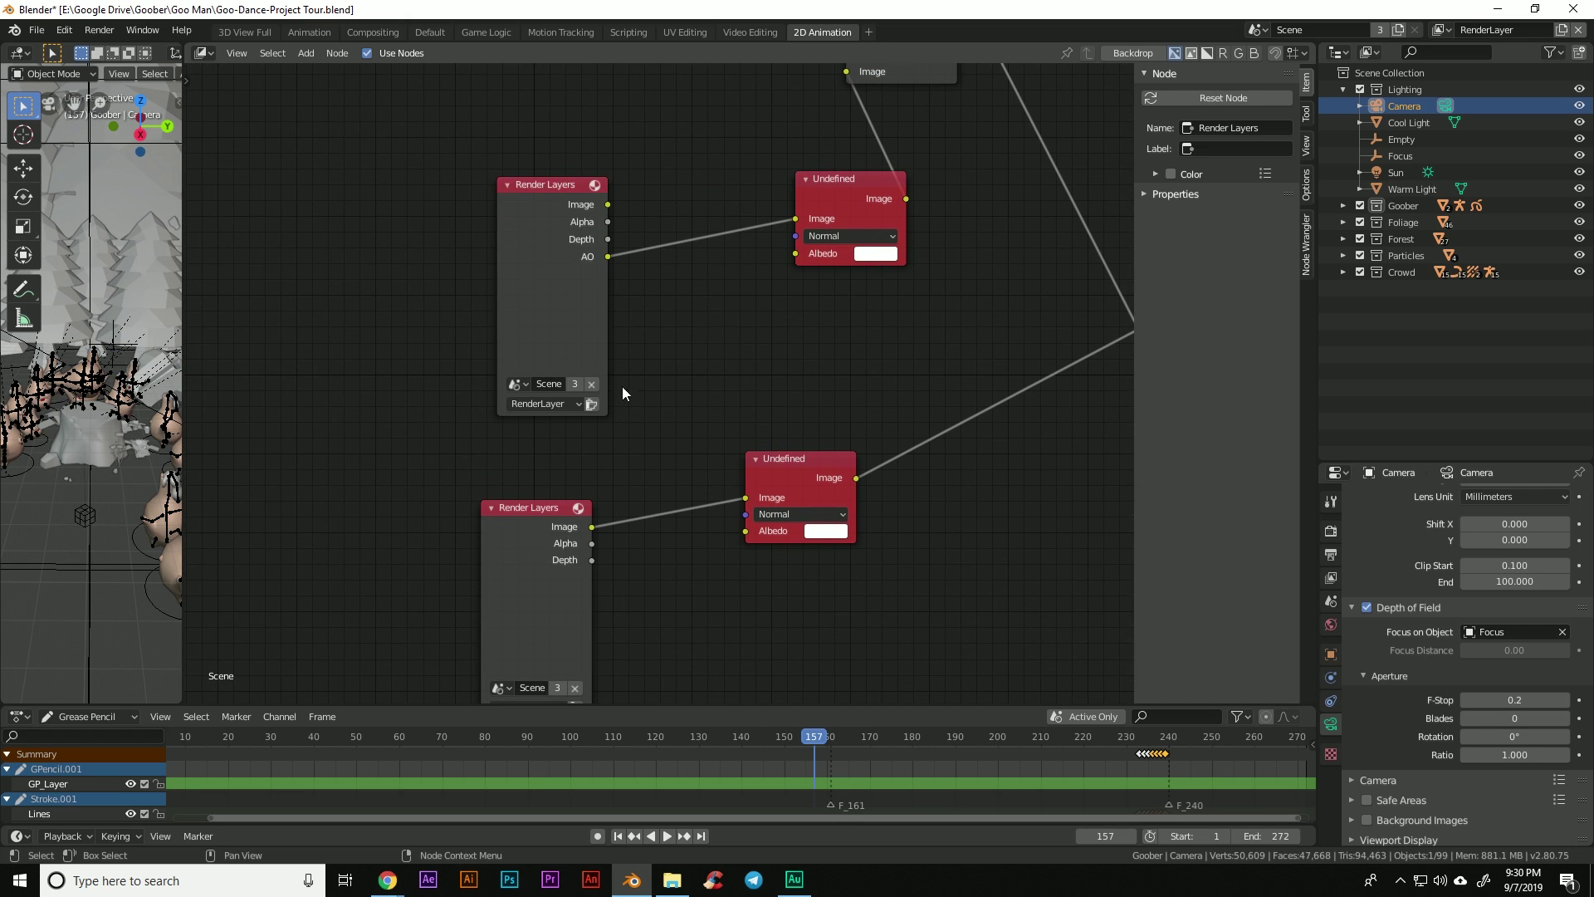
middle_click_drag(685, 515, 696, 417)
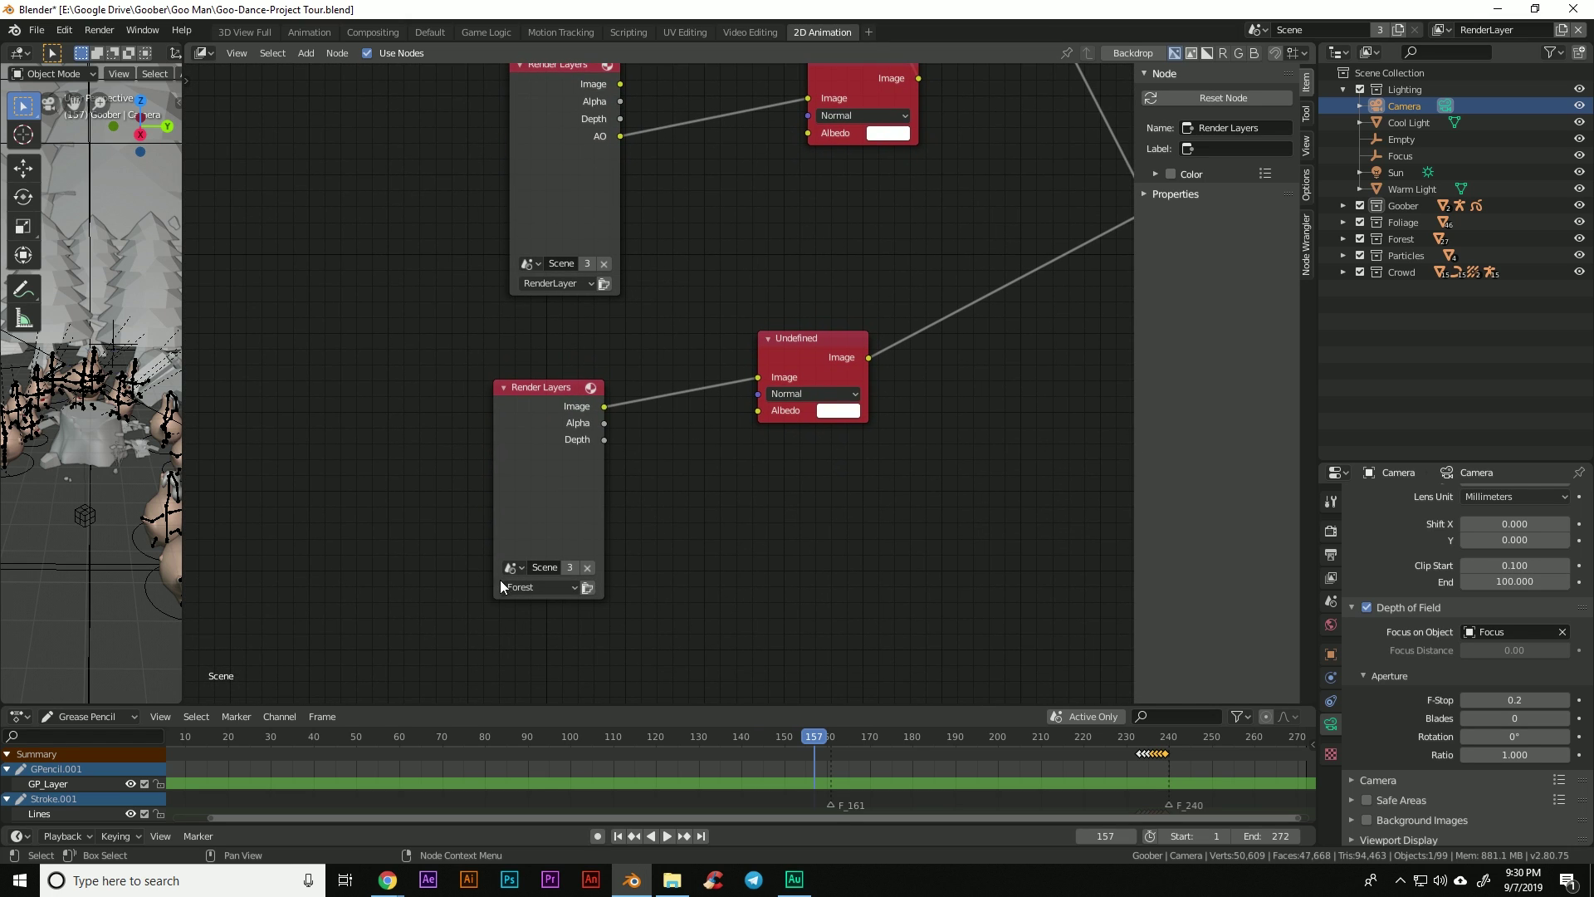
middle_click_drag(835, 438, 912, 491)
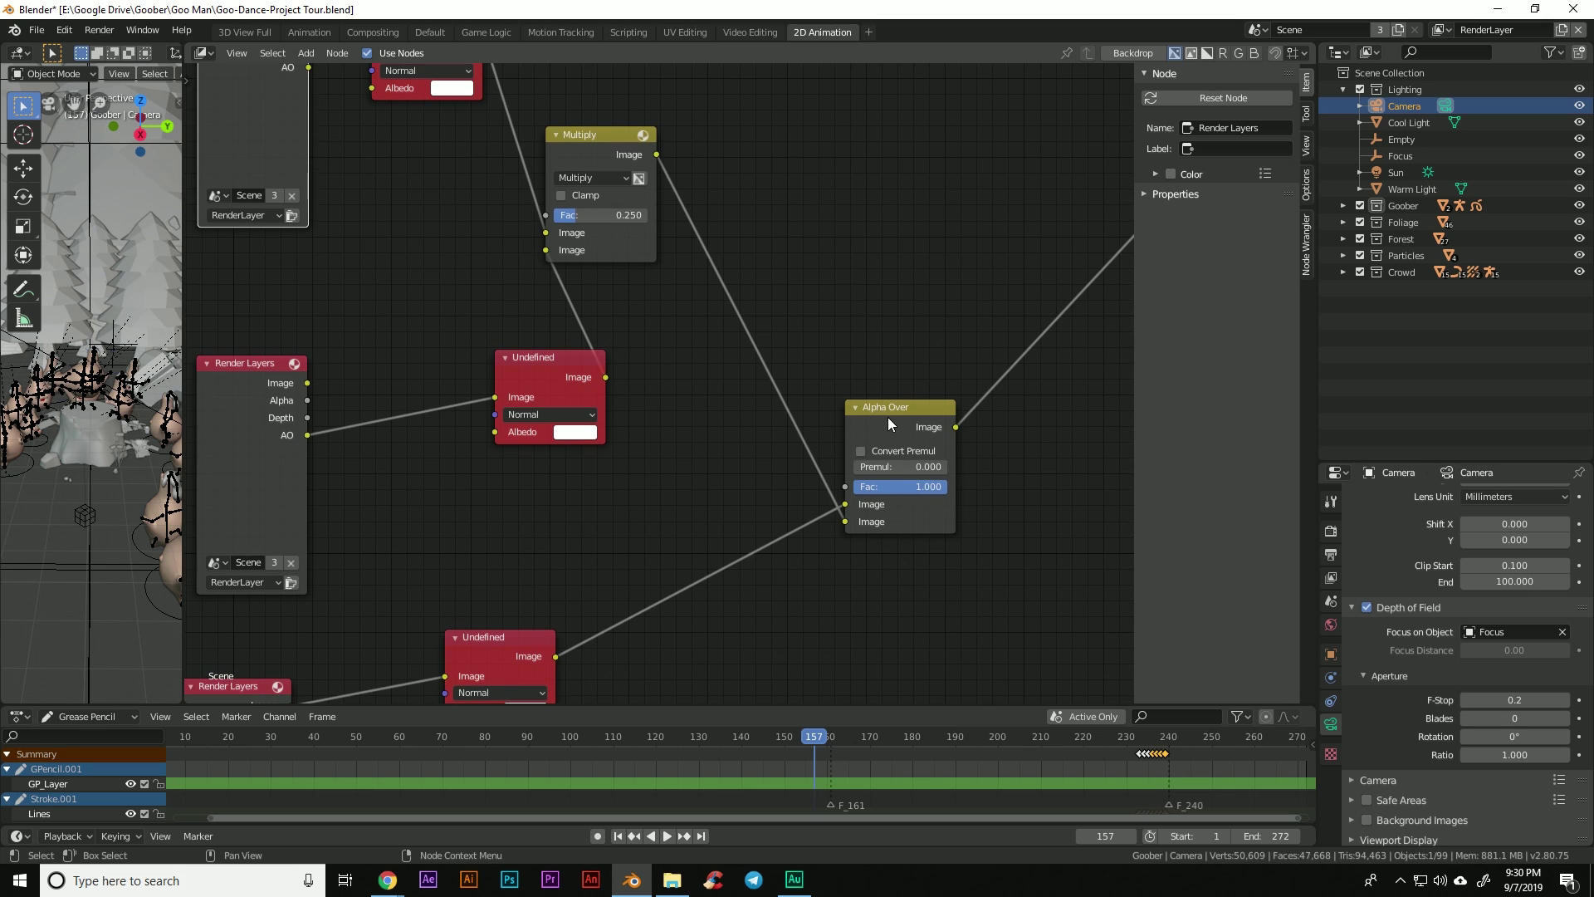
- Move the Alpha Over, Render Layers and Denoise nodes up-left, keeping Alpha Over feeding Lens Distortion
left_click_drag(893, 423, 941, 353)
middle_click_drag(811, 392, 776, 485)
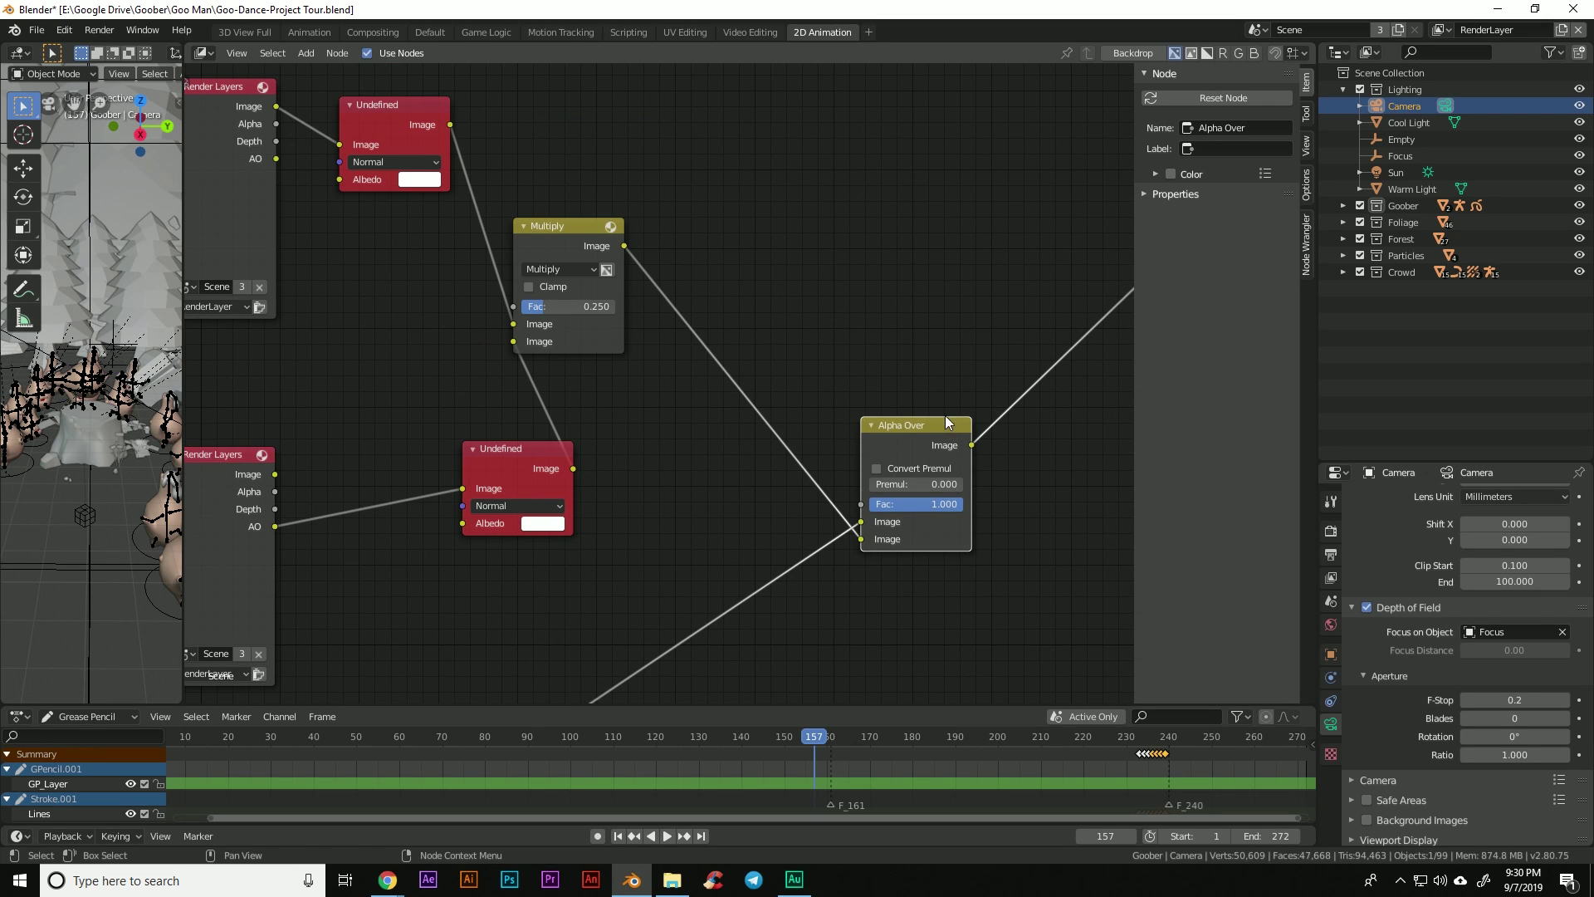
left_click_drag(947, 424, 958, 402)
middle_click_drag(596, 524, 841, 488)
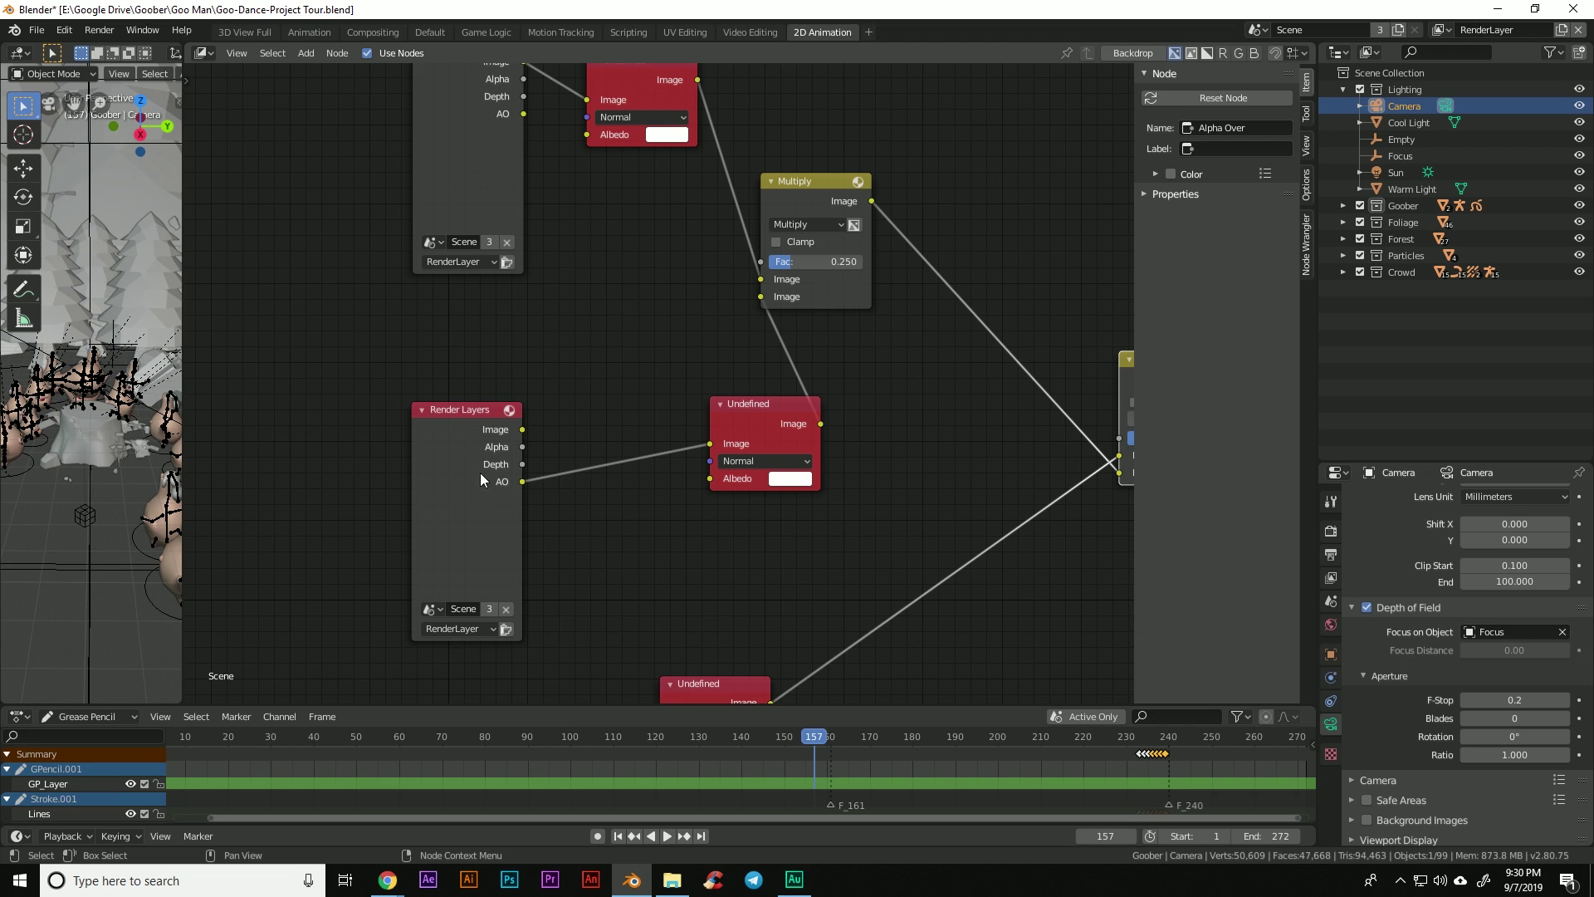
left_click_drag(482, 479, 473, 445)
left_click_drag(783, 401, 683, 354)
middle_click_drag(928, 408, 727, 518)
middle_click_drag(966, 529, 759, 568)
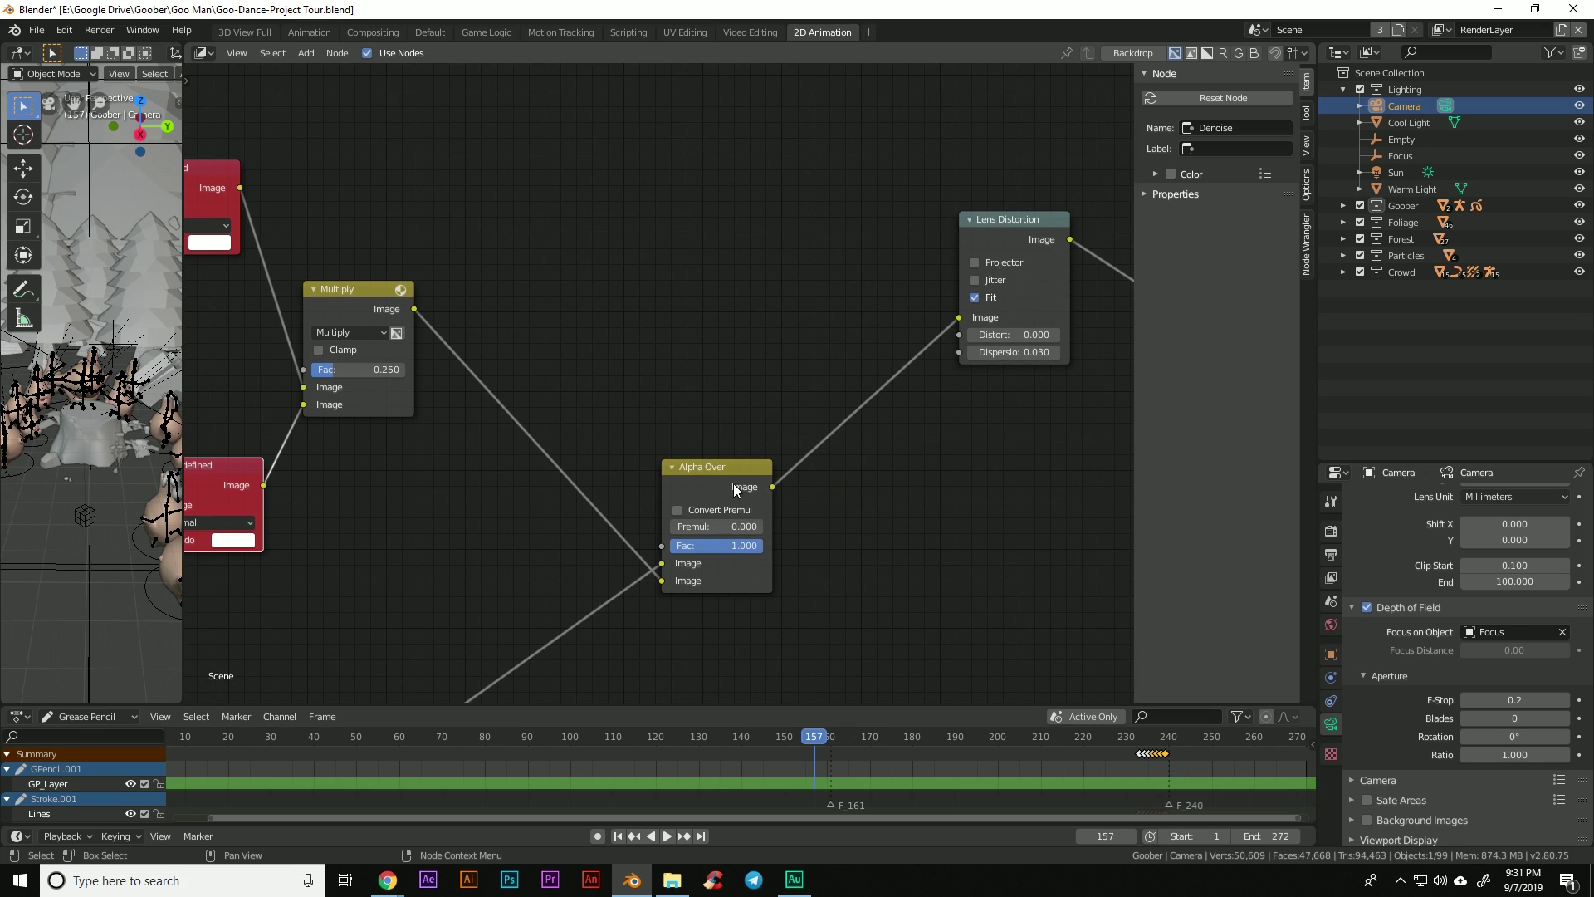
left_click_drag(735, 490, 601, 363)
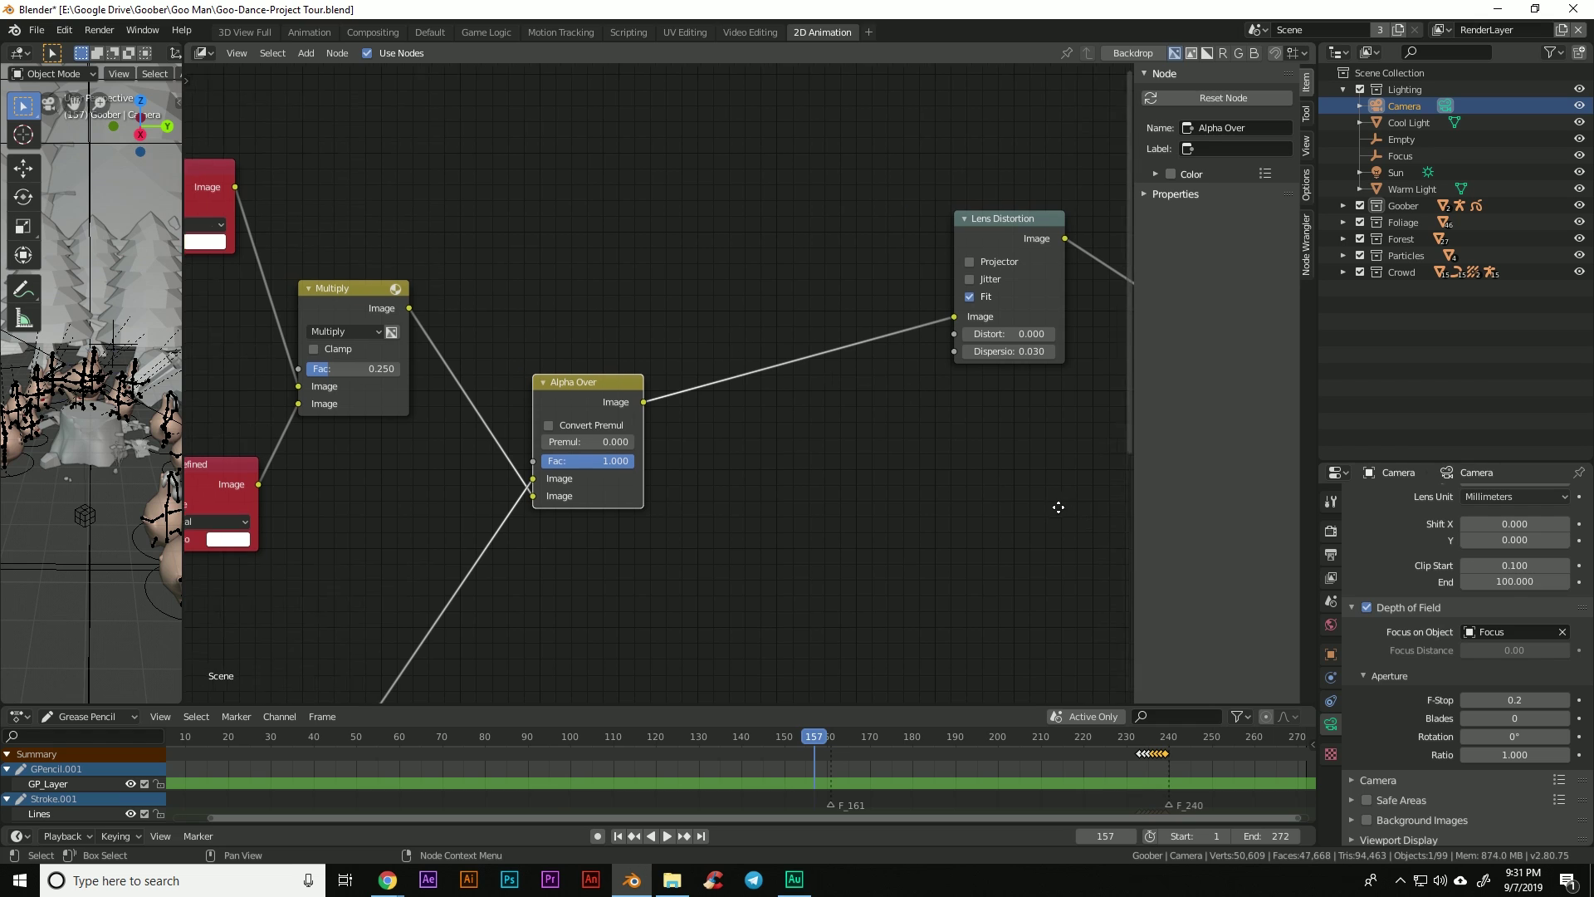
- Pan past the Lens Distortion and Glare nodes and move RGB Curves up beside Composite
middle_click_drag(1057, 502, 648, 499)
middle_click_drag(780, 434, 640, 415)
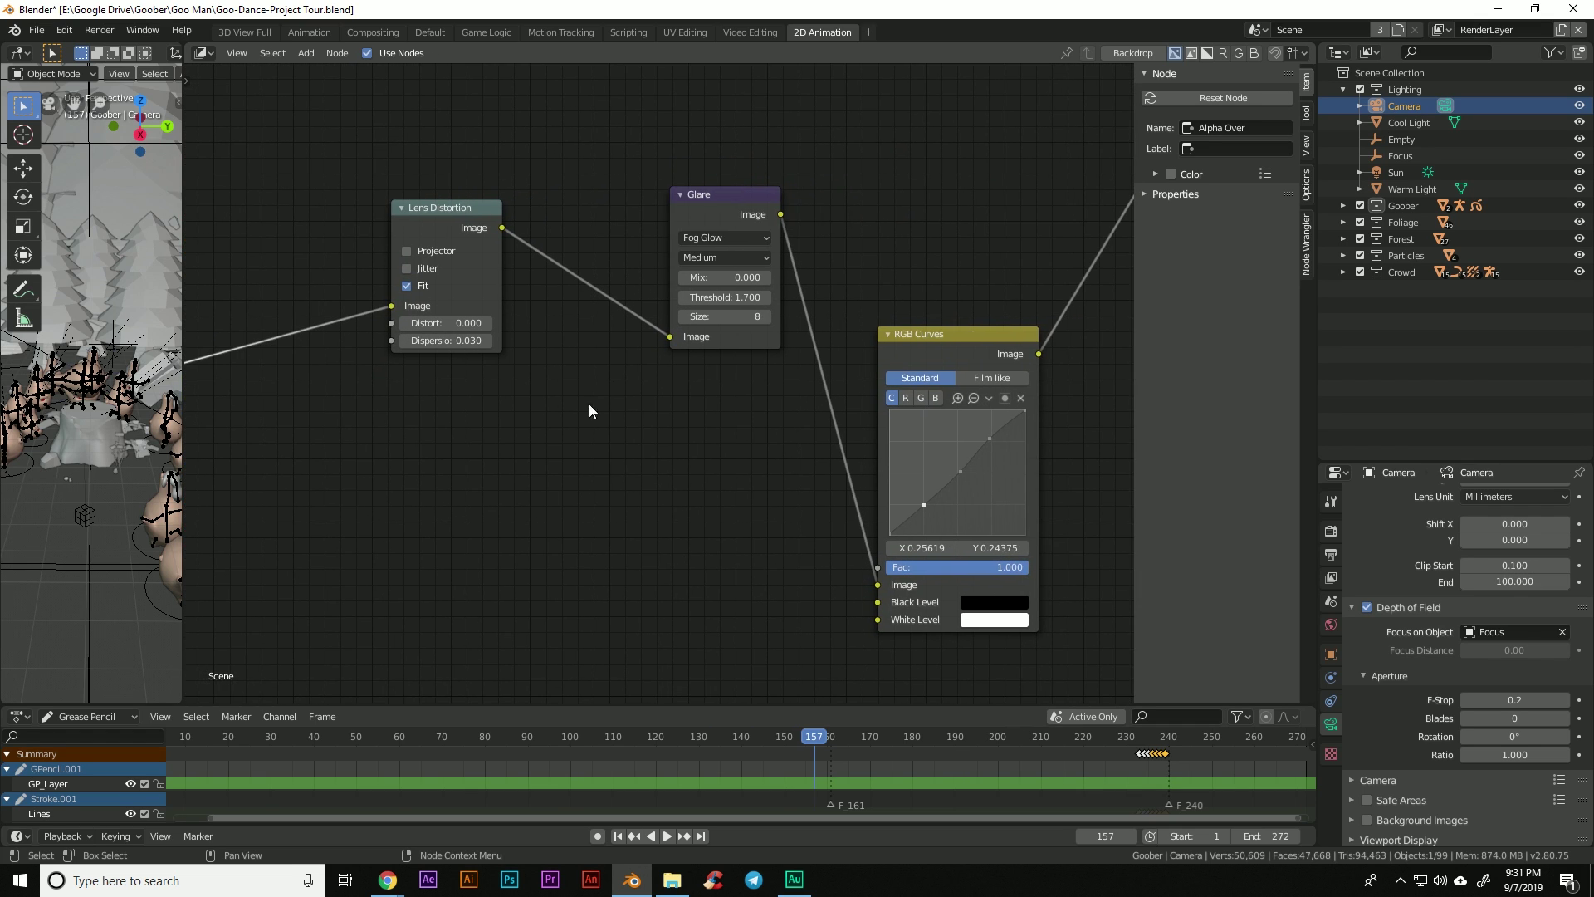
middle_click_drag(502, 391, 640, 481)
scroll(658, 490, "up", 2)
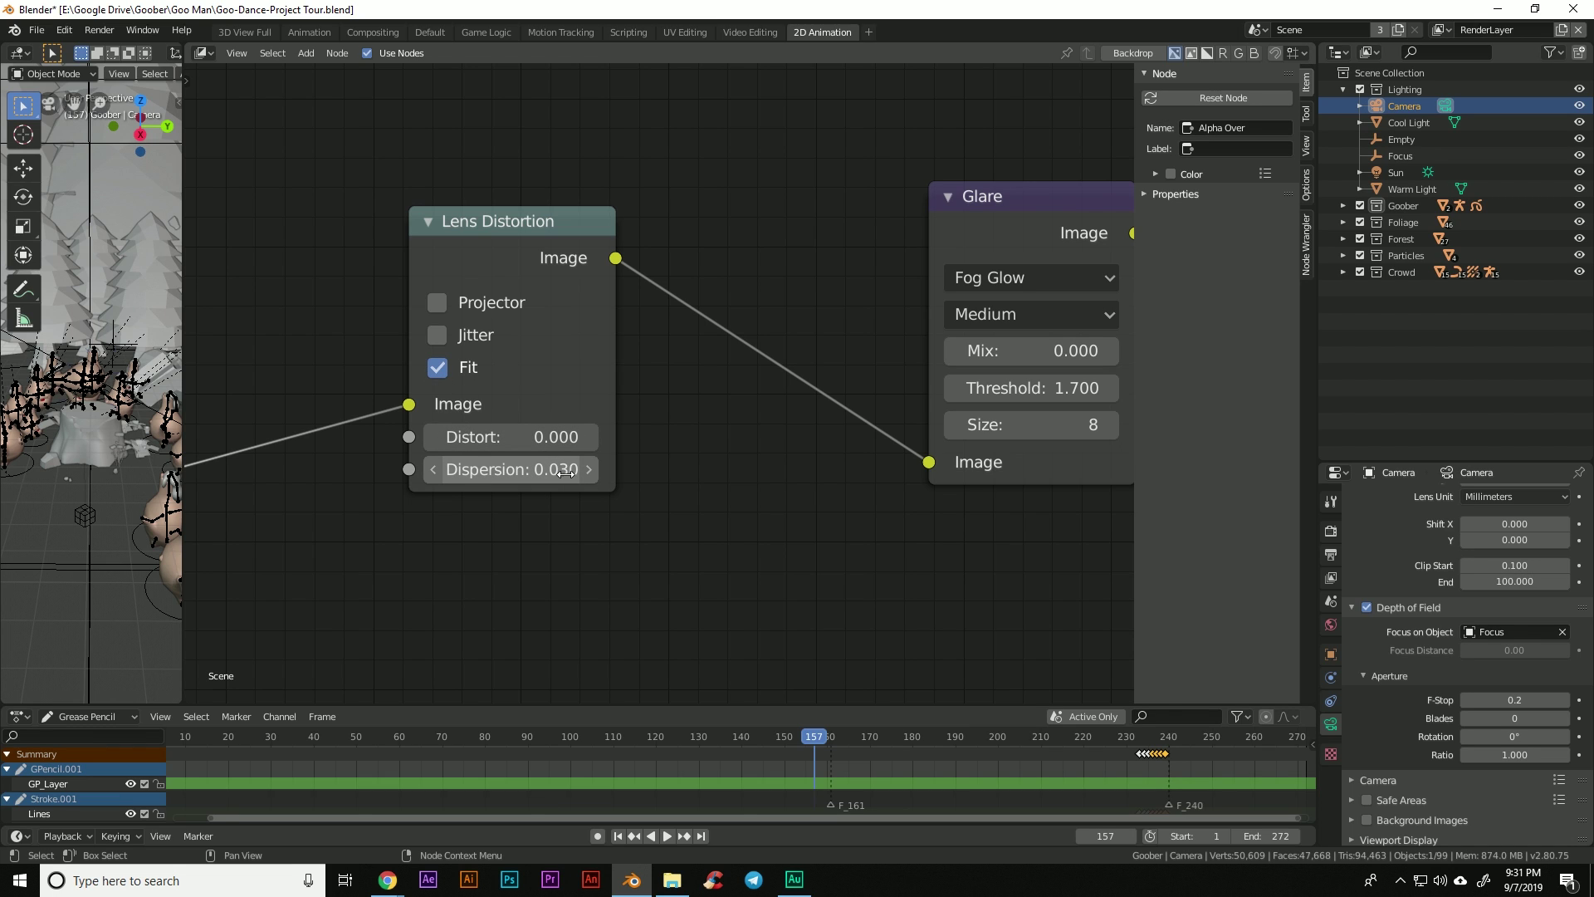
middle_click_drag(830, 592, 596, 600)
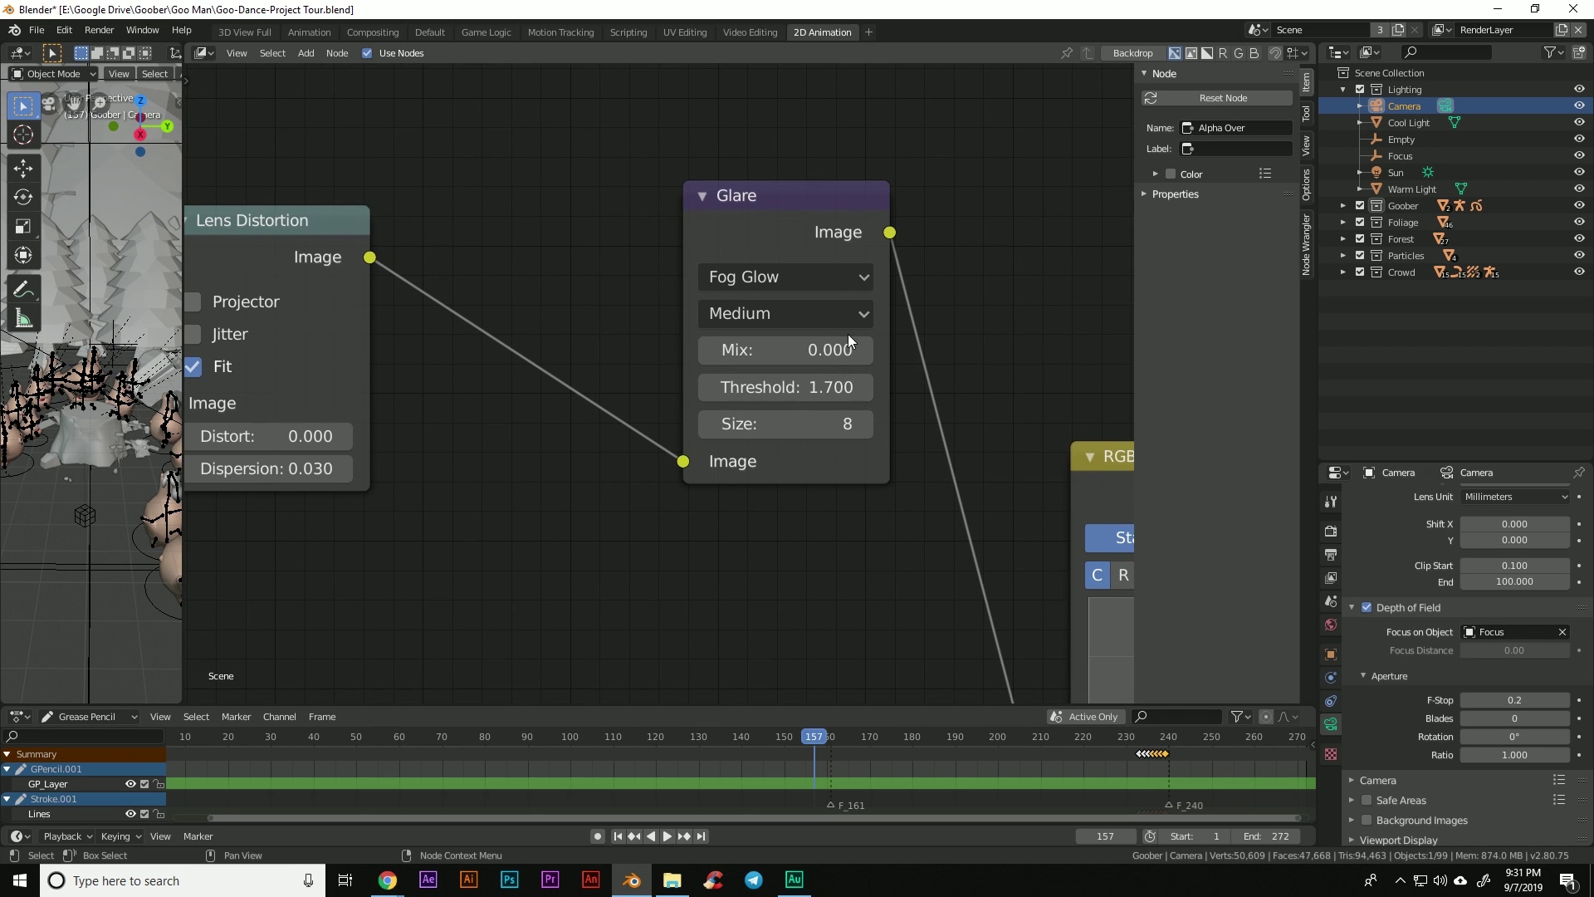
scroll(879, 575, "down", 1)
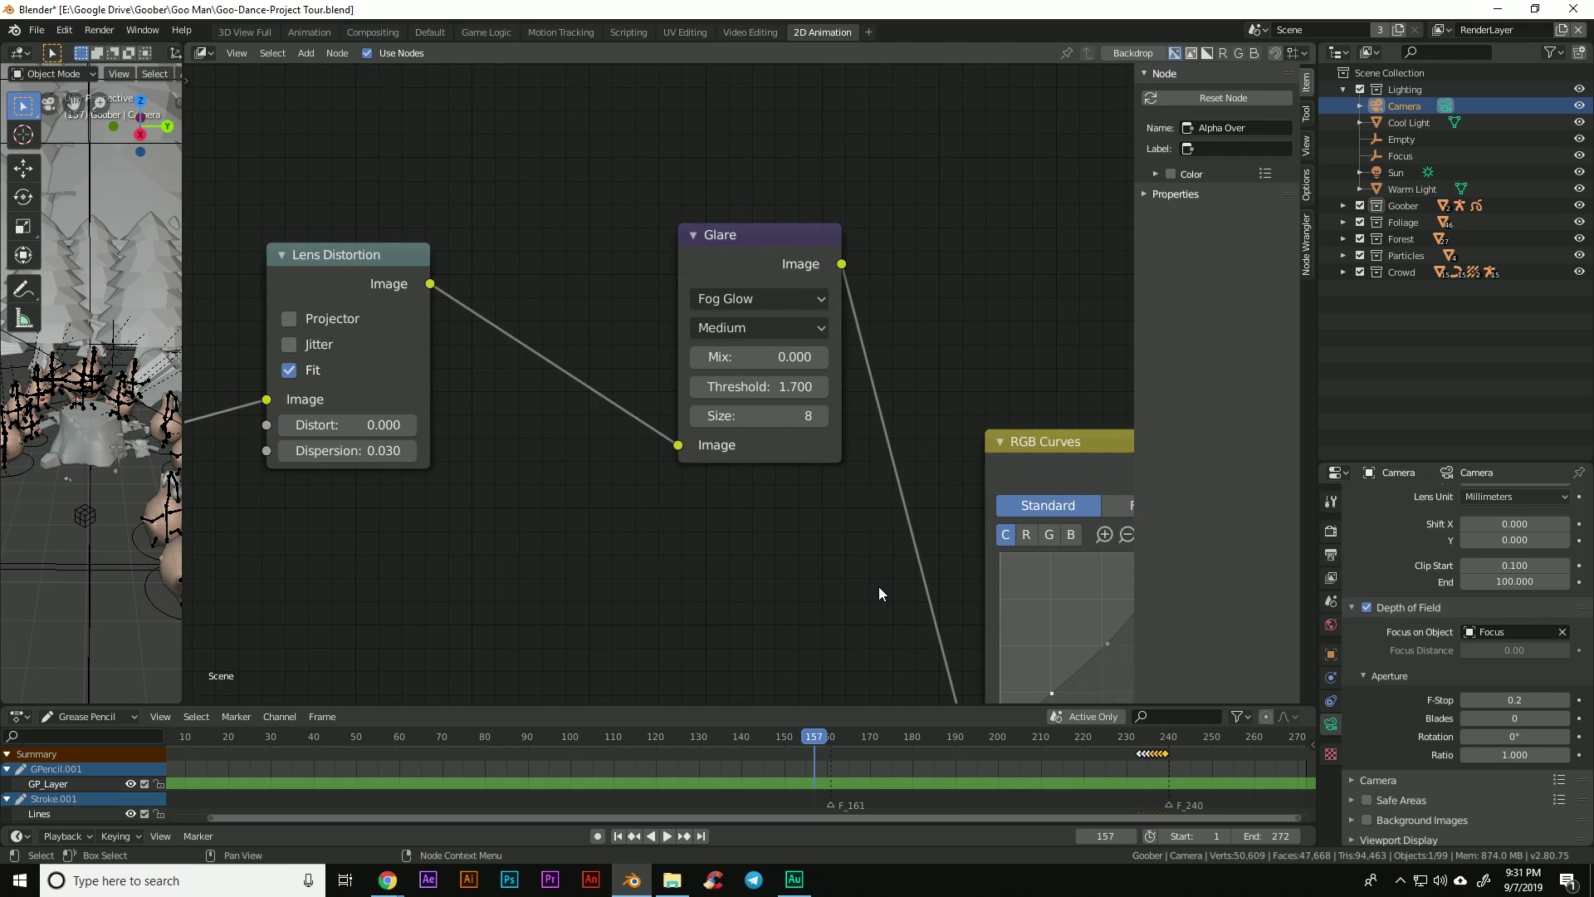
middle_click_drag(878, 586, 669, 516)
scroll(669, 516, "down", 2)
middle_click_drag(942, 473, 823, 508)
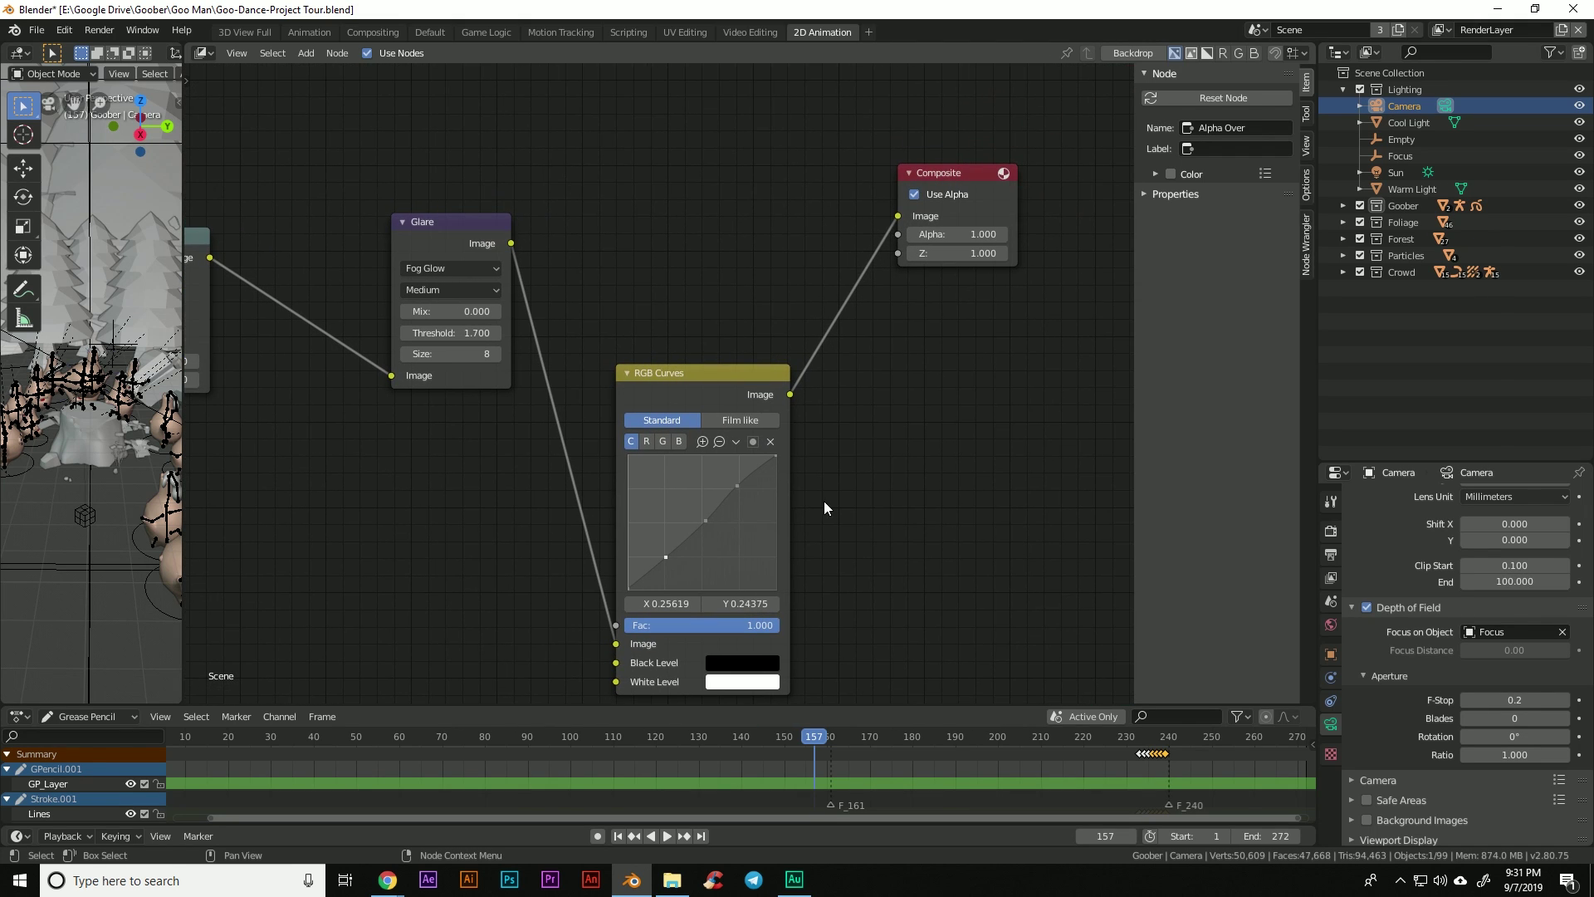
left_click_drag(714, 382, 718, 241)
middle_click_drag(696, 402, 736, 452)
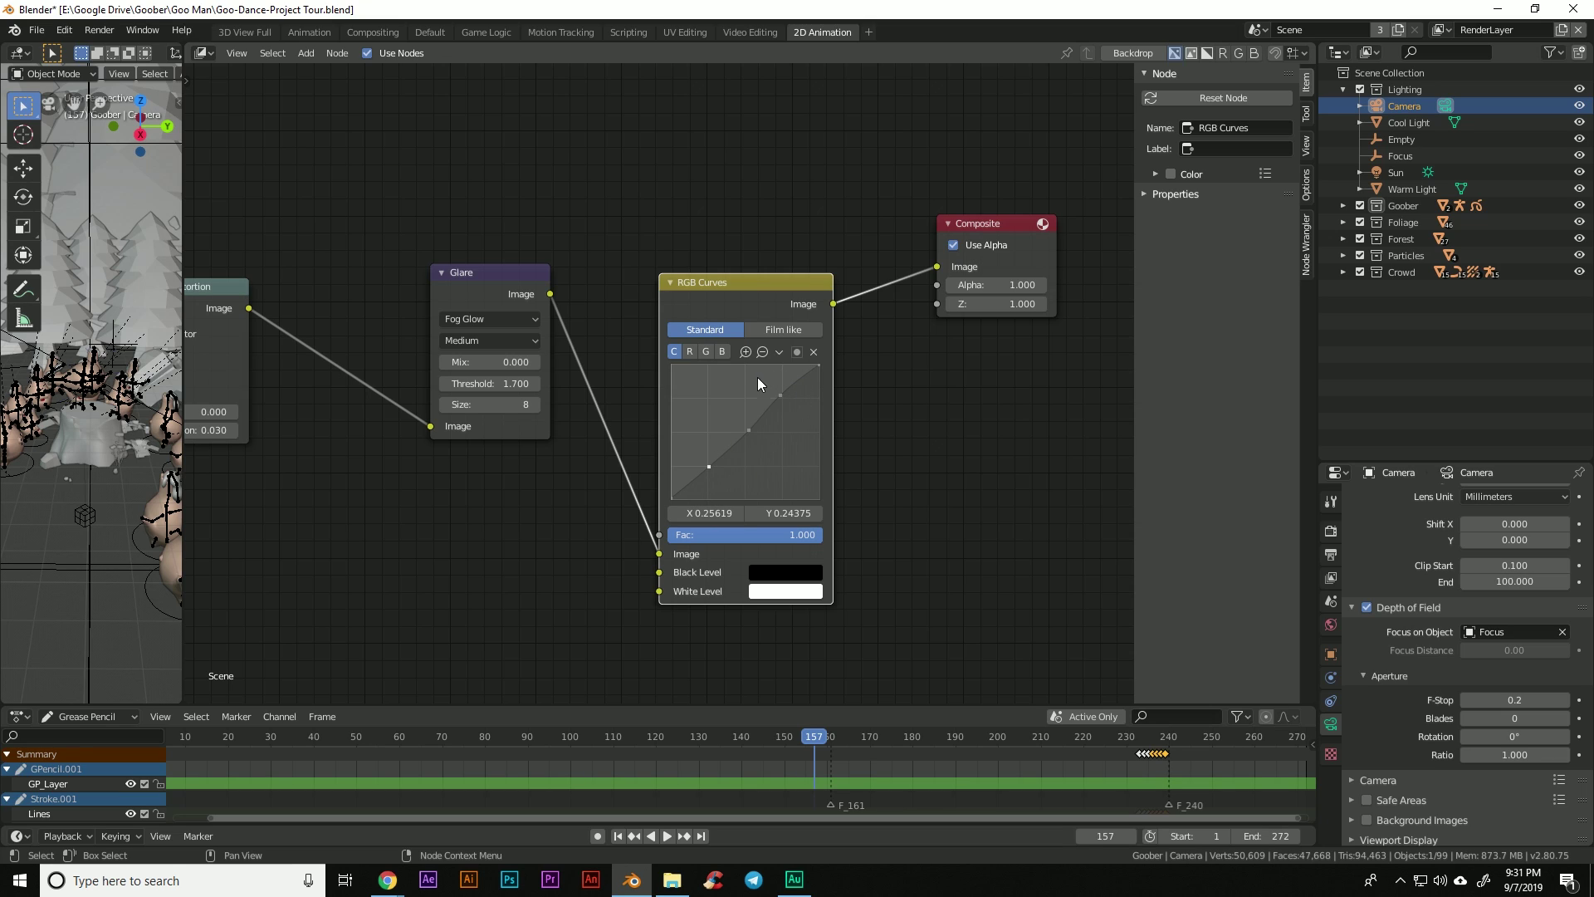
- View the RGB Curves green channel, return to the combined curve, and pan back to Multiply
left_click(692, 349)
left_click(704, 350)
left_click(720, 354)
left_click(707, 354)
left_click(689, 351)
left_click(674, 351)
middle_click_drag(586, 457, 672, 468)
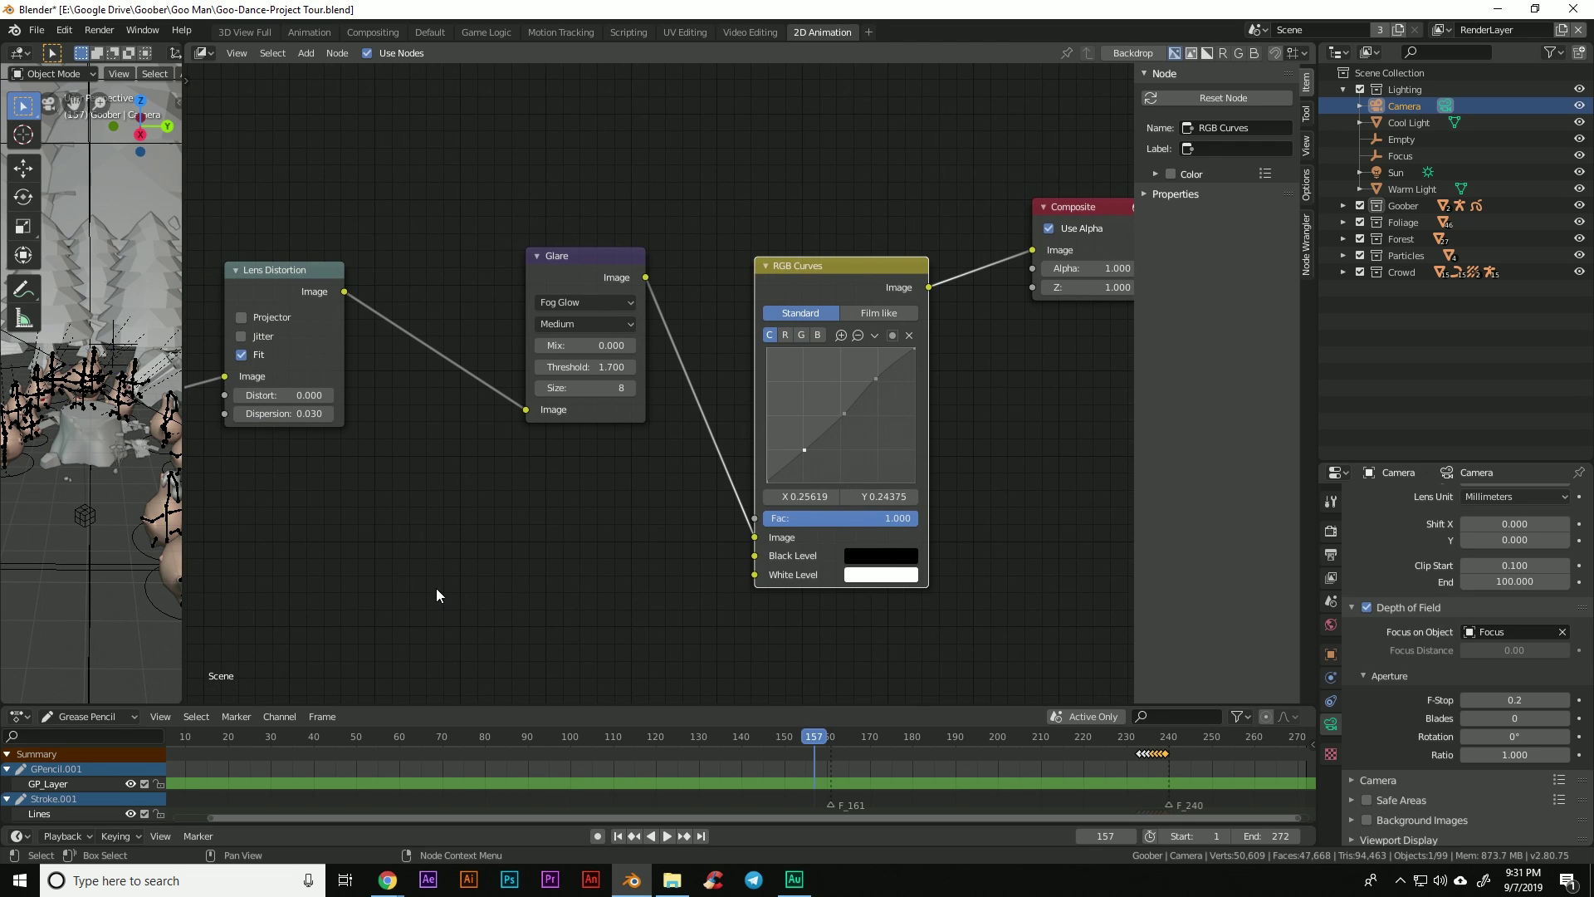
middle_click_drag(436, 587, 821, 541)
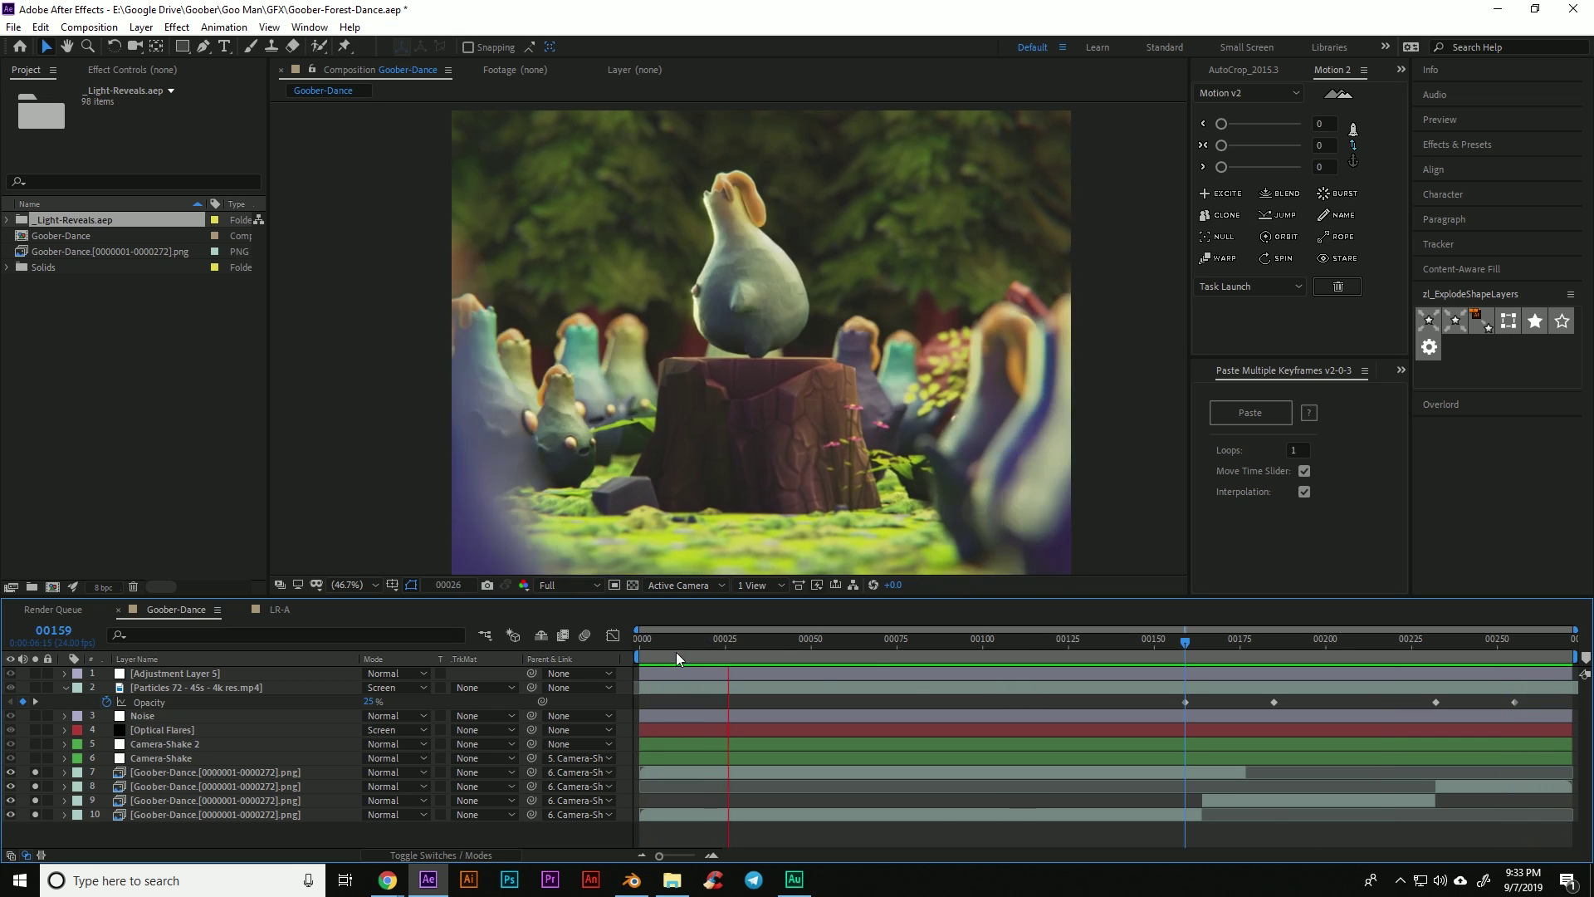
- Return Goober-Dance to frame 00000, reveal Camera-Shake and Camera-Shake 2 keyframes, then collapse them
left_click_drag(675, 651, 725, 746)
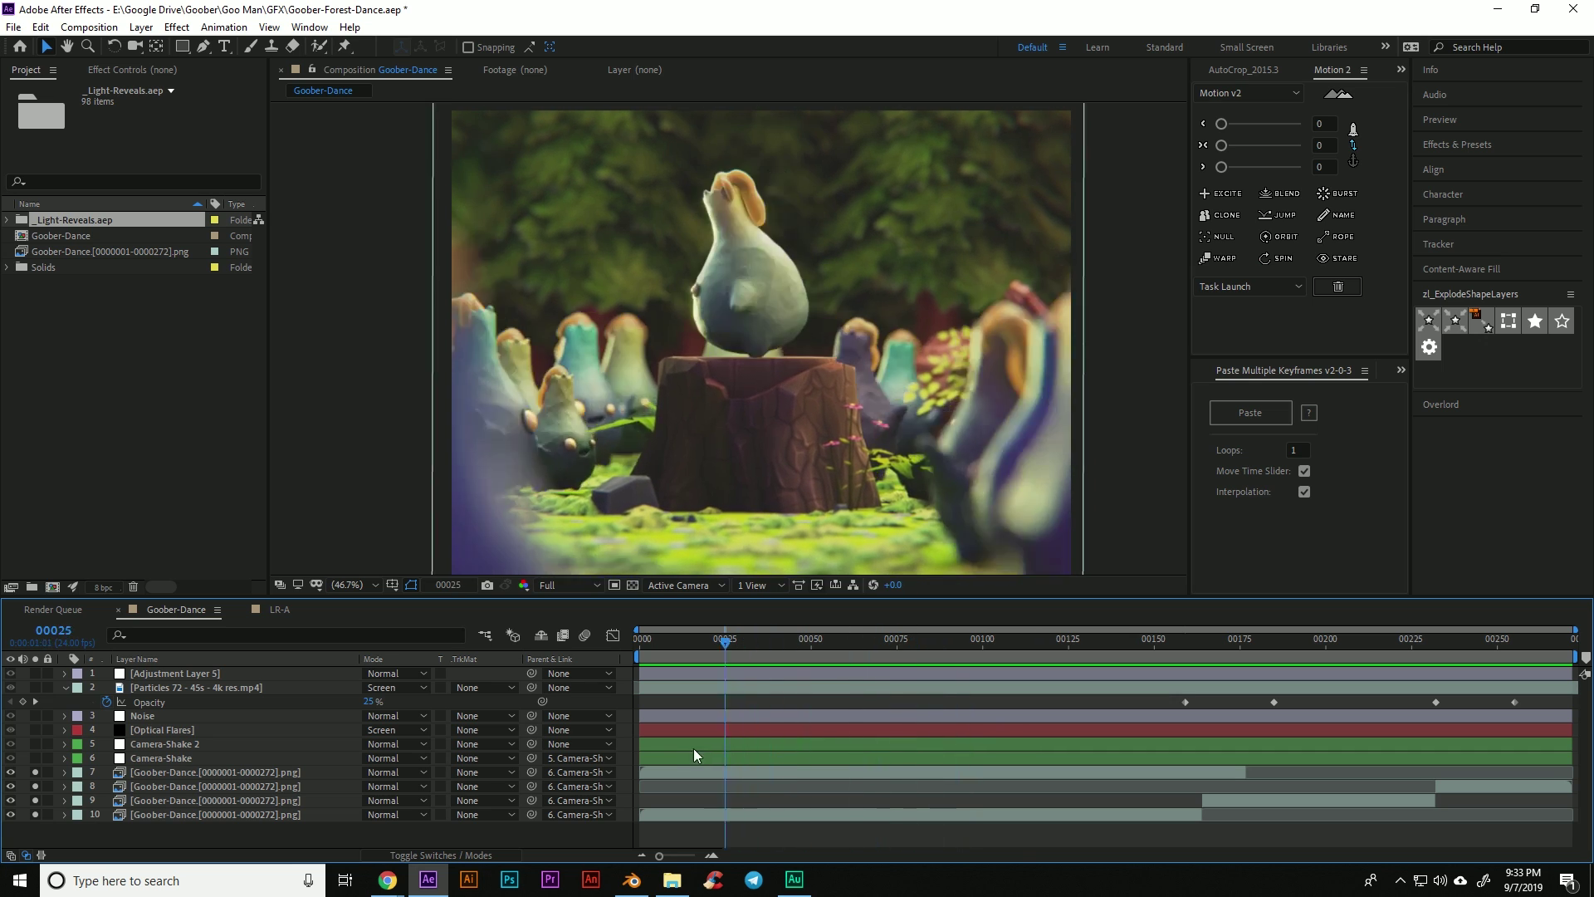
key("Home")
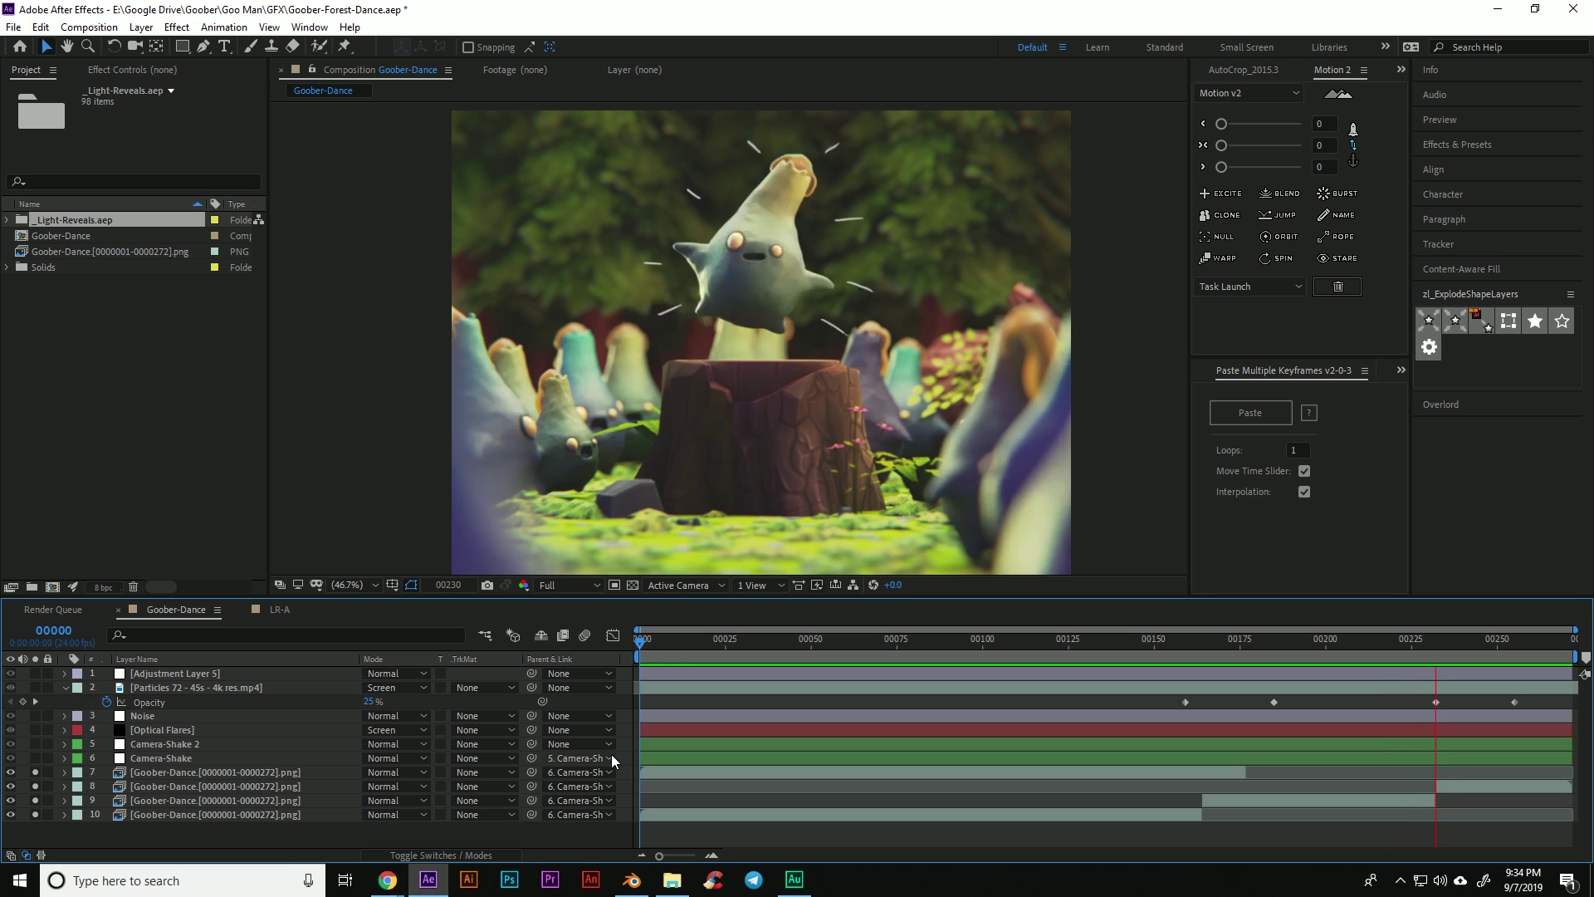
left_click(221, 755)
left_click(221, 739, "shift")
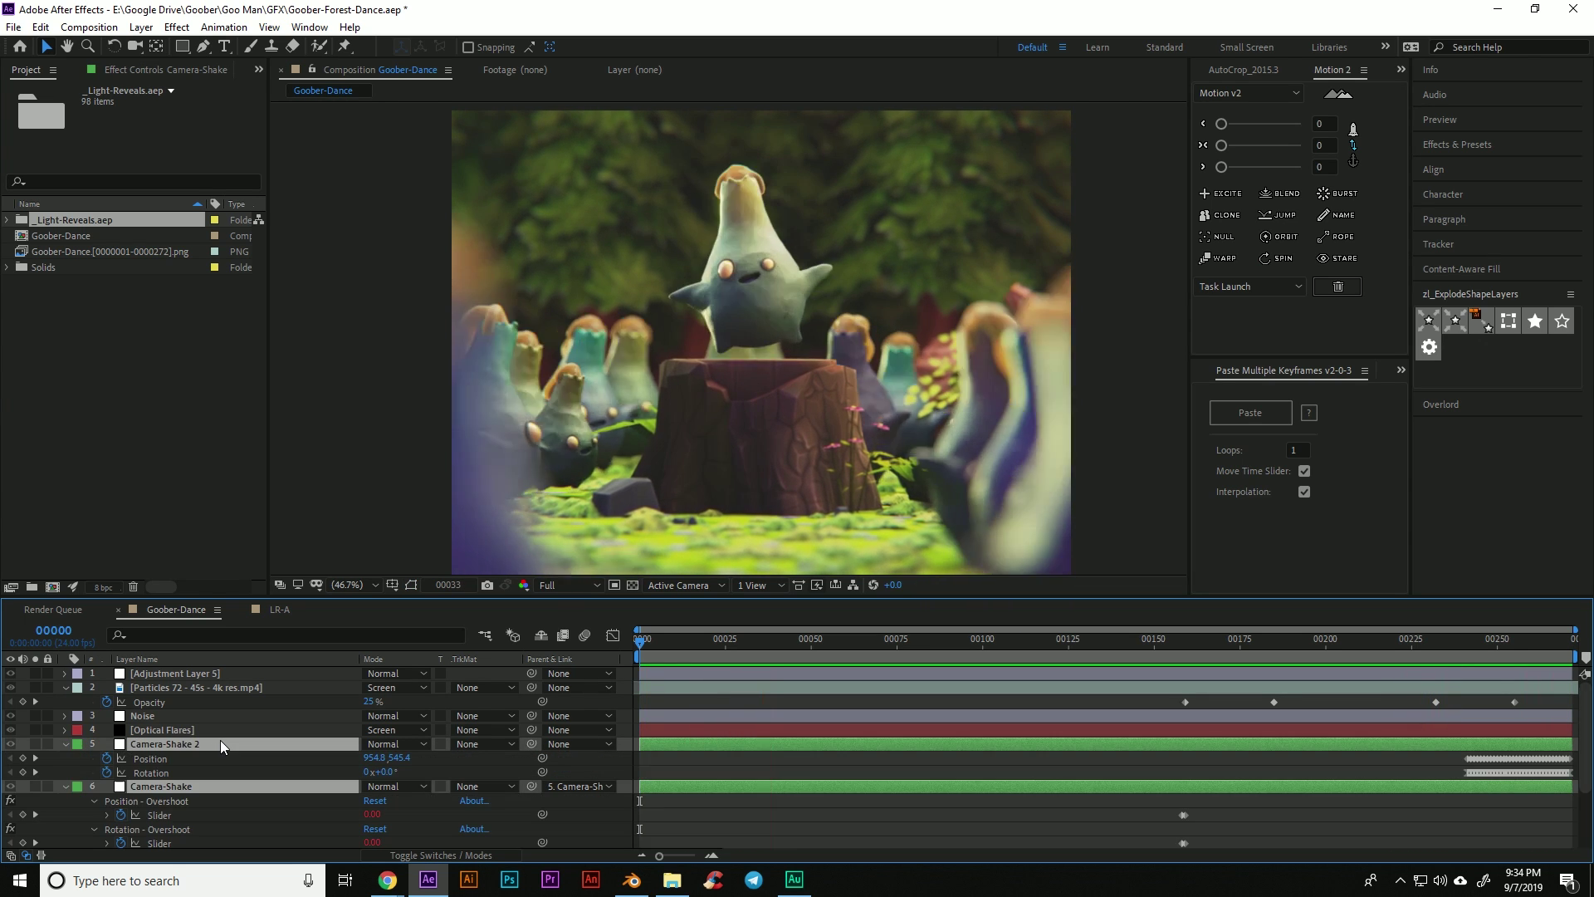
key("u")
scroll(259, 761, "down", 3)
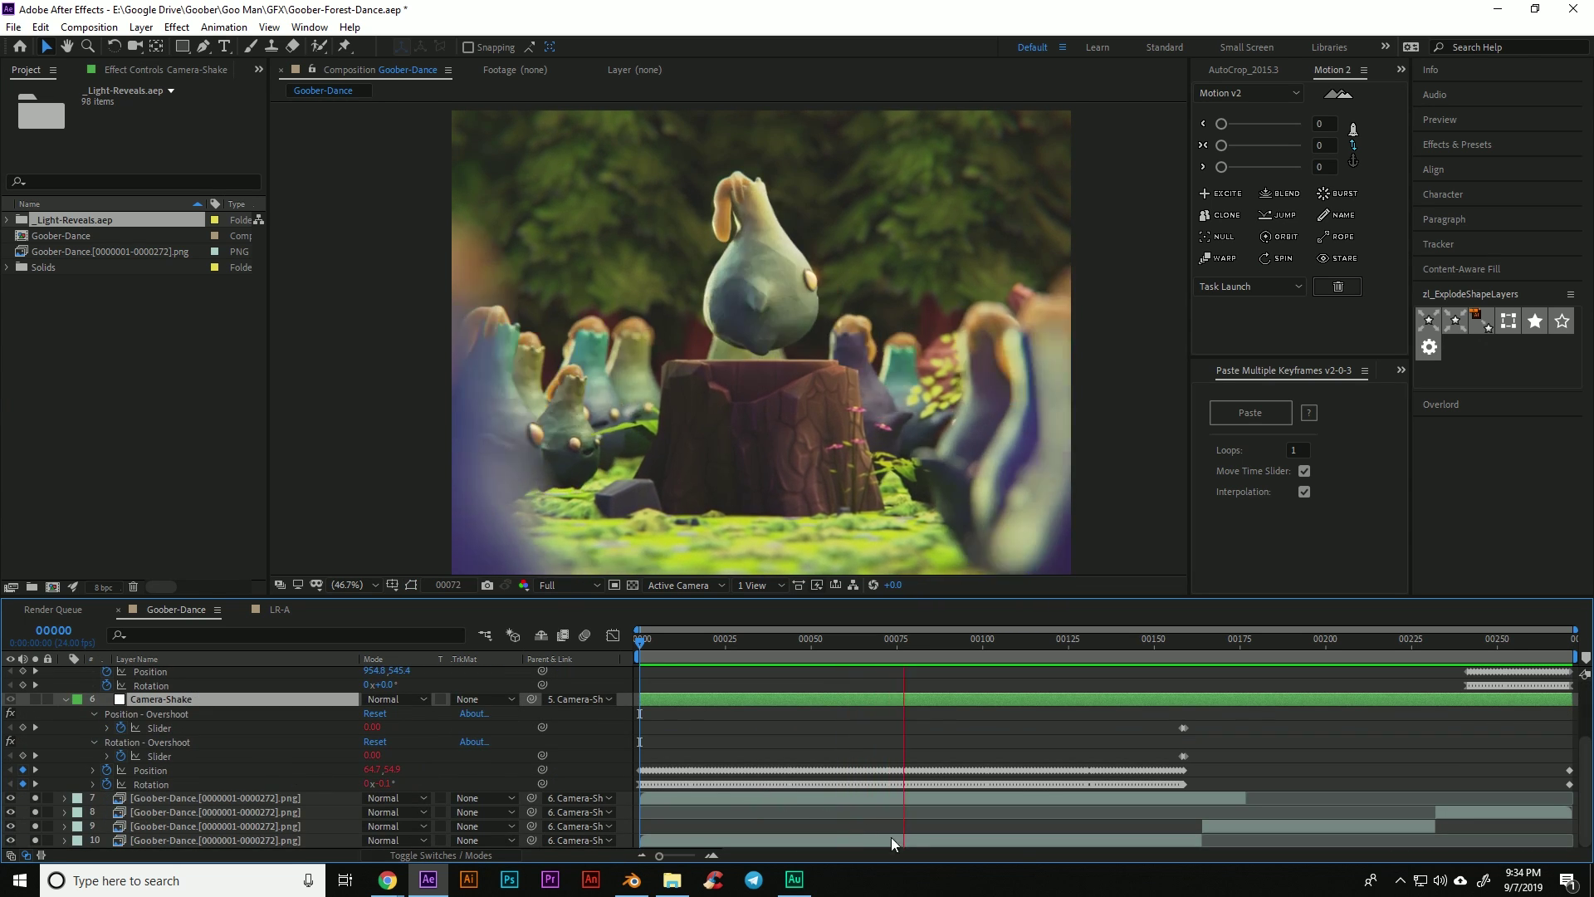
left_click(66, 700)
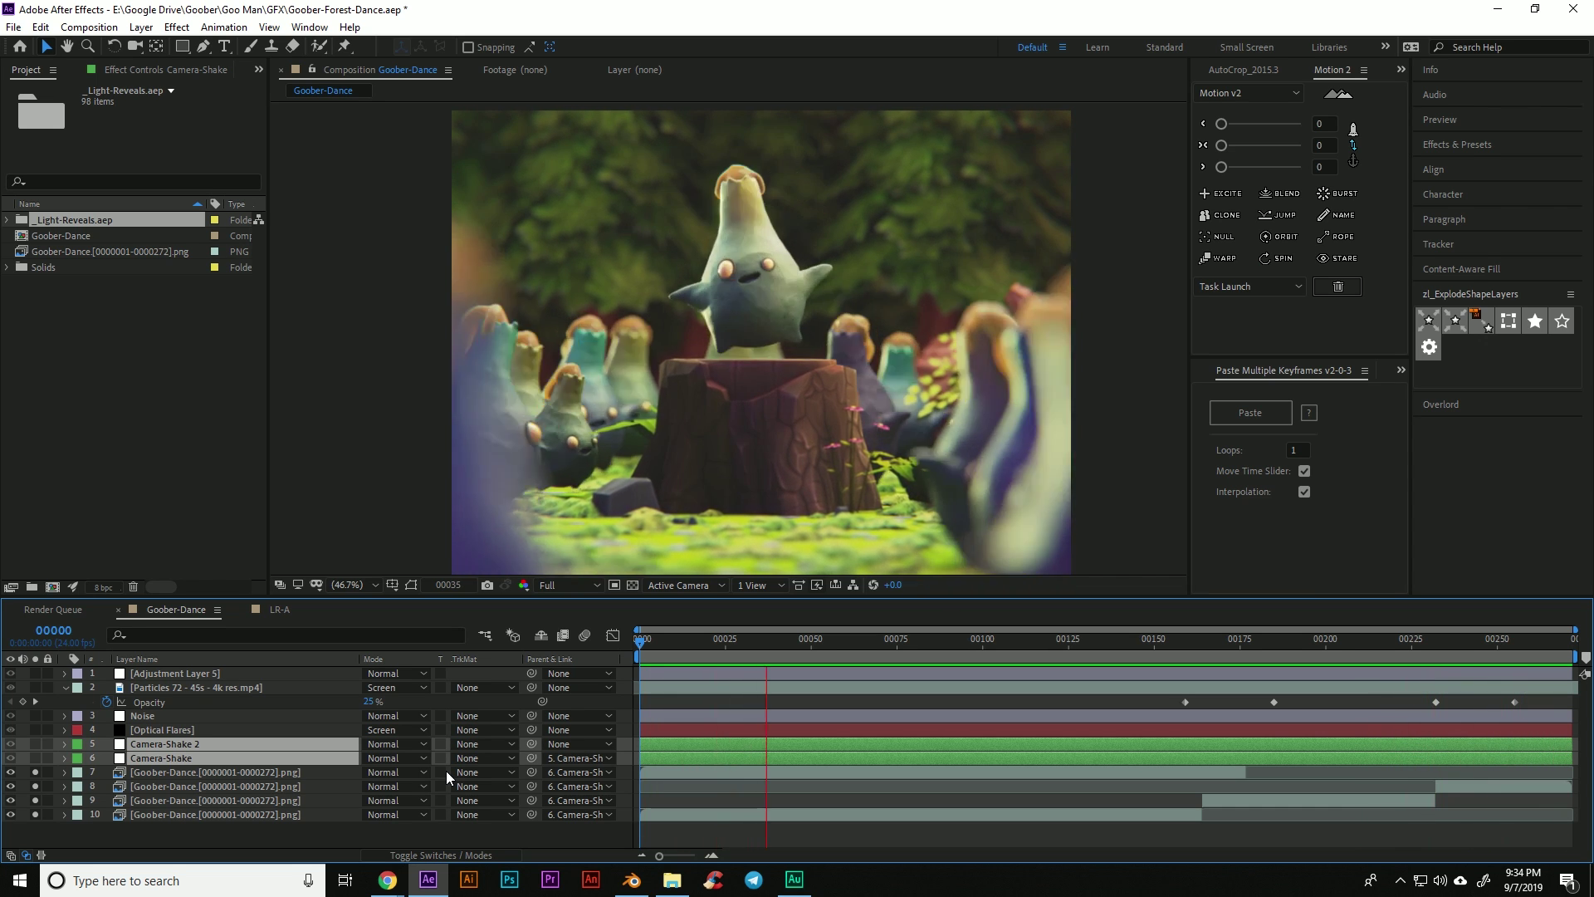
- Select the Optical Flares layer and toggle its visibility to compare the flare
left_click(187, 732)
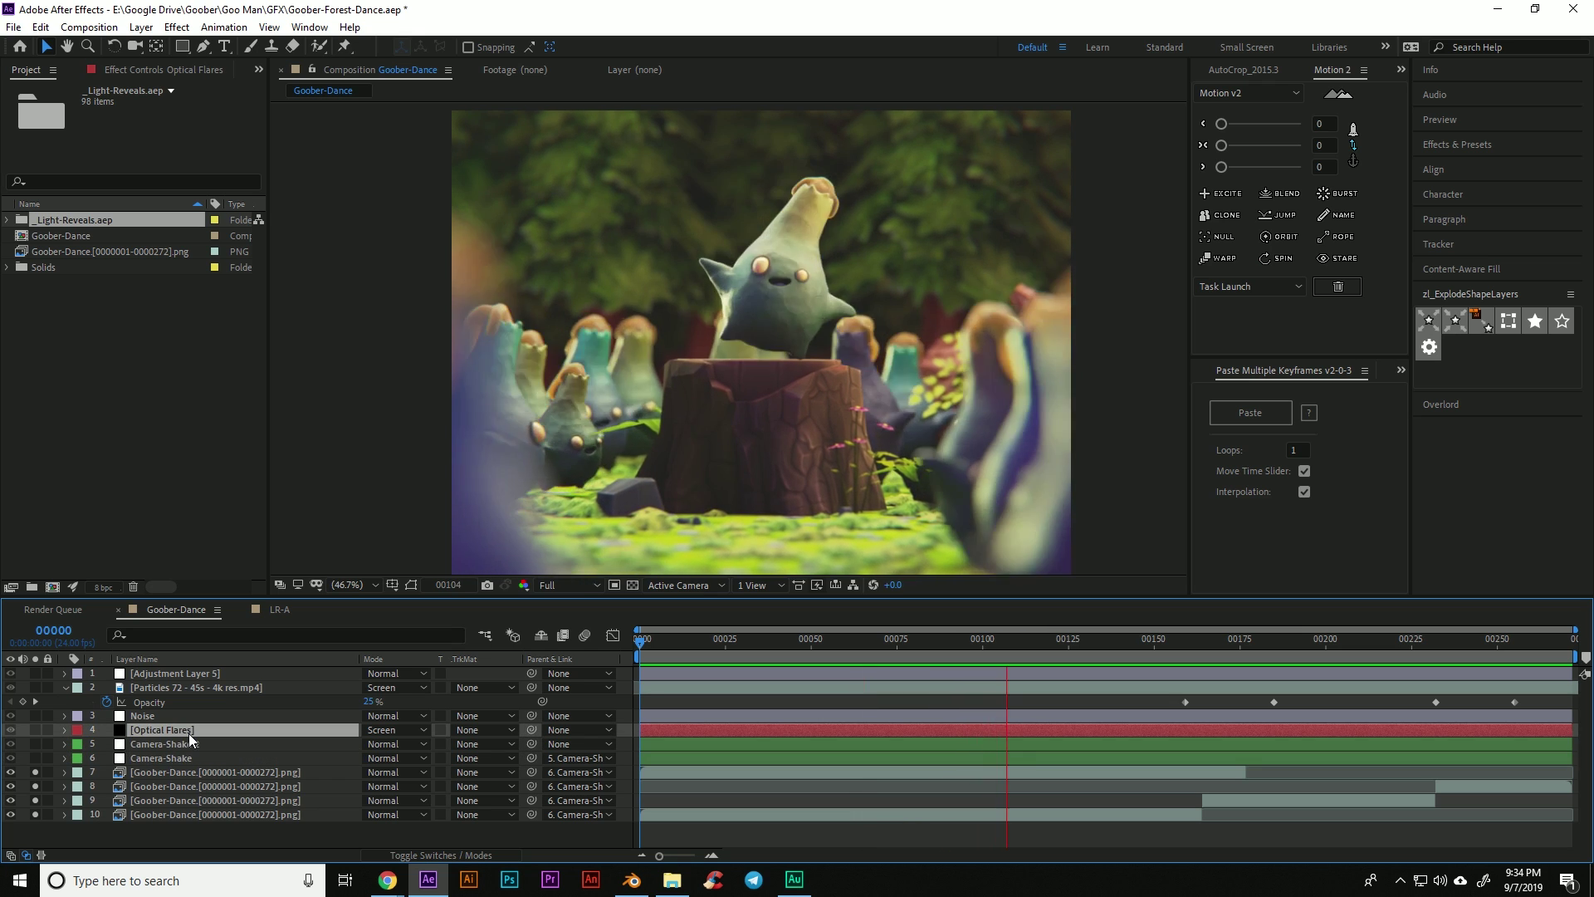
left_click(35, 730)
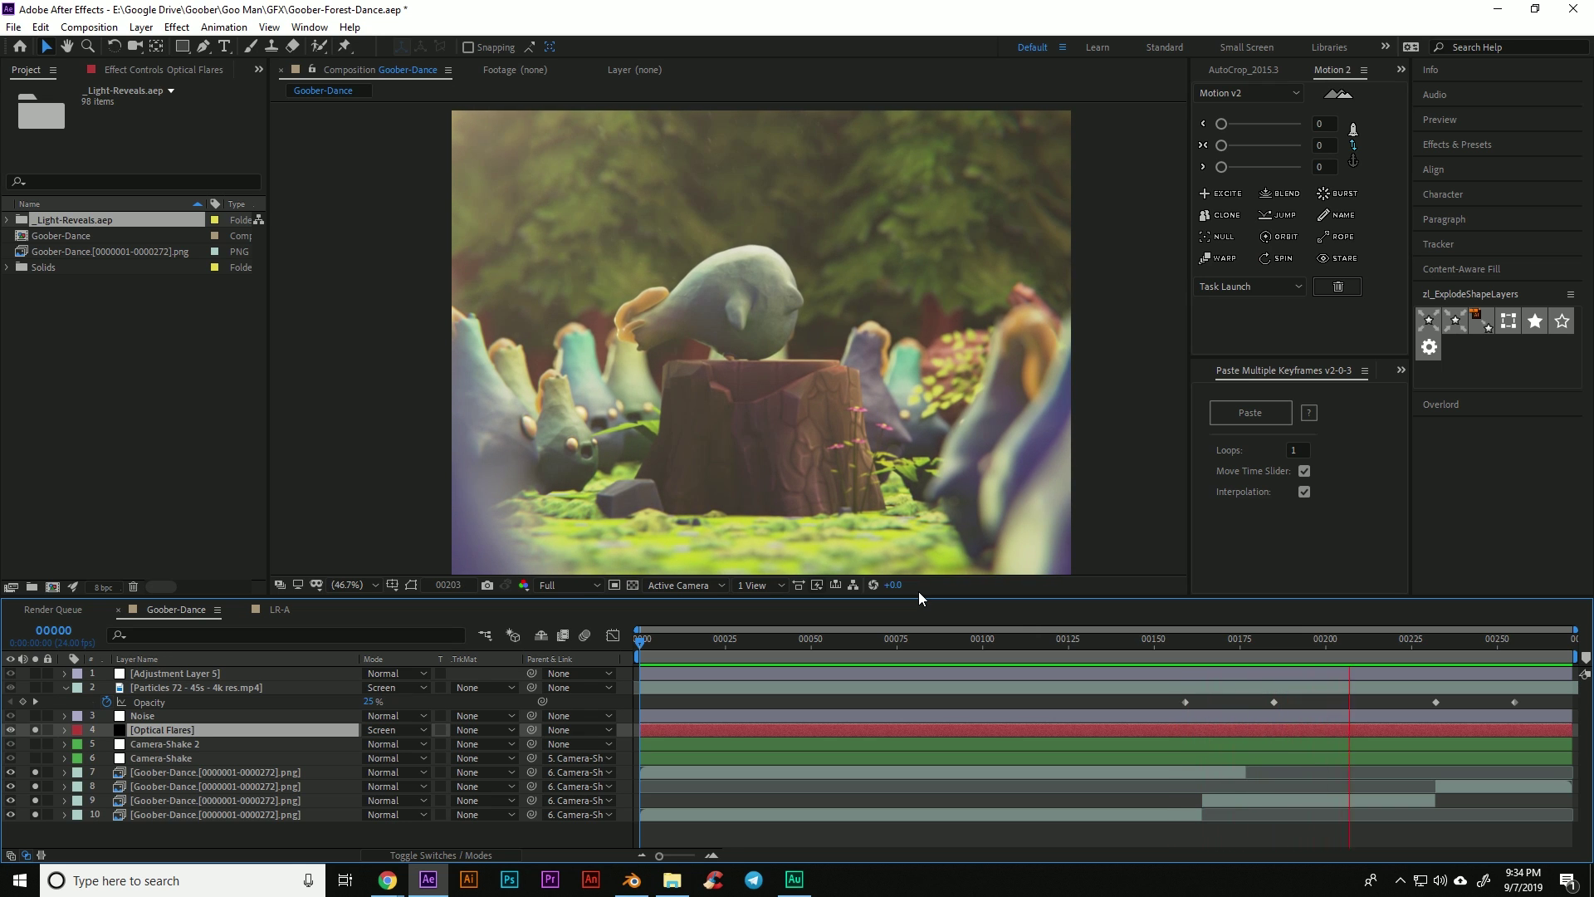
- Switch the Noise layer's A/V visibility and watch the dance preview loop
left_click(35, 715)
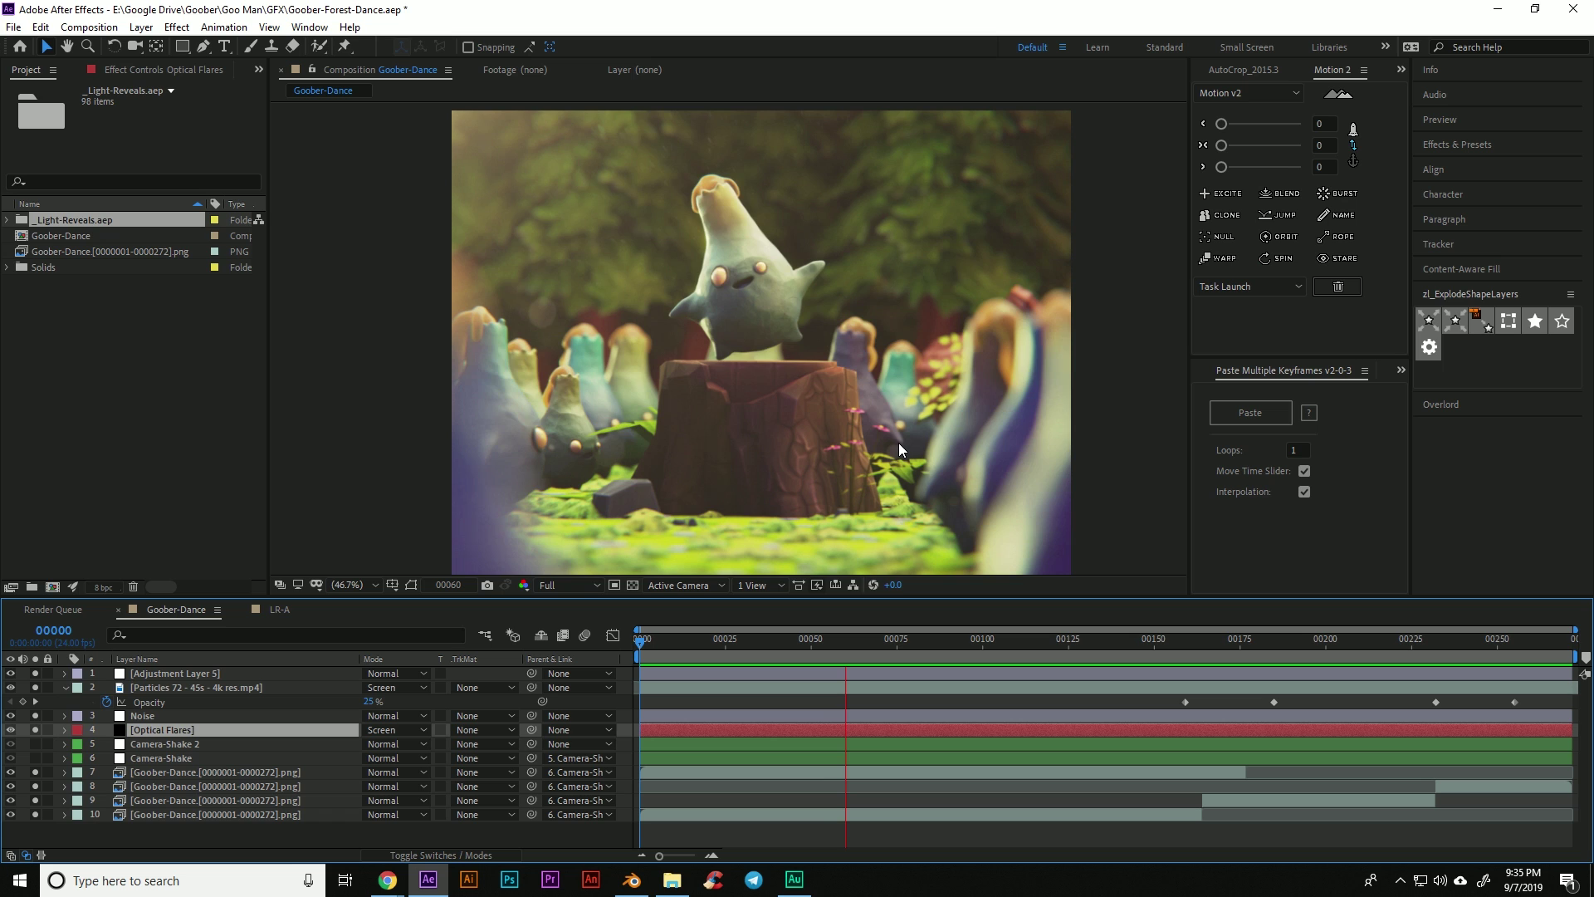
- Select Adjustment Layer 5 and show its Curves effect with the adjusted RGB curve
left_click(240, 673)
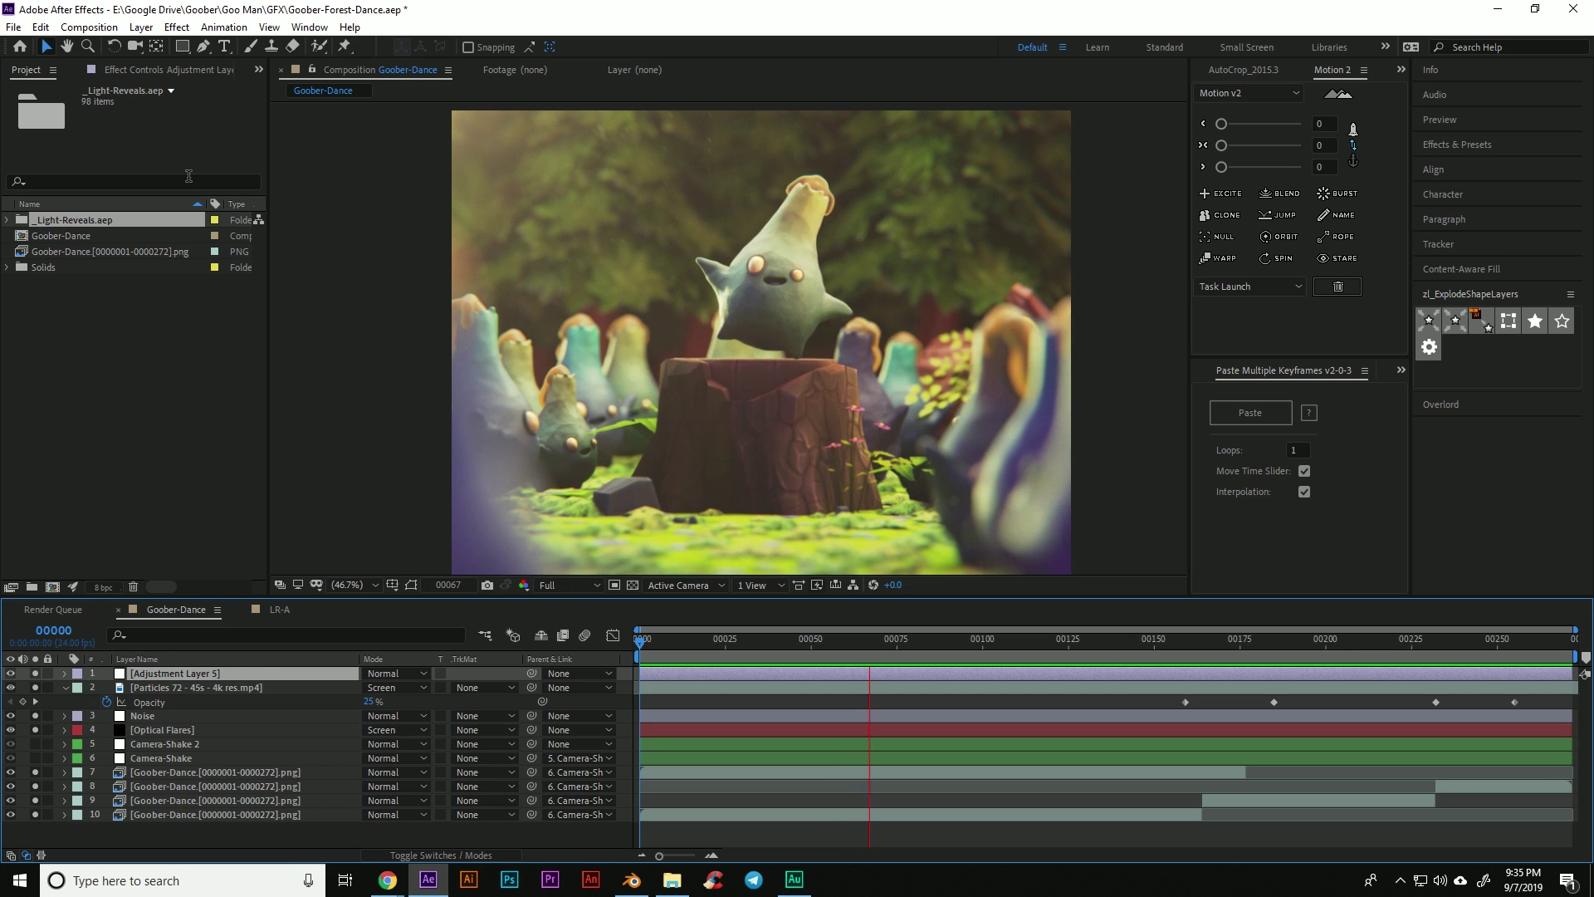
left_click(143, 71)
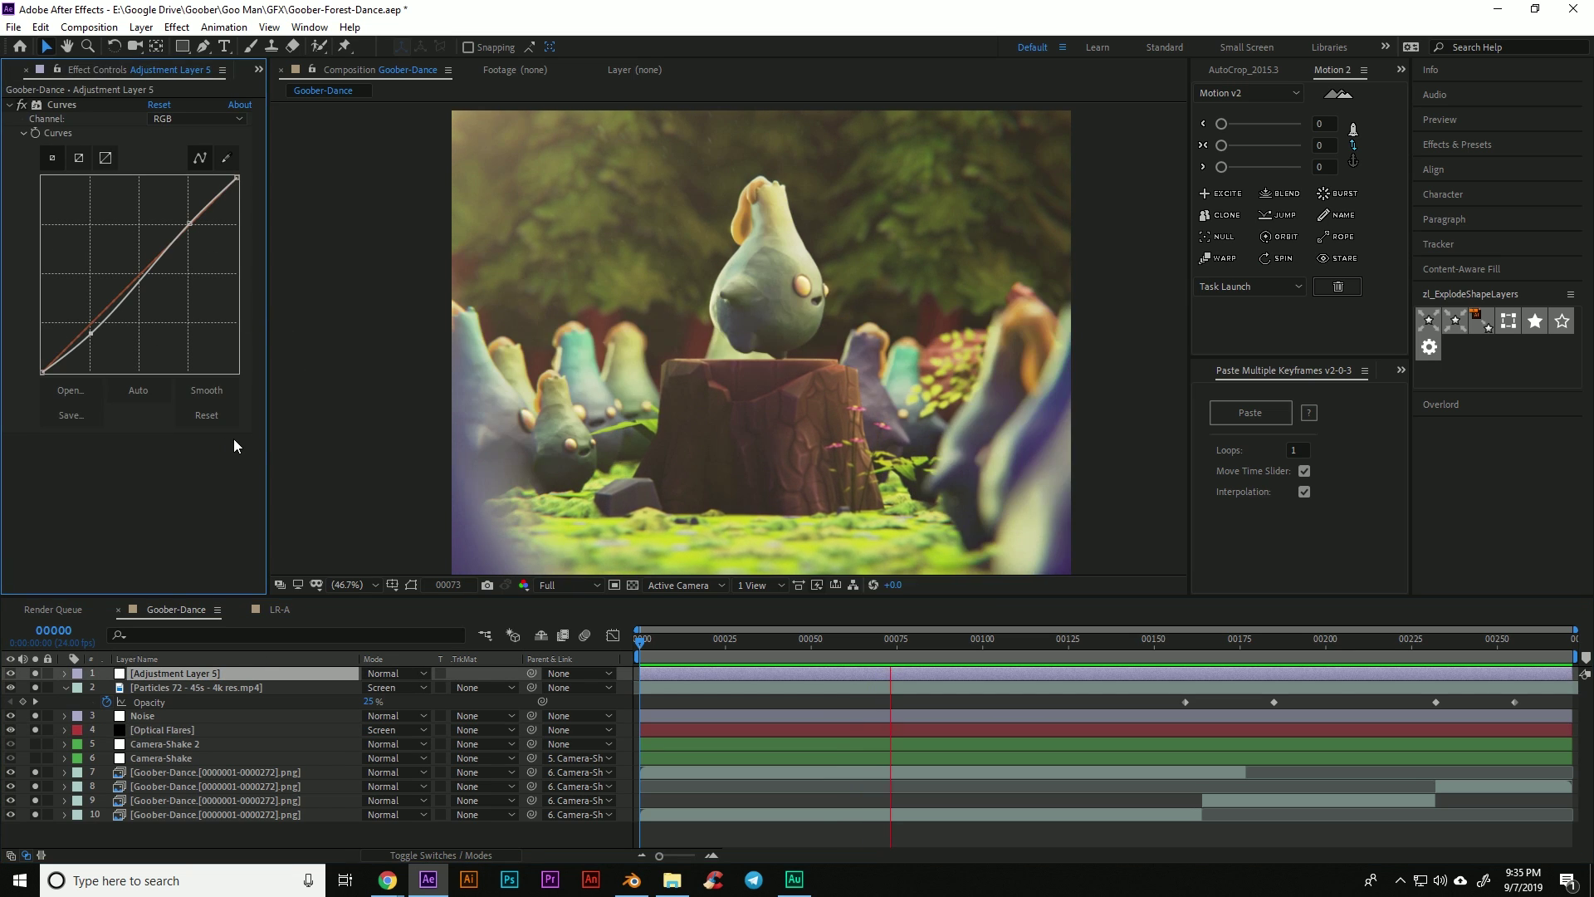